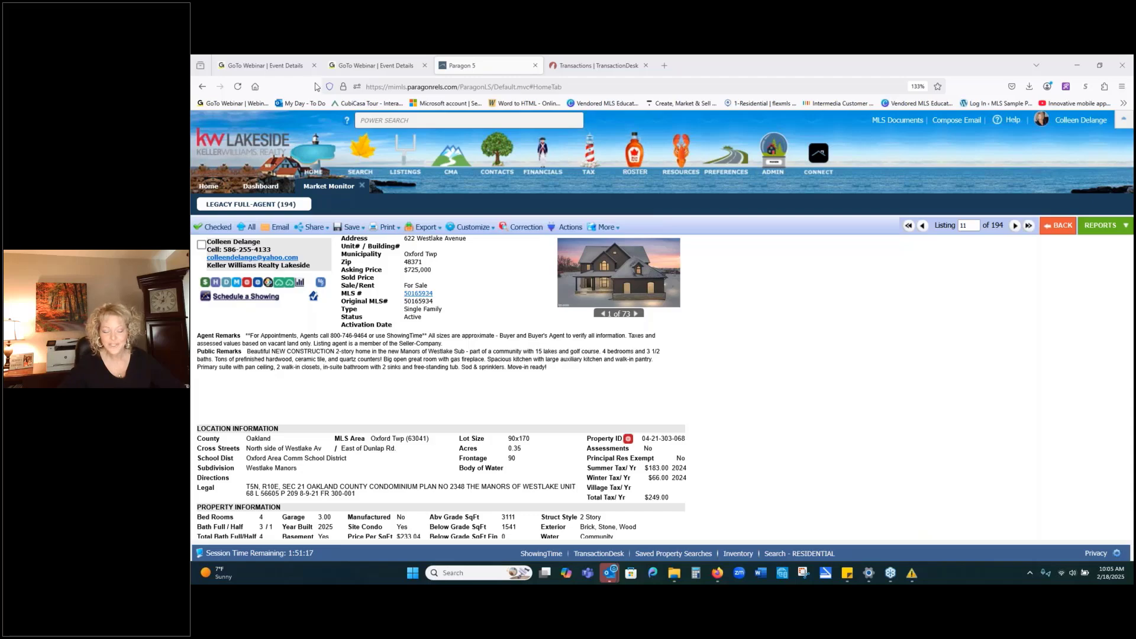
Follow Paragon's Recorded Webinars link under Education to reach the MIRealSourceMedia YouTube channel.
click(686, 150)
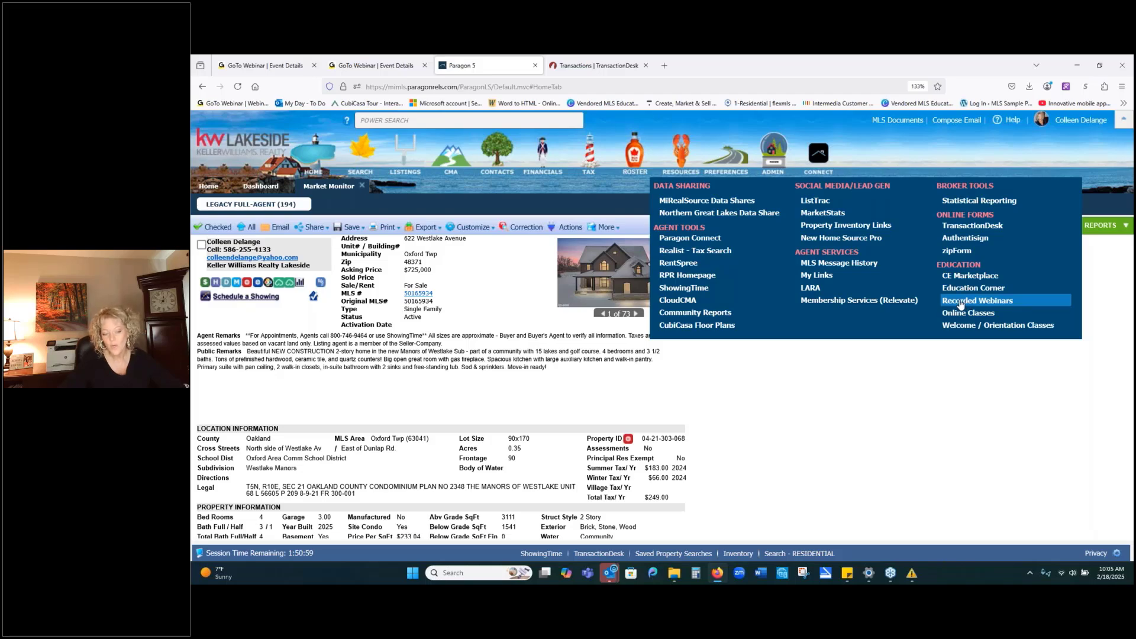
click(961, 305)
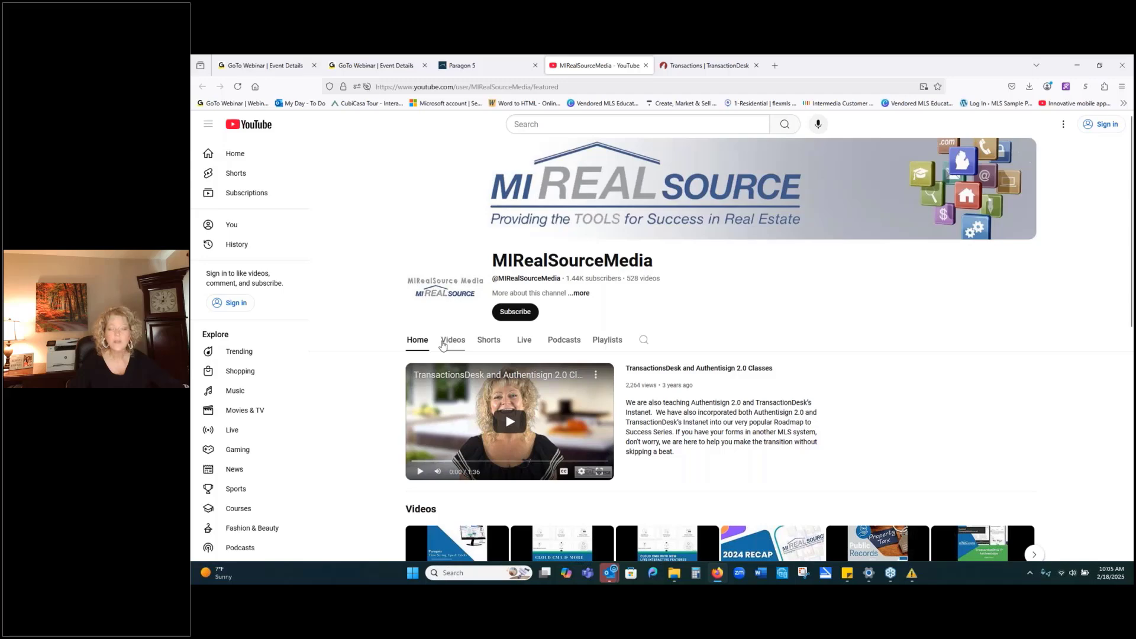
Show the MIRealSourceMedia Videos grid, topped by Paragon MLS Tips and Time Saving Tricks 1 28 2025.
click(442, 343)
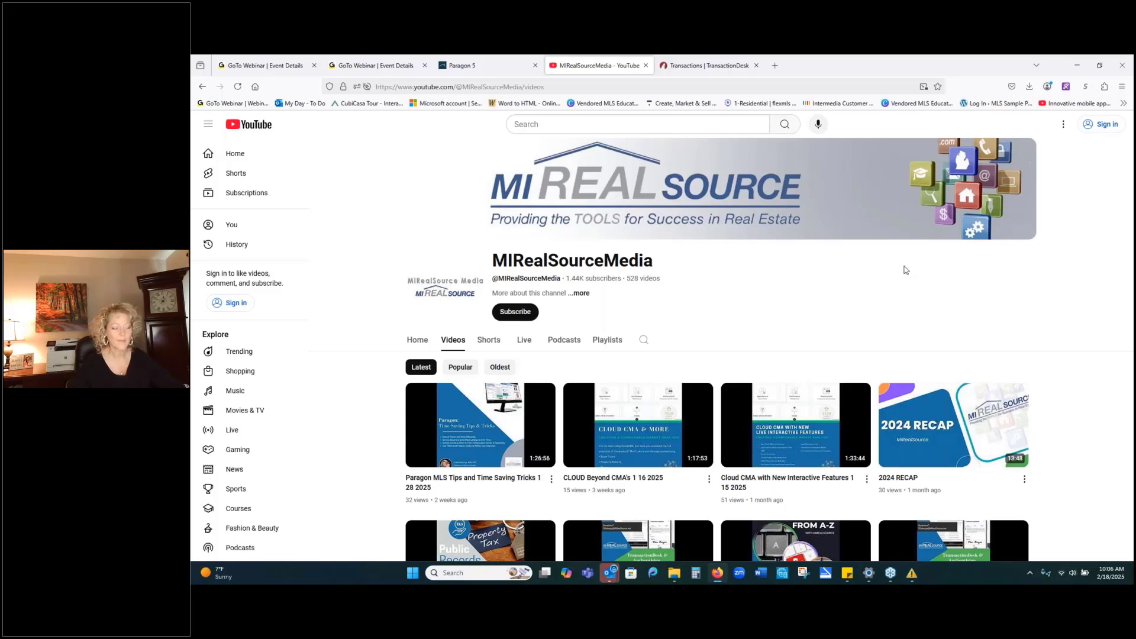
Return to the Paragon 5 tab with the $725,000 Oxford Twp listing report.
click(474, 70)
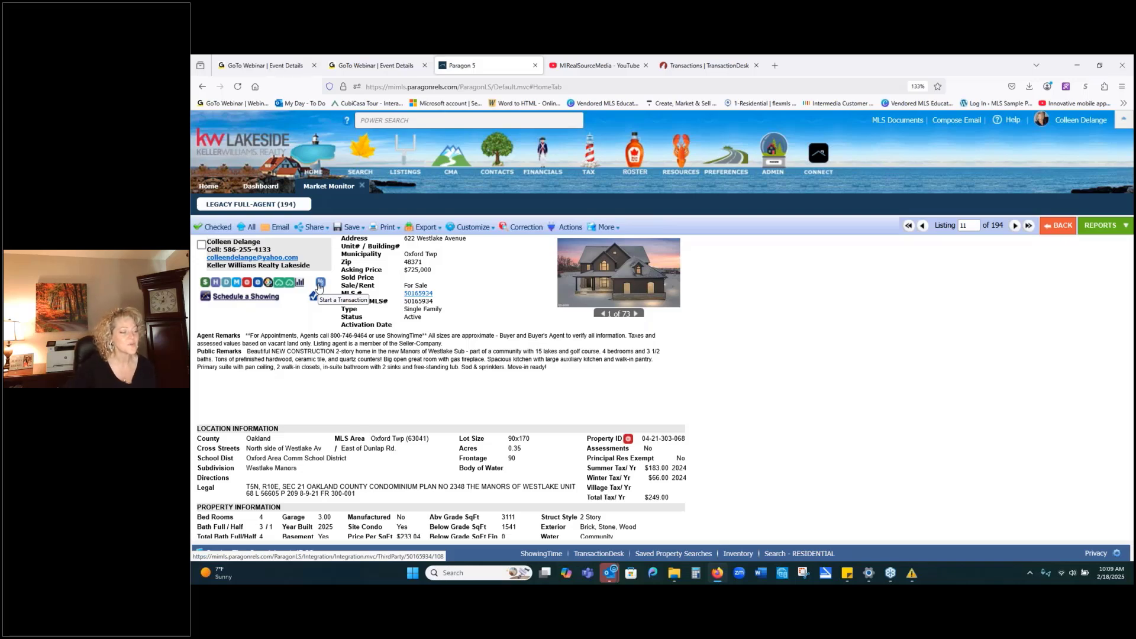
click(320, 283)
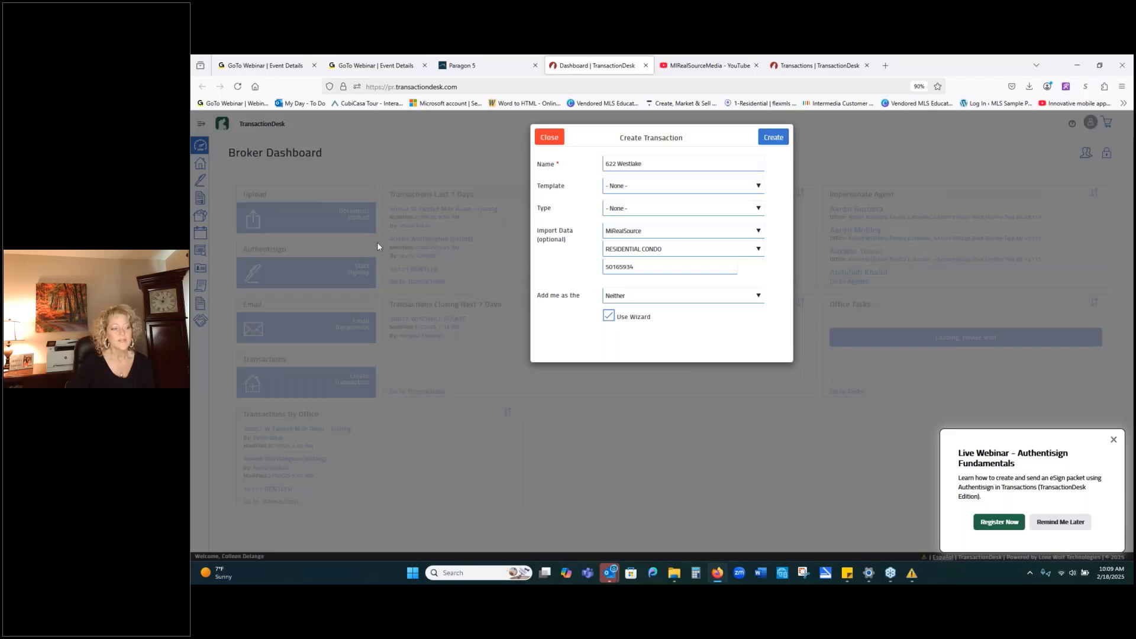
click(651, 167)
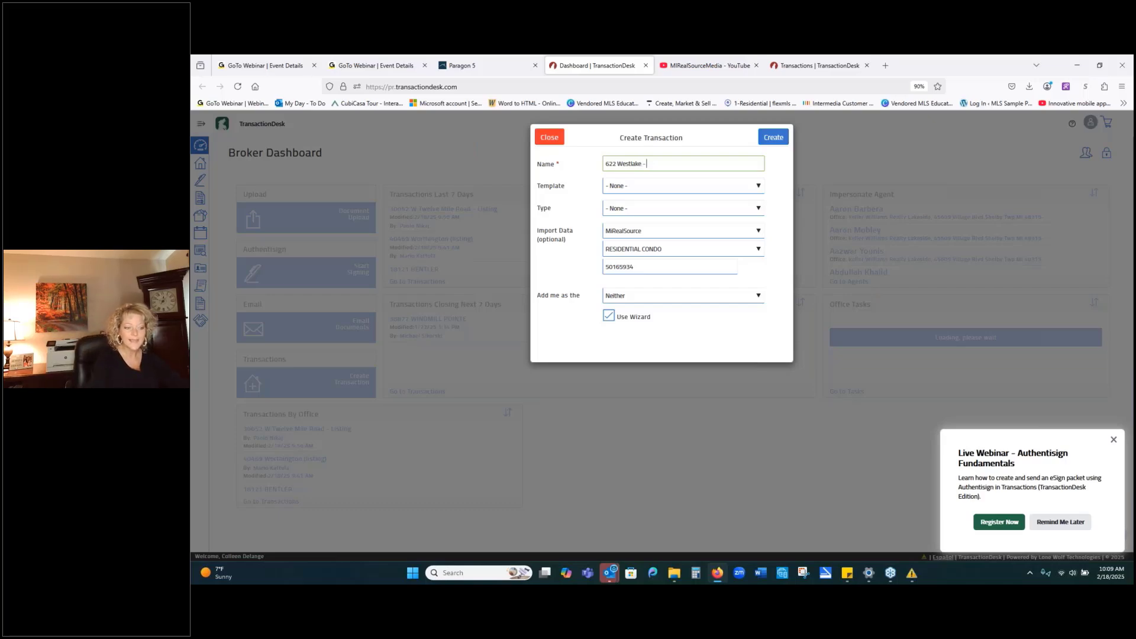
Append the buyer's name to the transaction name and choose the KWL - Buyer Package template.
text(- Bil)
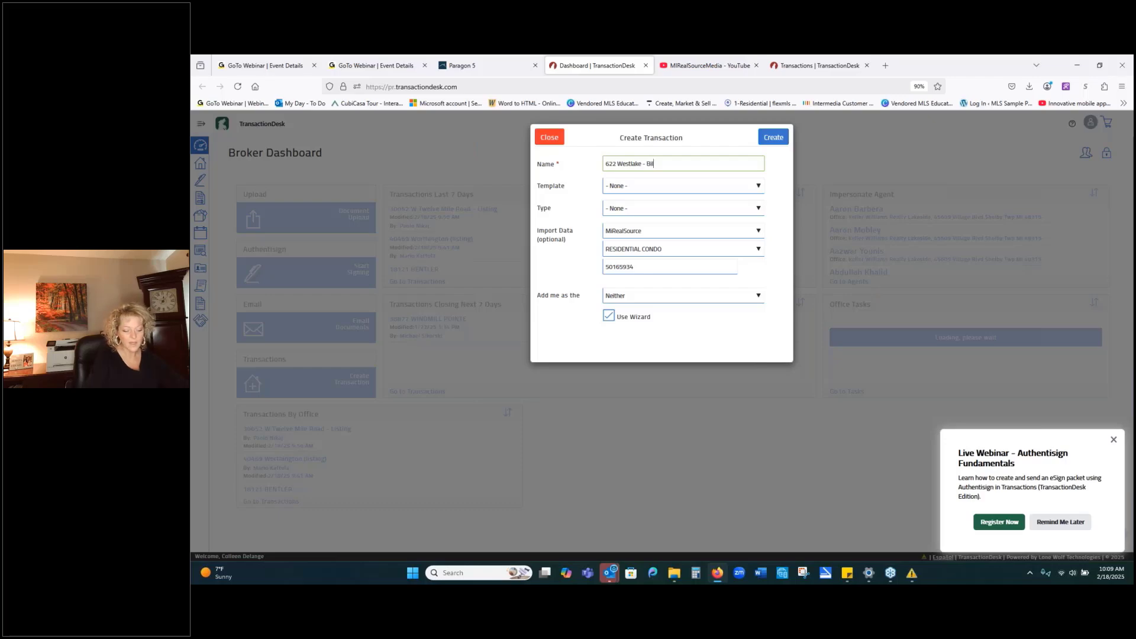
text(ly Buyer)
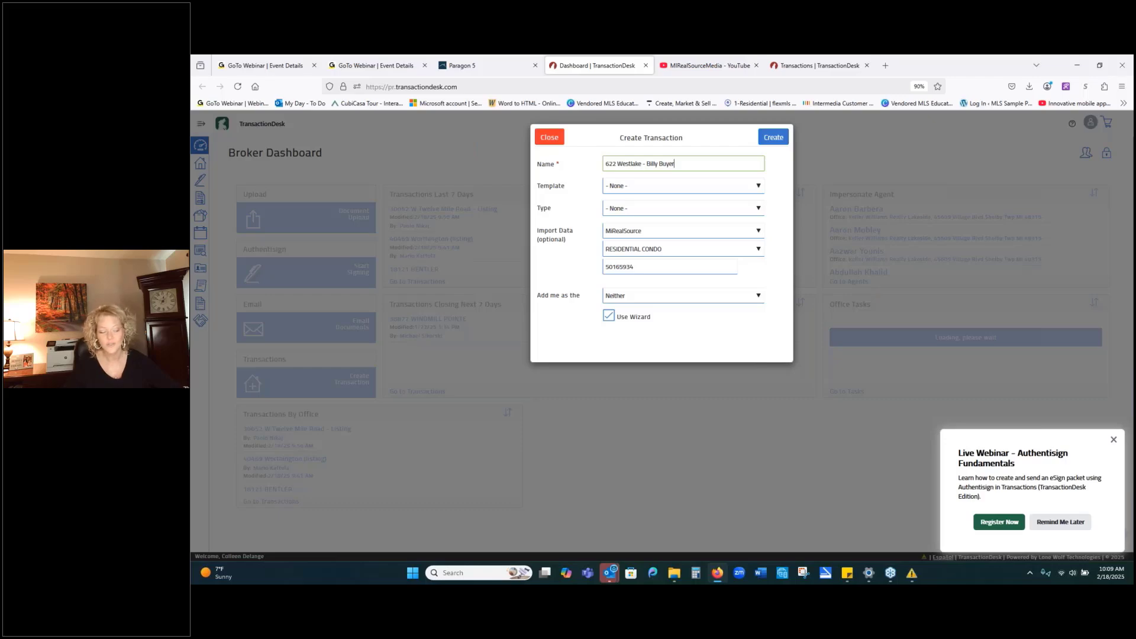
click(651, 189)
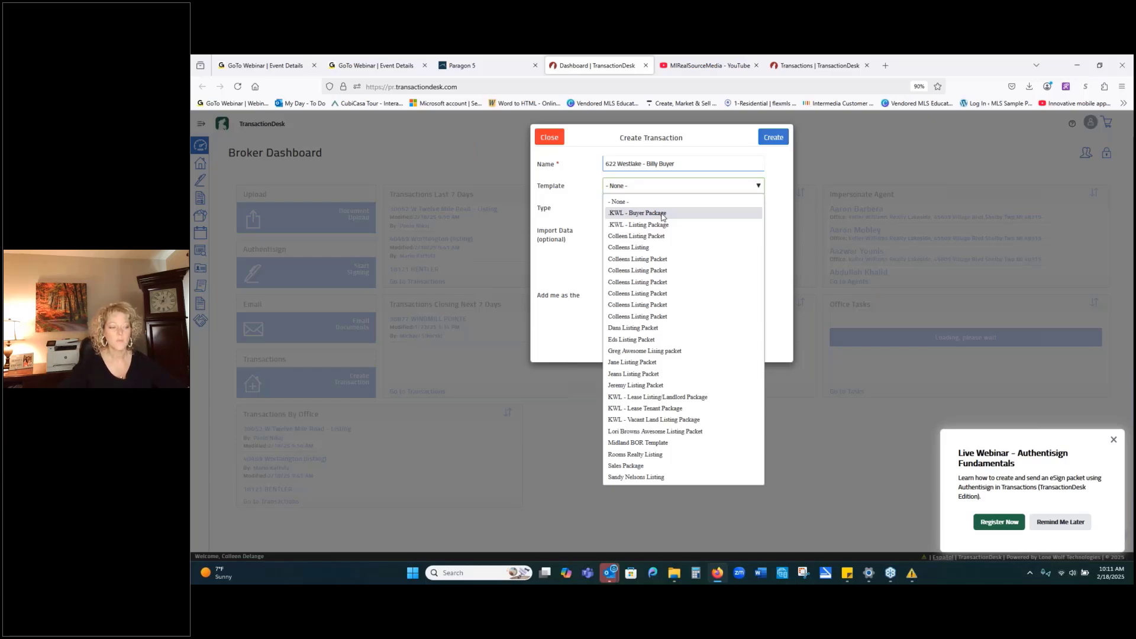
click(662, 214)
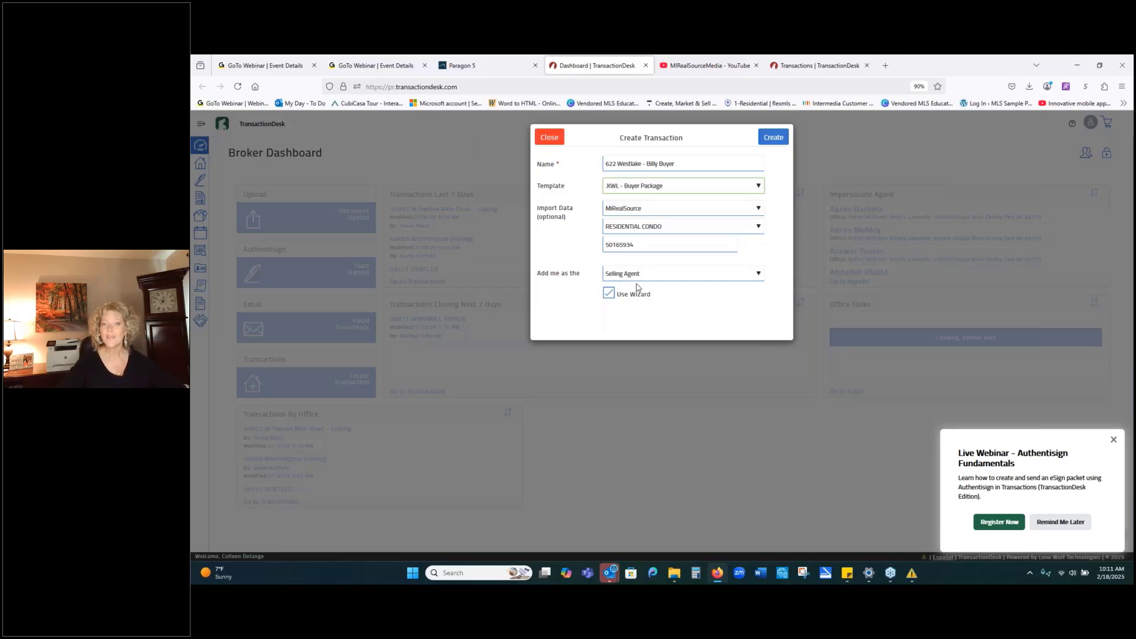
click(759, 276)
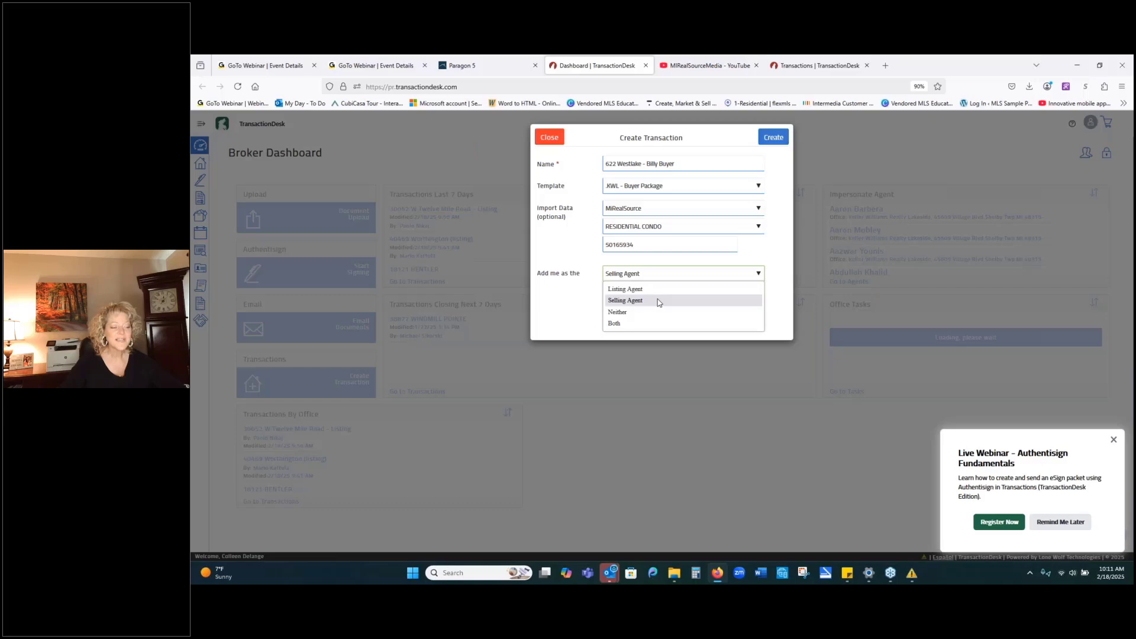
click(658, 302)
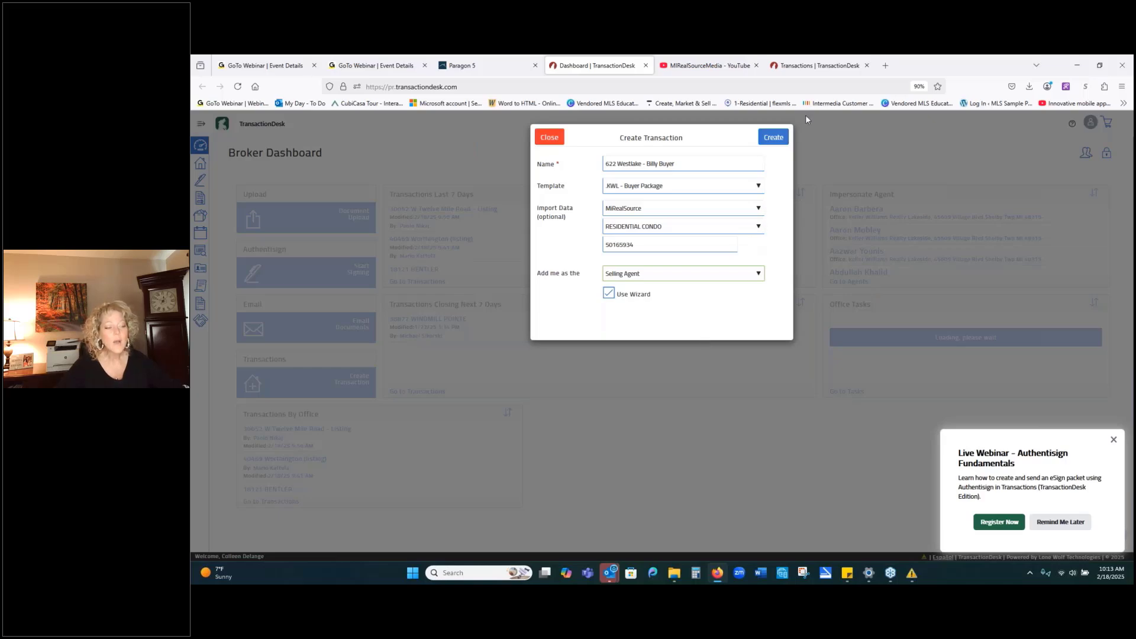
Create the transaction and review its Details step 1 of 5, showing List Price 725000.
click(775, 140)
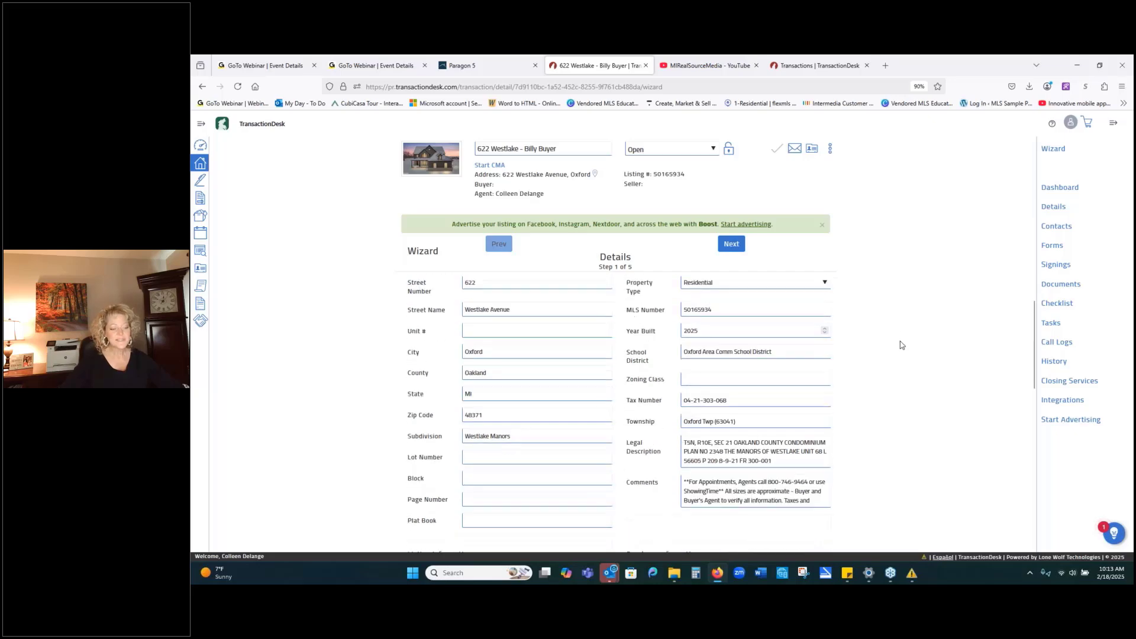
scroll(899, 341, down, 1)
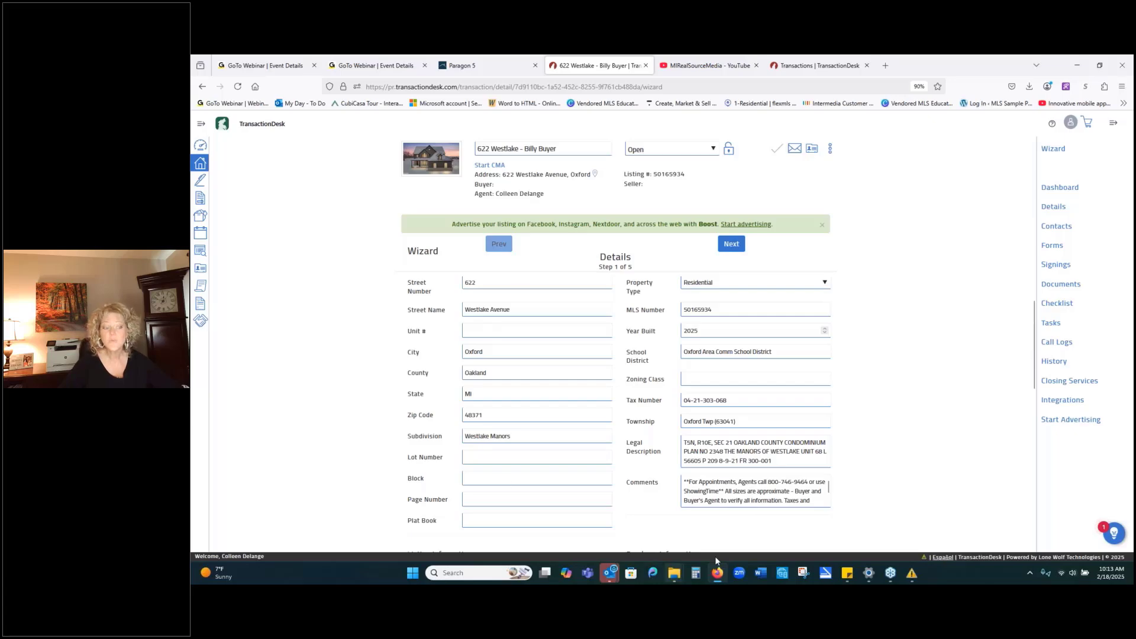
mouse_move(426, 167)
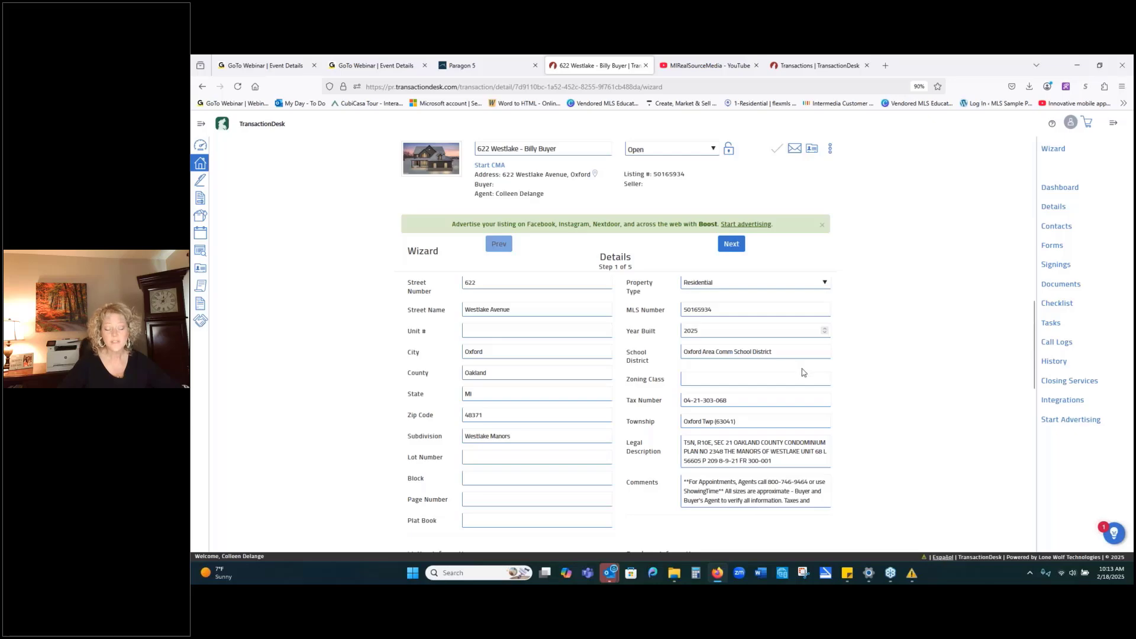
scroll(804, 373, down, 1)
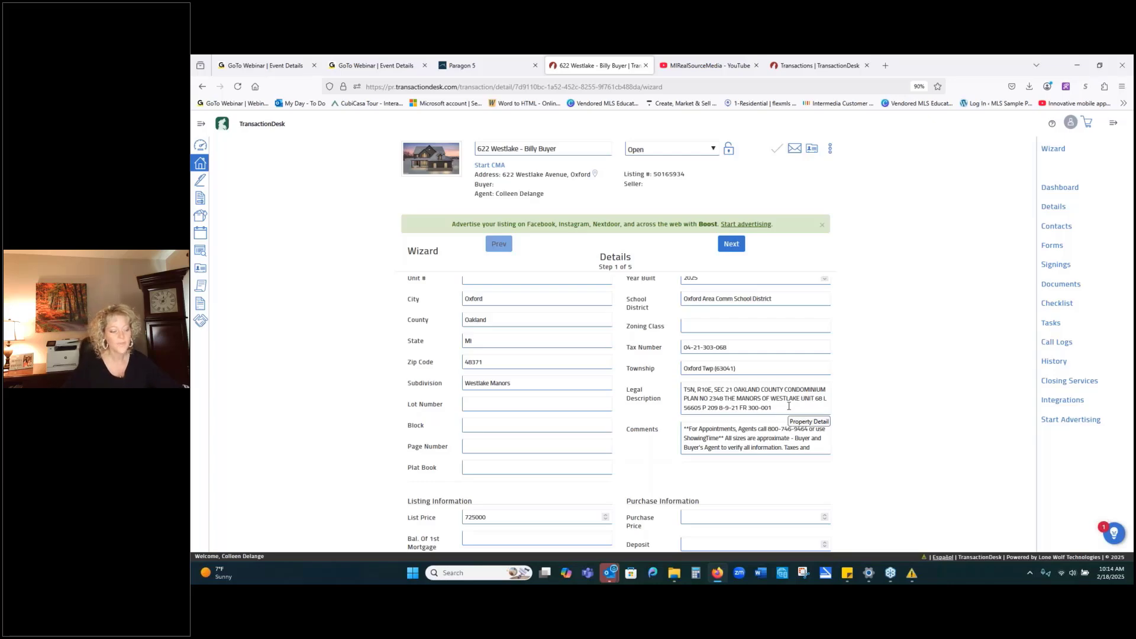
scroll(788, 405, down, 1)
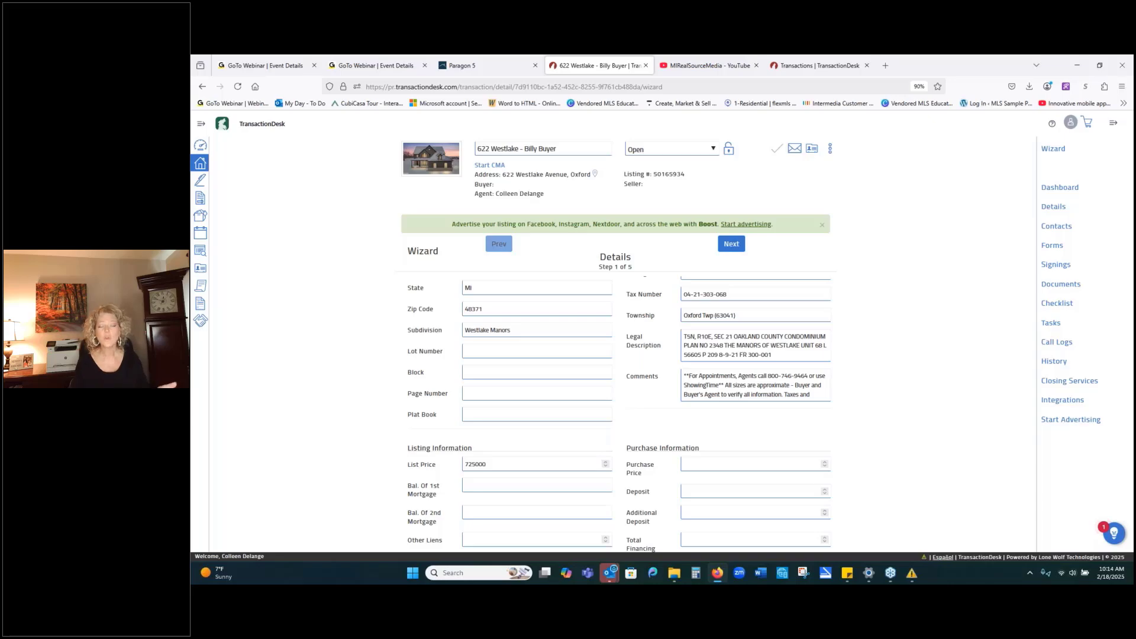
Enter 750000 as the Purchase Price on the Details step.
click(762, 464)
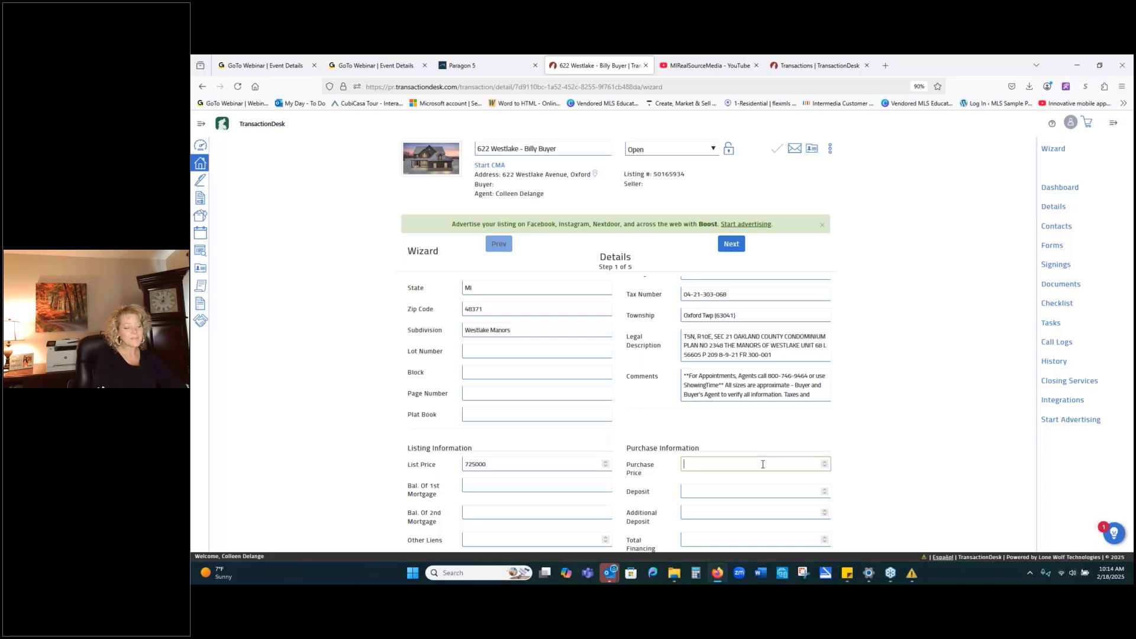
text(75)
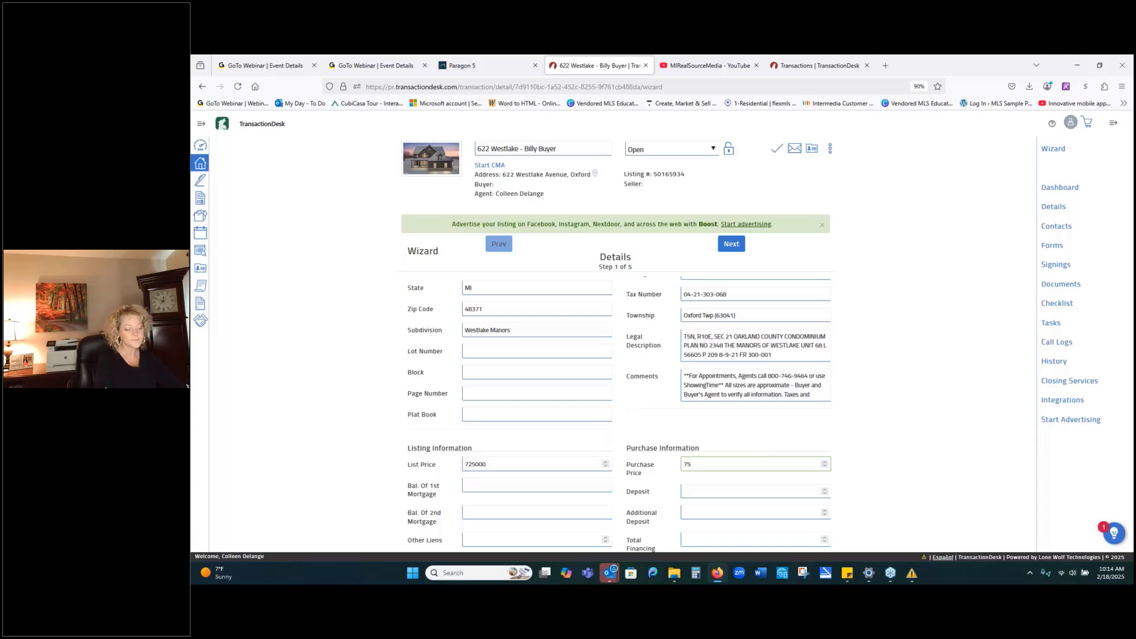
text(0000)
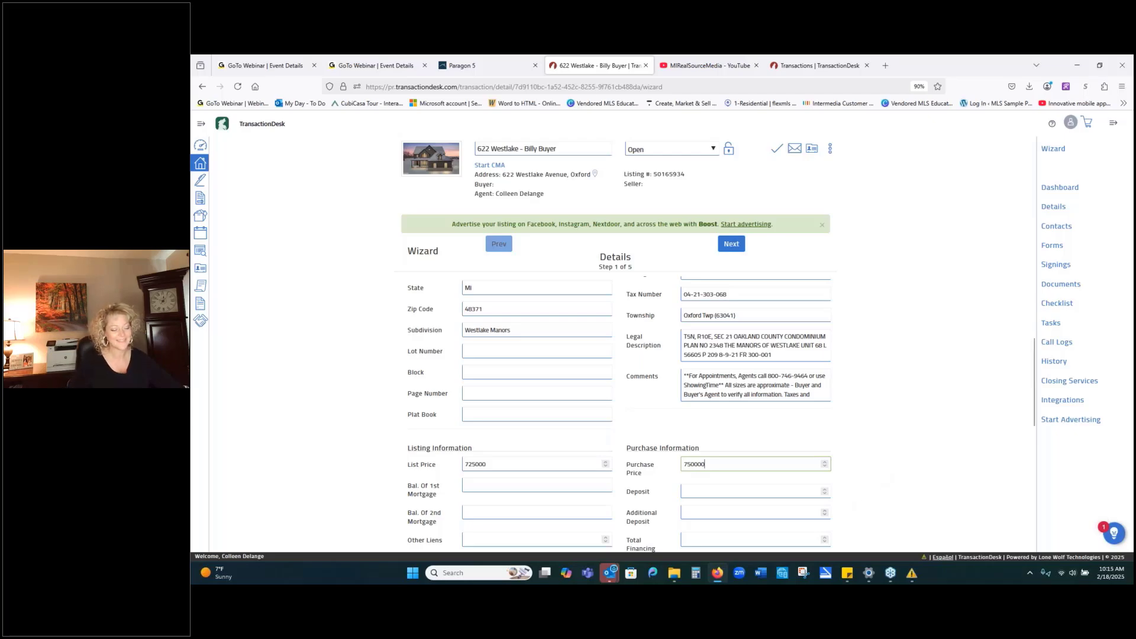
click(755, 491)
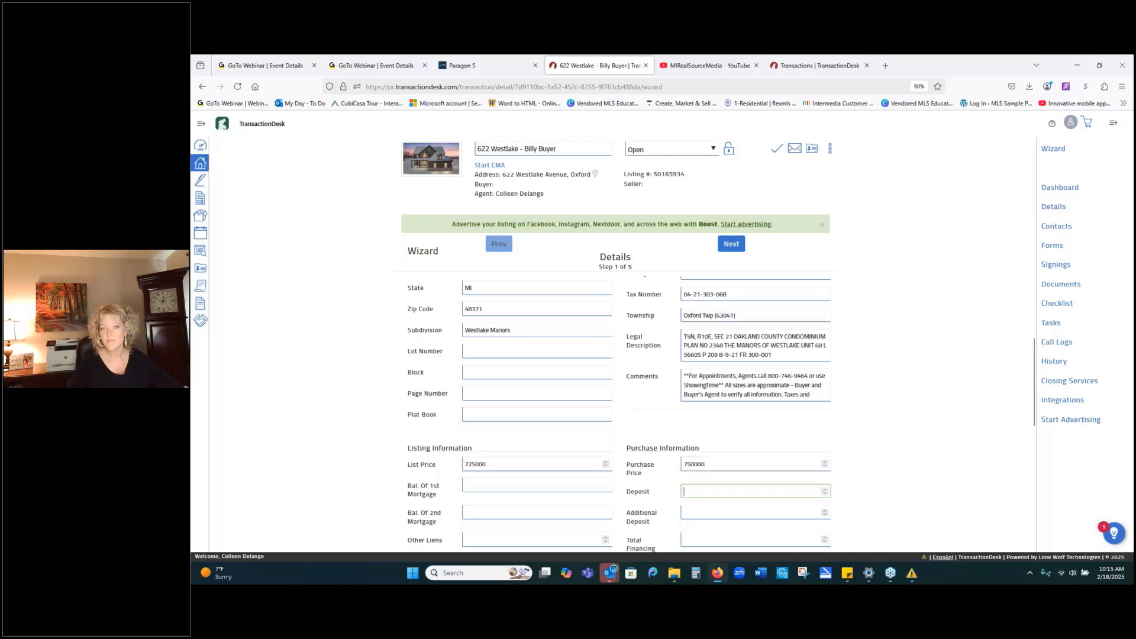
scroll(908, 532, down, 2)
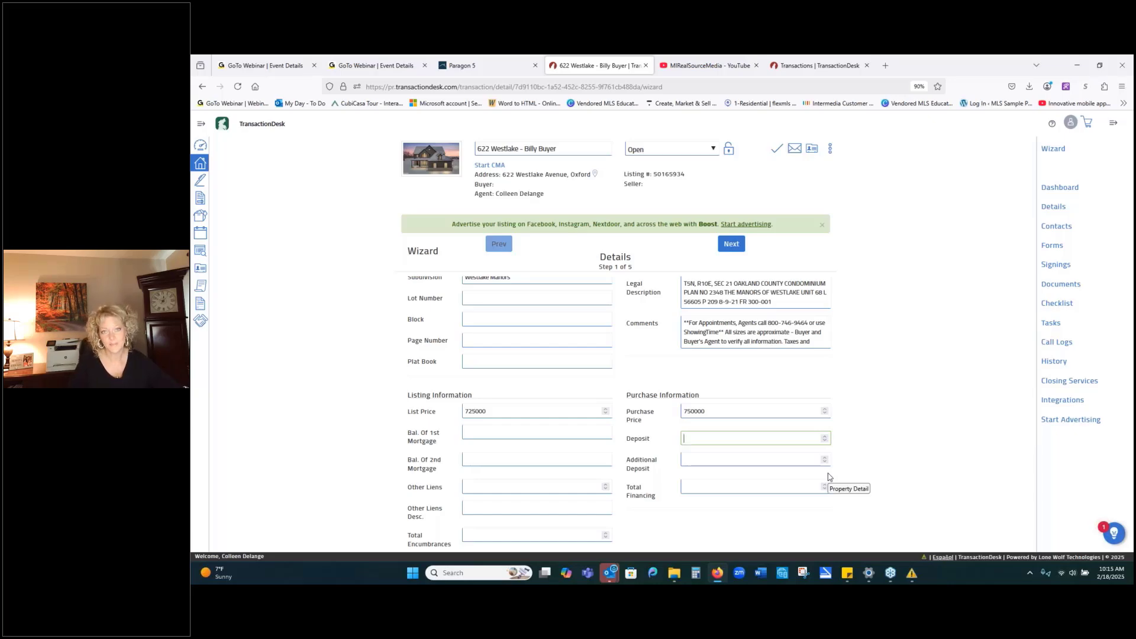
scroll(828, 477, down, 1)
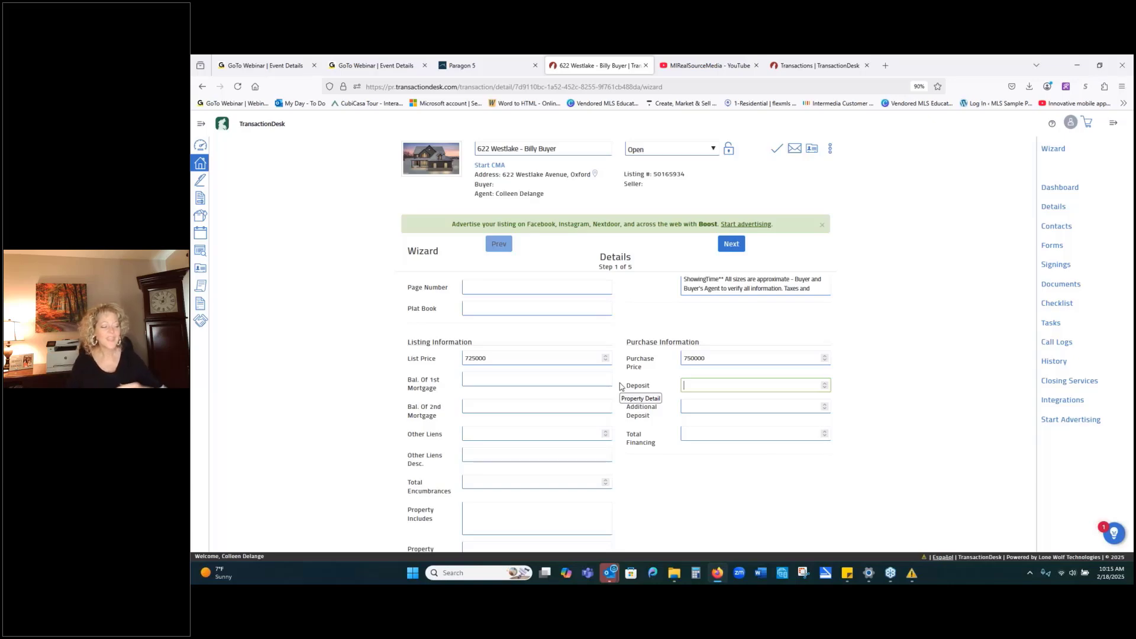
Replace the 'Micro, book shelves,' Property Includes entry with 'washer, dryer'.
click(497, 519)
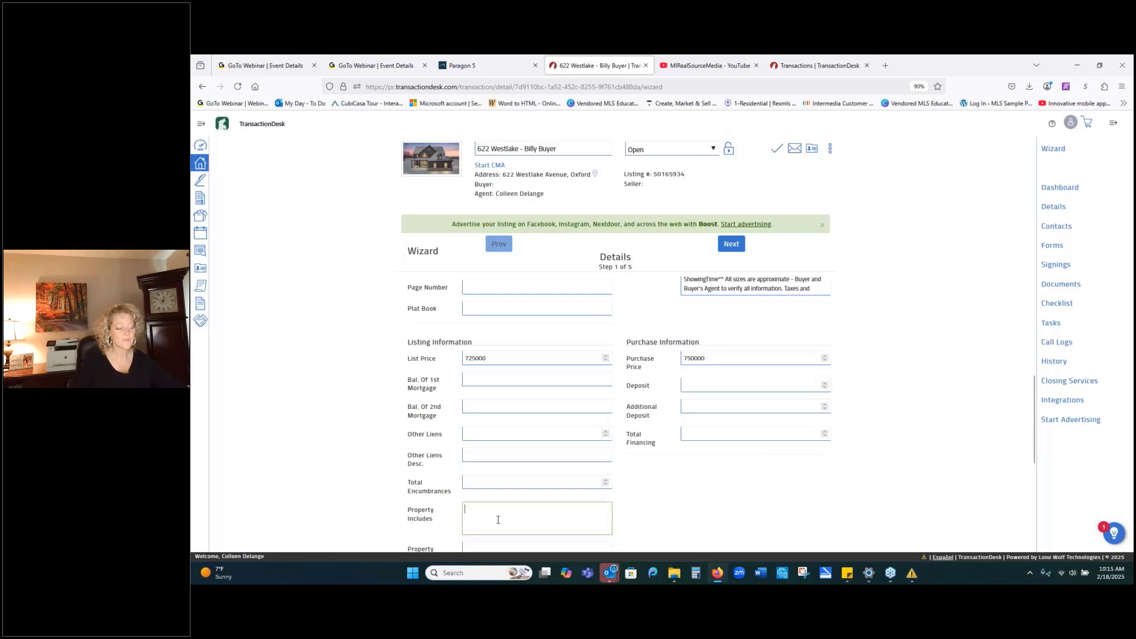
text(Mic)
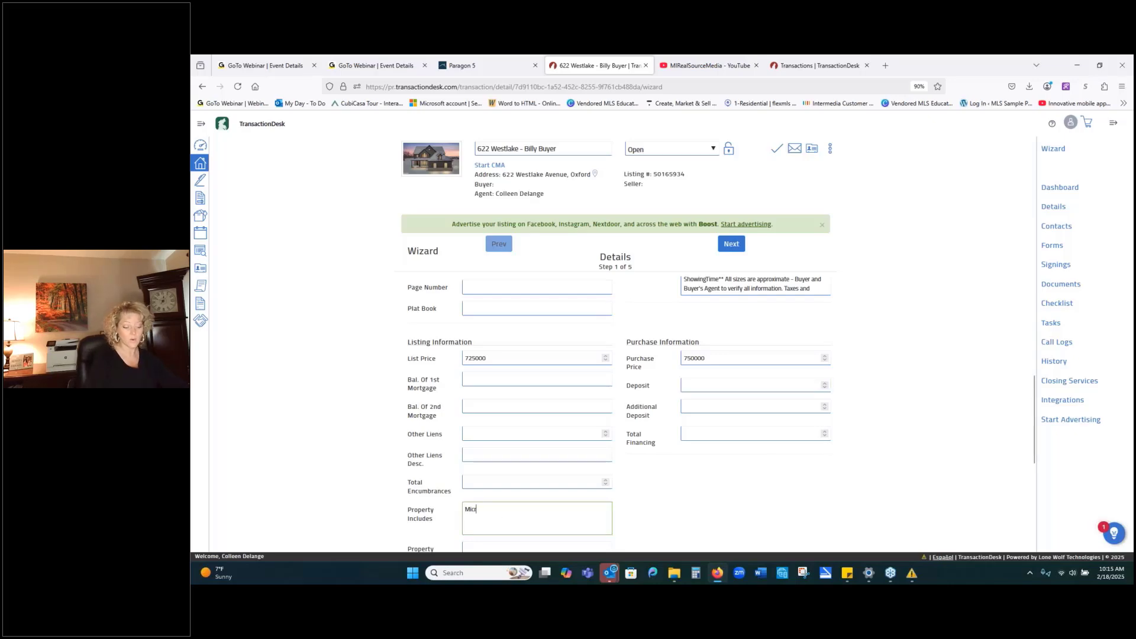
text(ro)
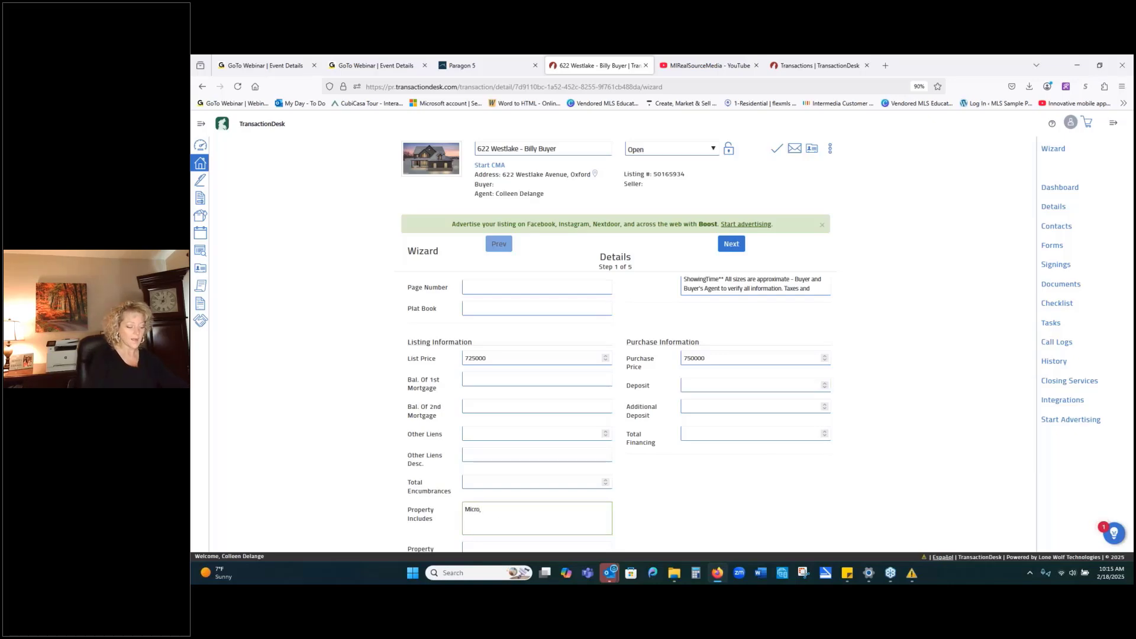
text(,)
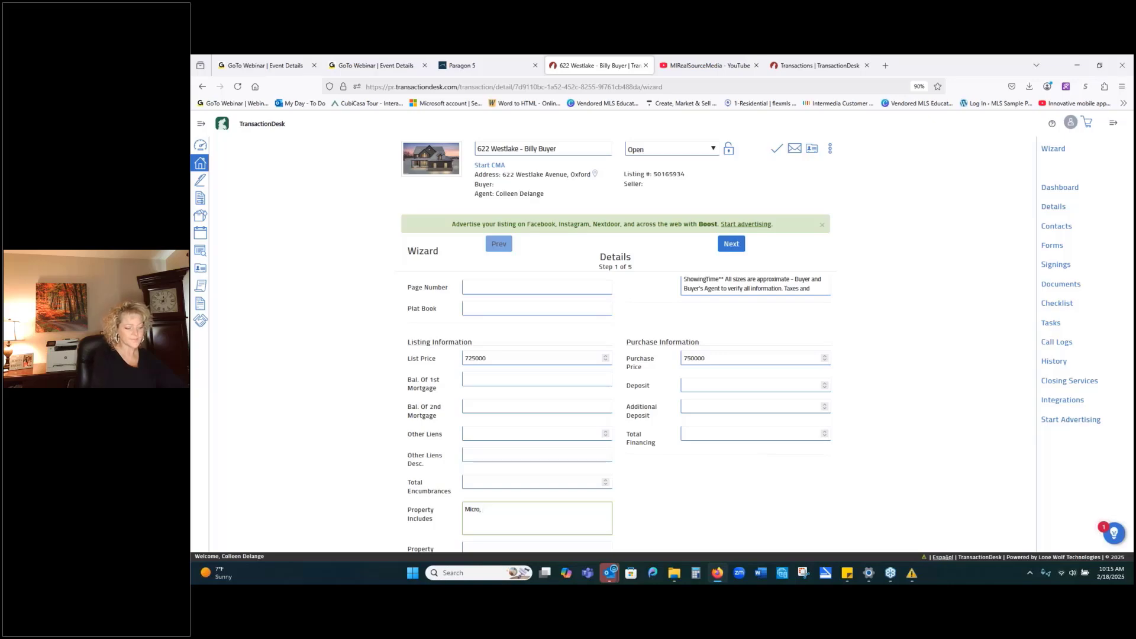
text( book sh)
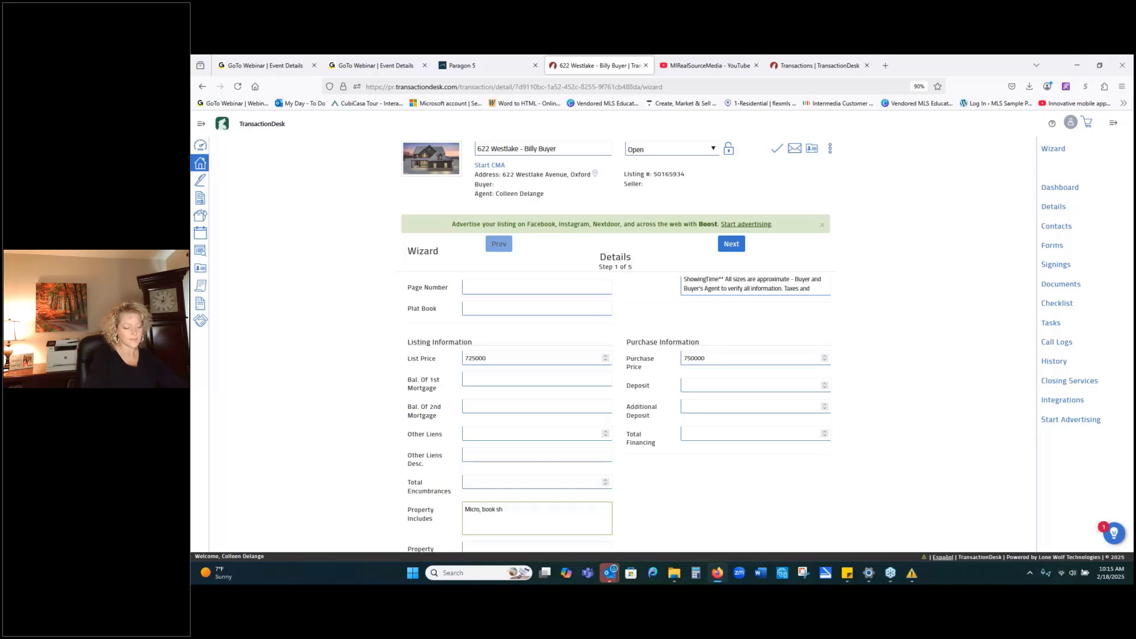
text(elves)
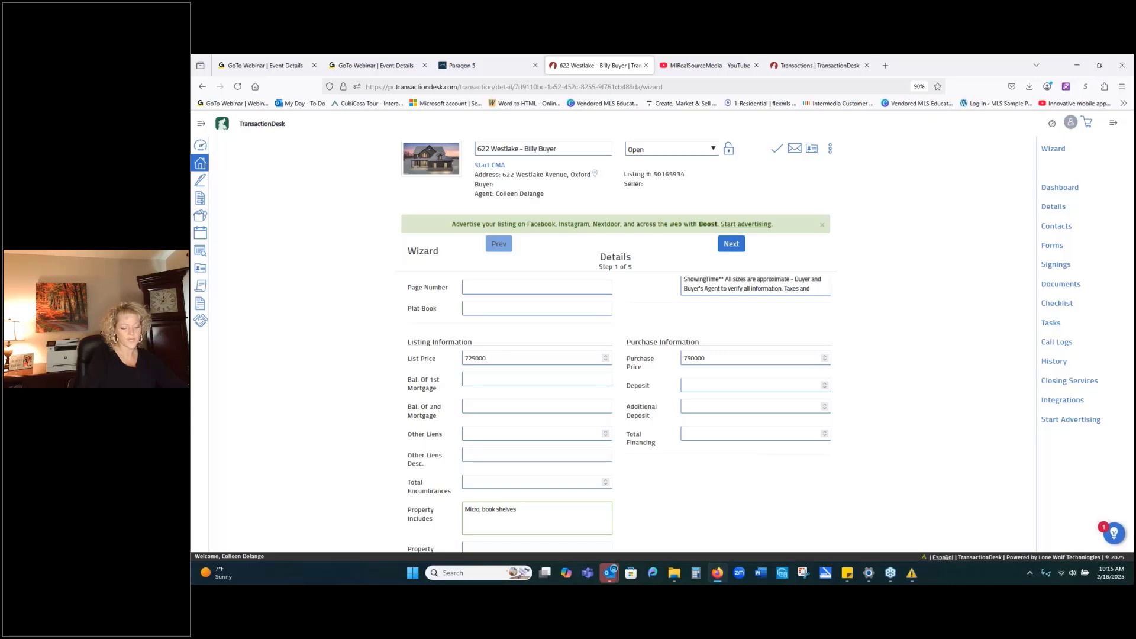
text(,)
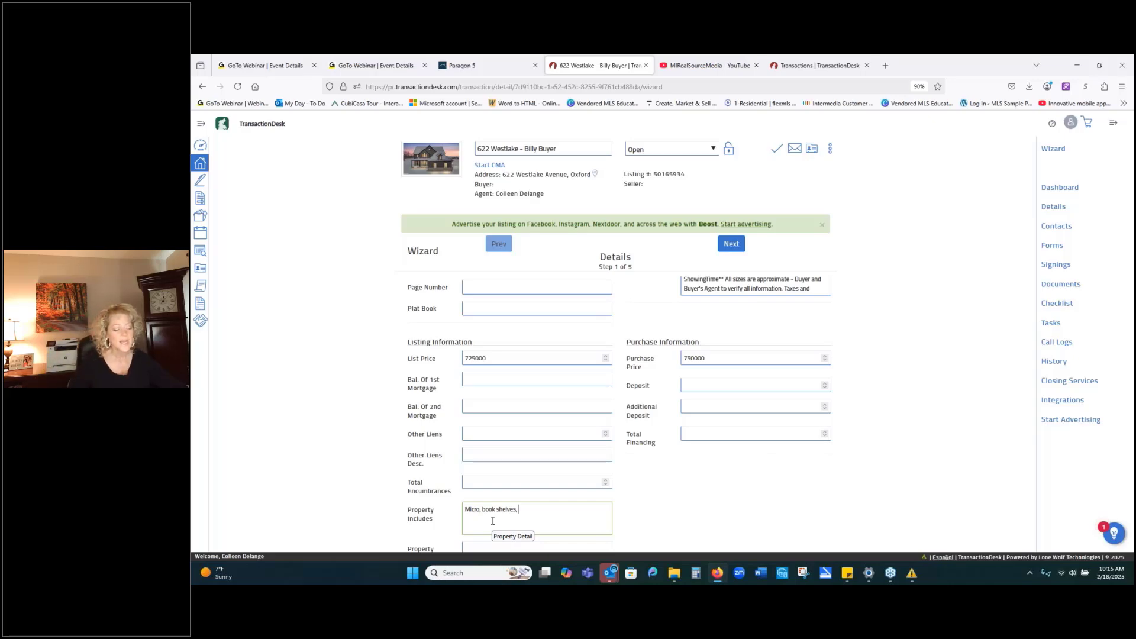
key(ctrl+a)
key(BackSpace)
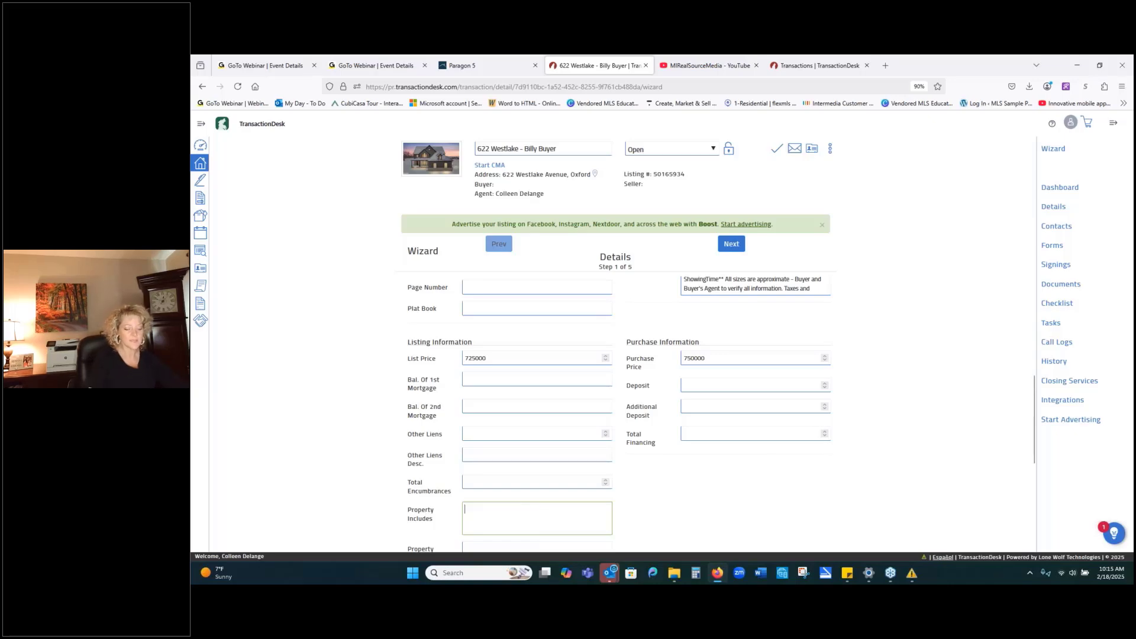
text(washer)
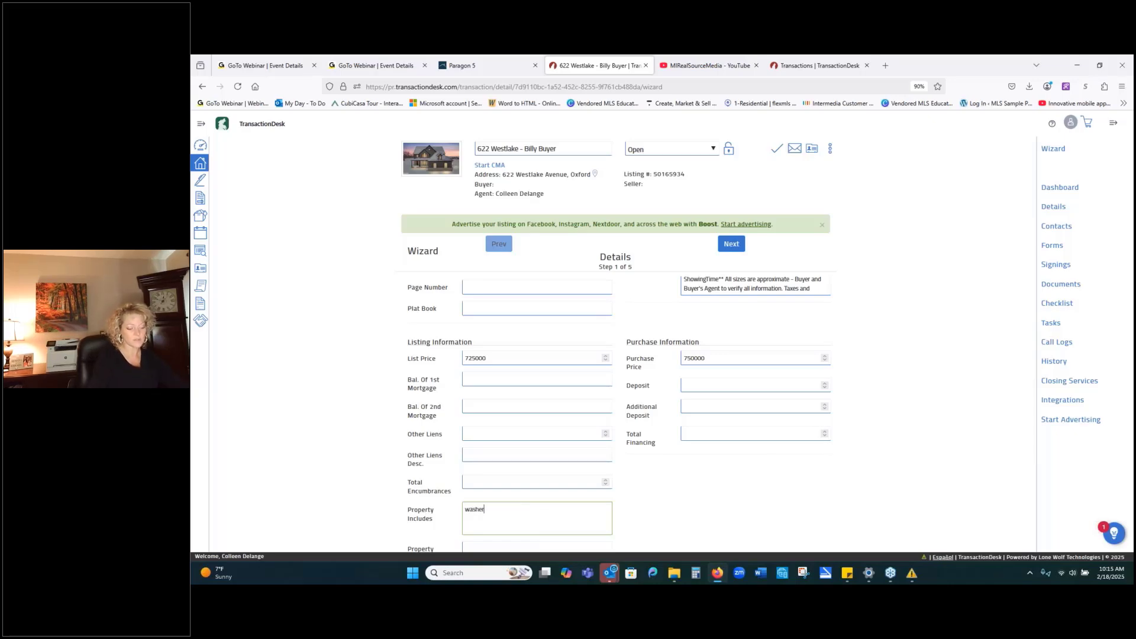
text(, dryer)
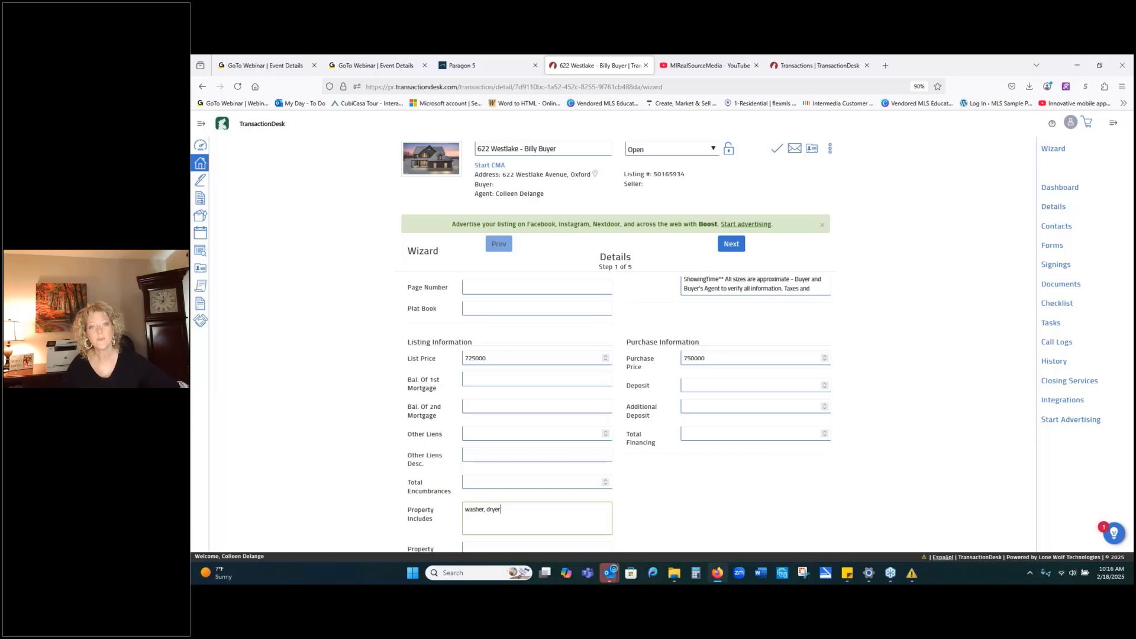
Enter 'pool' in the Property Excludes field.
scroll(434, 542, down, 1)
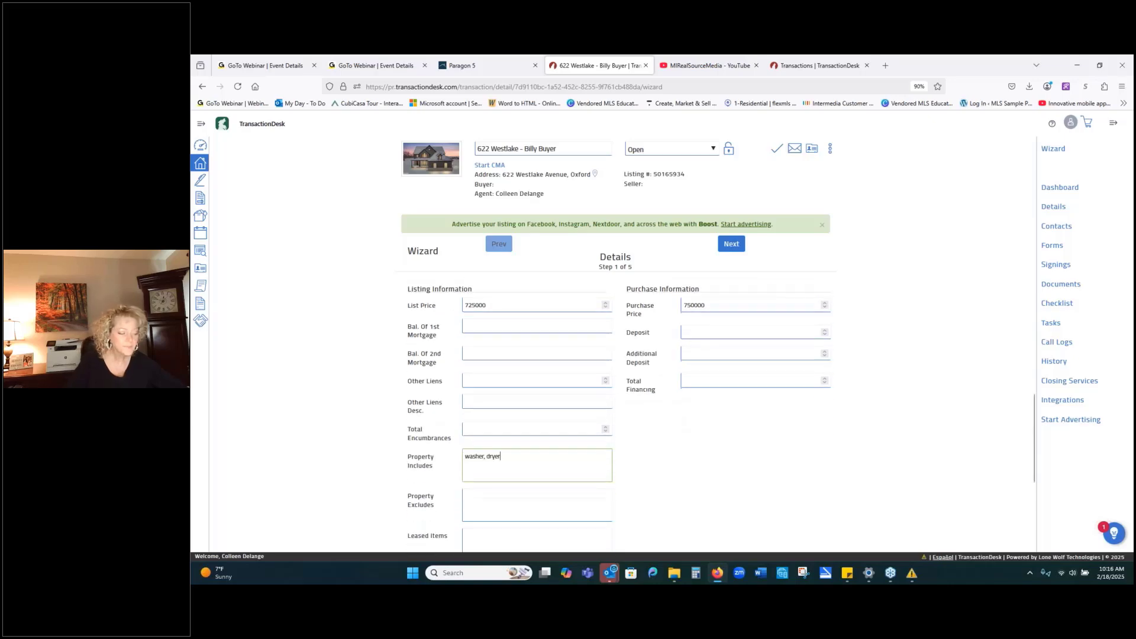
click(590, 499)
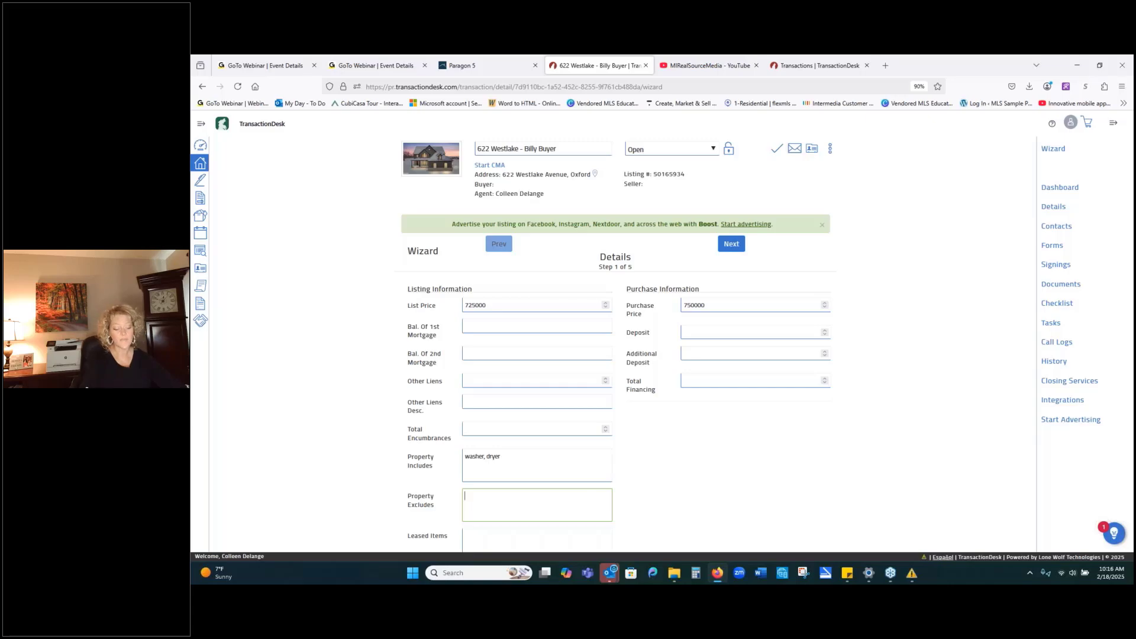
text(pool)
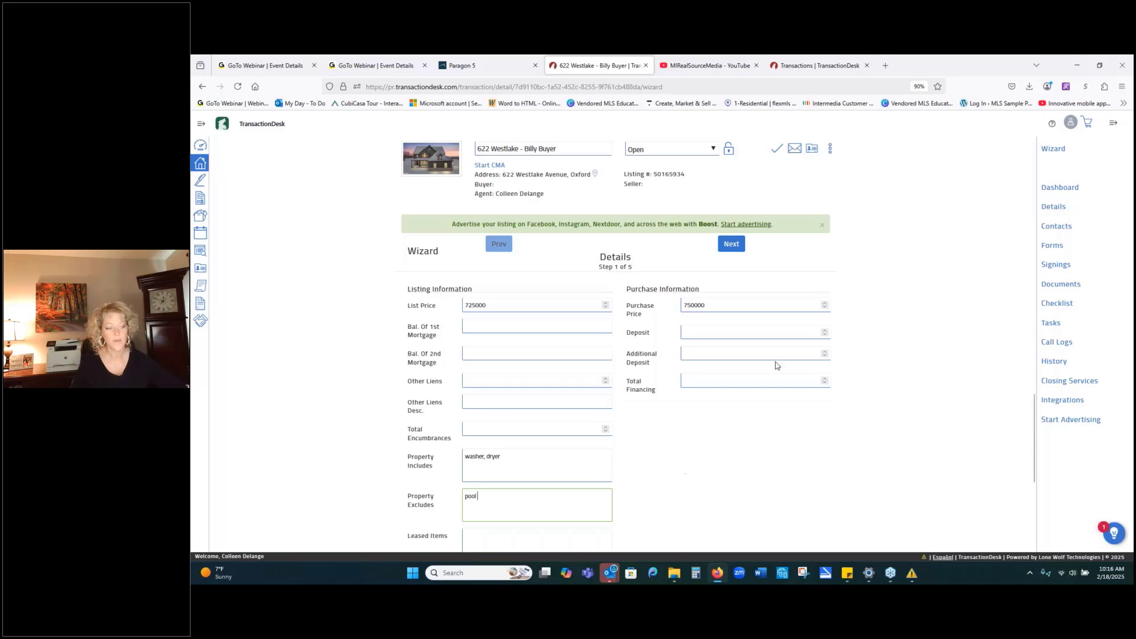
Advance to wizard step 2 of 5, Transaction Dates, with List Date 02/03/2025.
click(731, 245)
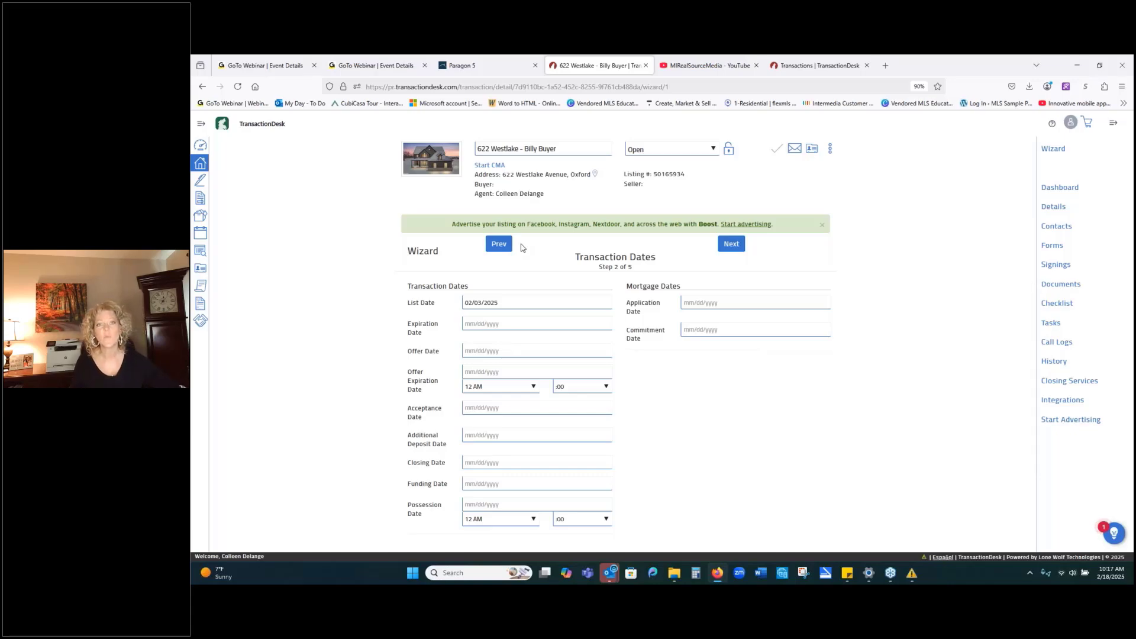
Pick March 28, 2025 as the closing date, which also fills in the possession date.
click(503, 408)
click(444, 464)
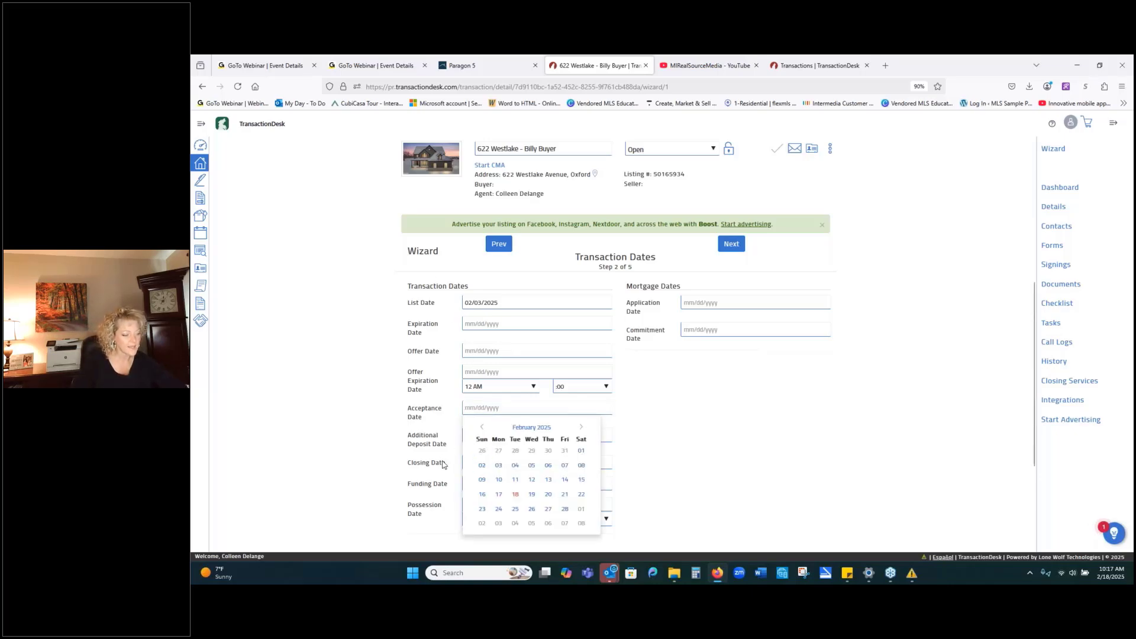
click(511, 468)
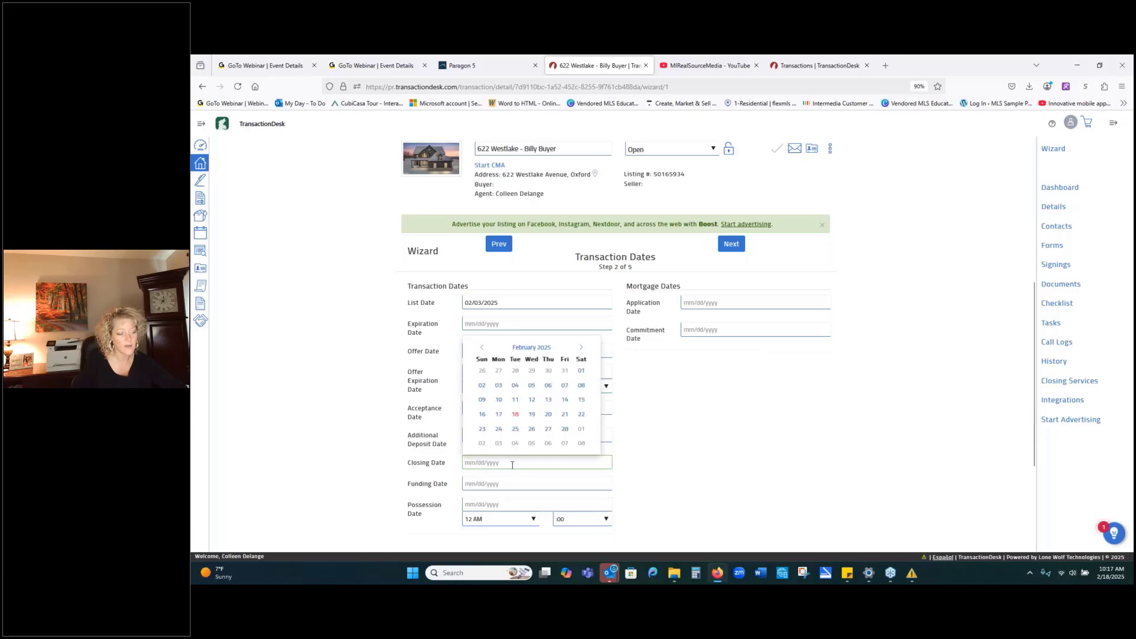
click(581, 348)
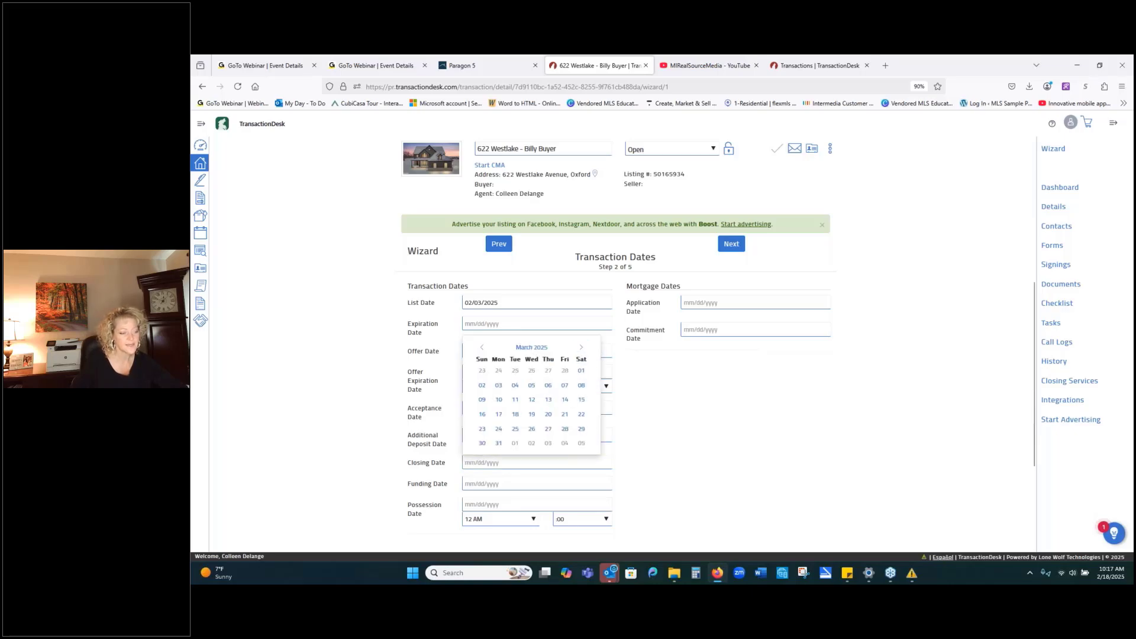
click(565, 430)
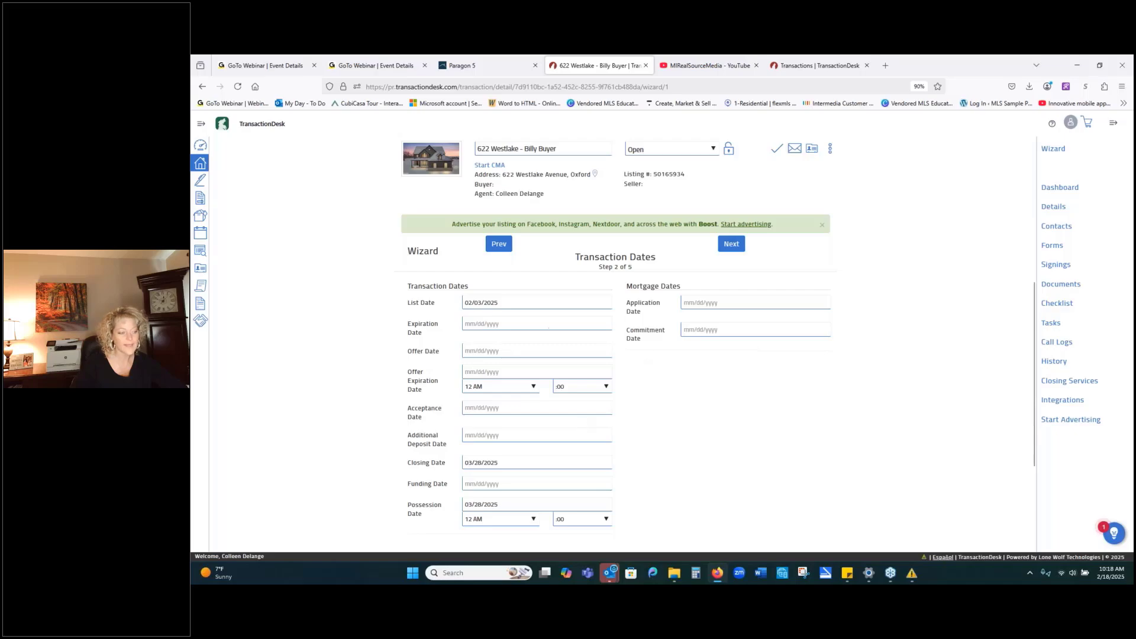
click(501, 350)
Pick February 18, 2025 in the Offer Date picker.
click(516, 438)
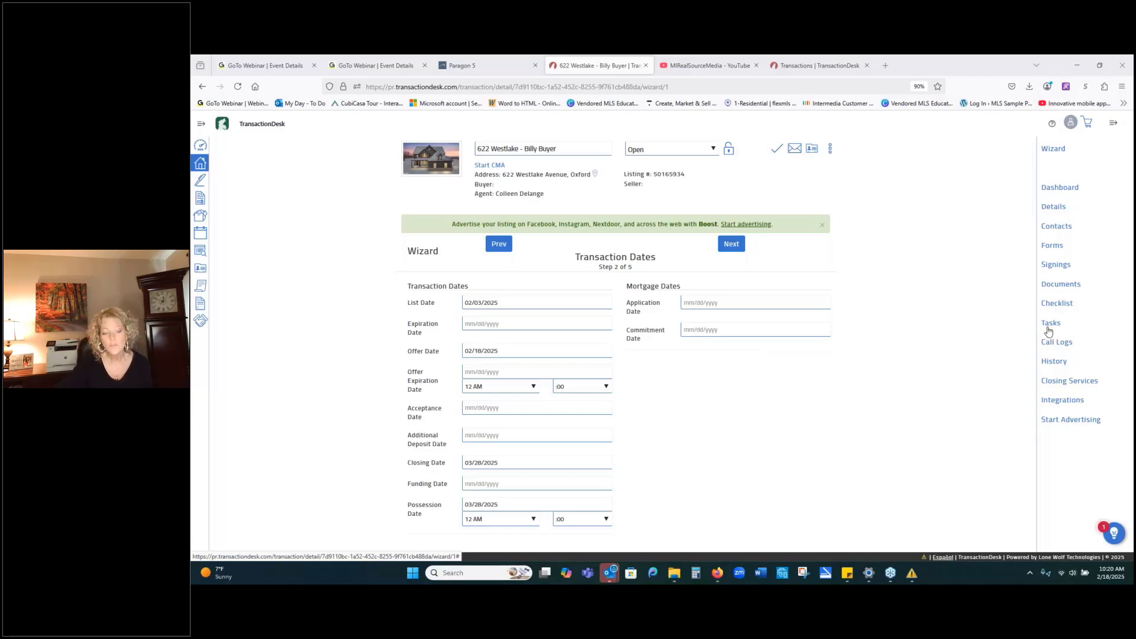
Save the wizard, go to the Tasks page and start a new task named 'Install a sign'.
click(1049, 323)
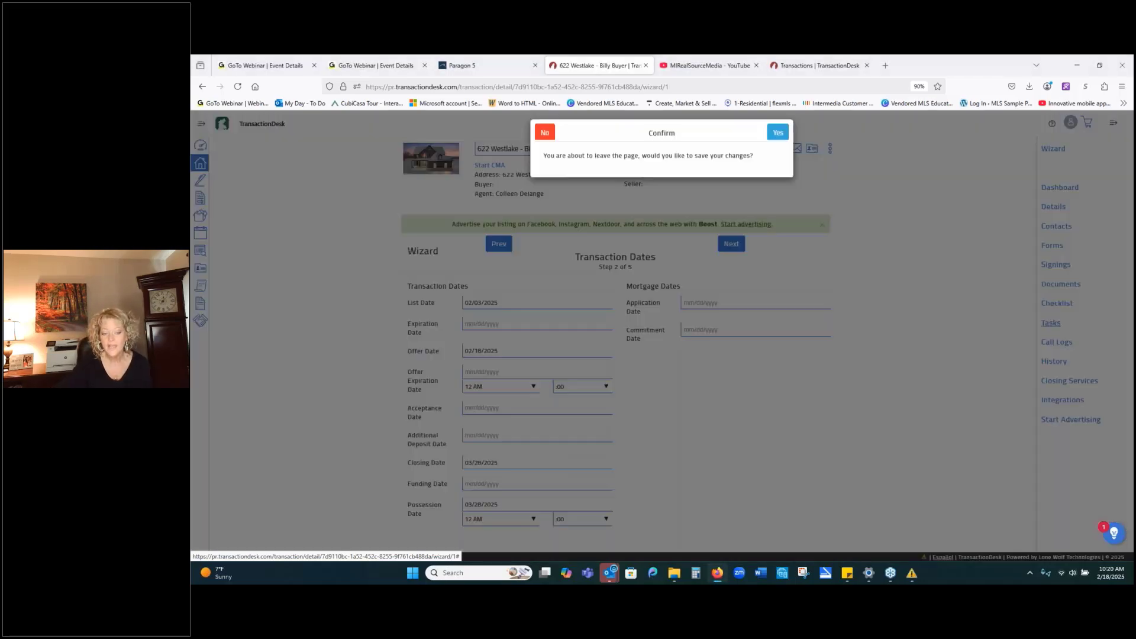
click(779, 138)
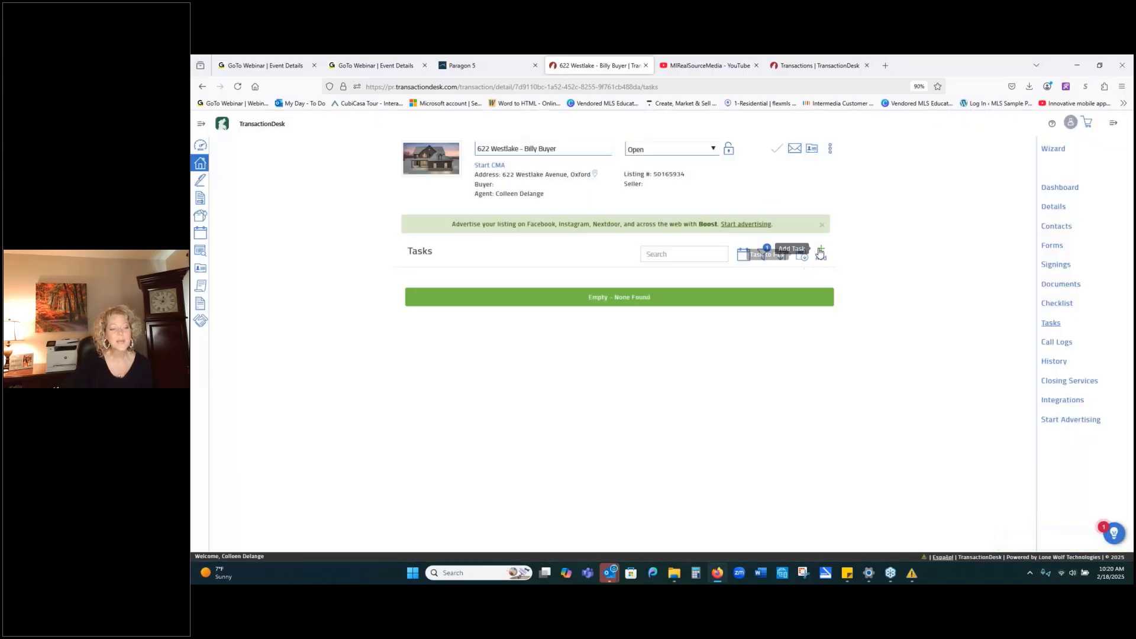
click(823, 252)
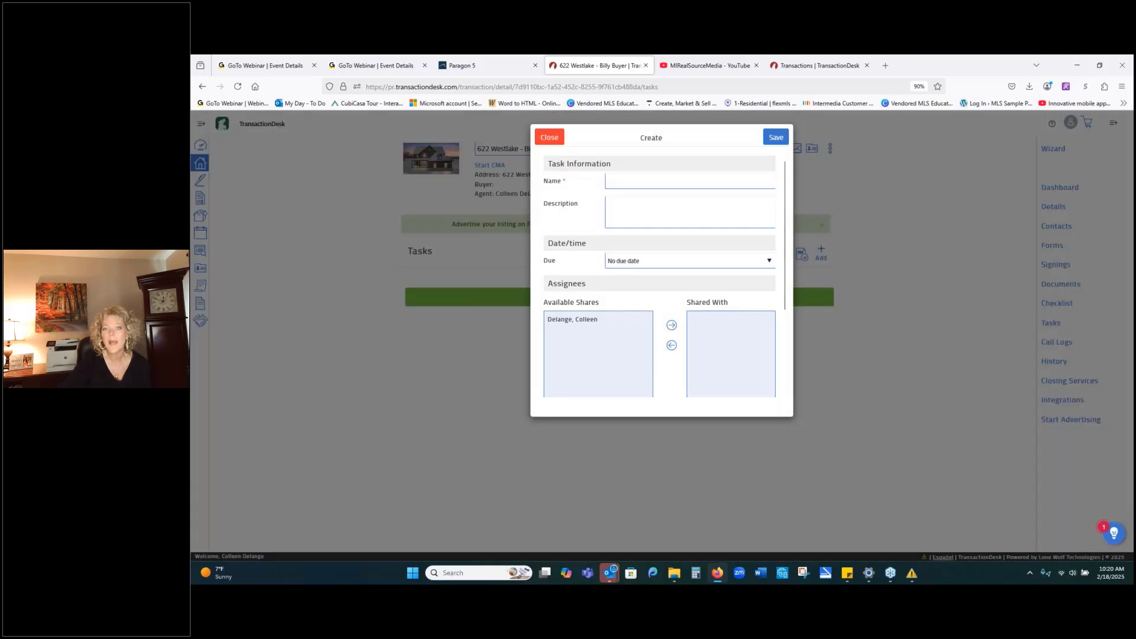
click(704, 180)
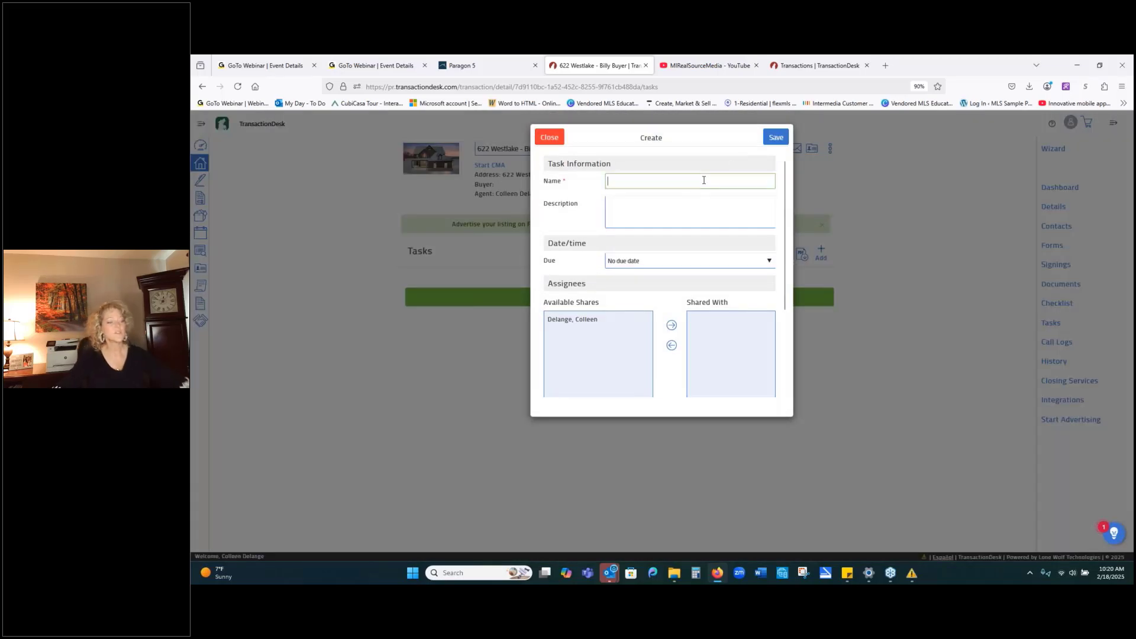
text(Install a sign)
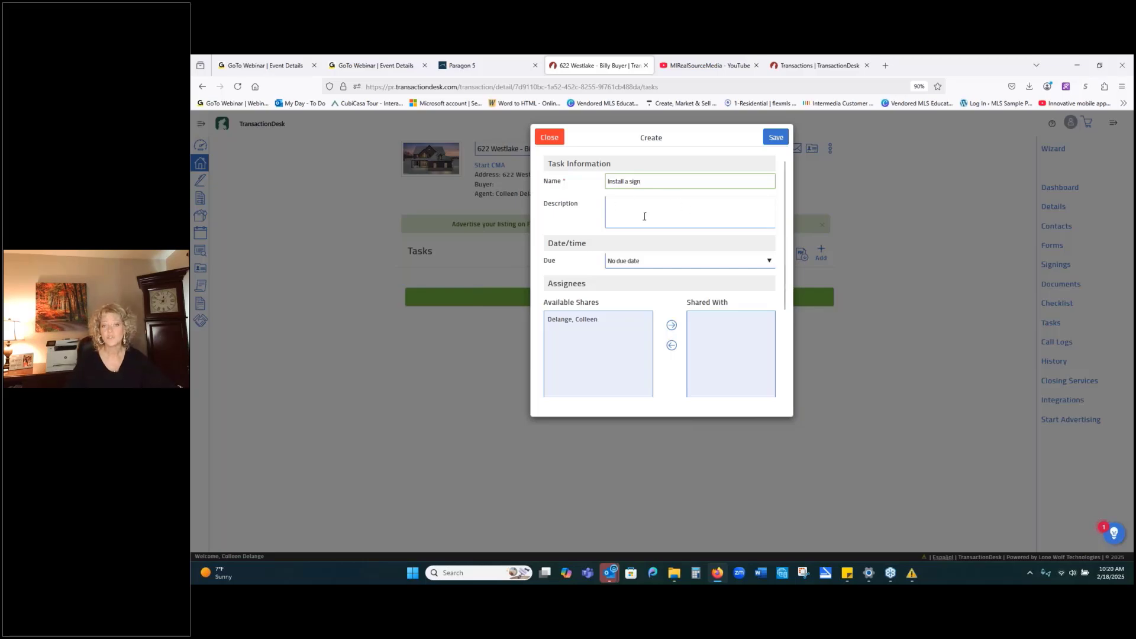
click(650, 267)
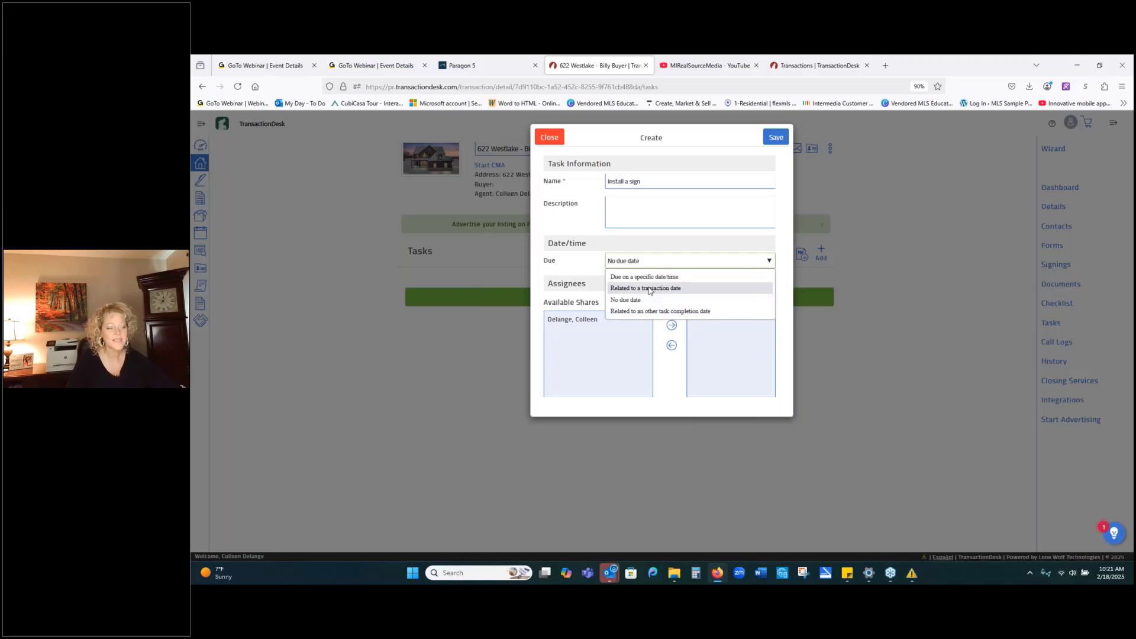
Set Due to 'Related to a transaction date', After the List Date, with a '1 day before' reminder.
click(649, 289)
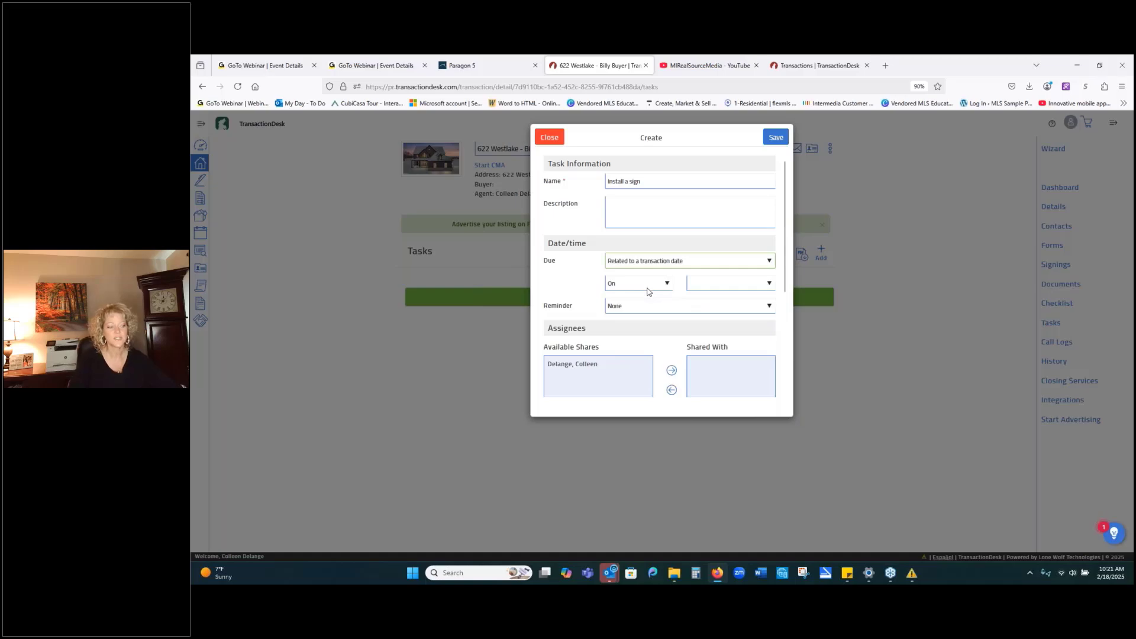
click(646, 285)
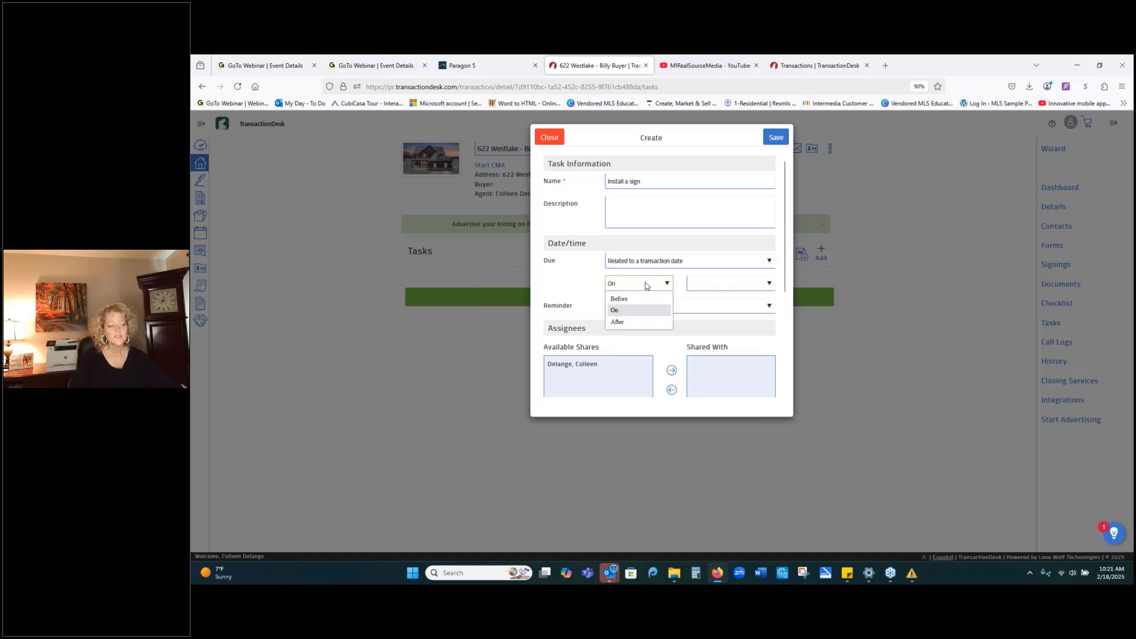
click(622, 321)
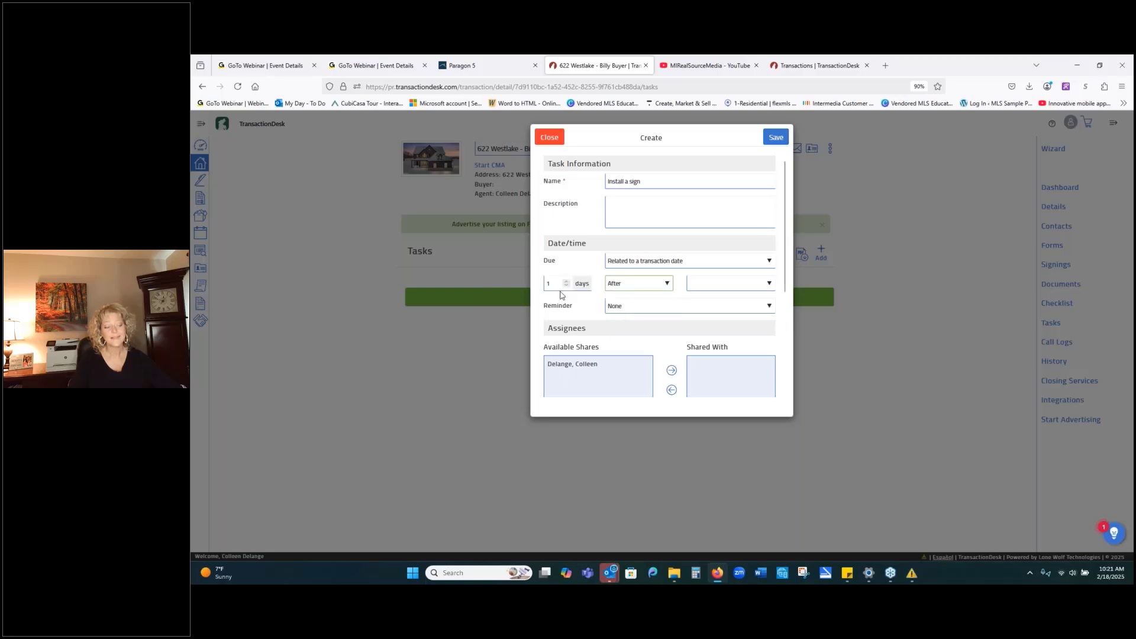
click(723, 288)
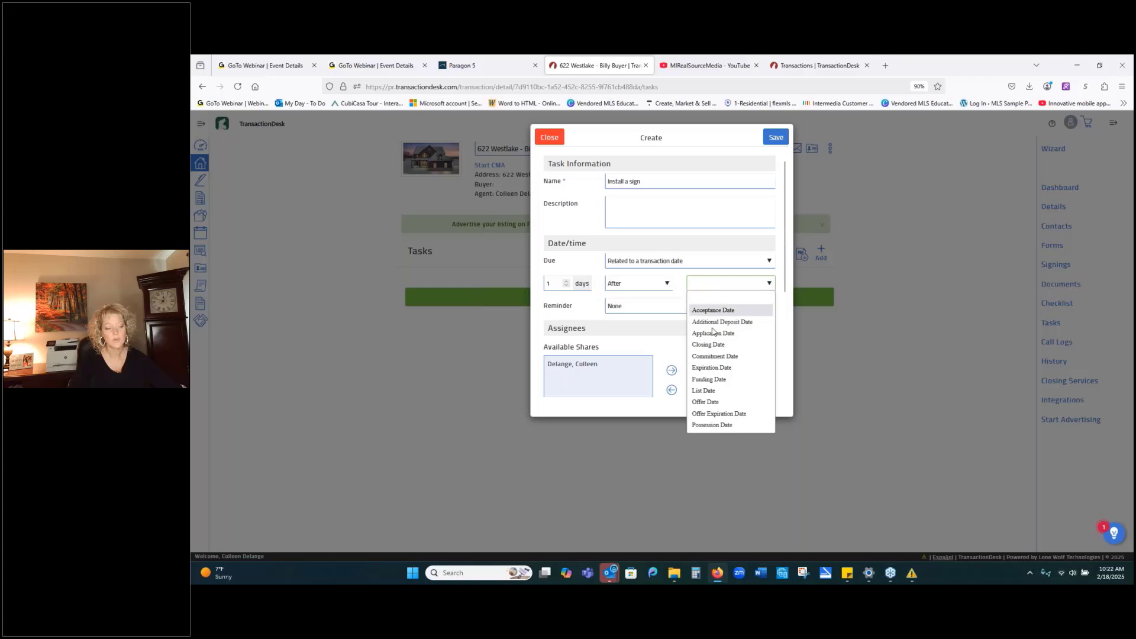
click(710, 393)
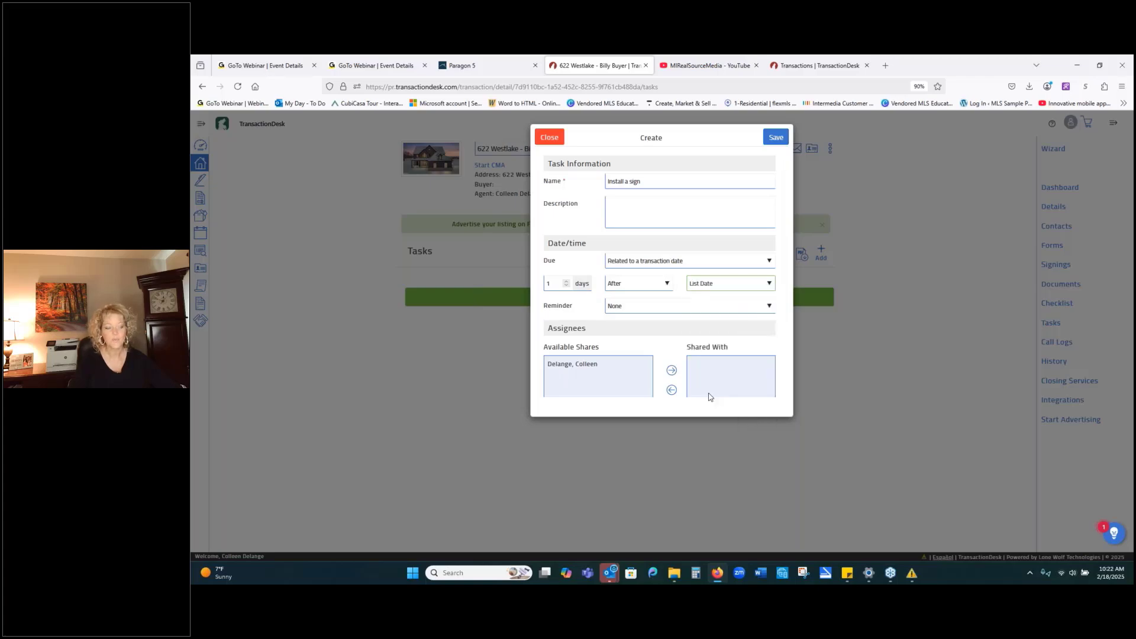
click(725, 307)
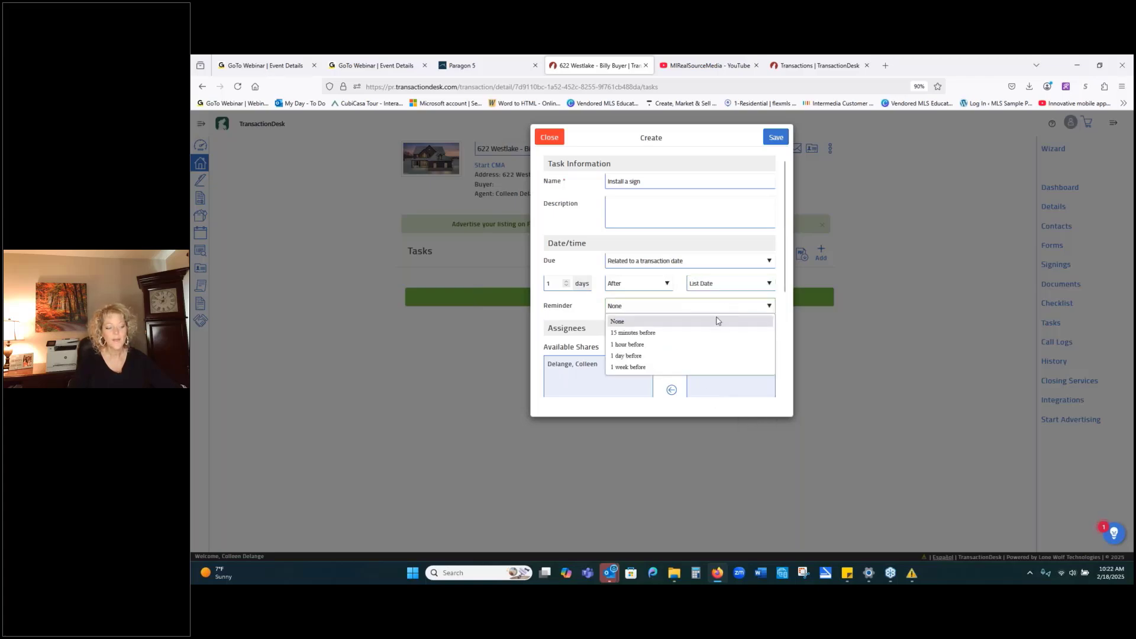
click(704, 357)
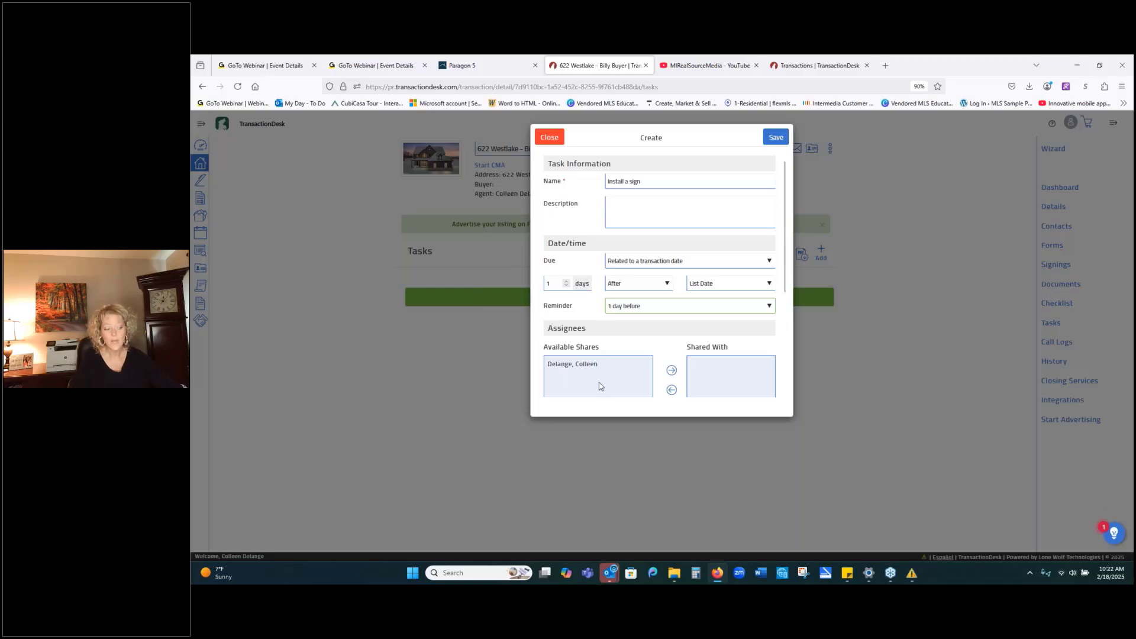
Share the task with the listing agent and enable the email-members and owner status-change notifications.
click(633, 364)
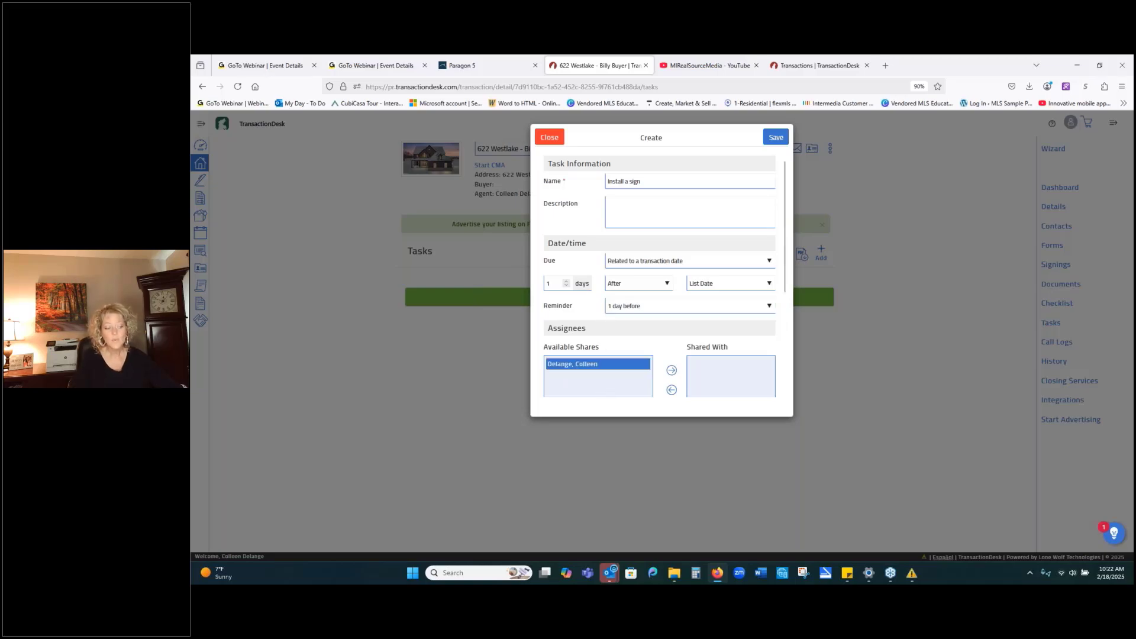
click(670, 373)
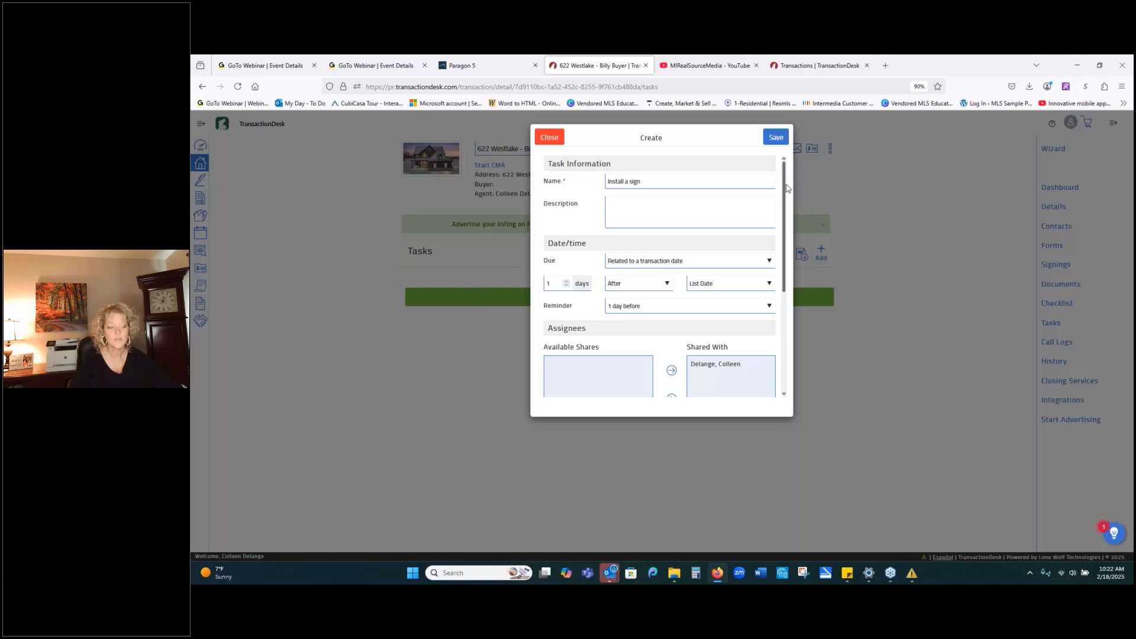
drag(785, 188, 789, 308)
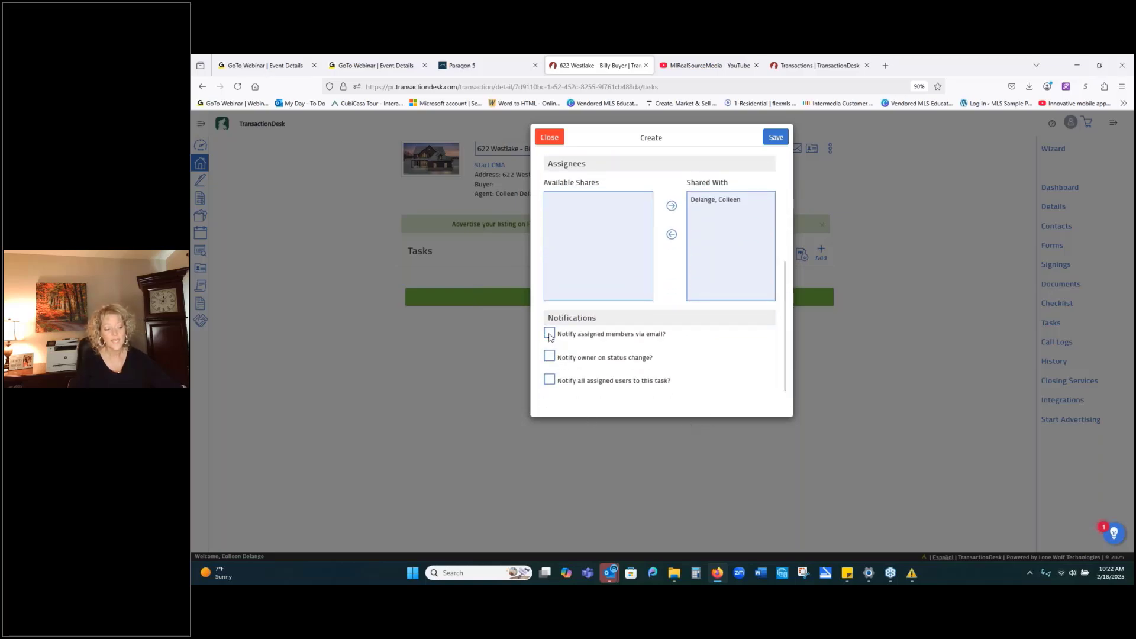
click(551, 357)
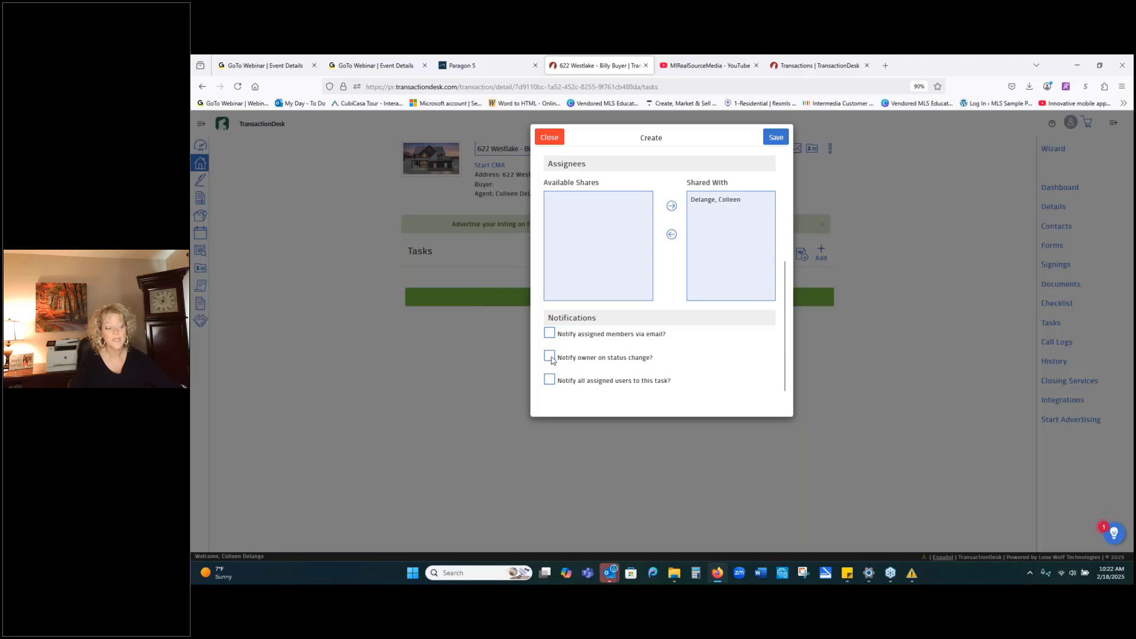
click(554, 335)
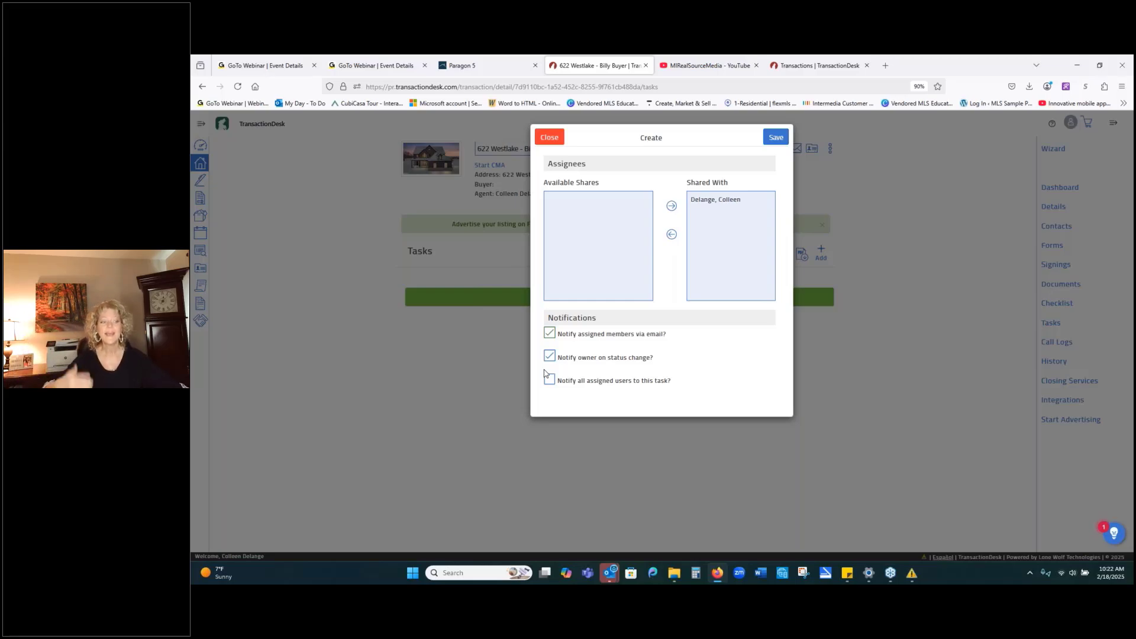
scroll(633, 376, up, 3)
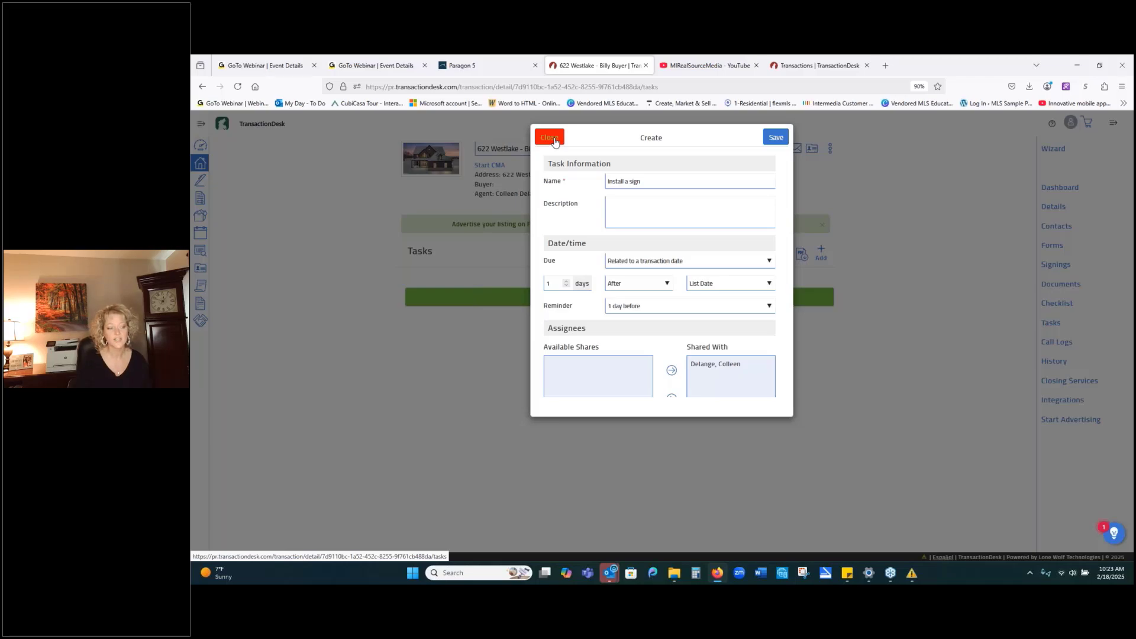
Close the Create task dialog without saving.
click(553, 139)
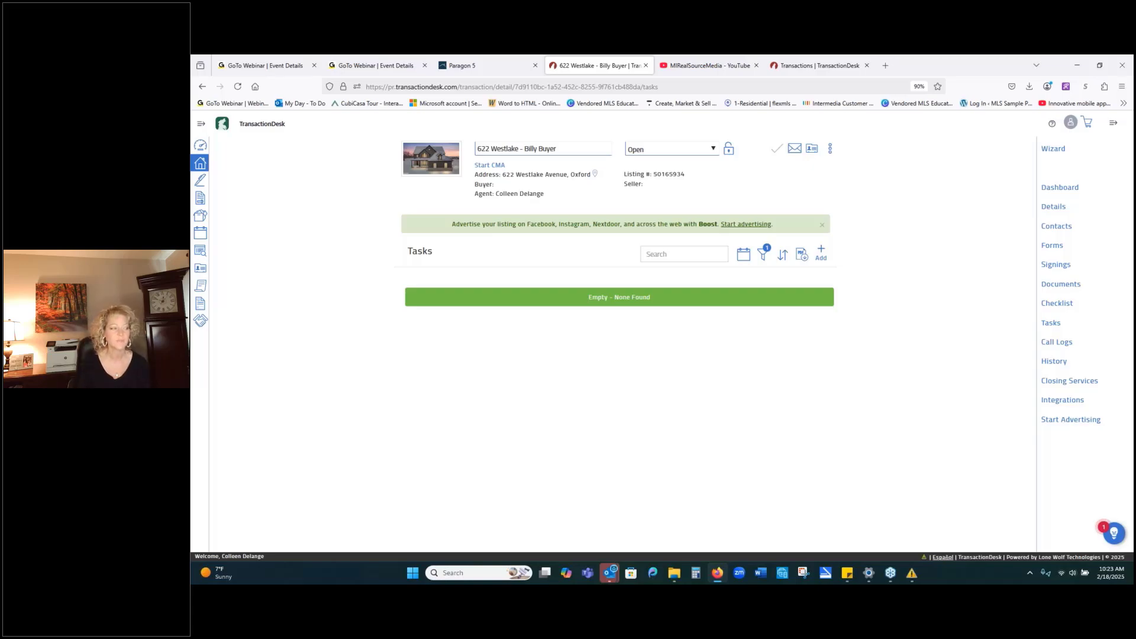
Reopen the Wizard and move past Details to the Transaction Dates step.
click(1054, 151)
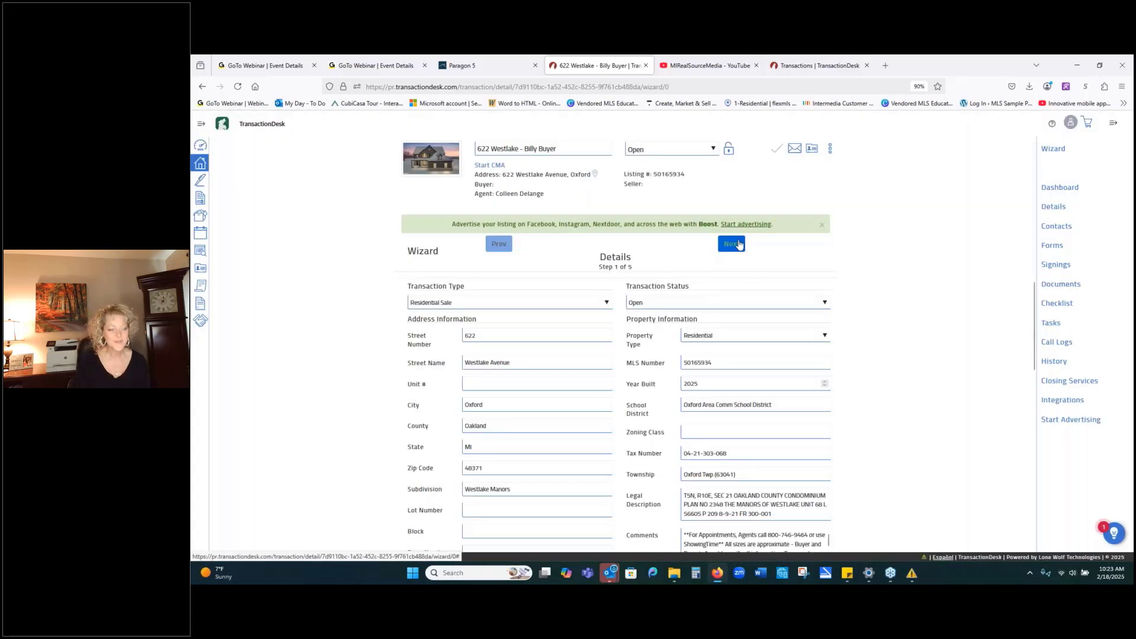
click(739, 245)
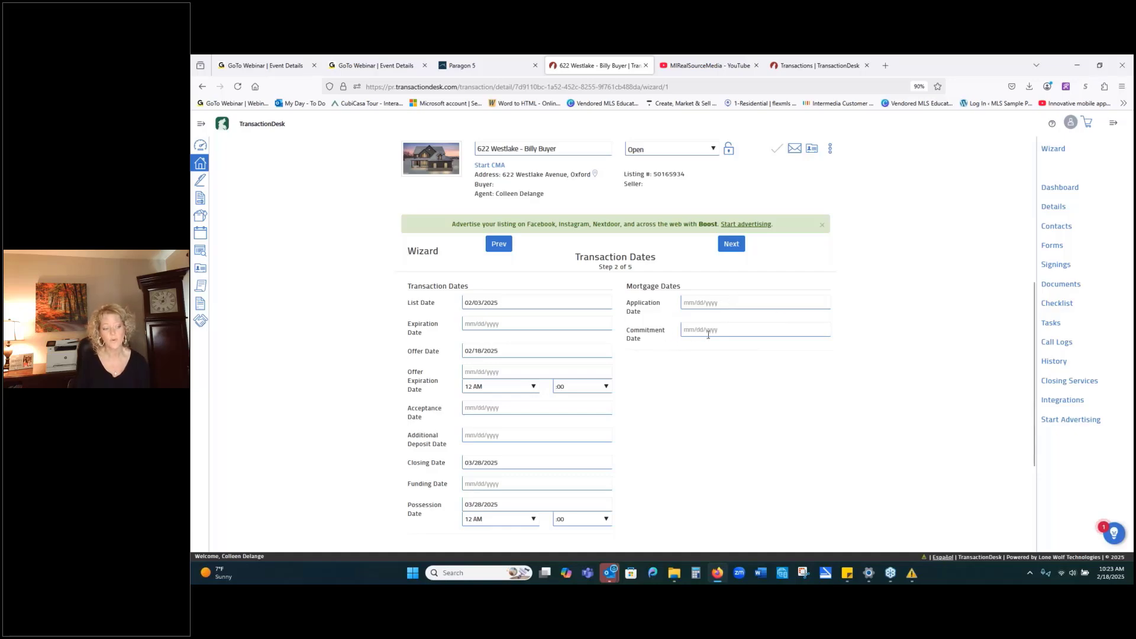
Advance to Contacts, step 3 of 5, and show the + Add contact options.
click(730, 245)
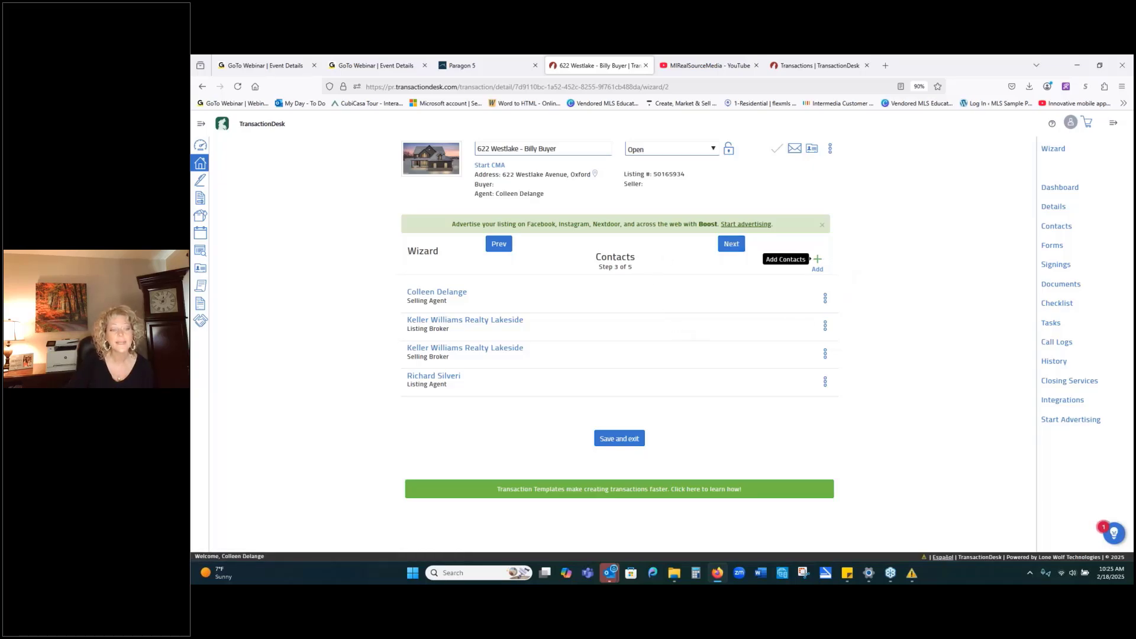
click(817, 261)
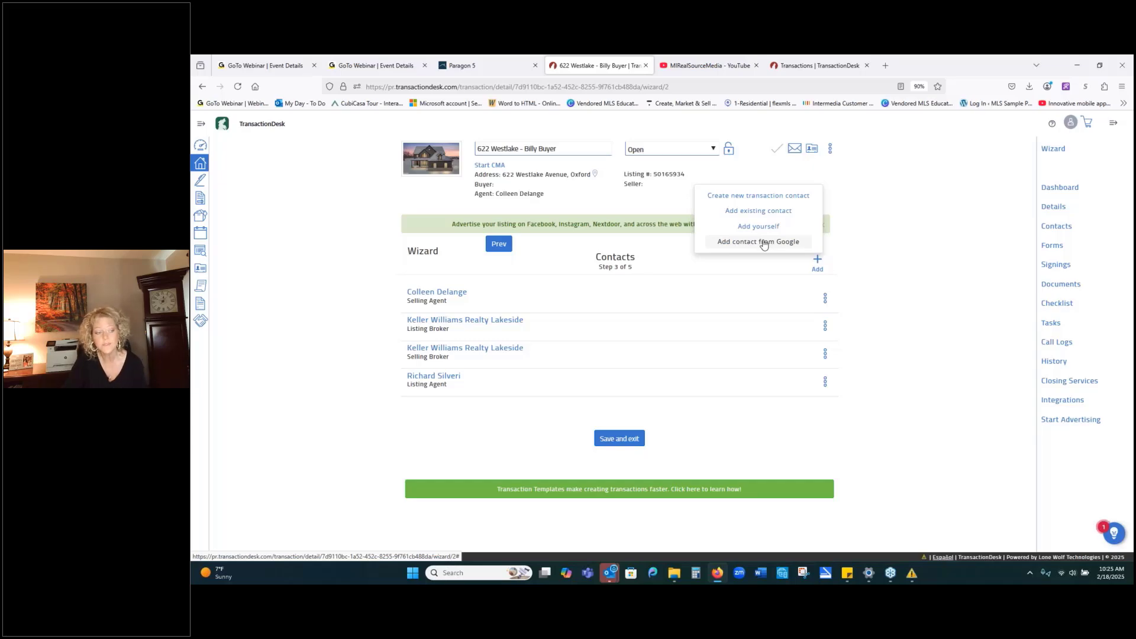
Create a Buyer-type transaction contact and enter the buyer's first and last name.
click(766, 197)
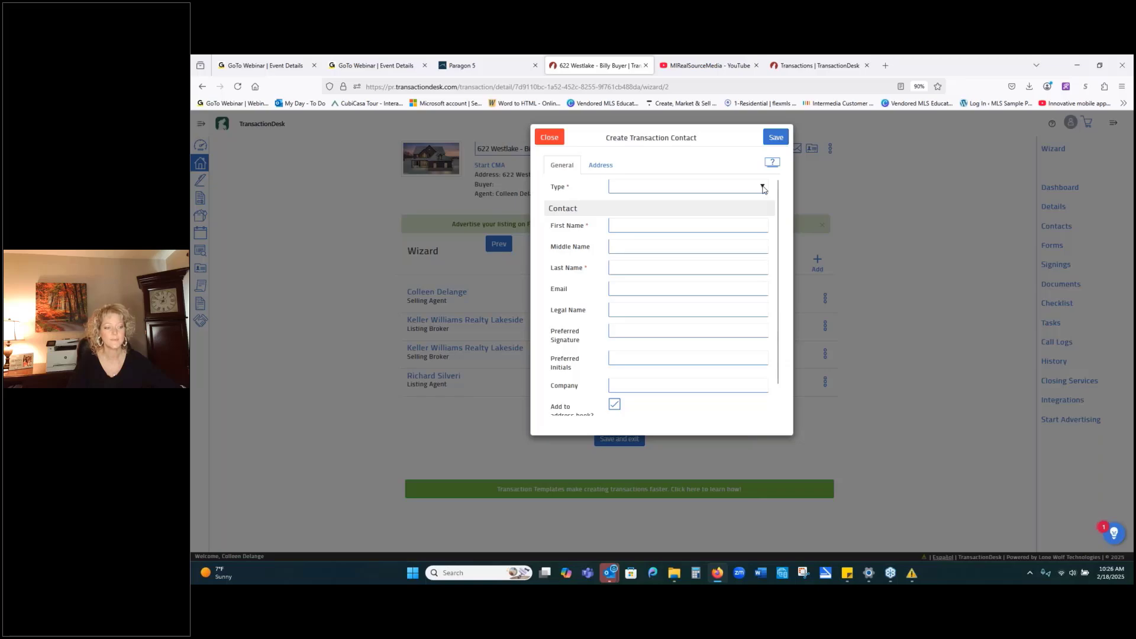
click(763, 189)
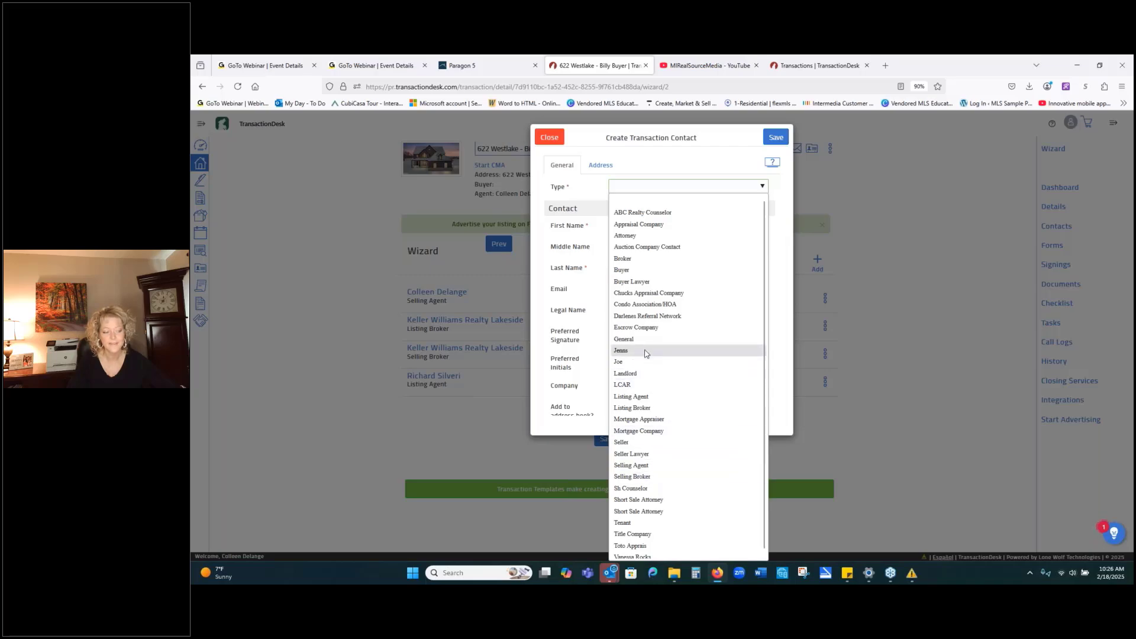
click(660, 270)
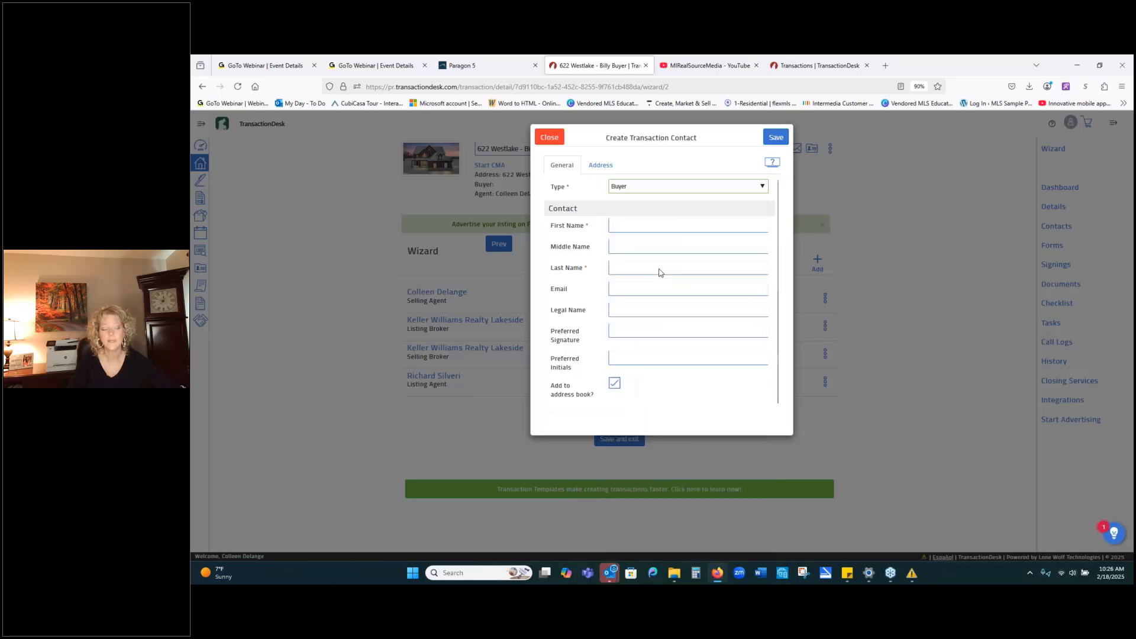
click(649, 223)
text(B)
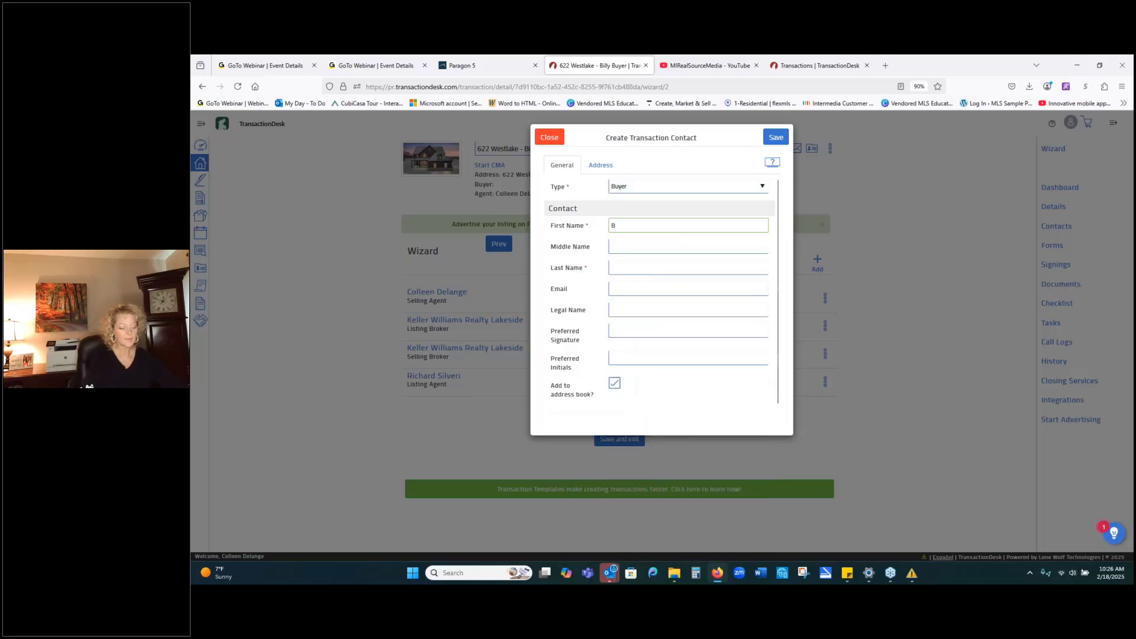
text(arry)
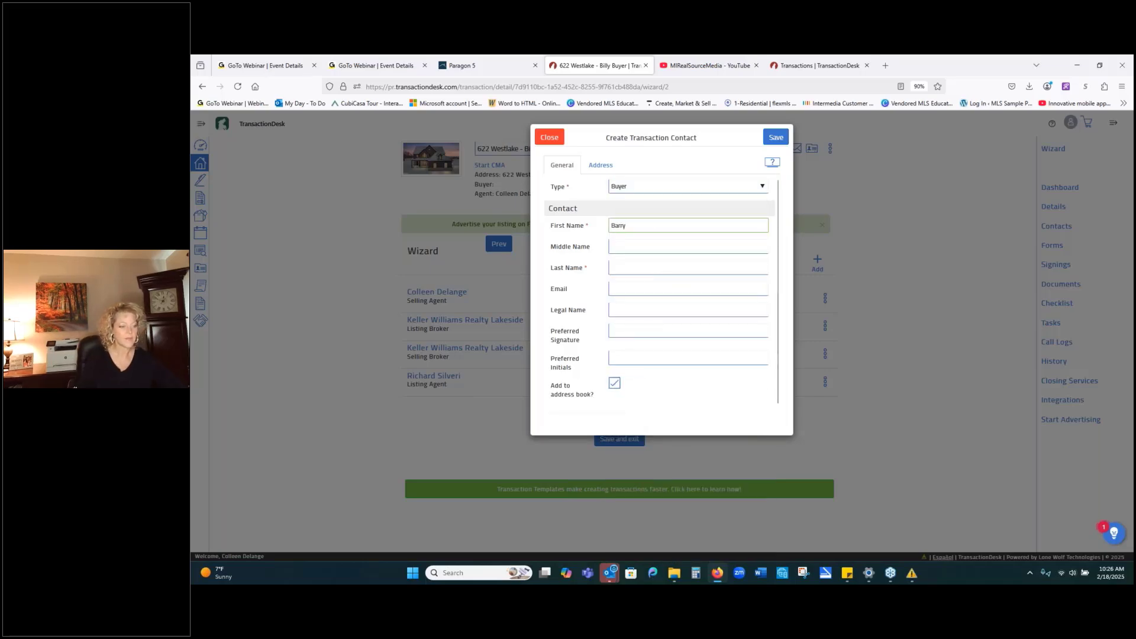
key(Tab)
key(Tab)
text(Buy)
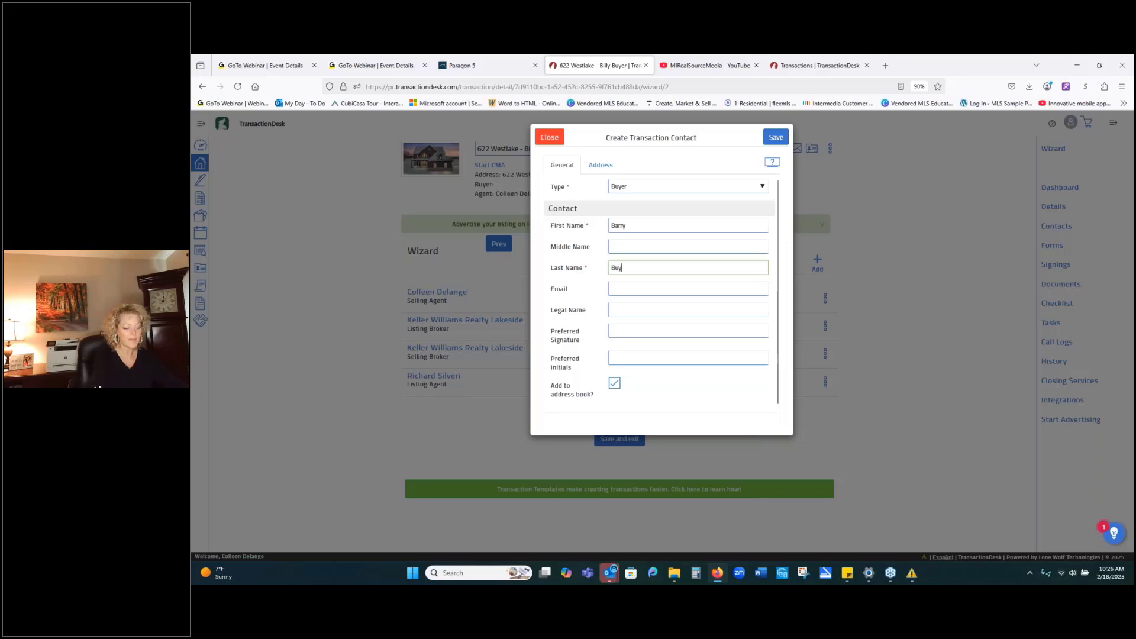
text(er)
Fill the contact's email with the agent's saved autofill address, correcting a mistyped entry.
click(700, 290)
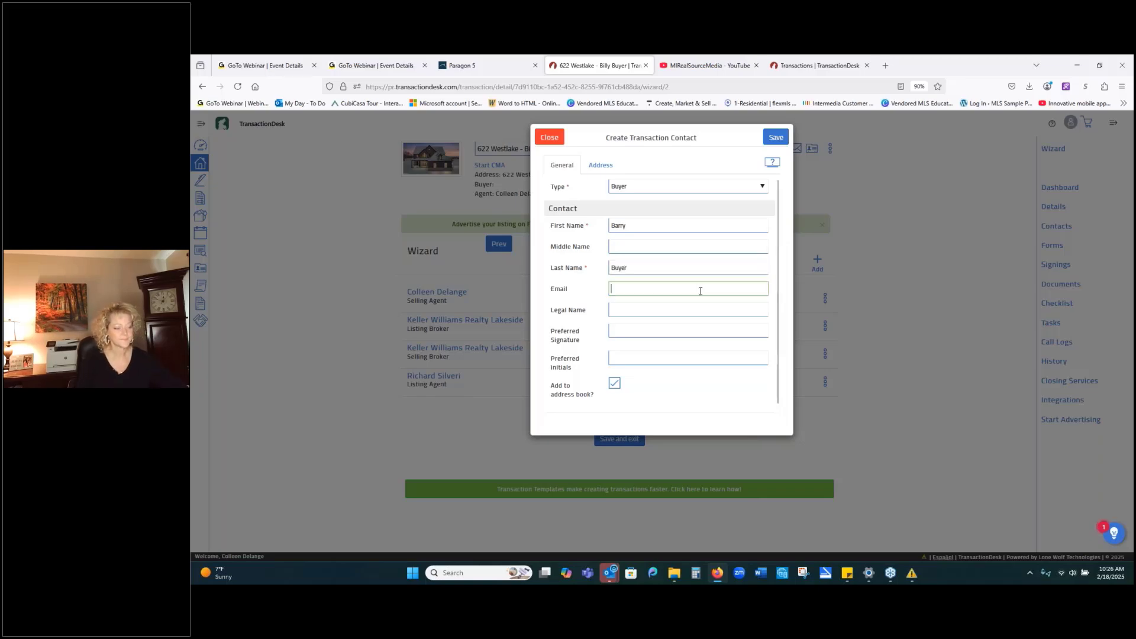
text(c)
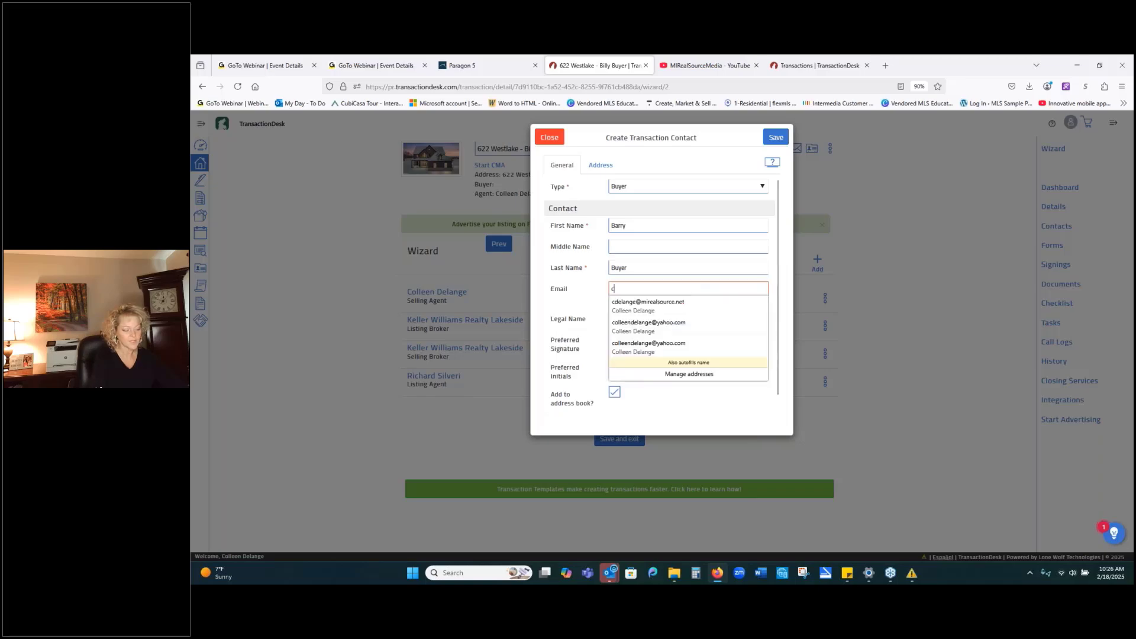
text(o)
click(717, 301)
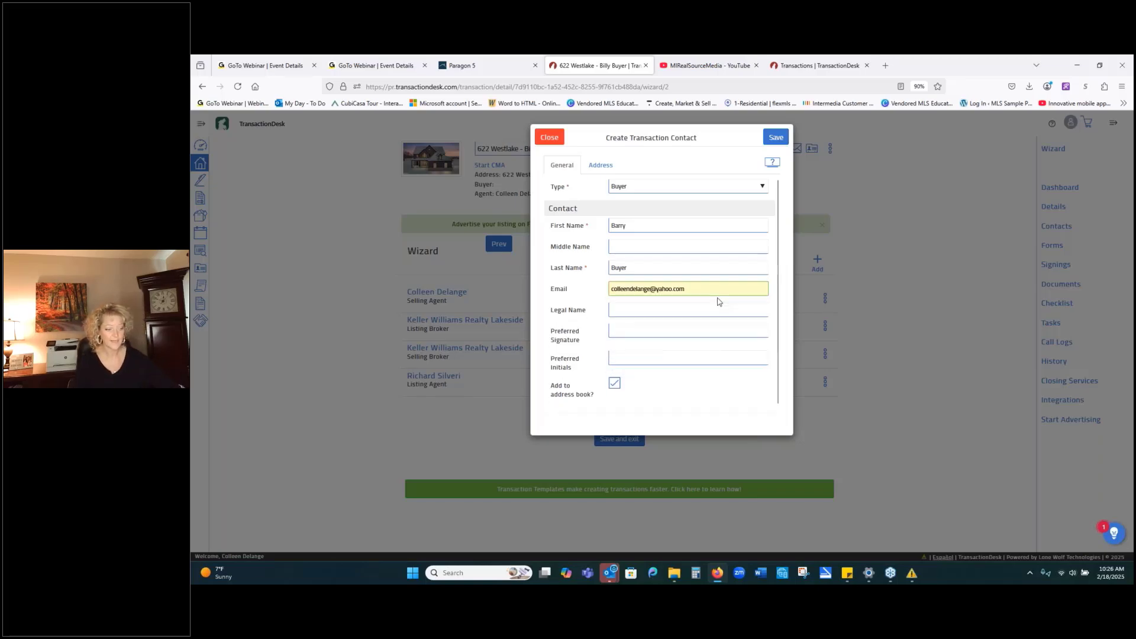
triple_click(708, 289)
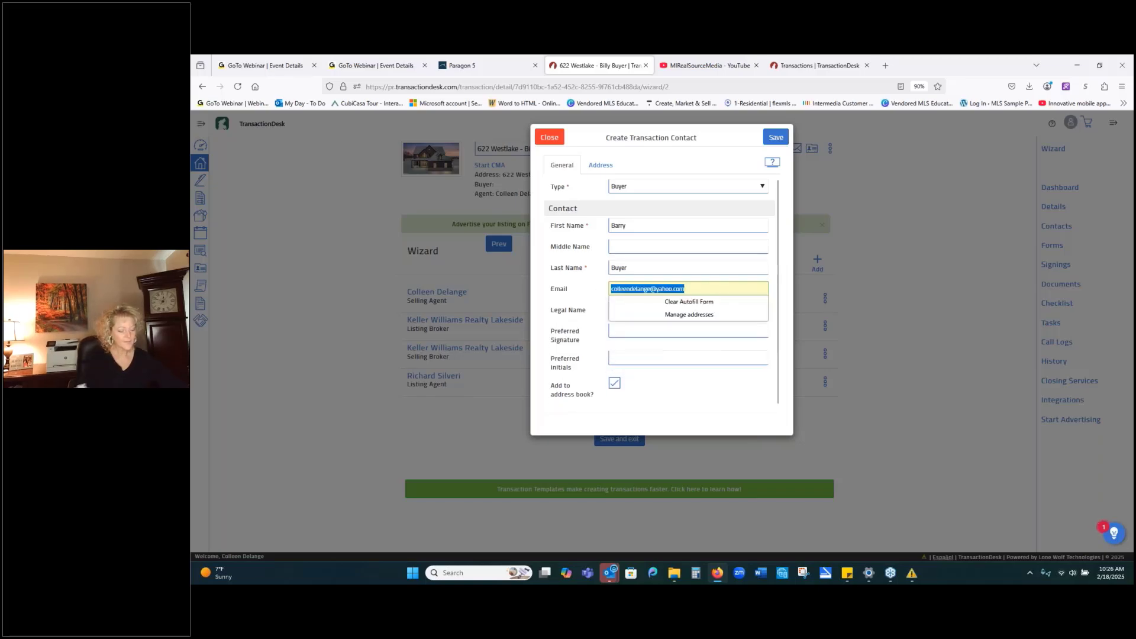
text(cdek)
key(BackSpace)
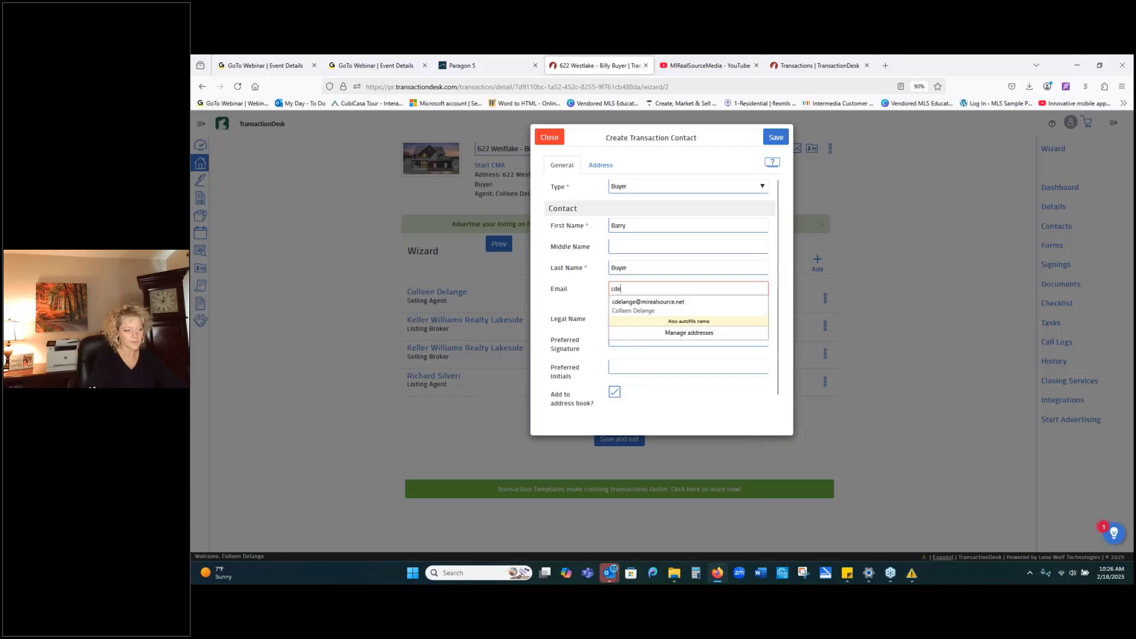
click(635, 302)
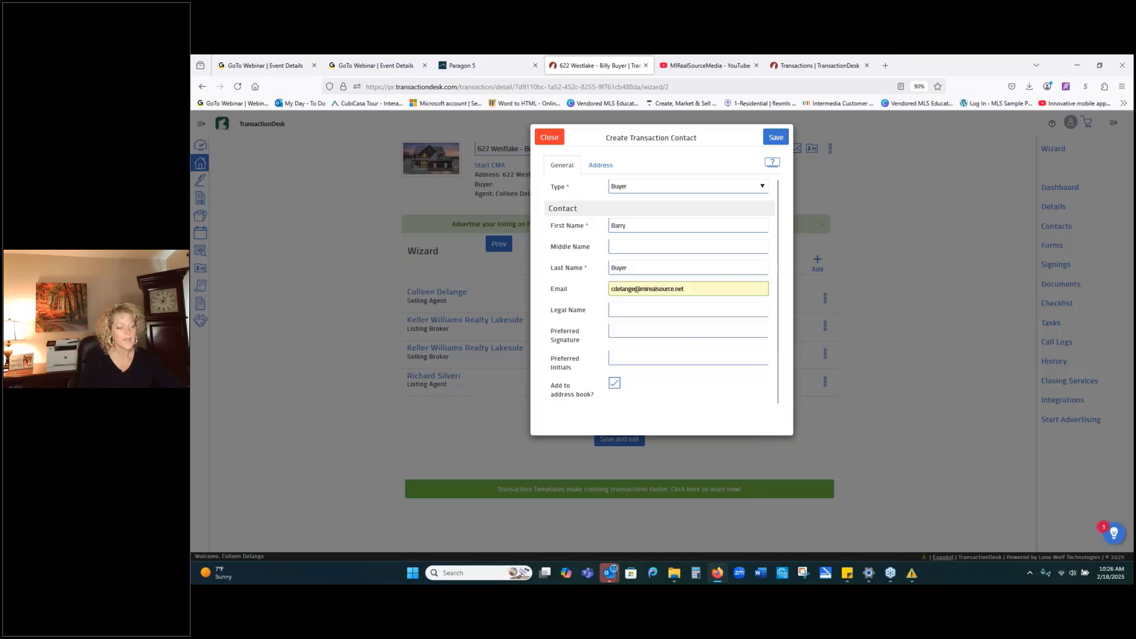
click(650, 310)
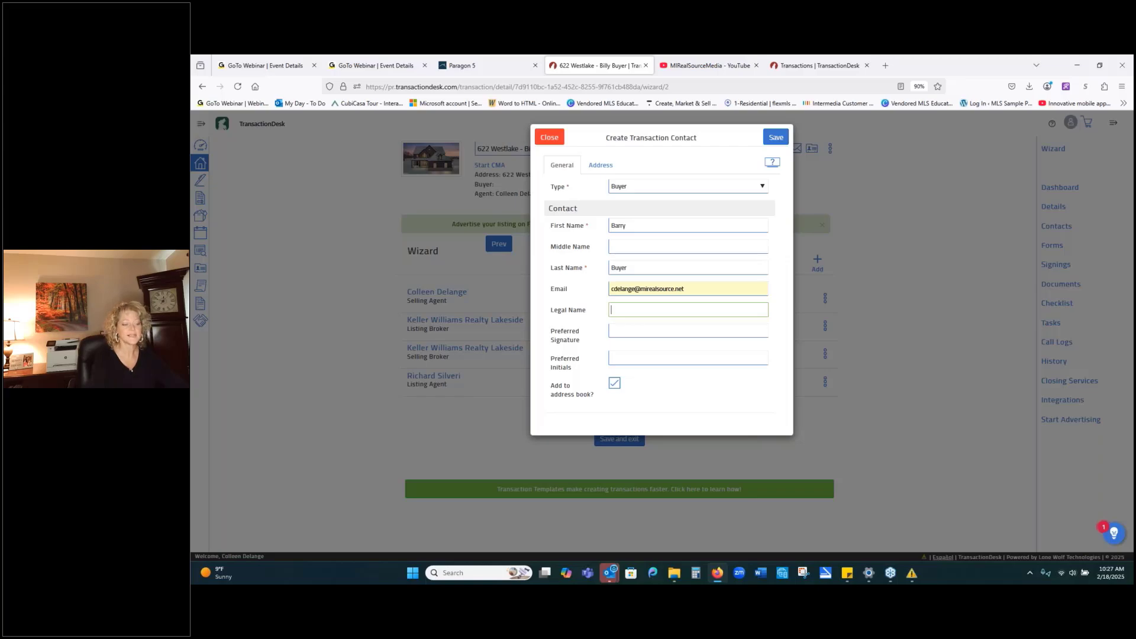
text(arry)
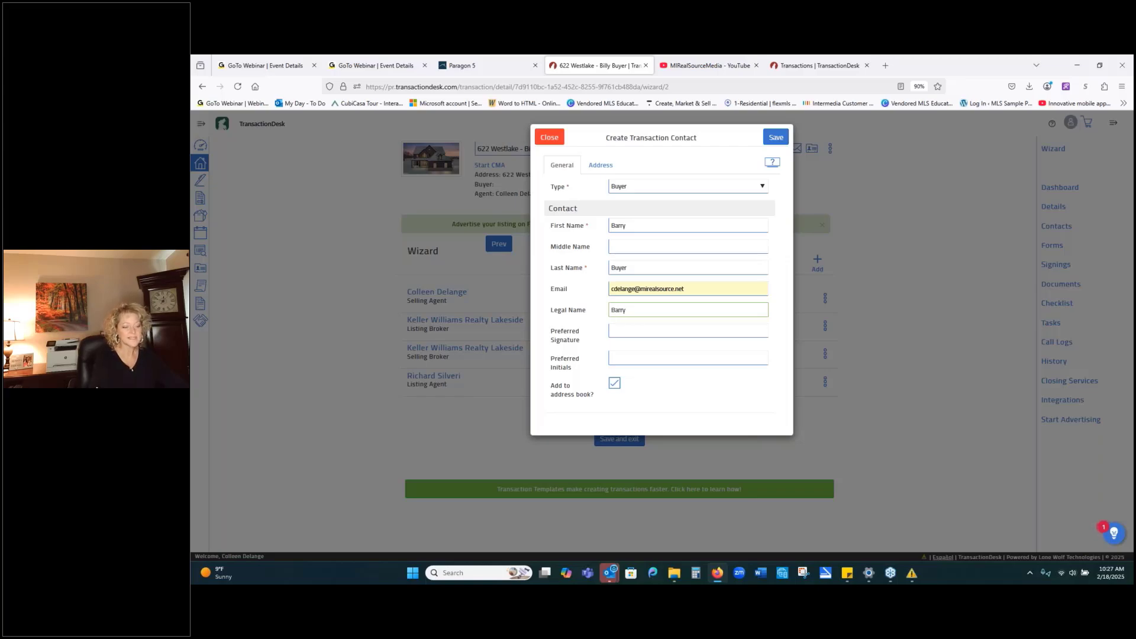
text( Buyer POA for Sally Sue)
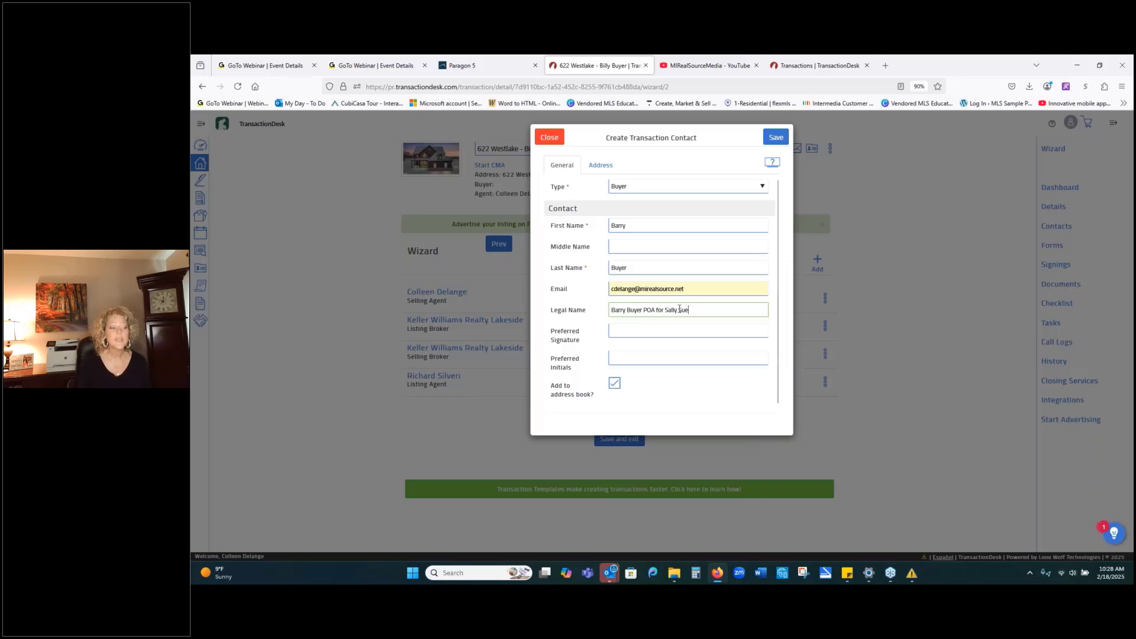
drag(689, 310, 610, 312)
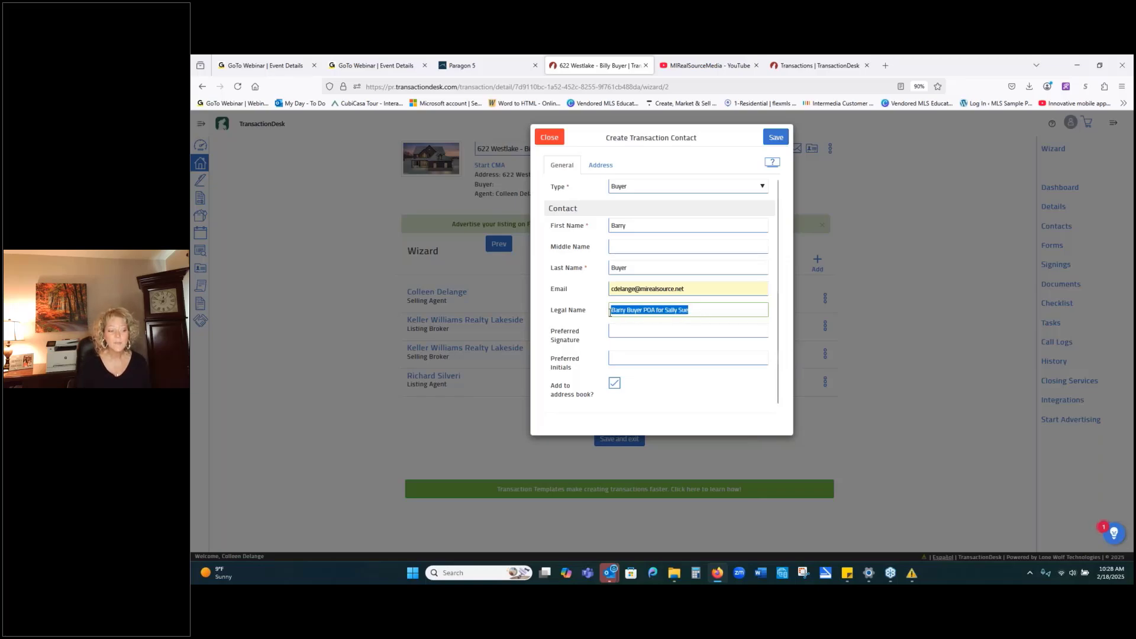
right_click(620, 314)
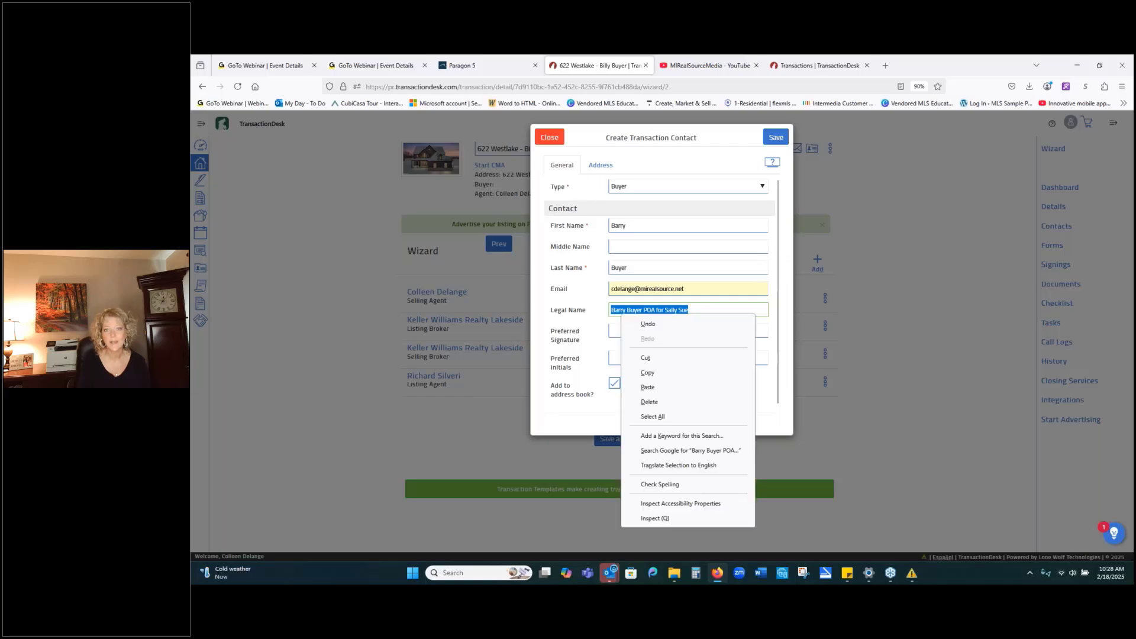
click(635, 371)
click(629, 331)
right_click(629, 332)
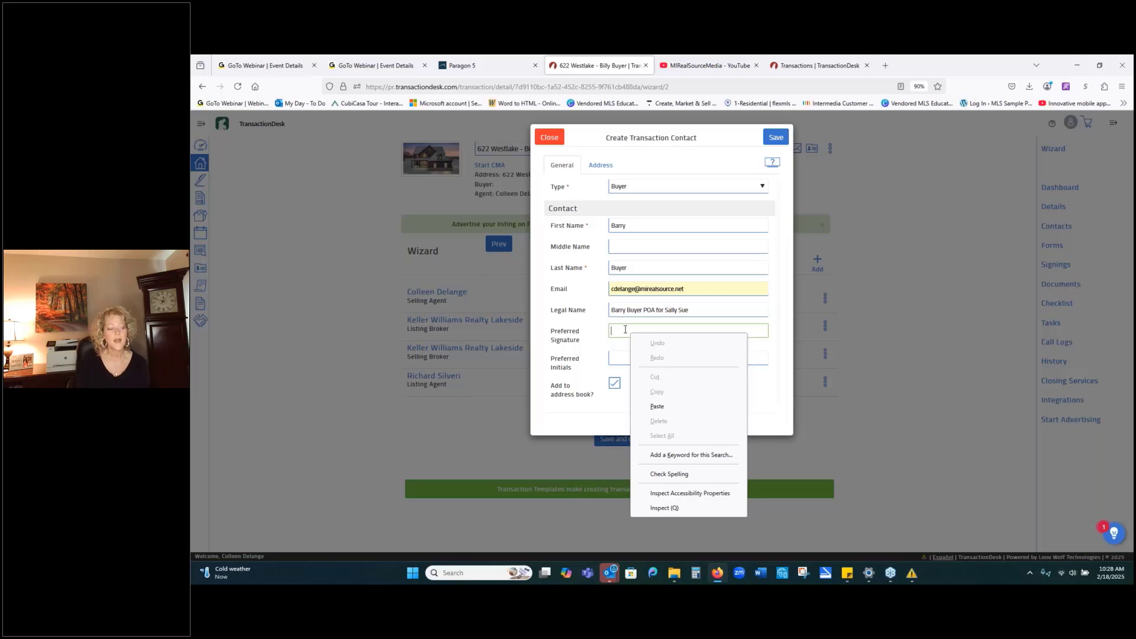
click(664, 401)
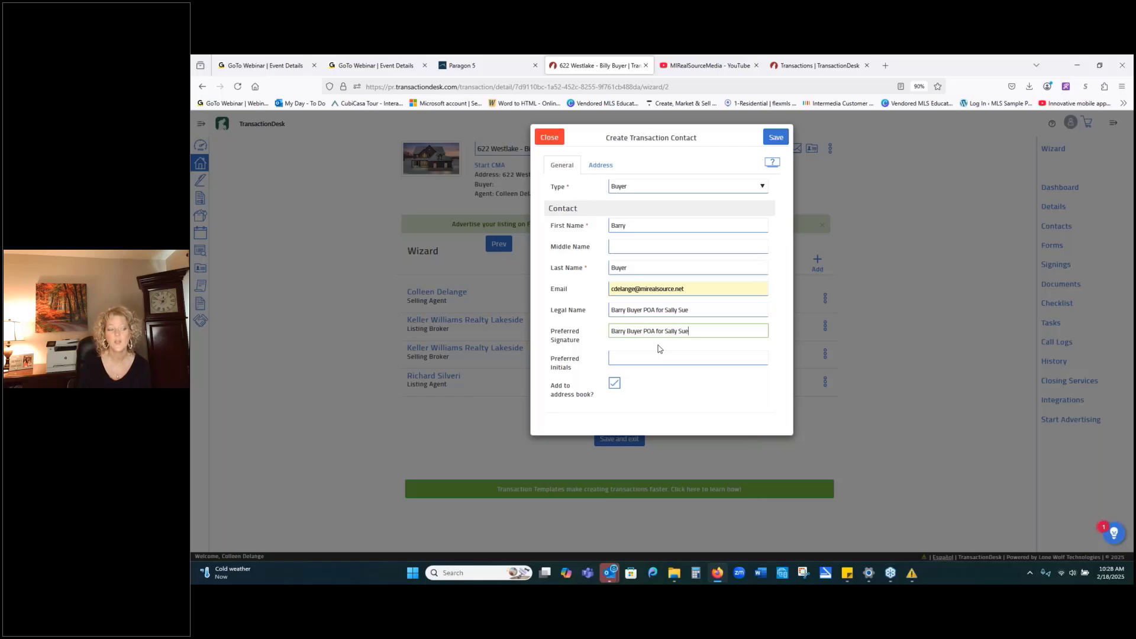
drag(688, 330, 610, 331)
key(BackSpace)
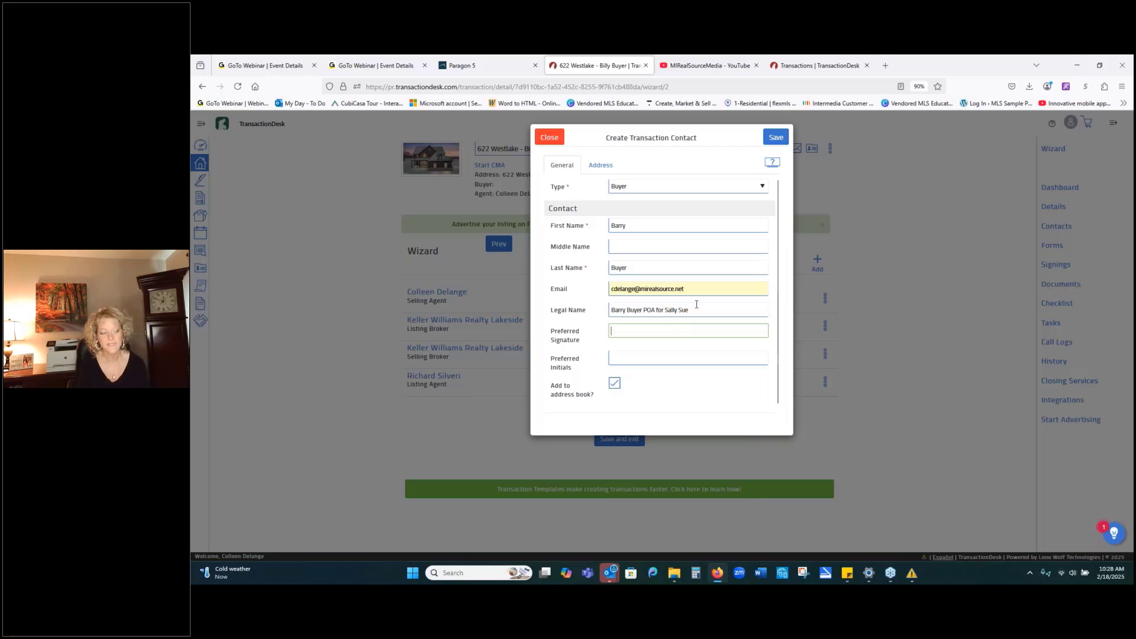
drag(690, 310, 610, 310)
key(BackSpace)
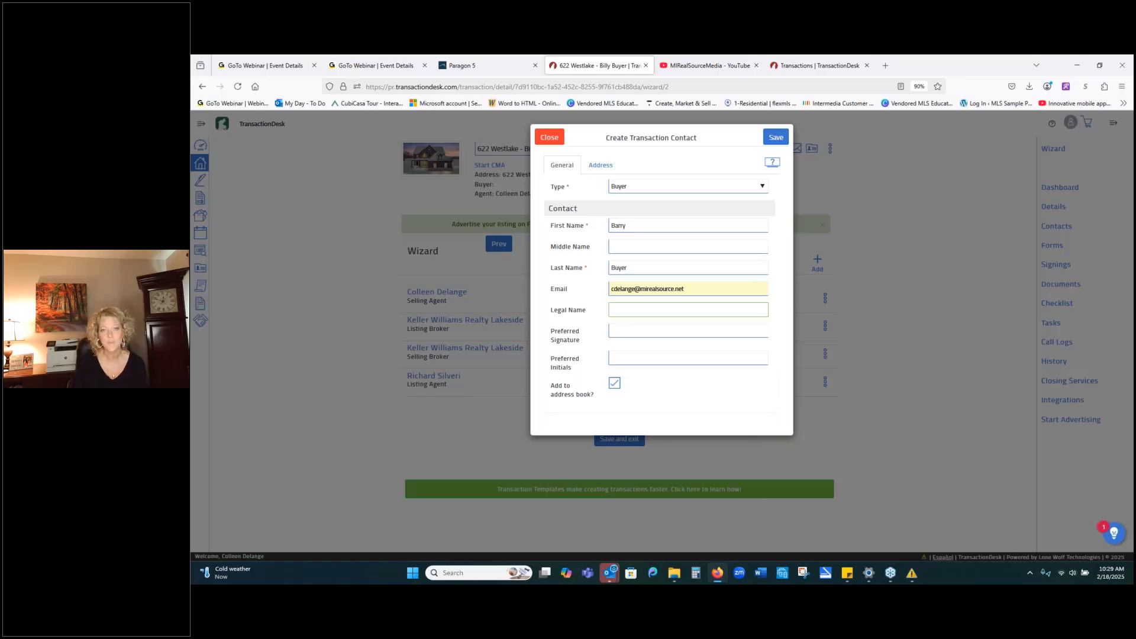
Save the Buyer contact in the Create Transaction Contact dialog.
click(776, 138)
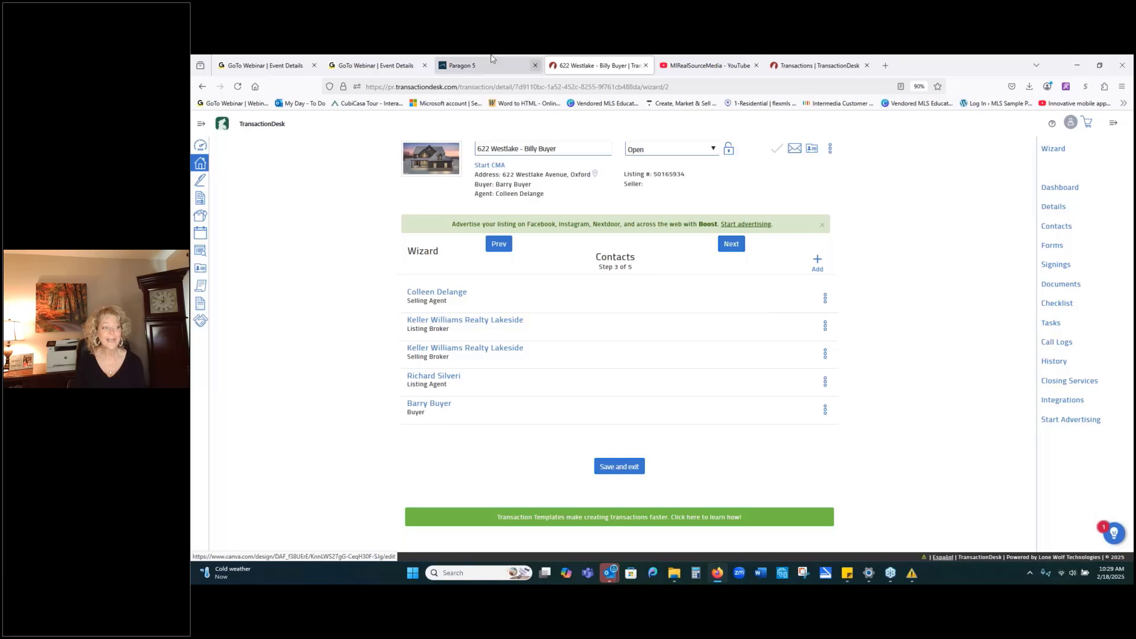
click(466, 68)
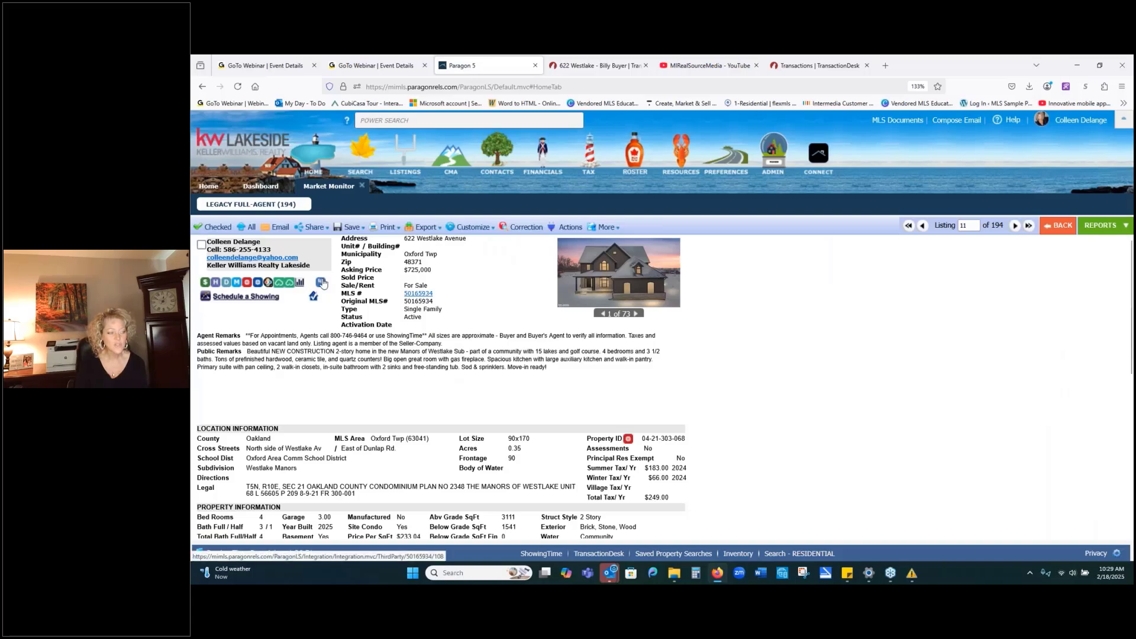
click(612, 67)
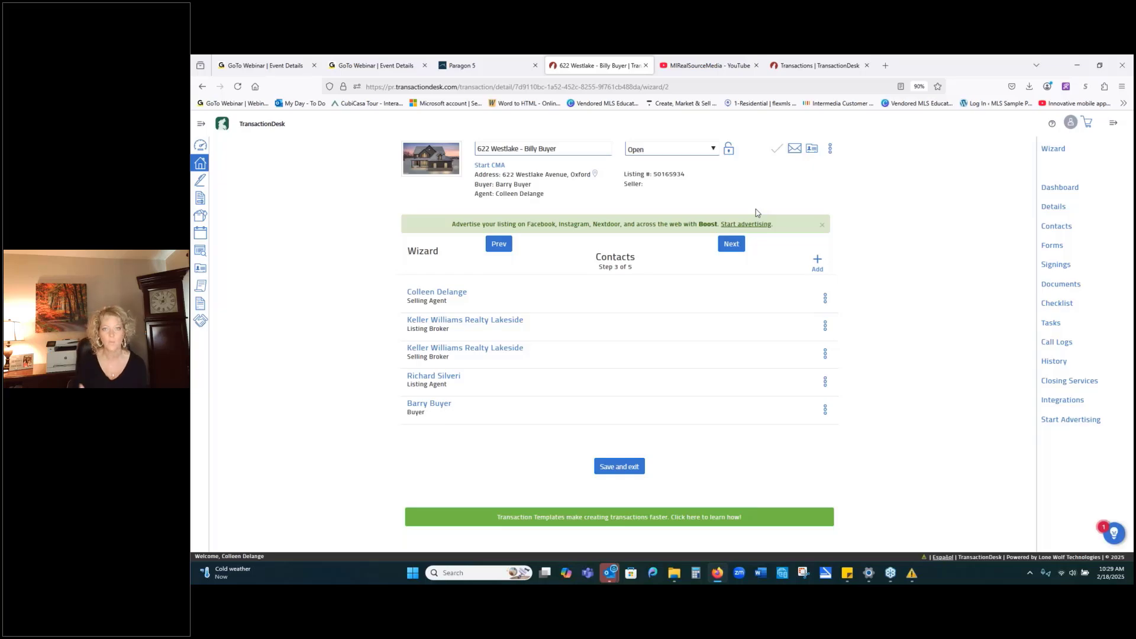
Advance the wizard from Contacts to Forms (step 4 of 5) and review the attached forms.
click(730, 245)
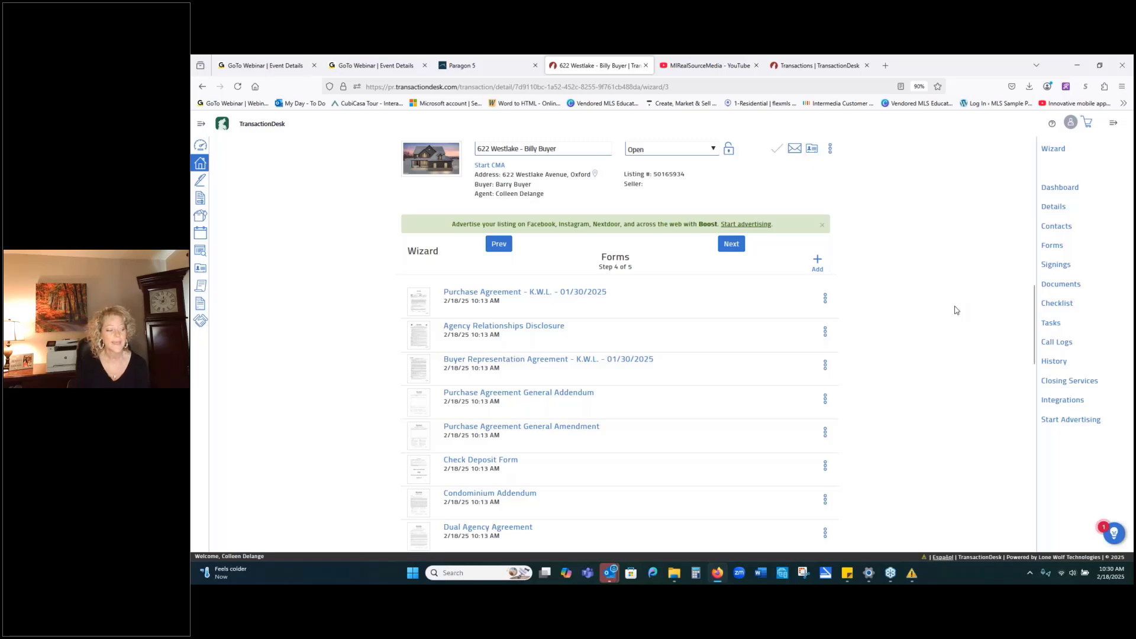
scroll(954, 310, down, 3)
scroll(954, 310, up, 3)
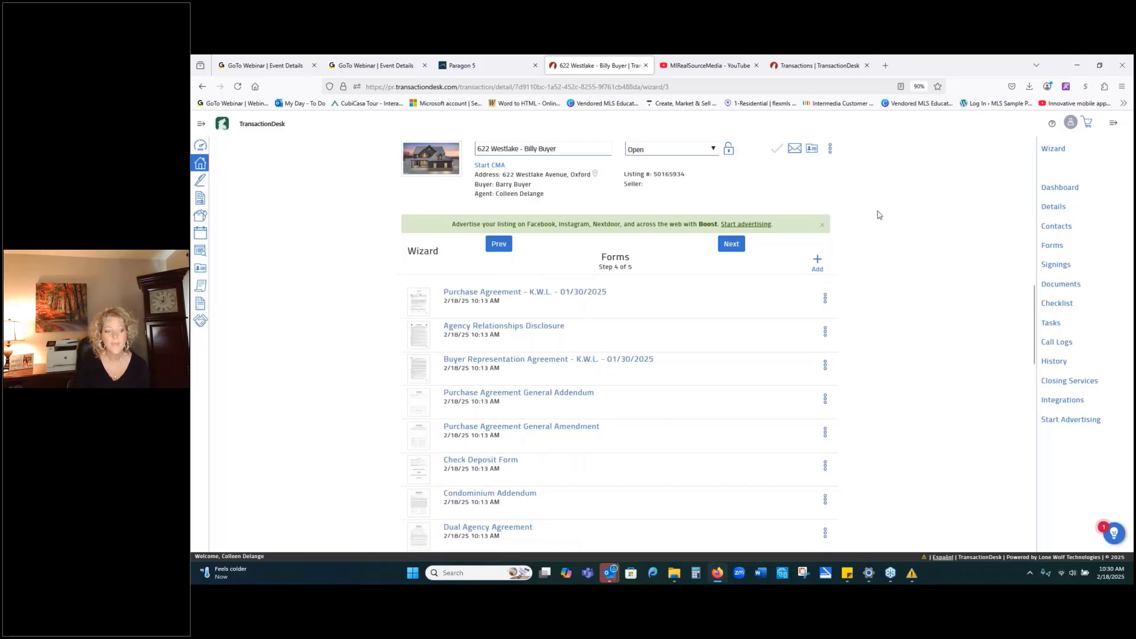
Search the form library for 'poo' and add the Pool/Hot Tub/Sprinkler Addendum to the transaction.
click(817, 264)
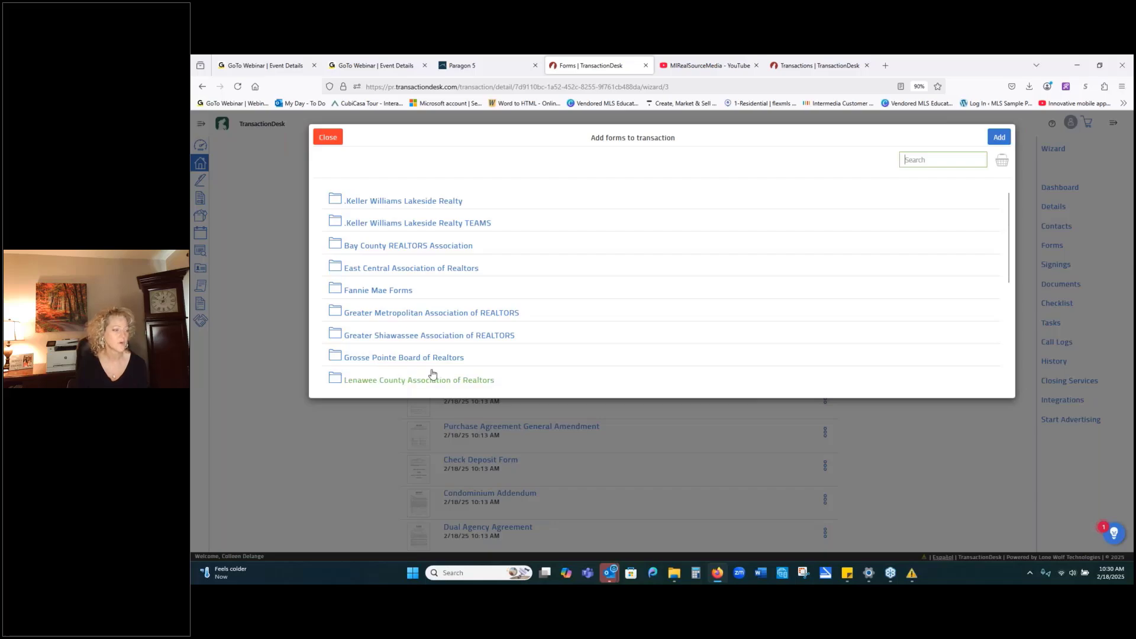
scroll(432, 373, down, 2)
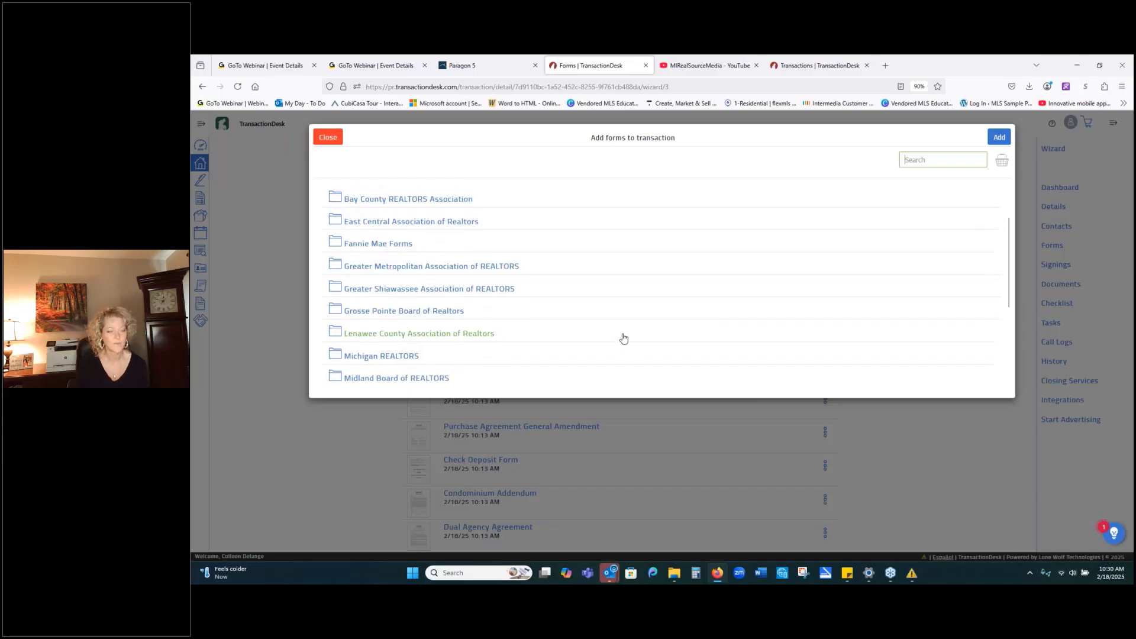
scroll(618, 325, up, 2)
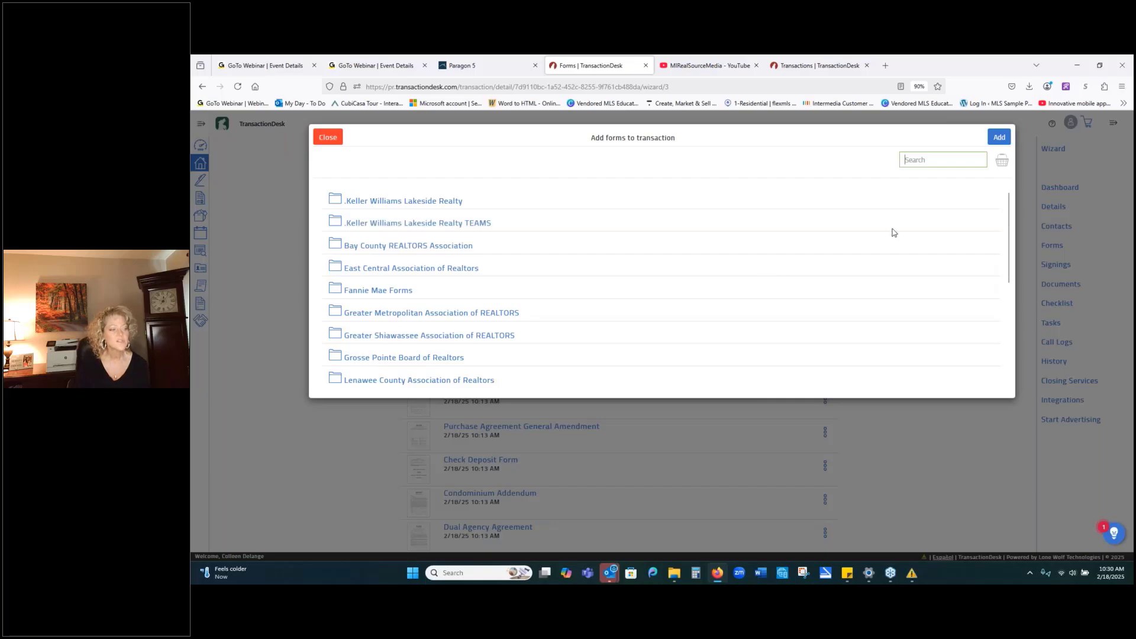
click(916, 159)
text(pool)
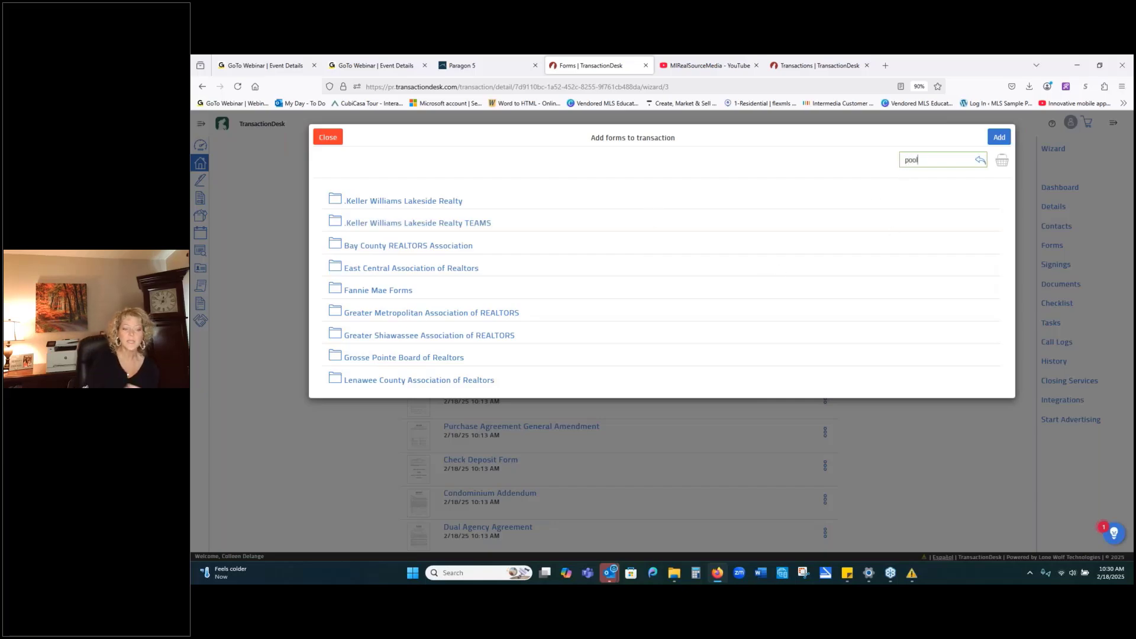
key(Return)
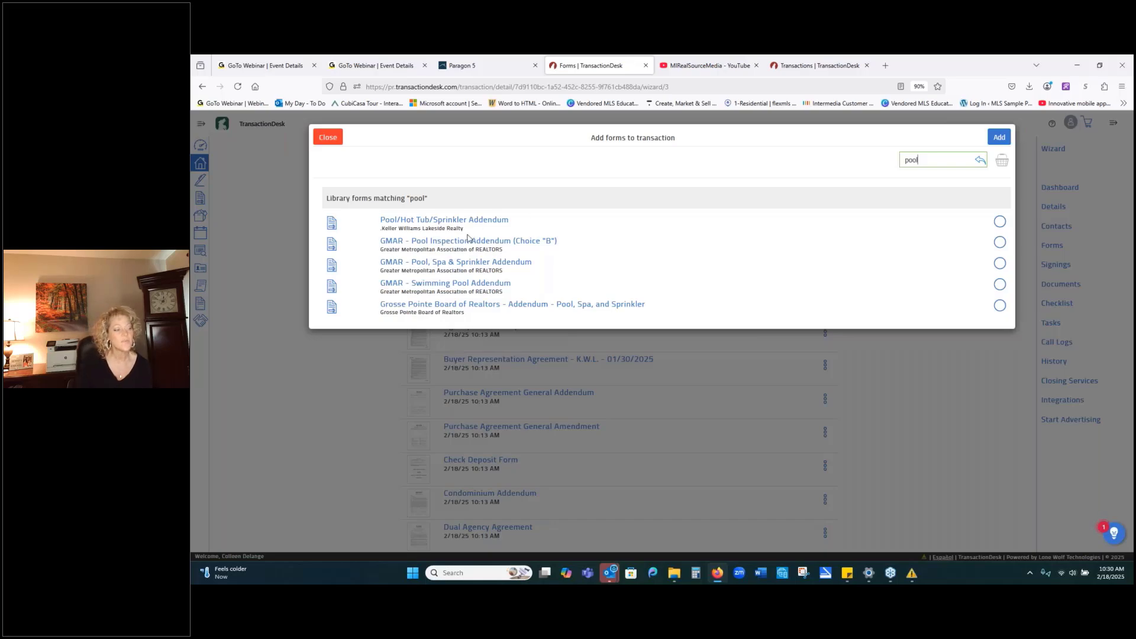
click(1000, 223)
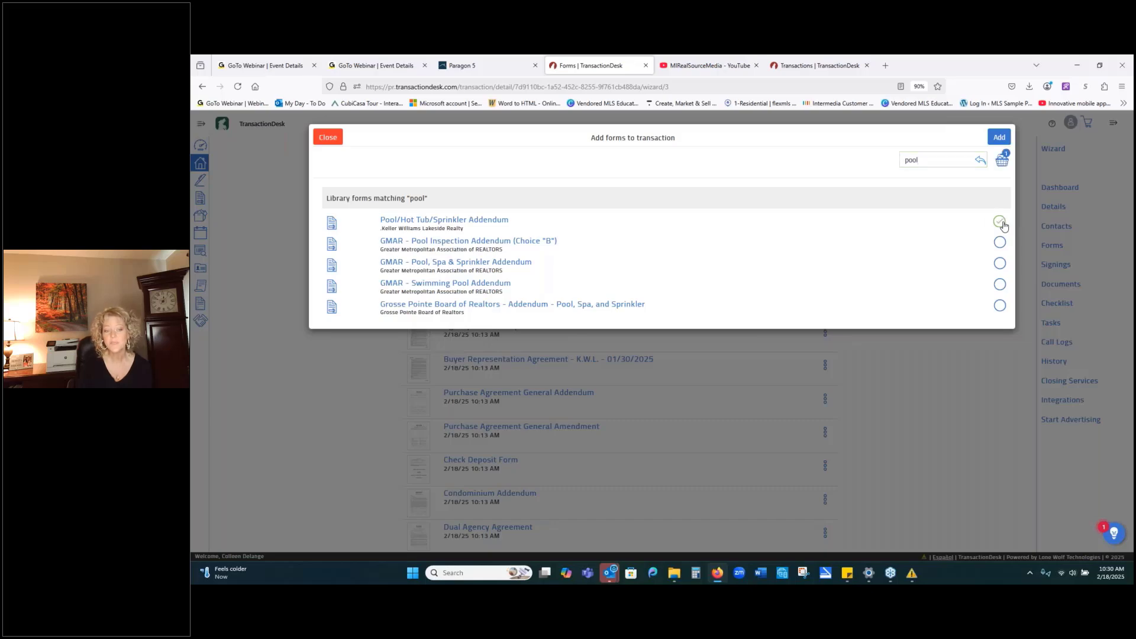
click(998, 137)
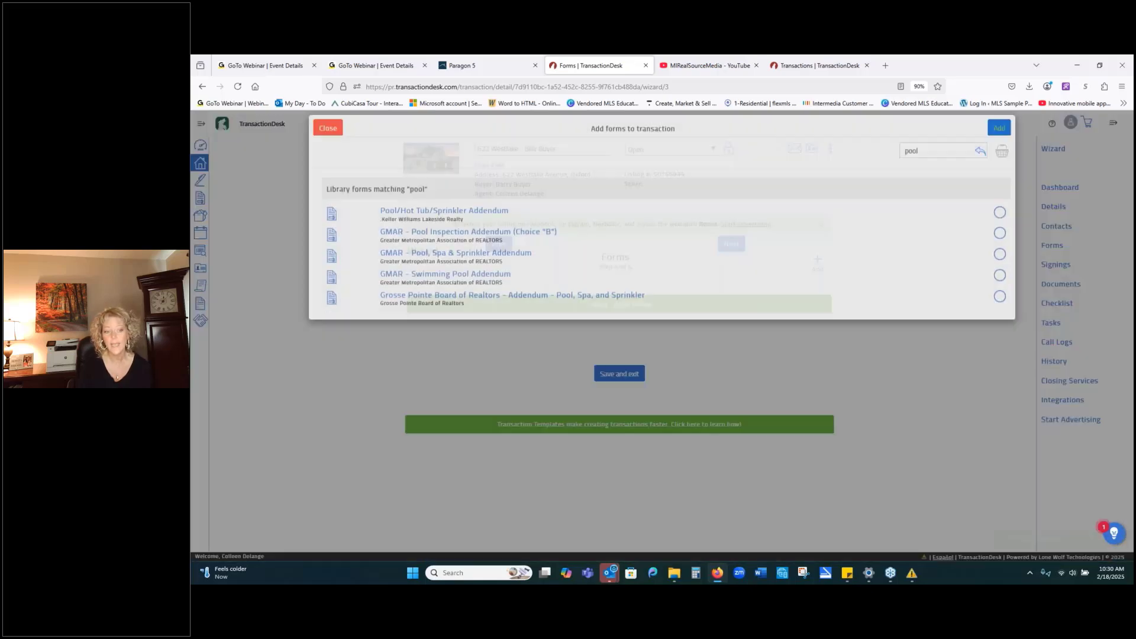
scroll(985, 409, down, 3)
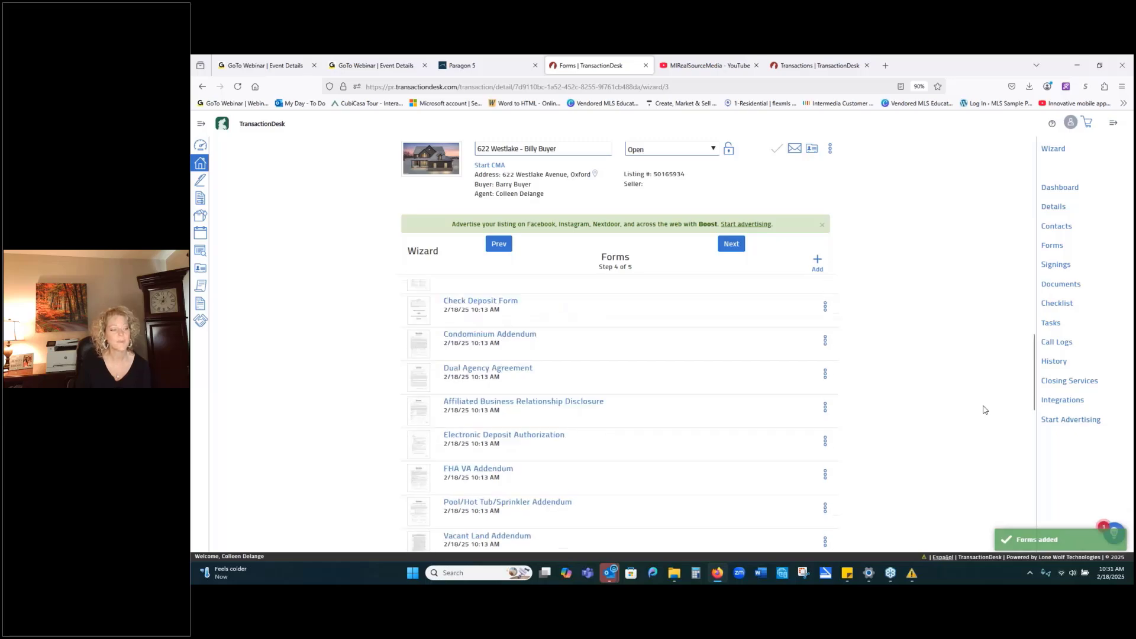
scroll(985, 409, down, 5)
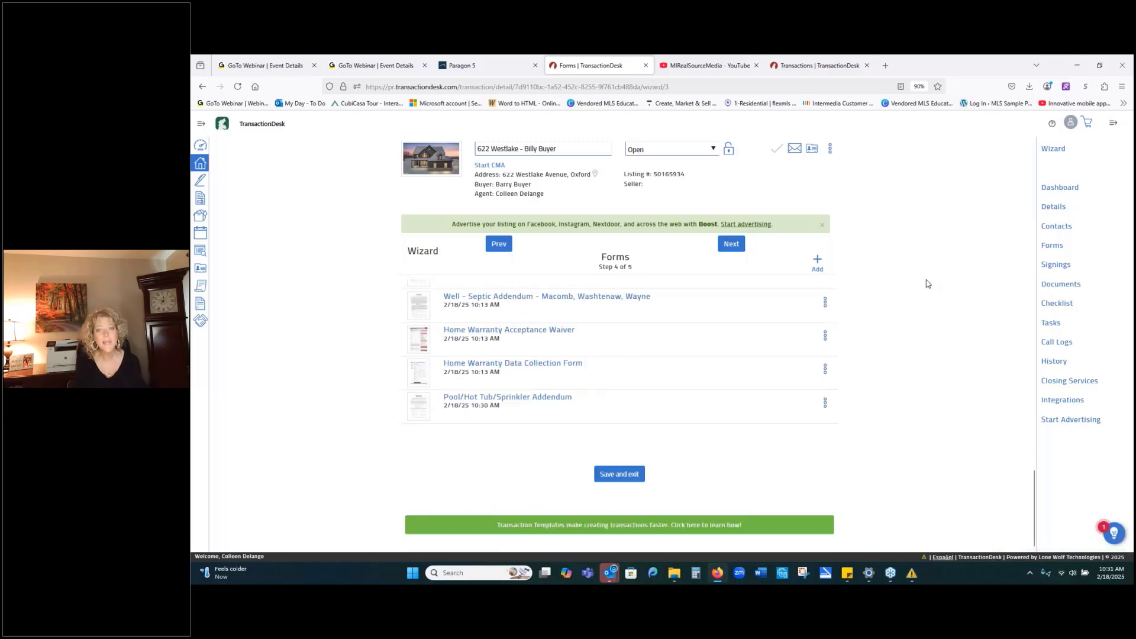
scroll(927, 284, up, 8)
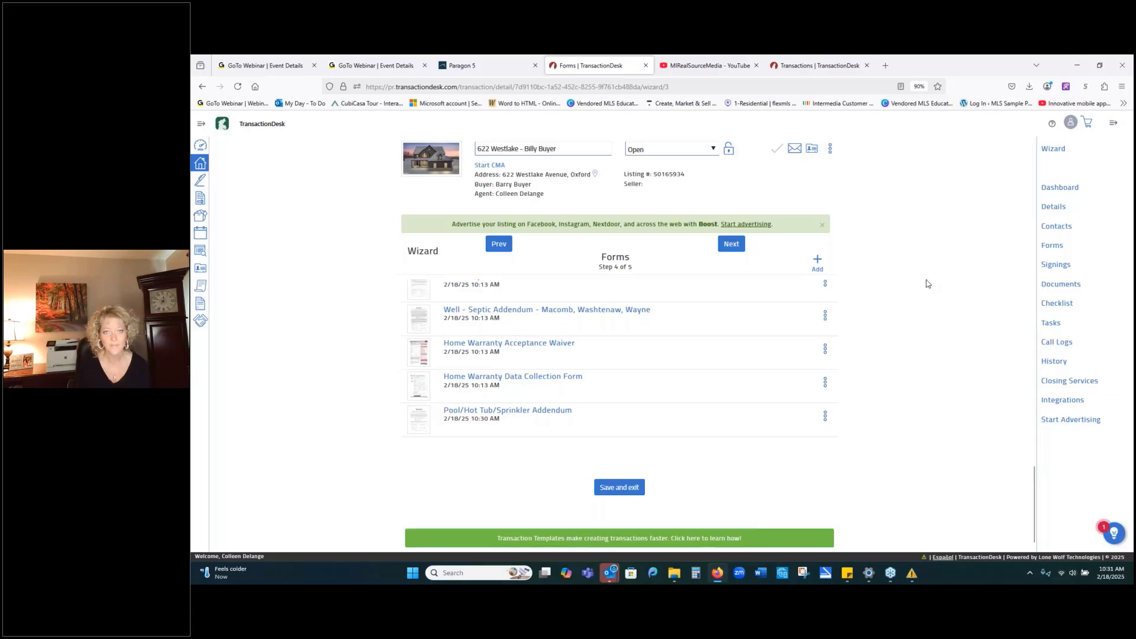
scroll(927, 283, up, 1)
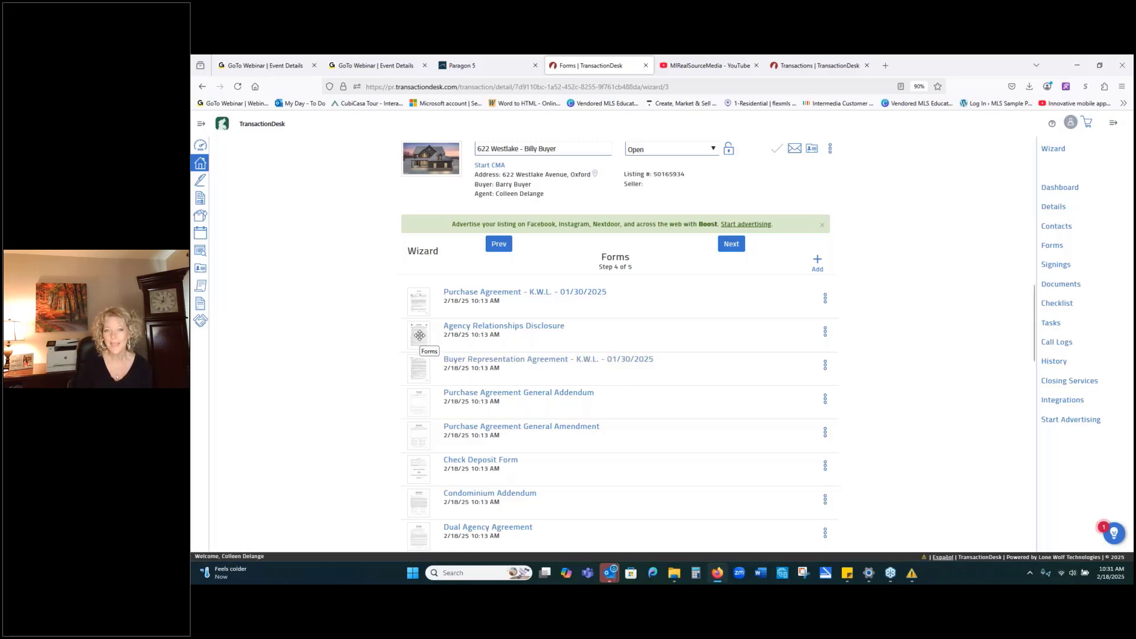
Drag Agency Relationships Disclosure to the top, Buyer Representation Agreement second, and Check Deposit Form lower.
drag(420, 335, 417, 290)
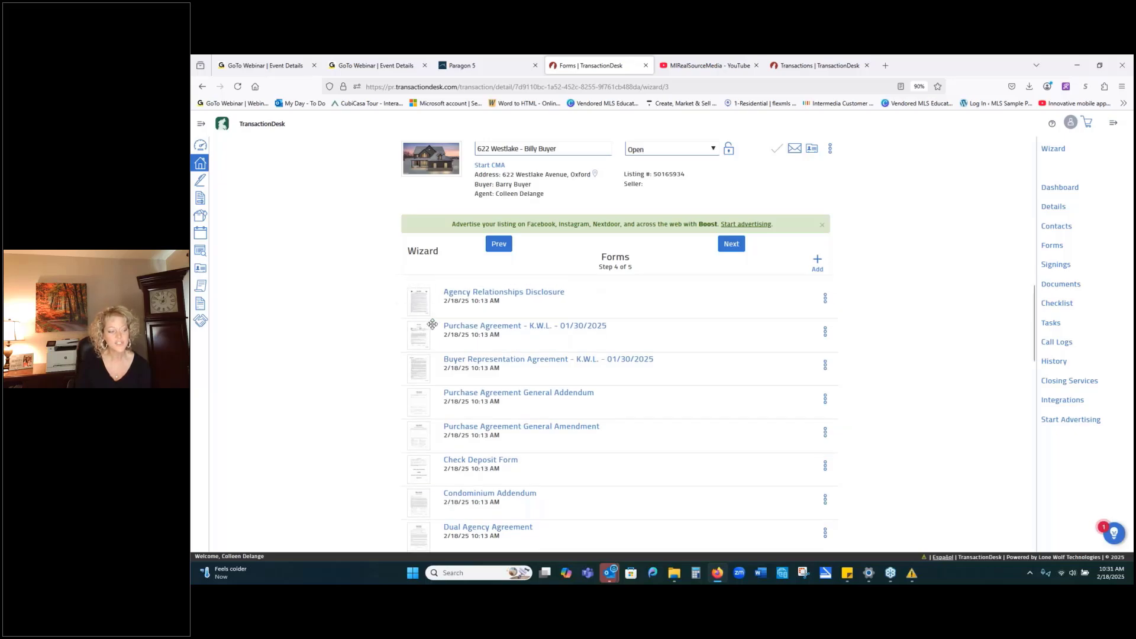
drag(416, 376, 419, 345)
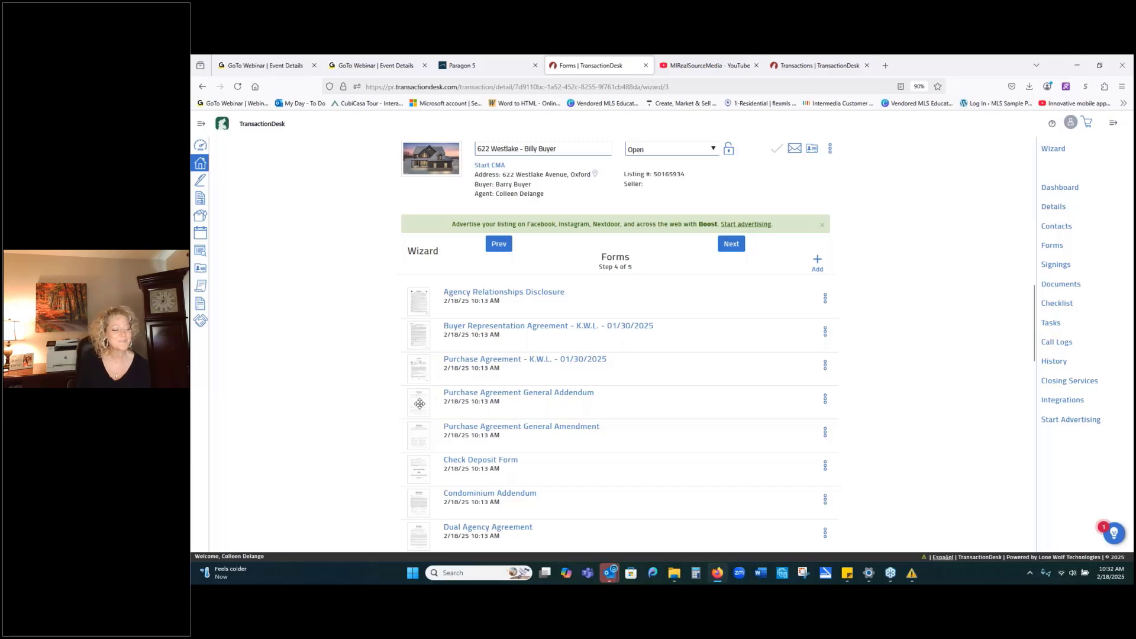
drag(429, 466, 432, 420)
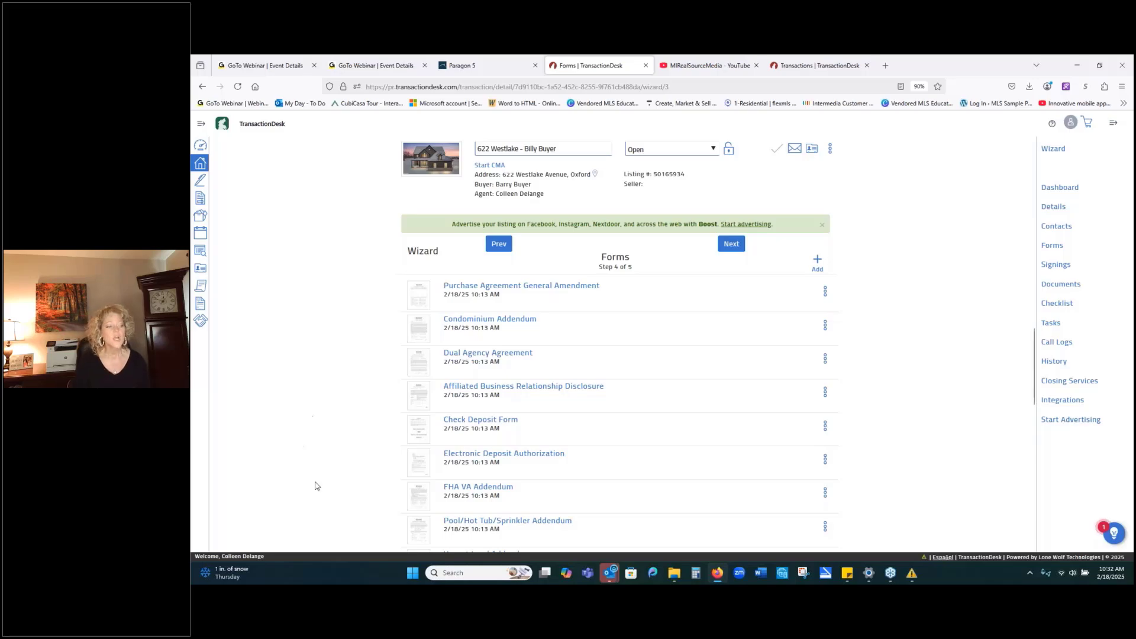
Move on to Documents, step 5 of 5, listing the five attached PDFs.
click(732, 244)
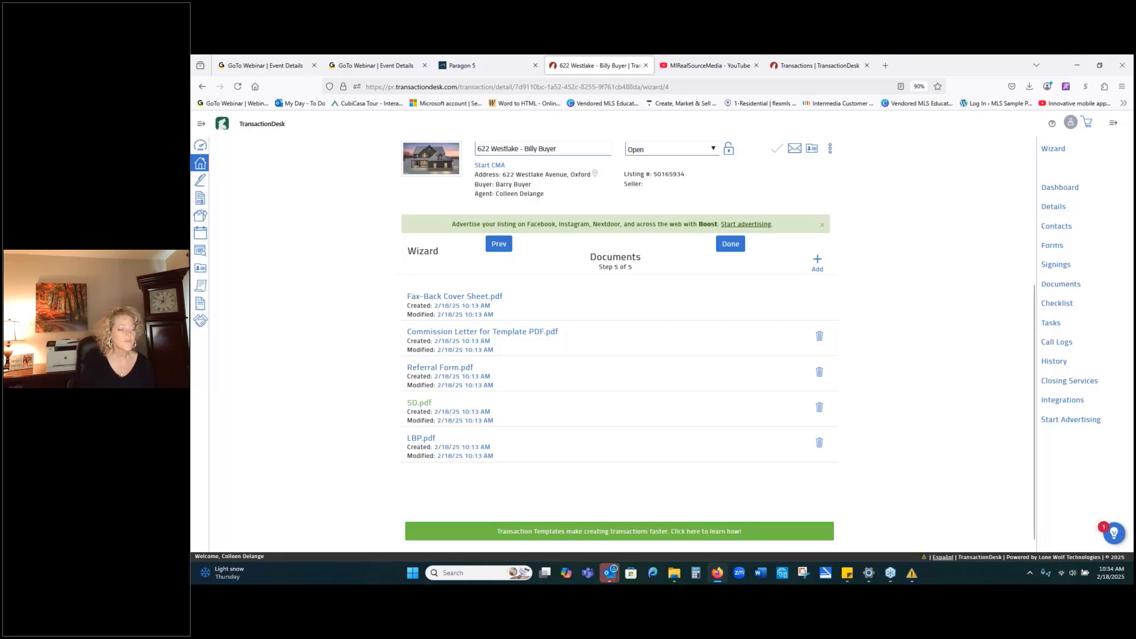
click(417, 403)
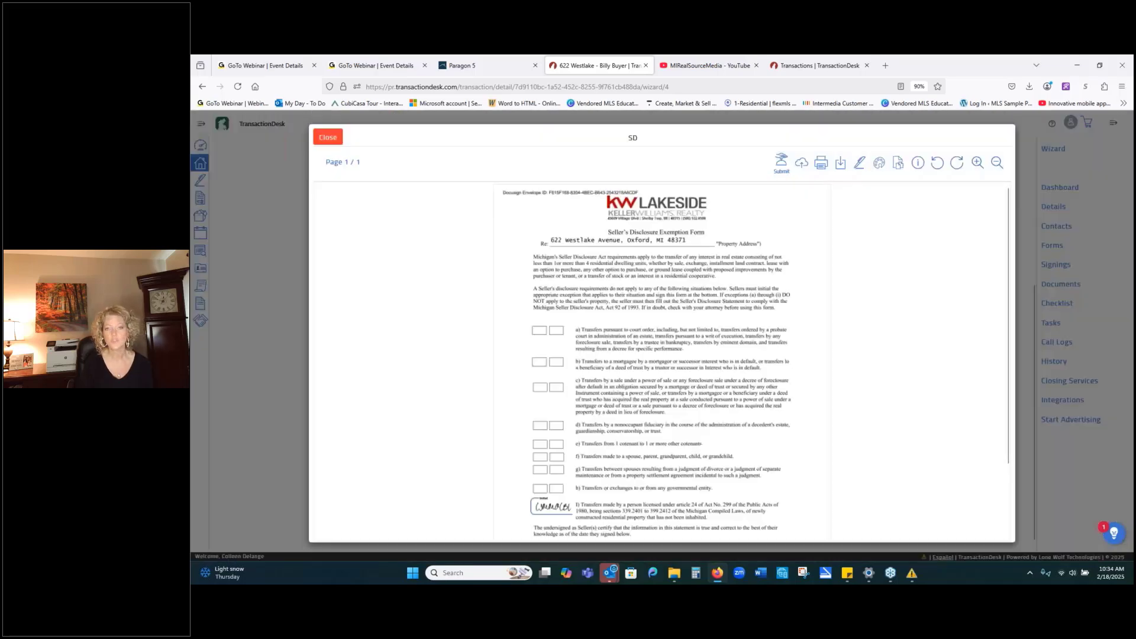
scroll(480, 404, down, 3)
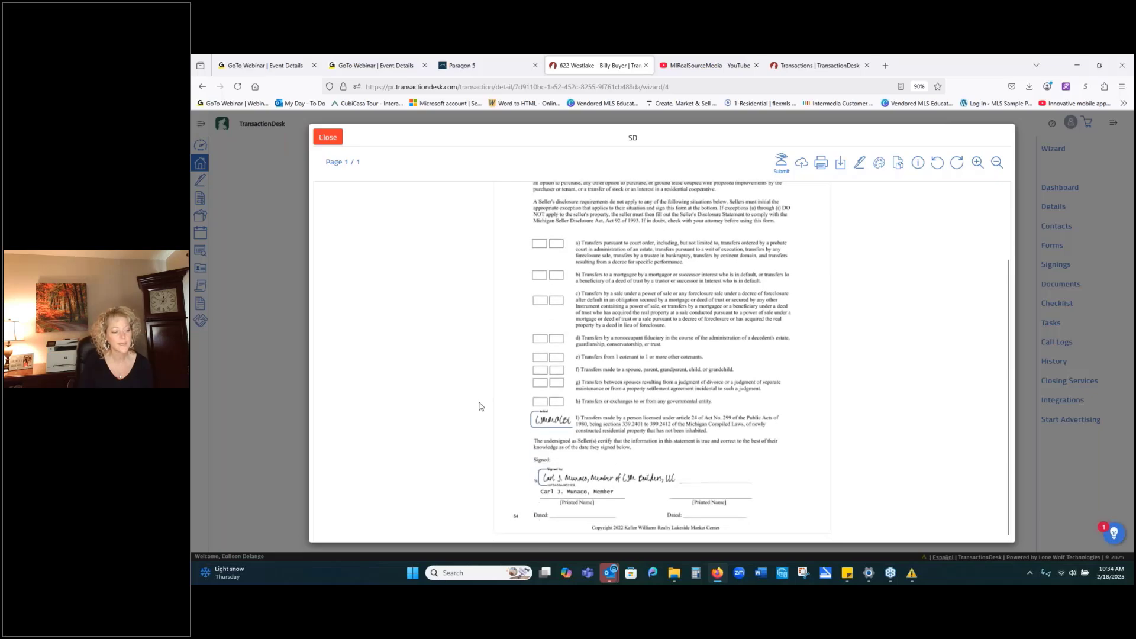
scroll(479, 406, up, 3)
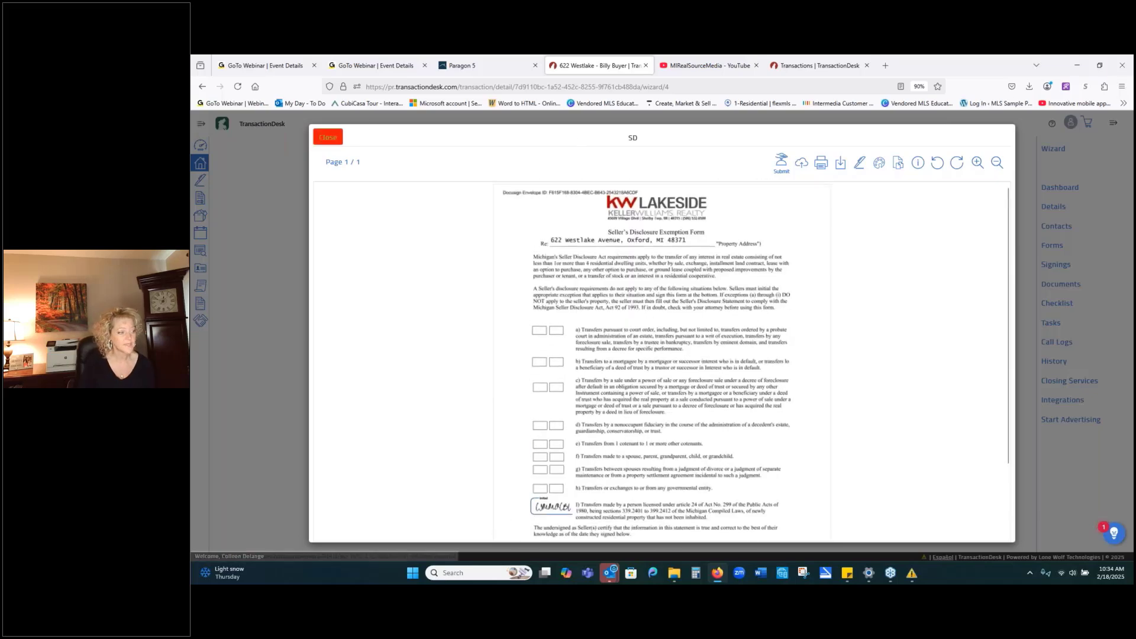
click(328, 137)
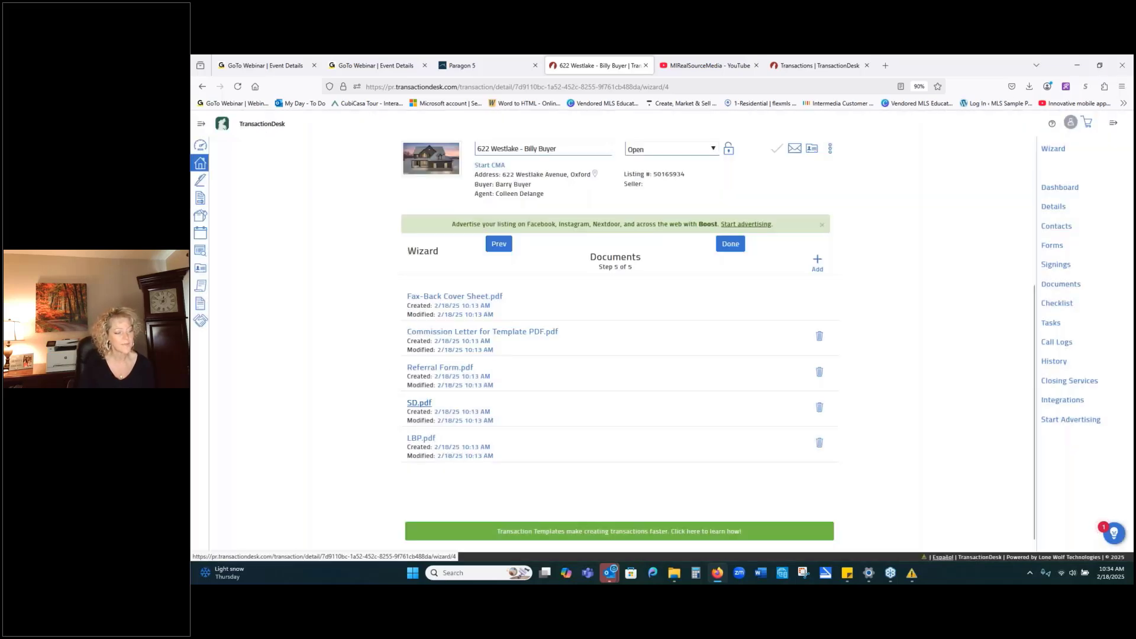
click(417, 438)
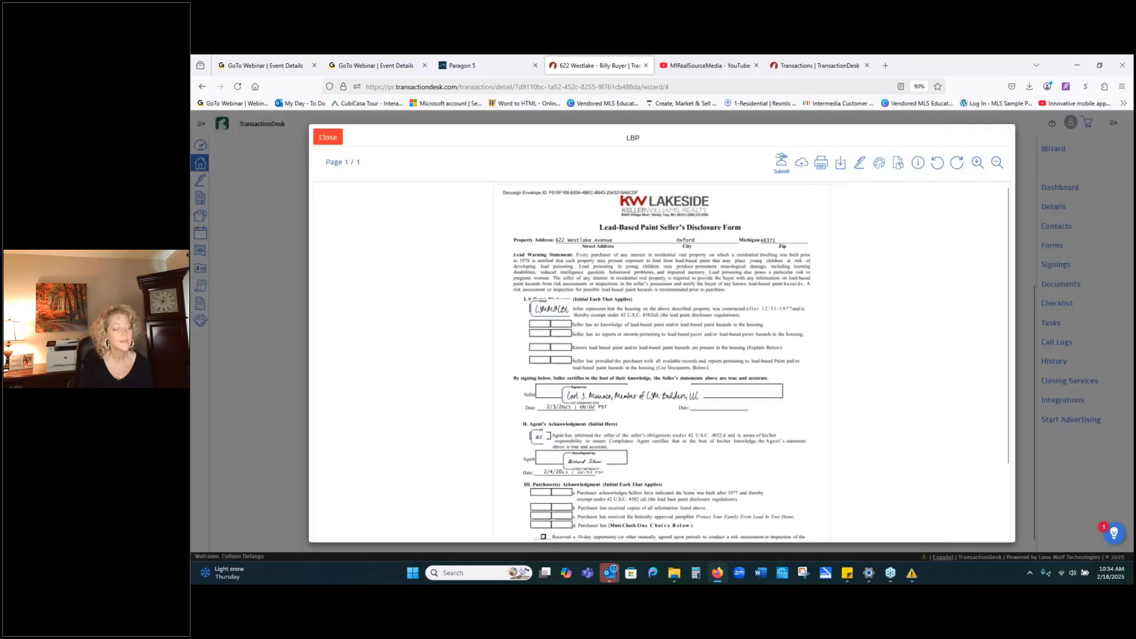
scroll(516, 373, down, 3)
scroll(516, 373, up, 3)
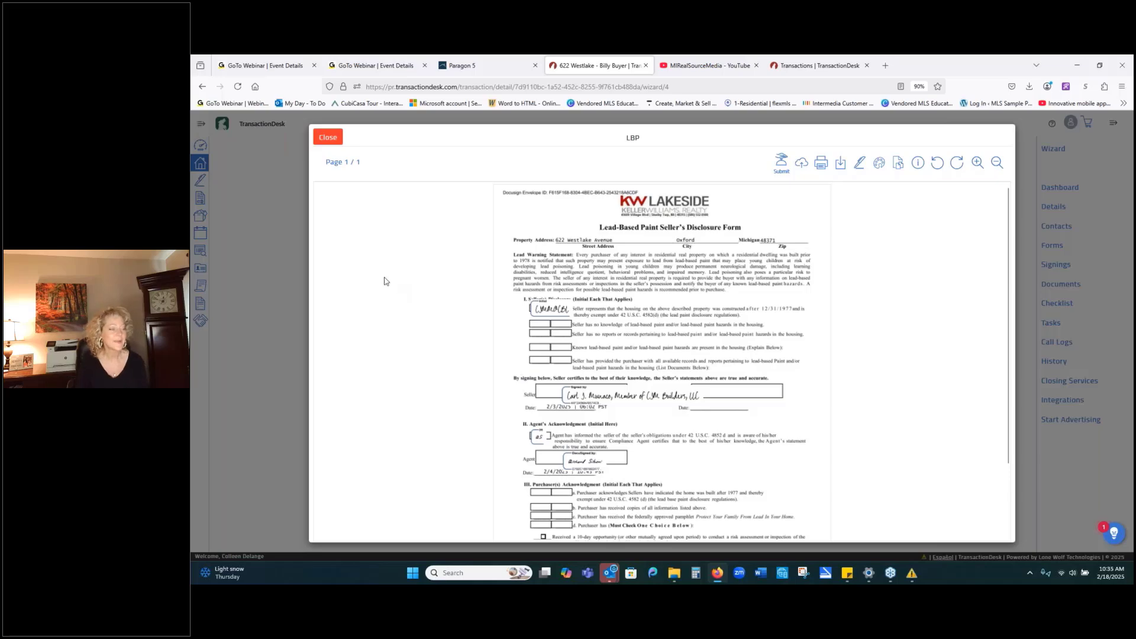
click(328, 138)
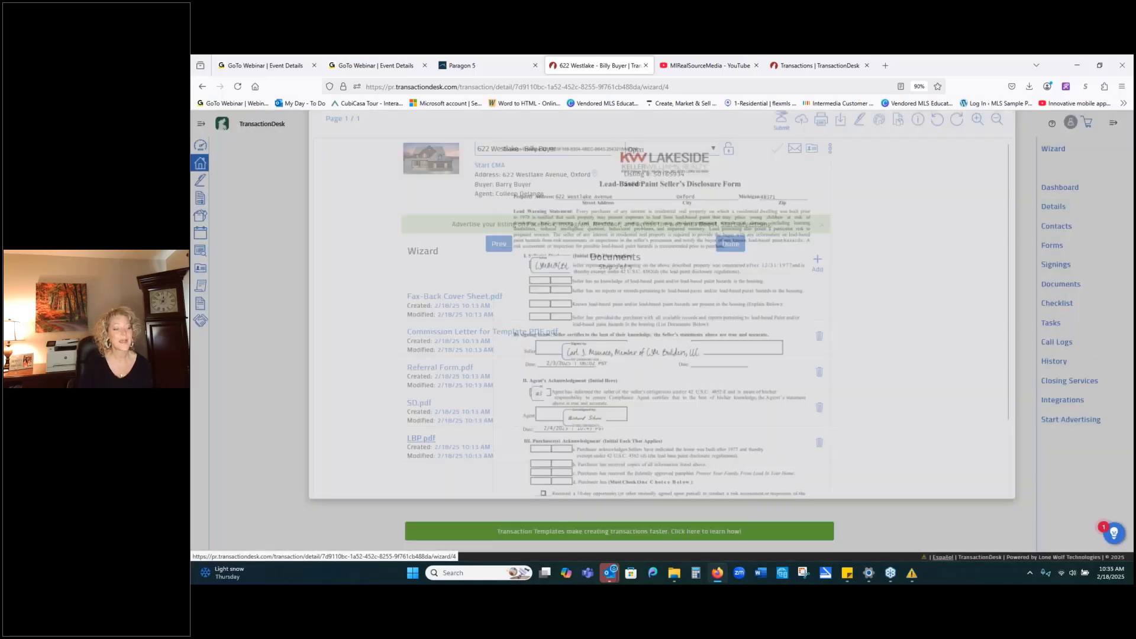
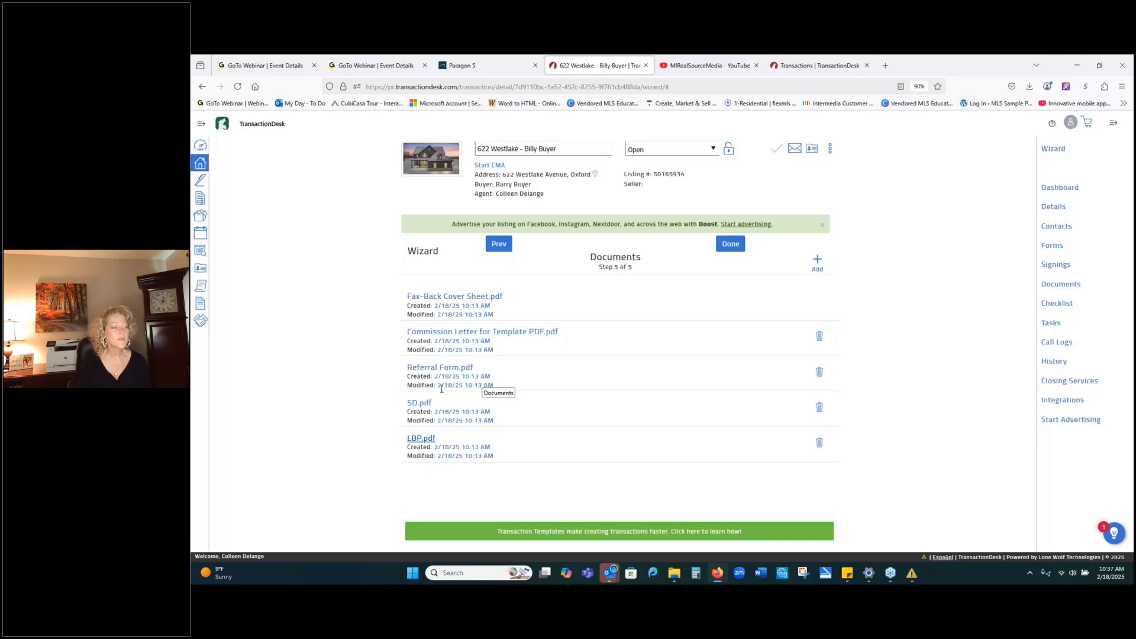
Upload MIMLS_987494.pdf from Firefox's downloads library into the transaction's Documents step.
click(499, 244)
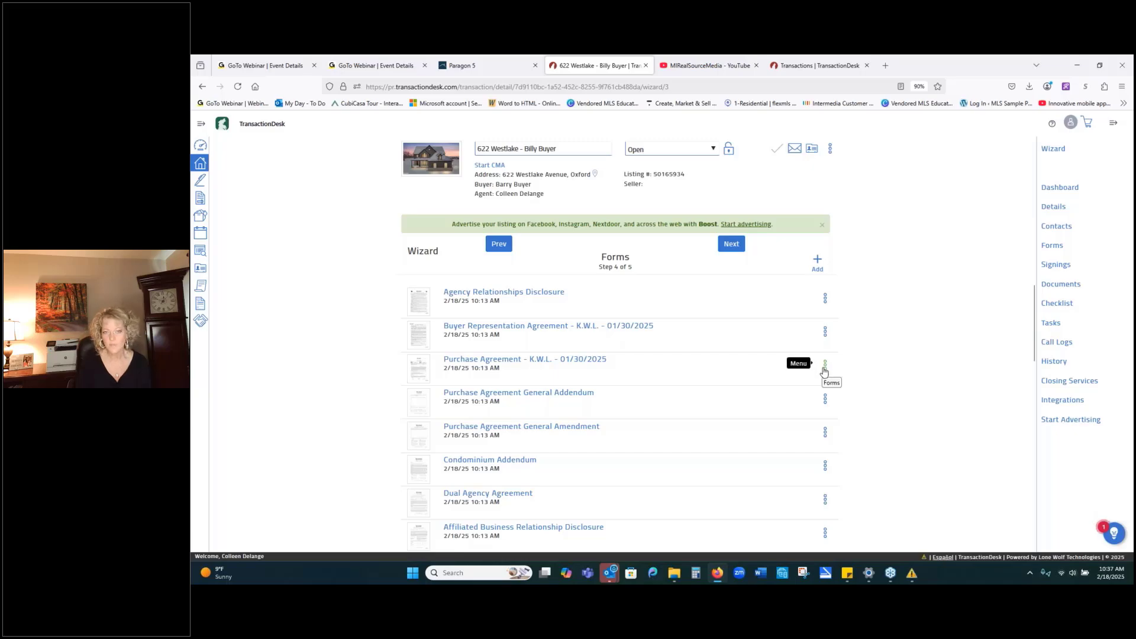
click(732, 245)
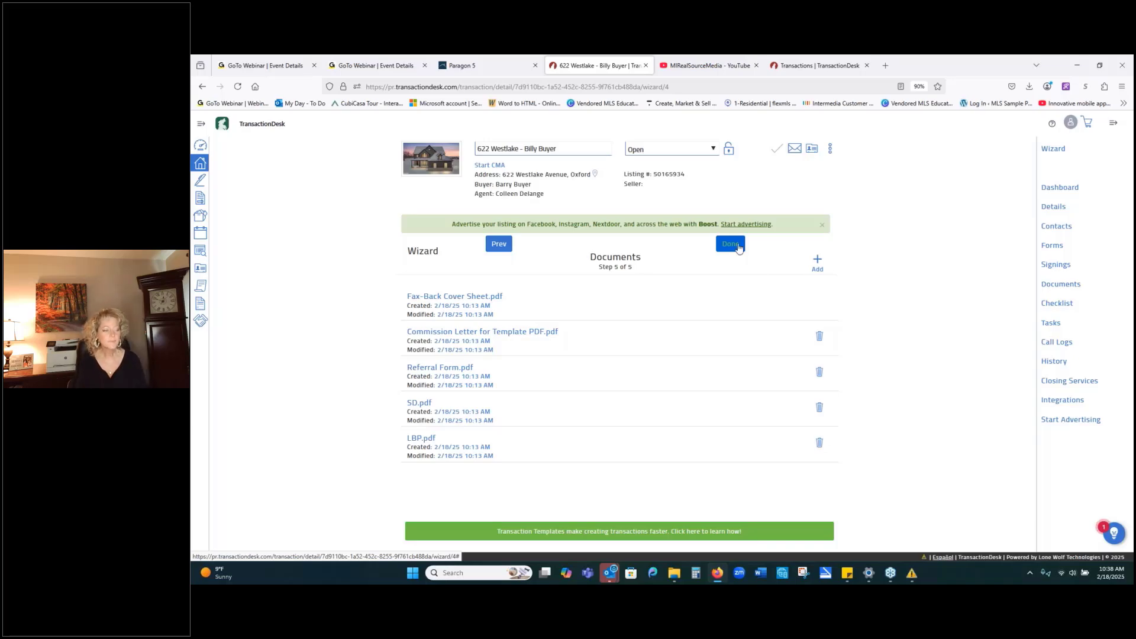
click(817, 263)
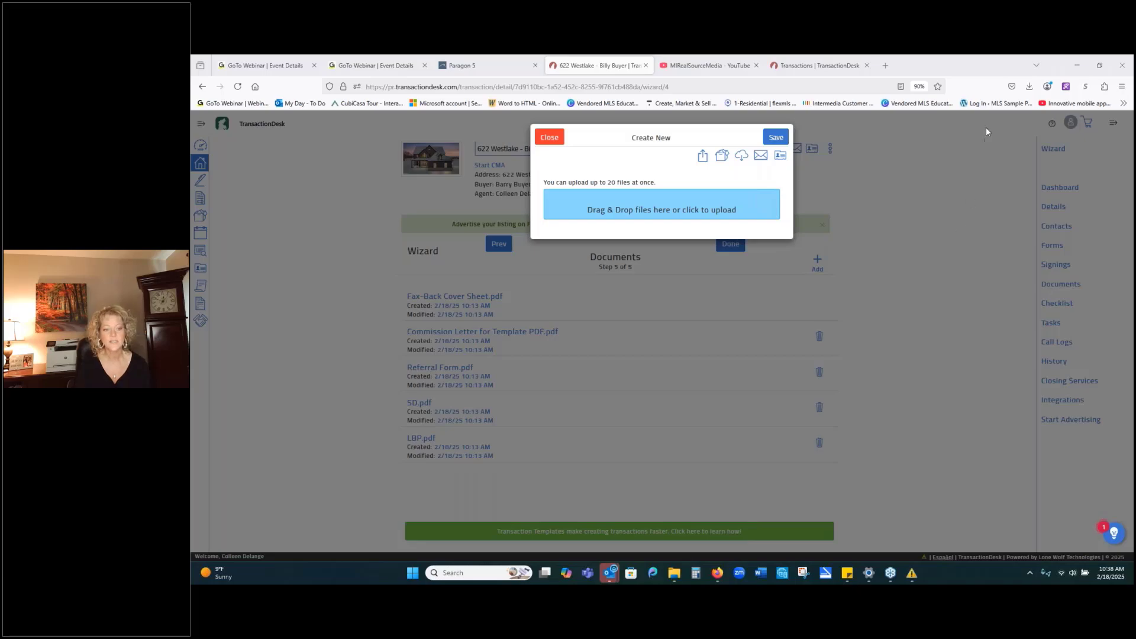
click(1029, 87)
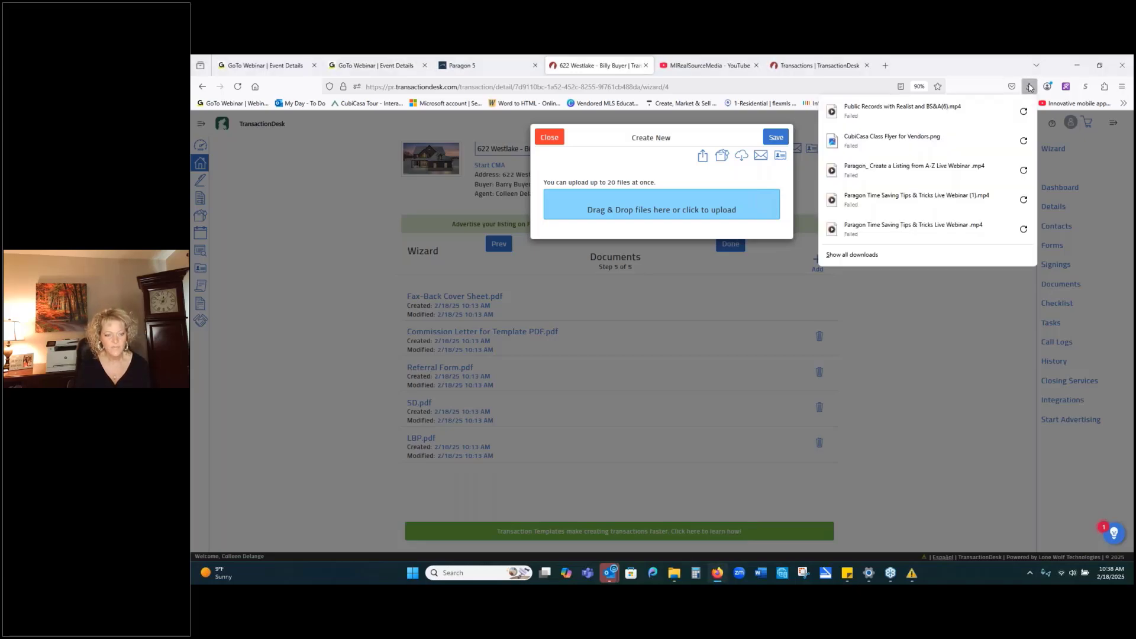
click(885, 258)
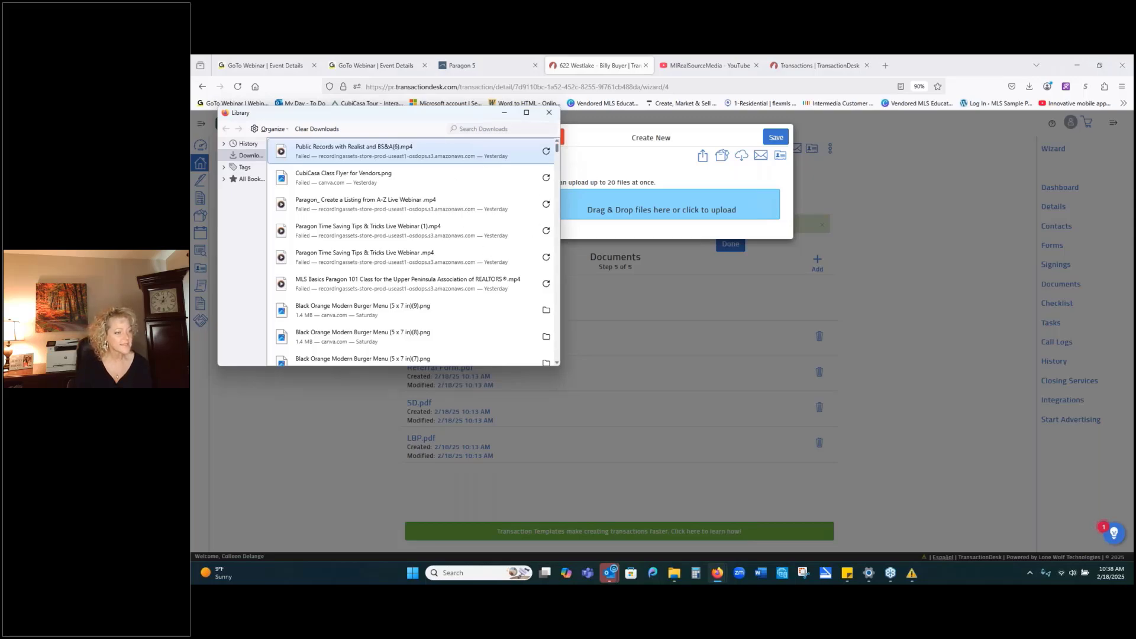
mouse_move(557, 149)
mouse_down()
mouse_move(567, 168)
mouse_move(559, 148)
mouse_up()
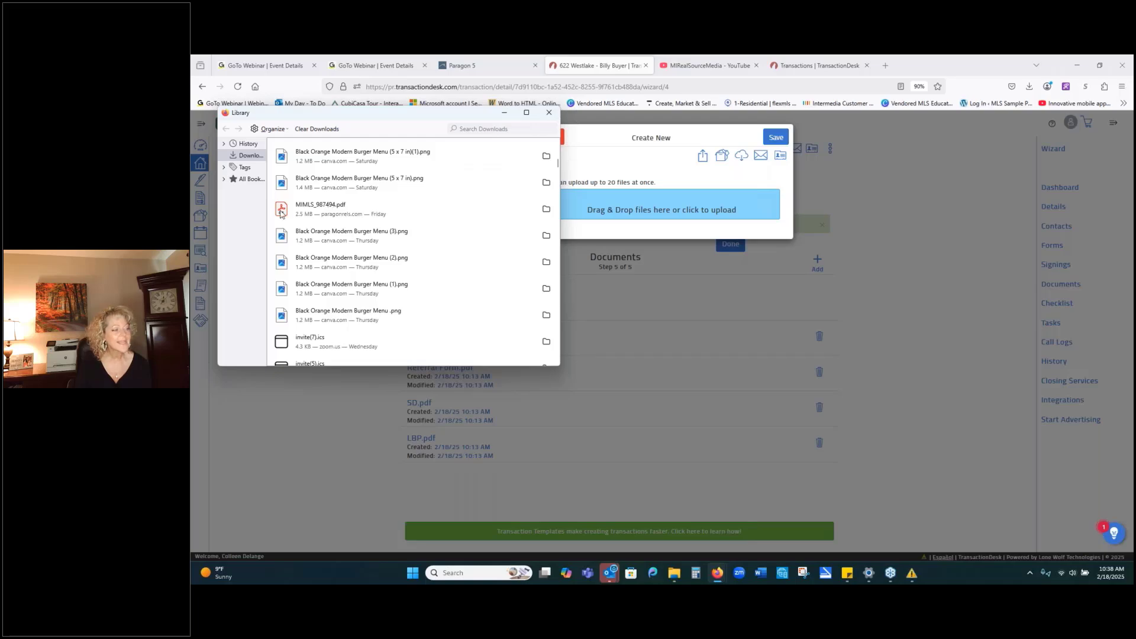
drag(281, 211, 607, 211)
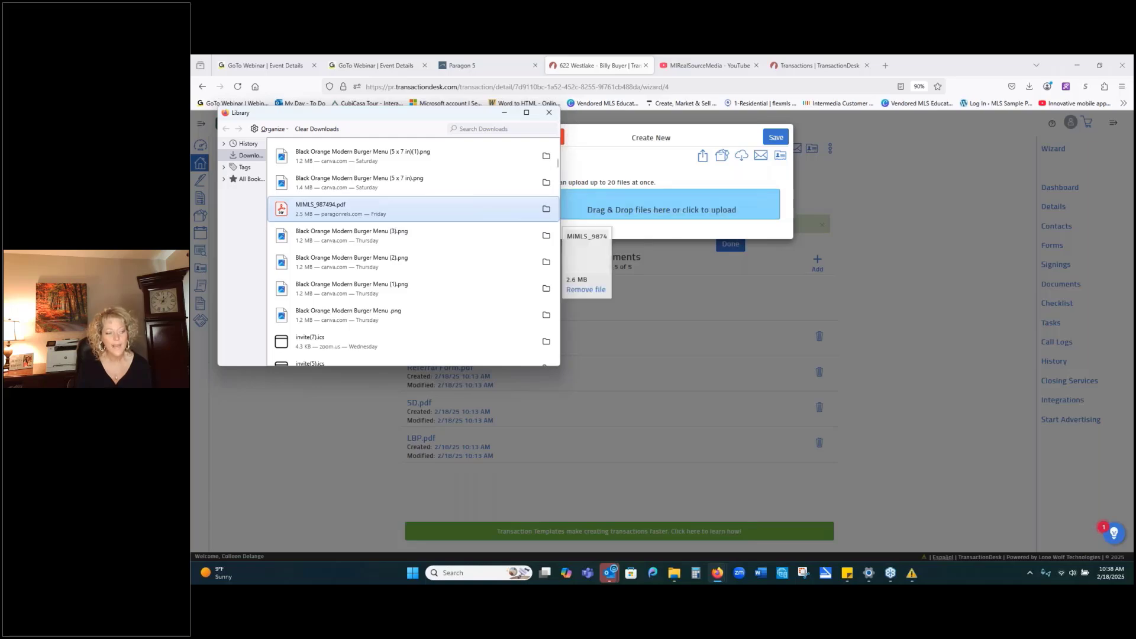
click(549, 113)
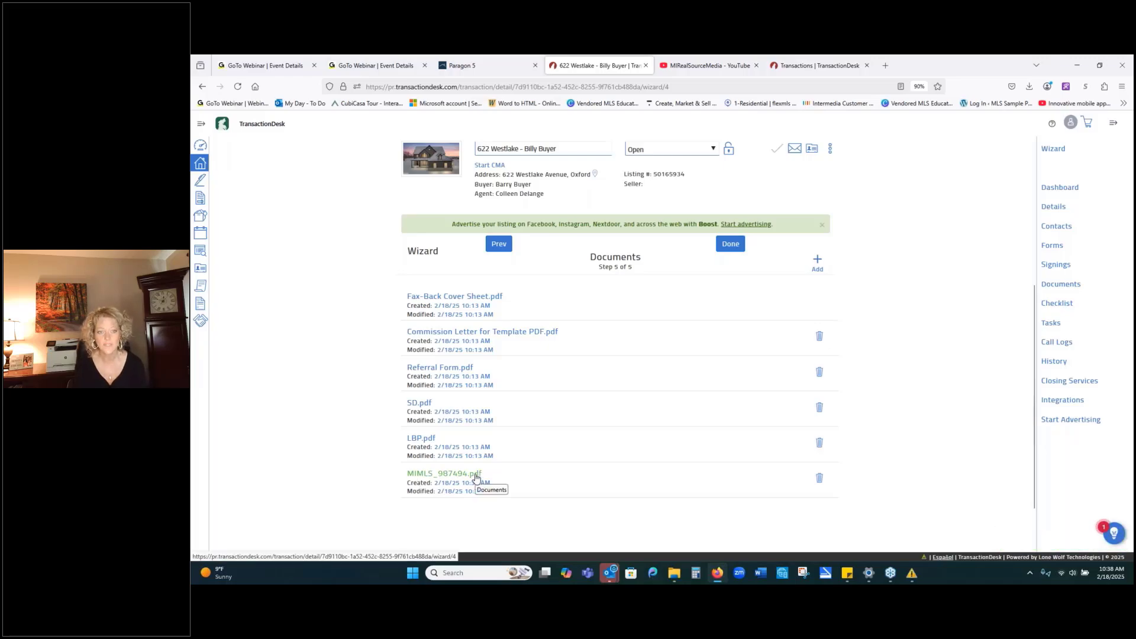
Drag Paragon Connect Creating Collab Center Notifications 01 02 24(1).pdf from the downloads library into the documents drop zone.
click(1028, 90)
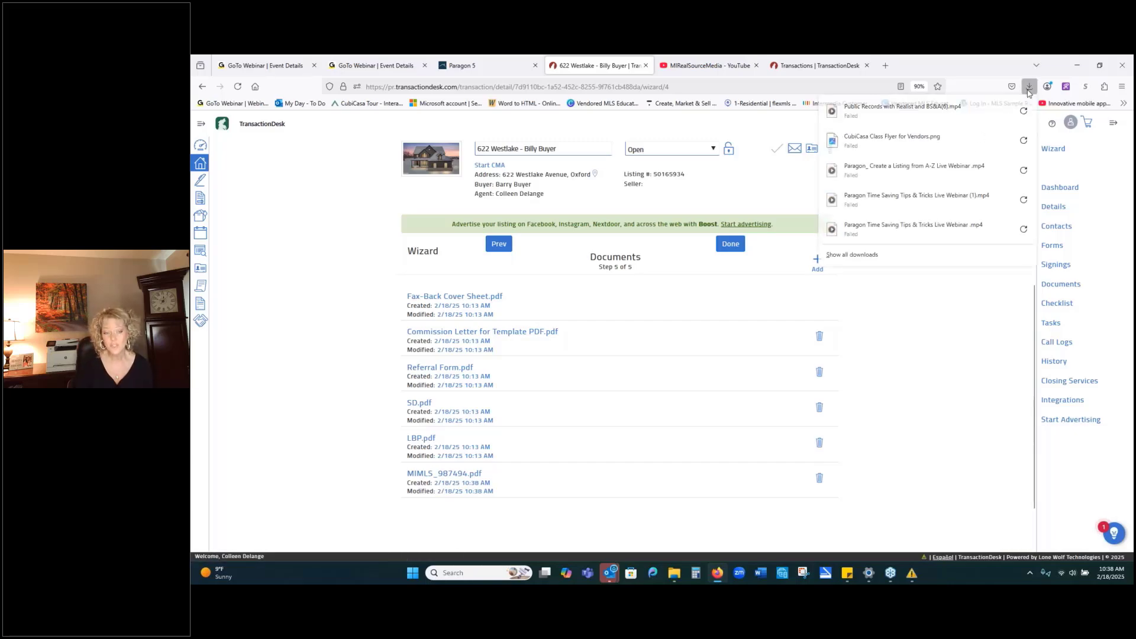
click(850, 255)
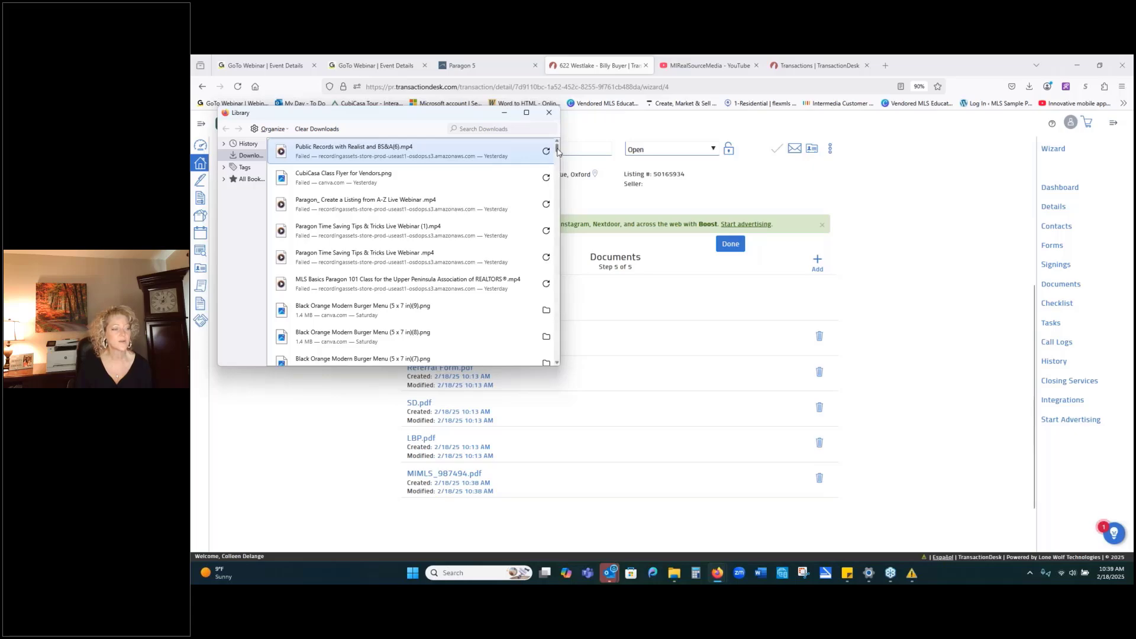
scroll(411, 281, down, 15)
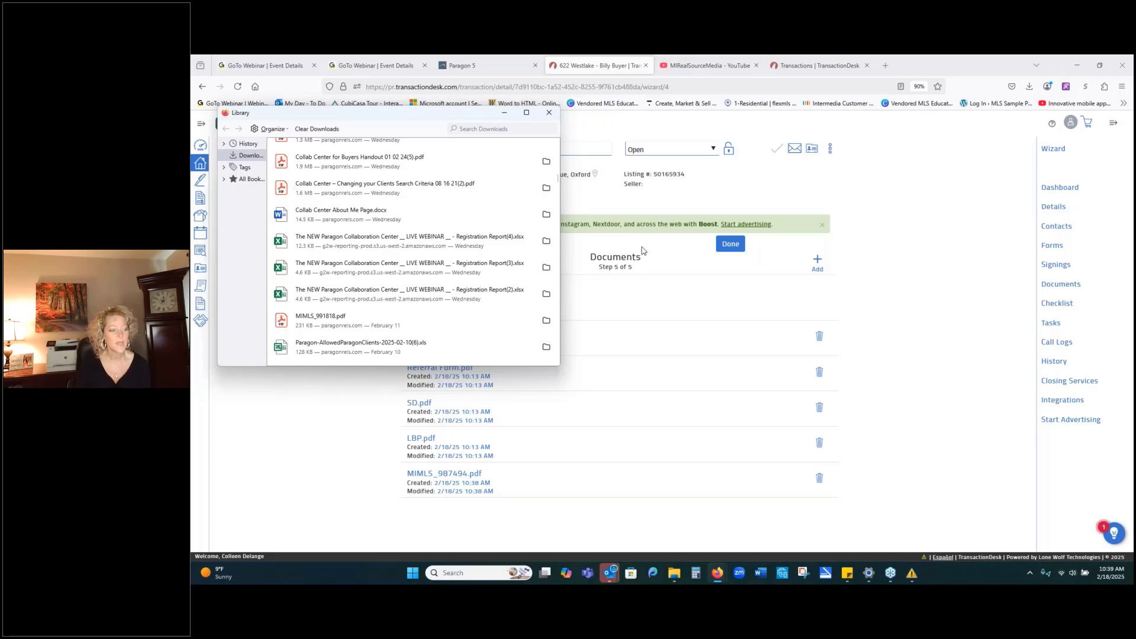
click(816, 261)
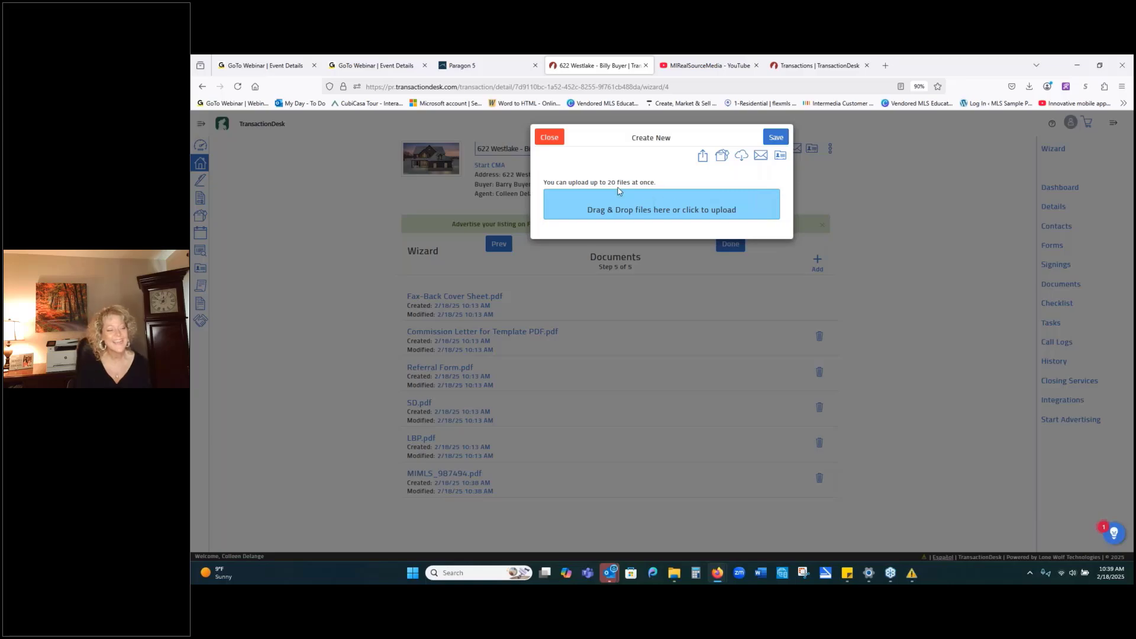
click(1030, 88)
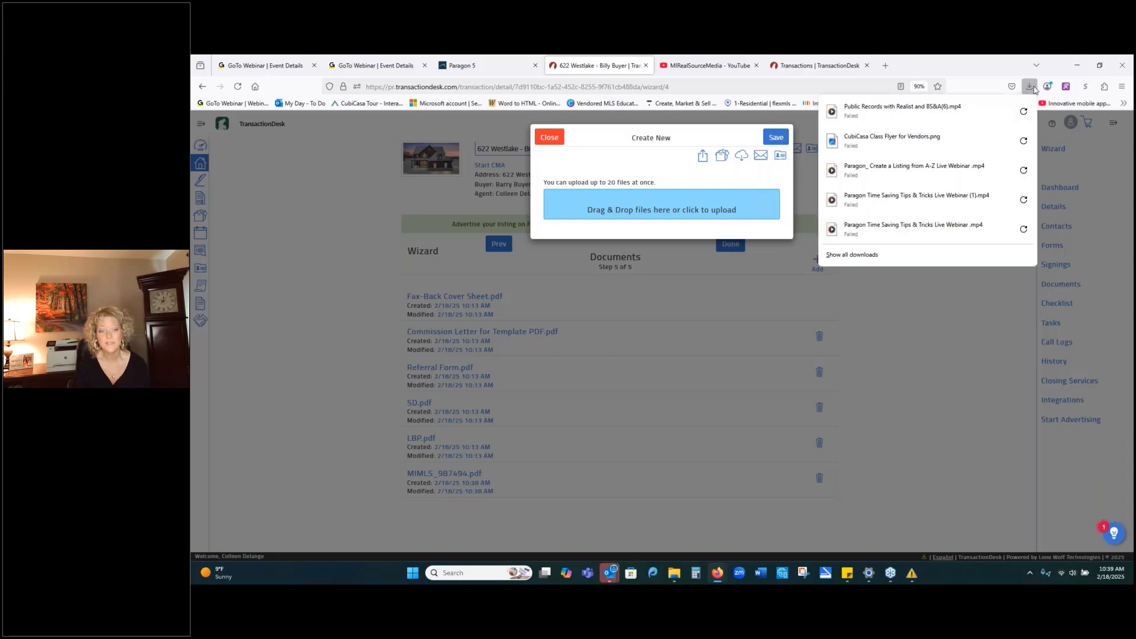
click(871, 254)
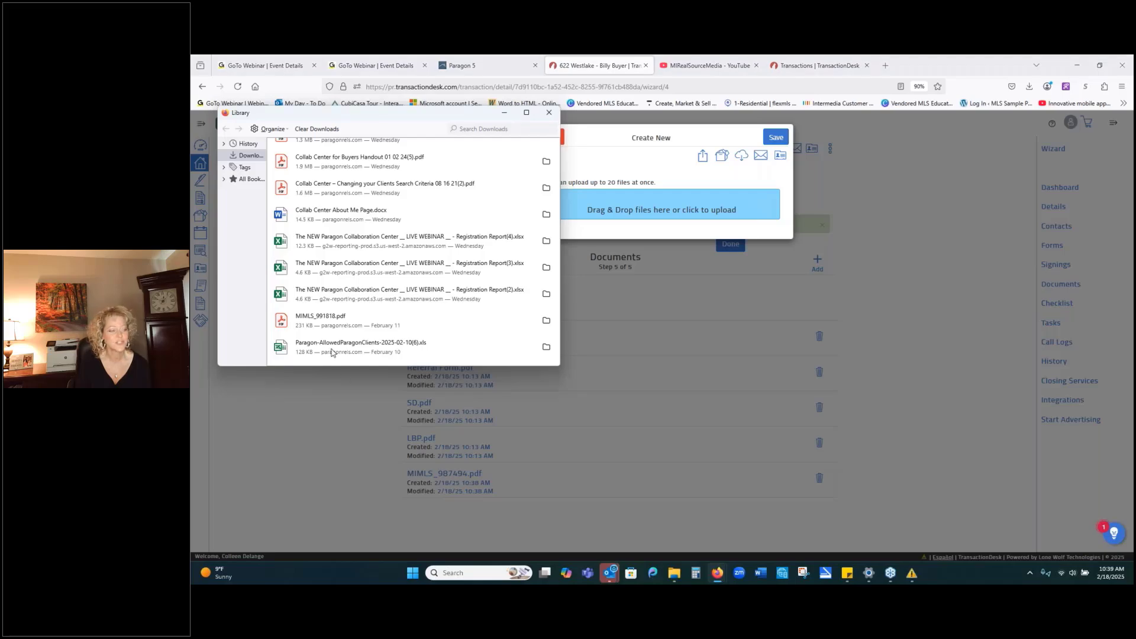
scroll(331, 353, down, 2)
scroll(322, 266, up, 4)
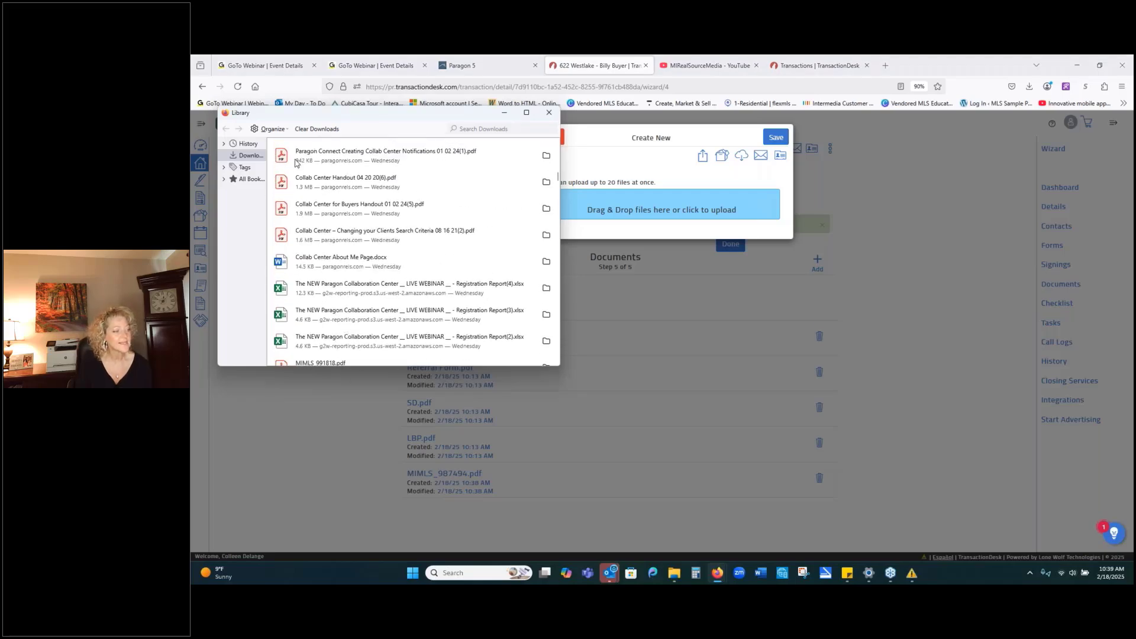
drag(285, 160, 659, 207)
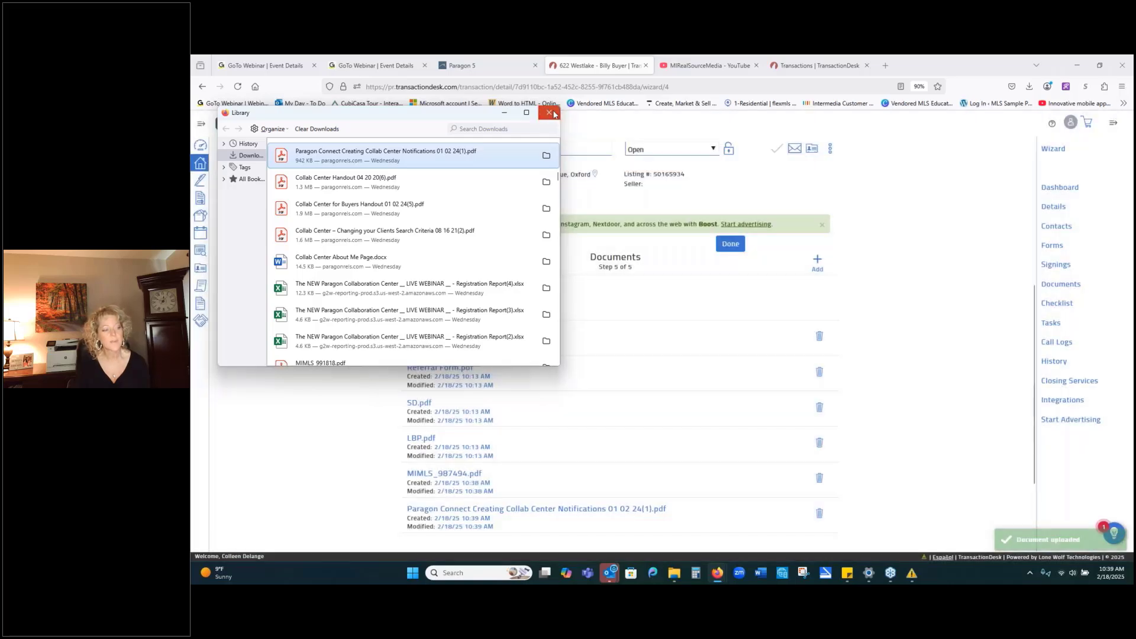
click(550, 113)
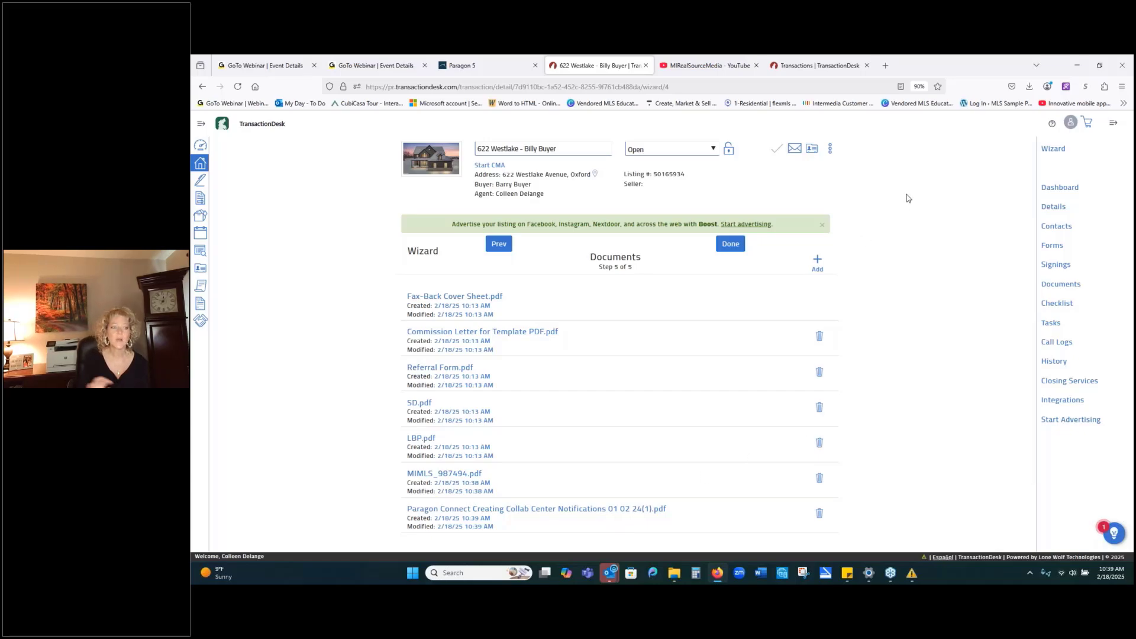
Upload the Adding Copyright Form, Agent Production Reports and Ann Arbor MLS Compensation Codes PDFs together.
click(817, 263)
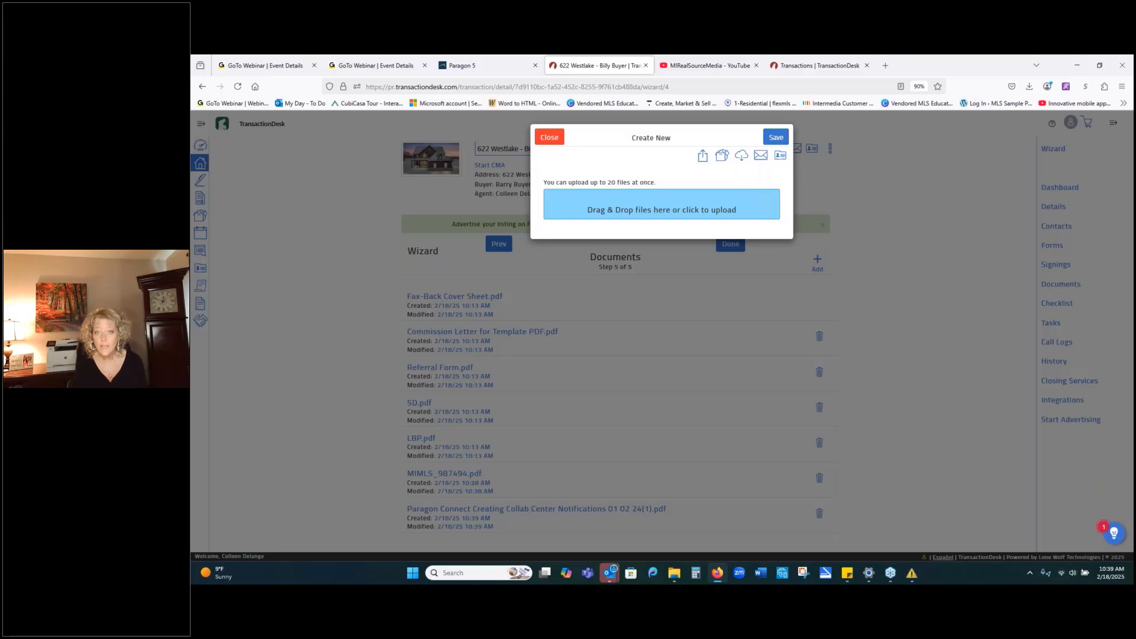
click(662, 209)
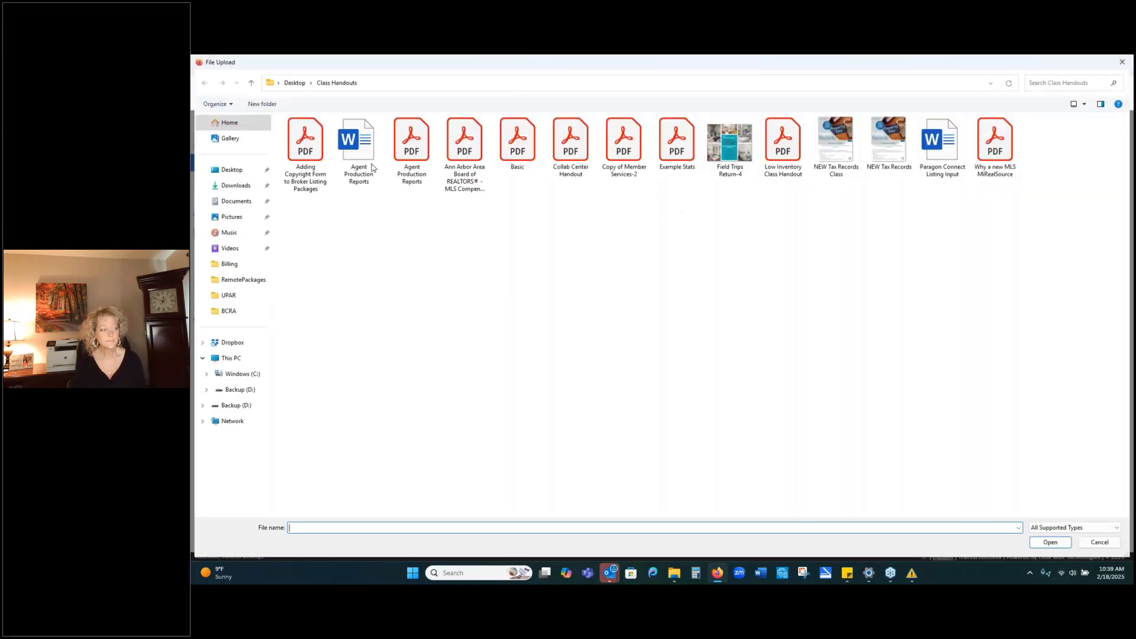
click(290, 131)
ctrl+click(412, 153)
ctrl+click(479, 170)
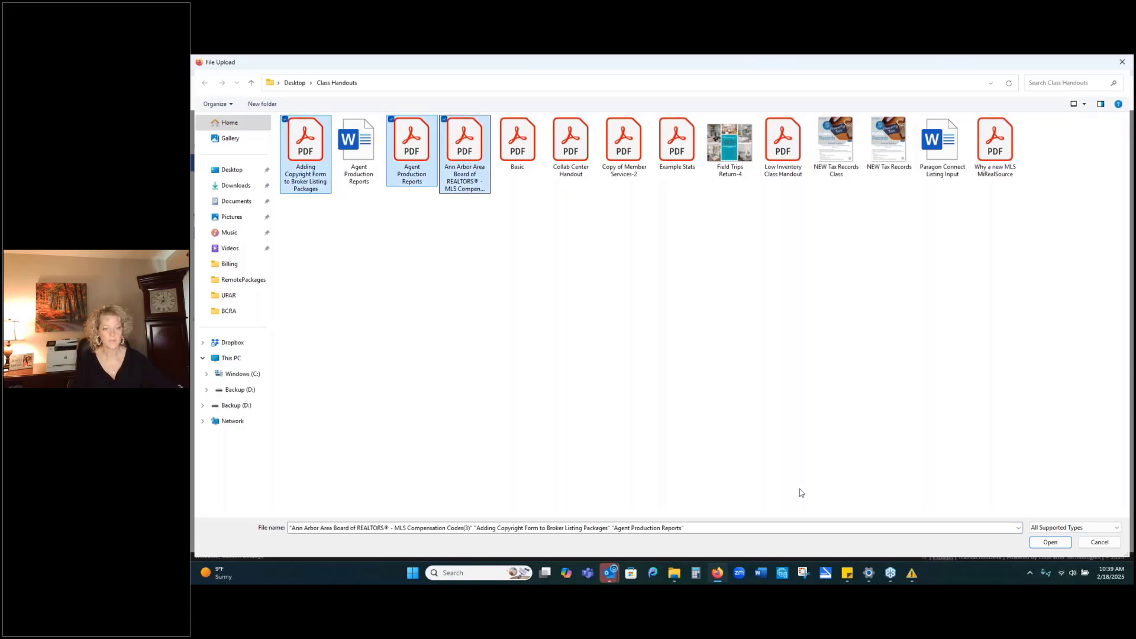
click(1050, 542)
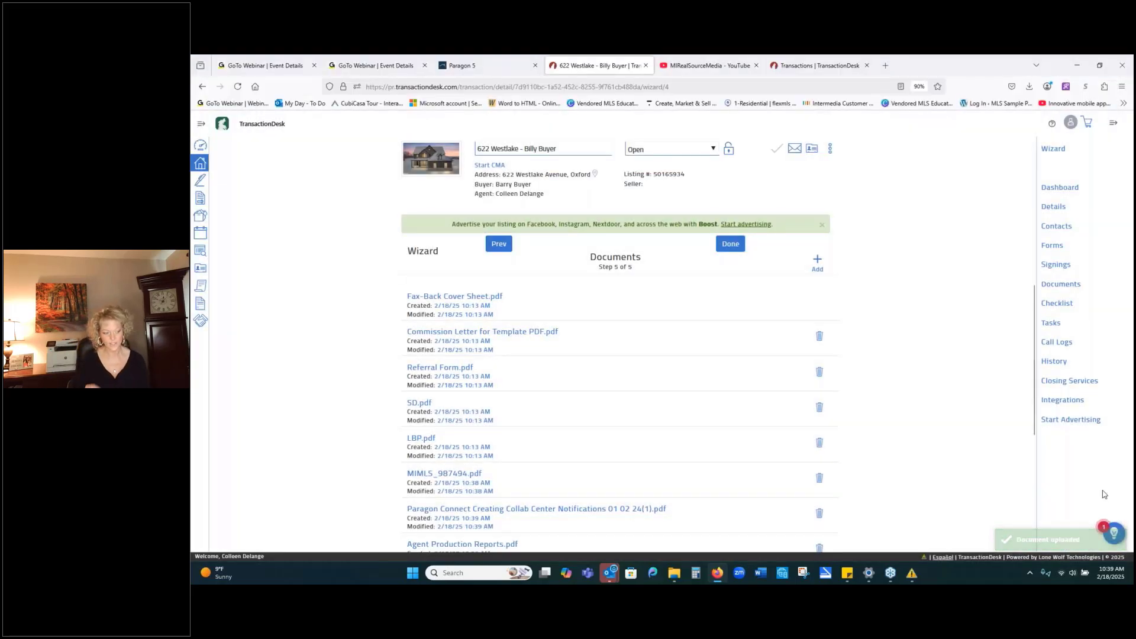
scroll(946, 414, down, 3)
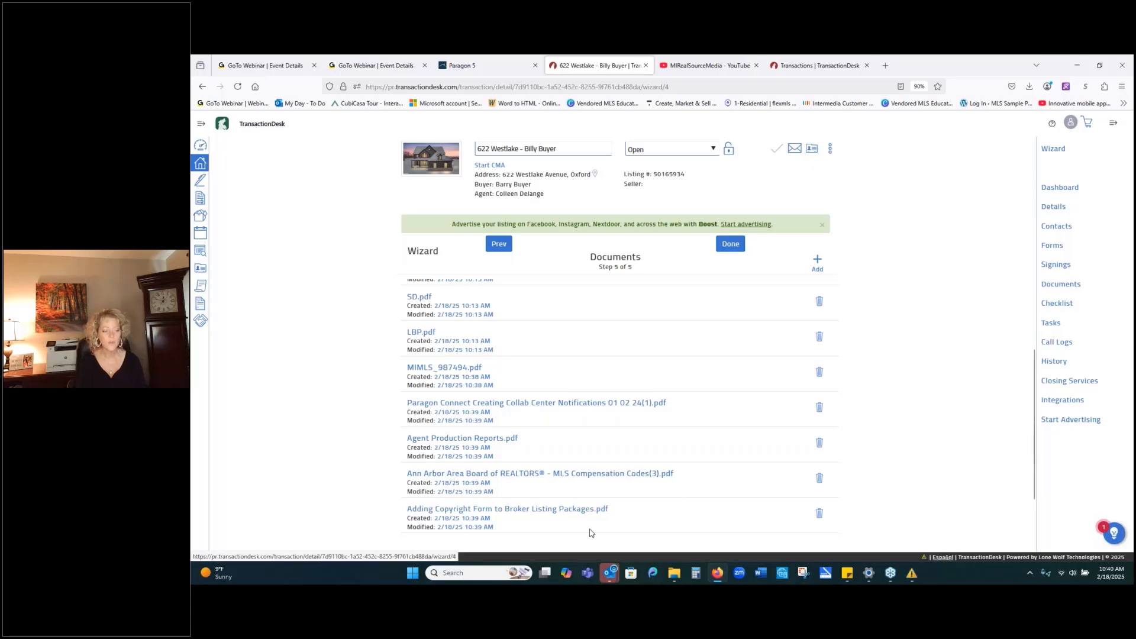
scroll(589, 533, up, 3)
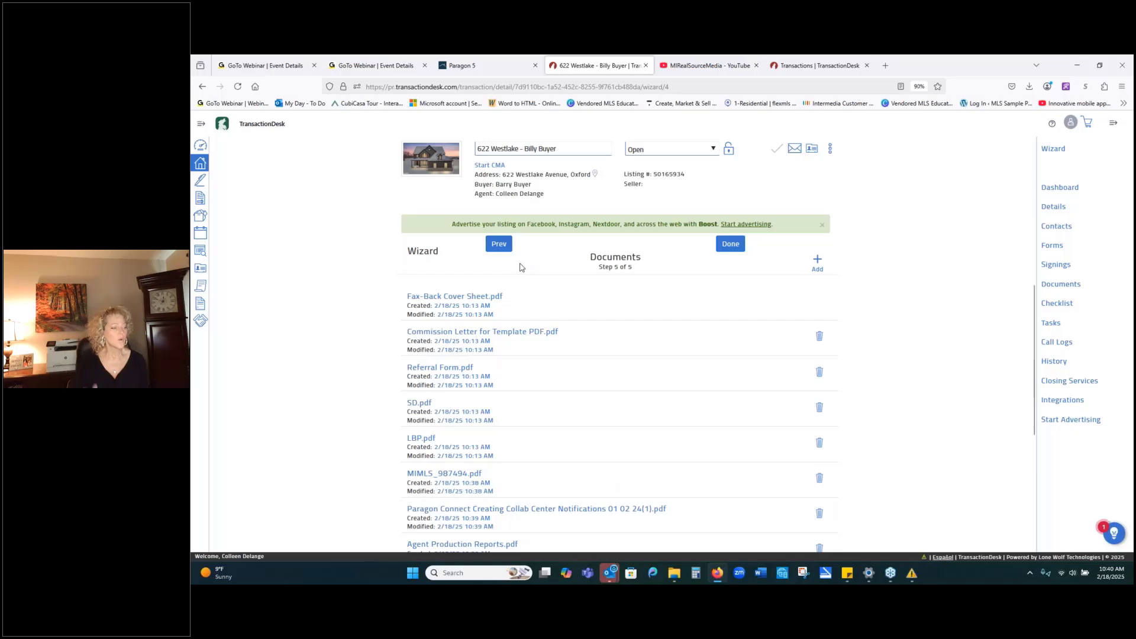
Preview the Purchase Agreement from the forms step, enlarged and scrolled to sections b and c.
click(498, 245)
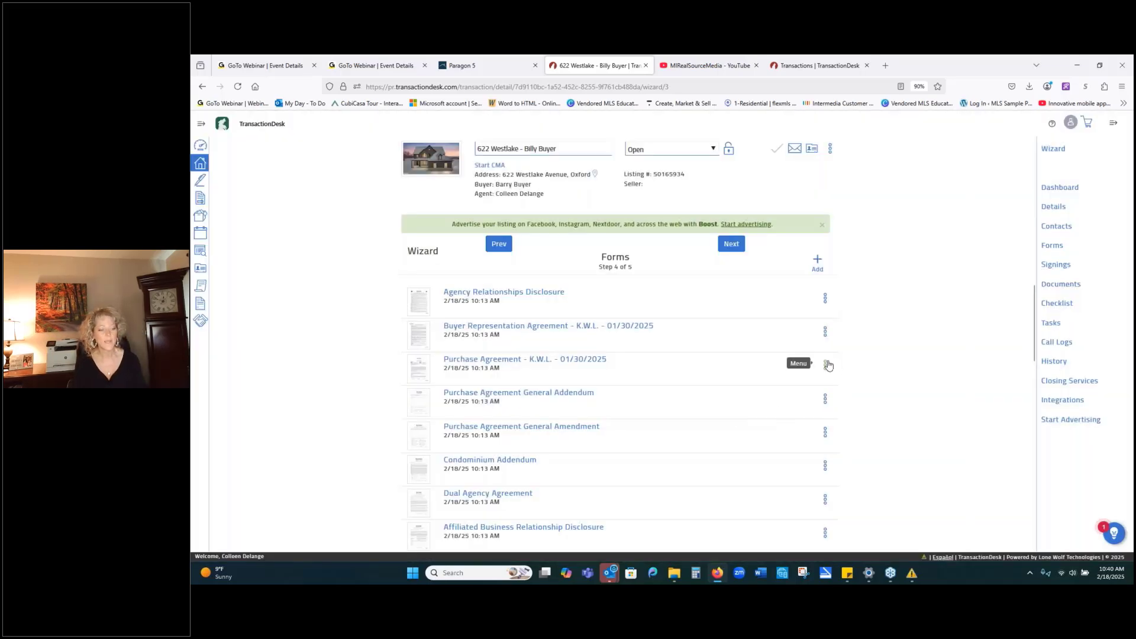
click(827, 364)
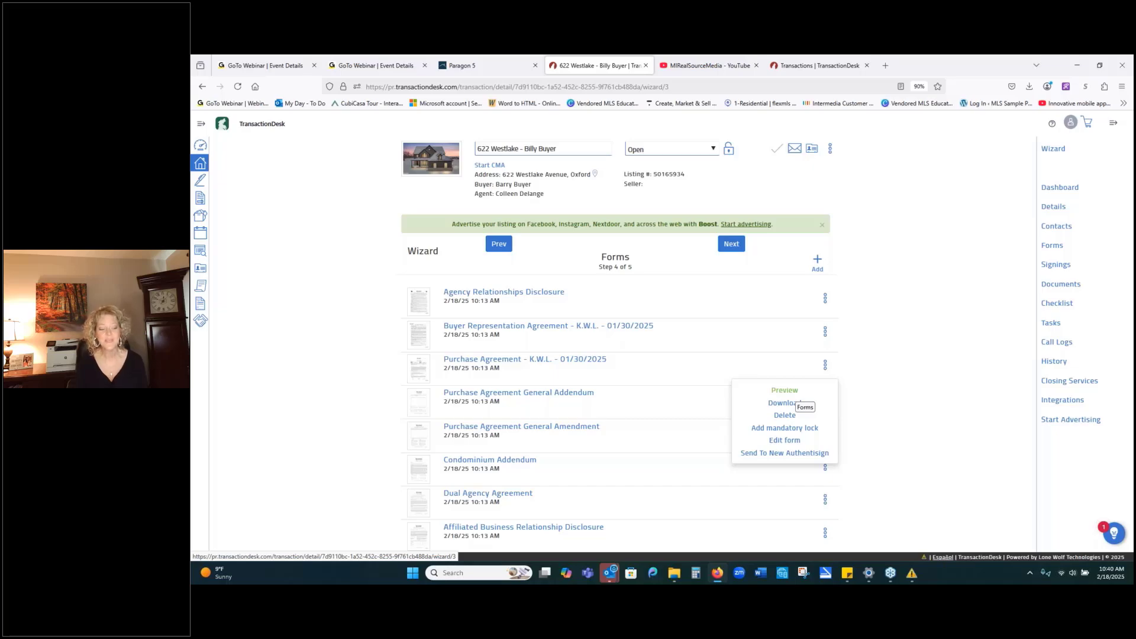
click(784, 391)
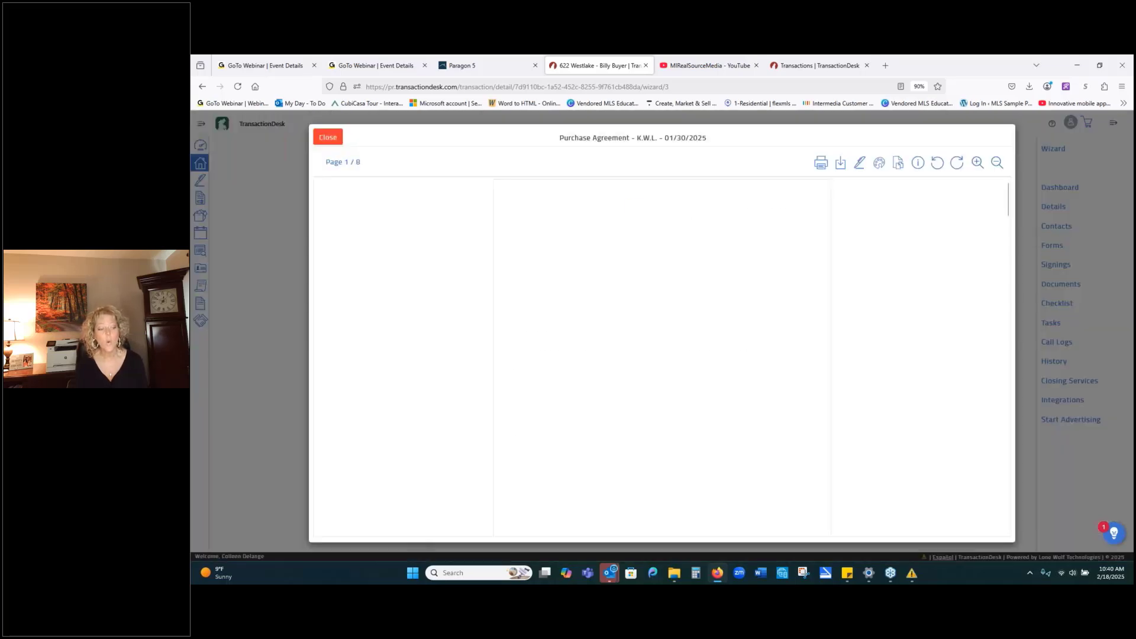
scroll(886, 337, down, 1)
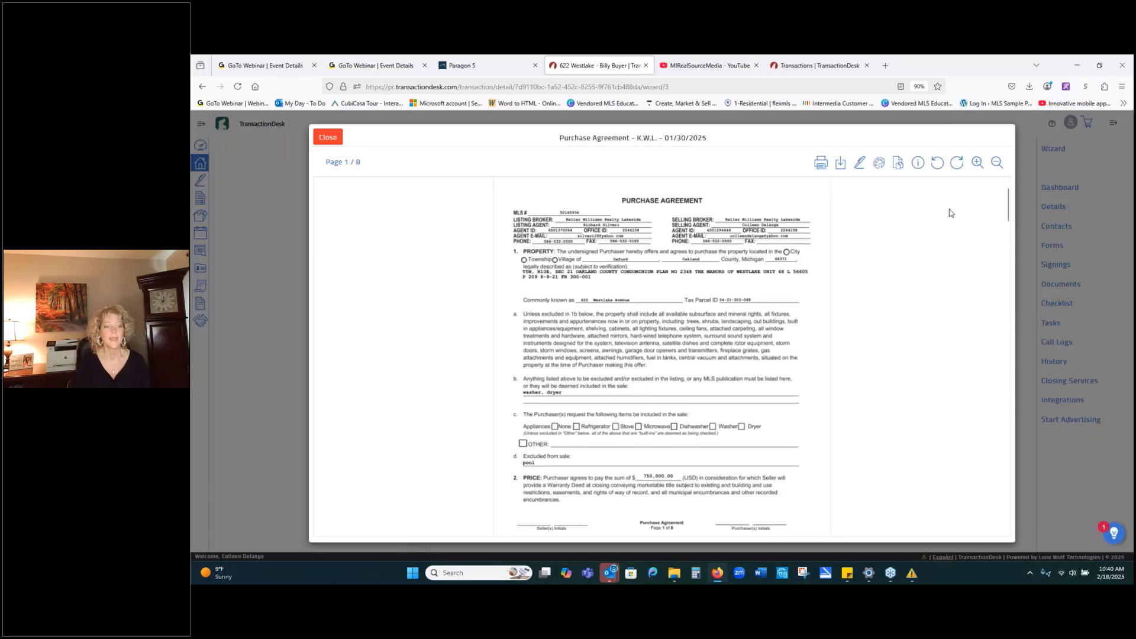
click(977, 164)
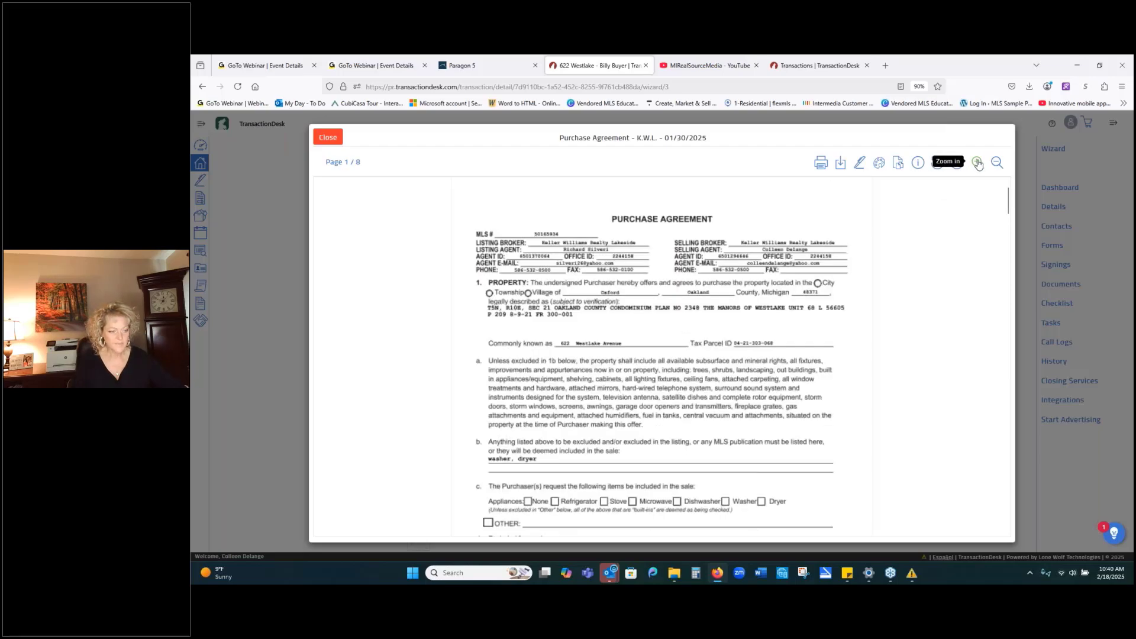
drag(913, 135, 971, 110)
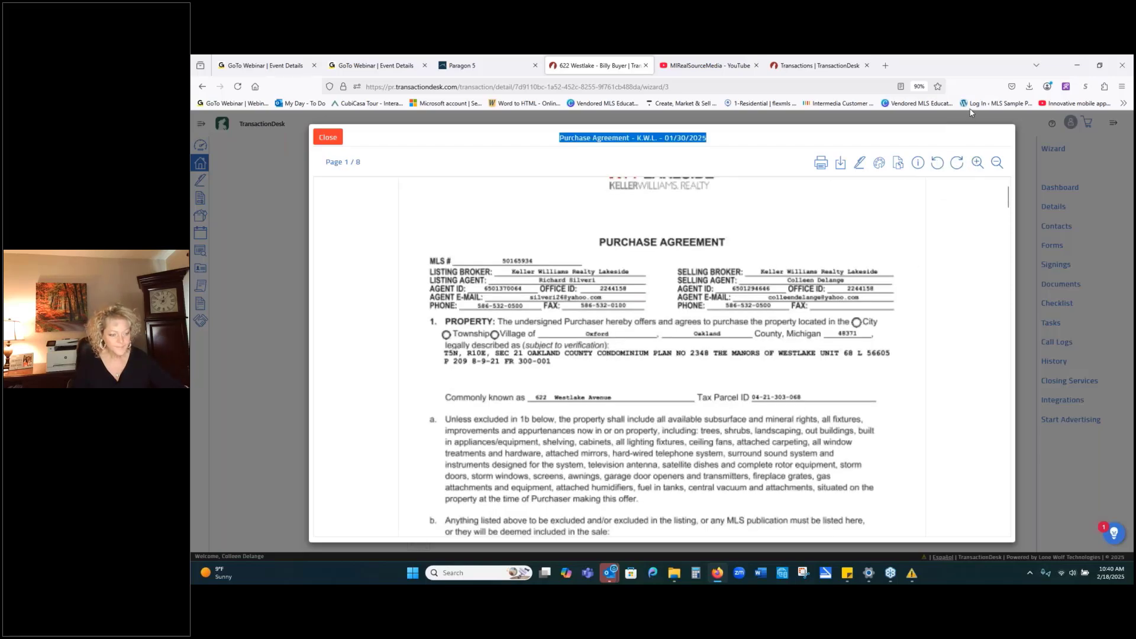
scroll(970, 309, down, 2)
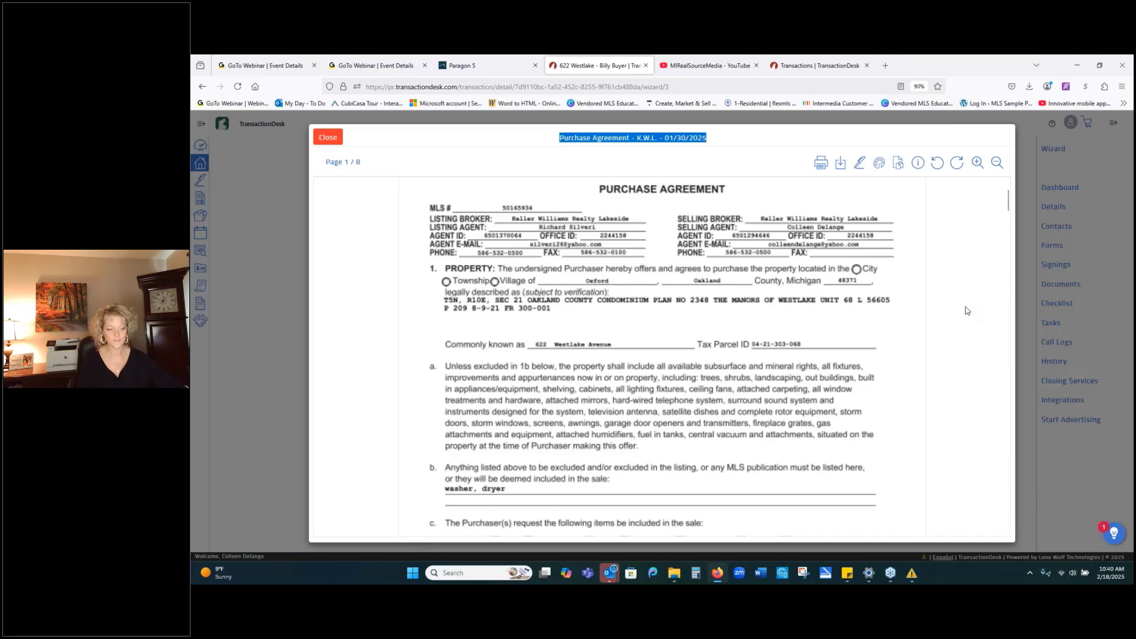
scroll(966, 309, down, 2)
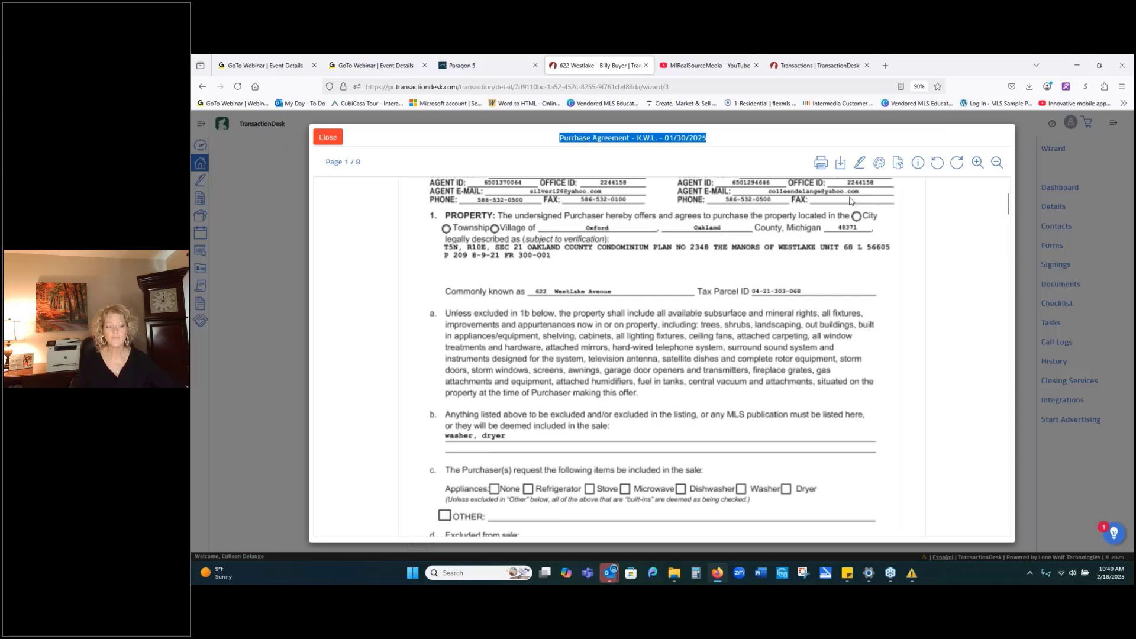
Open the agreement in the Document Markup Tool, zoom in three levels, and show sections b–d.
click(879, 167)
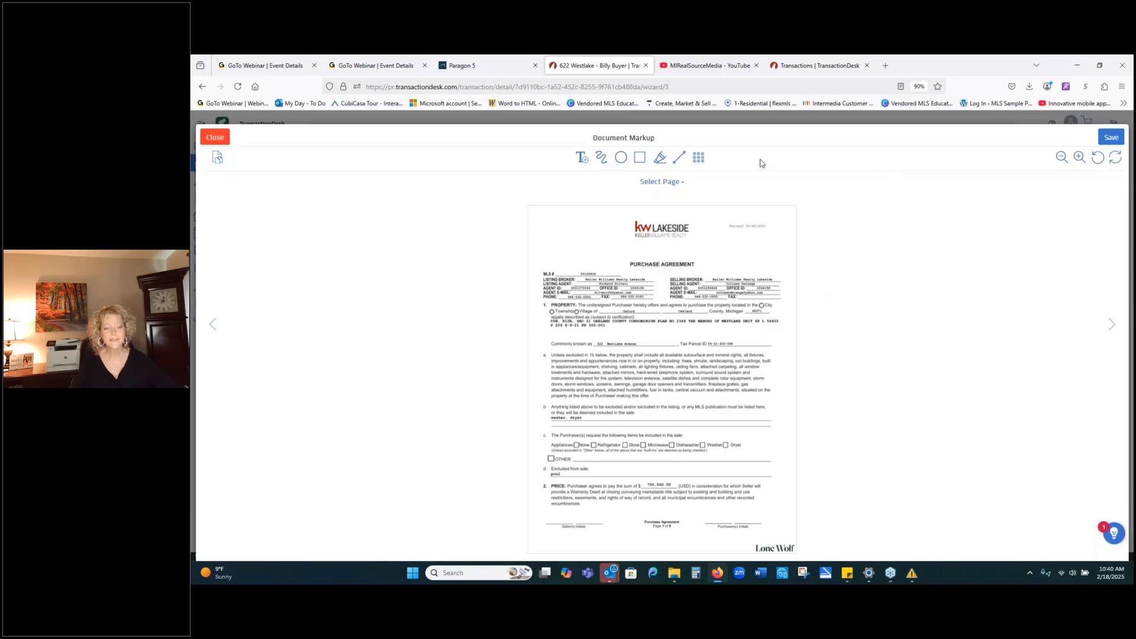
click(1079, 157)
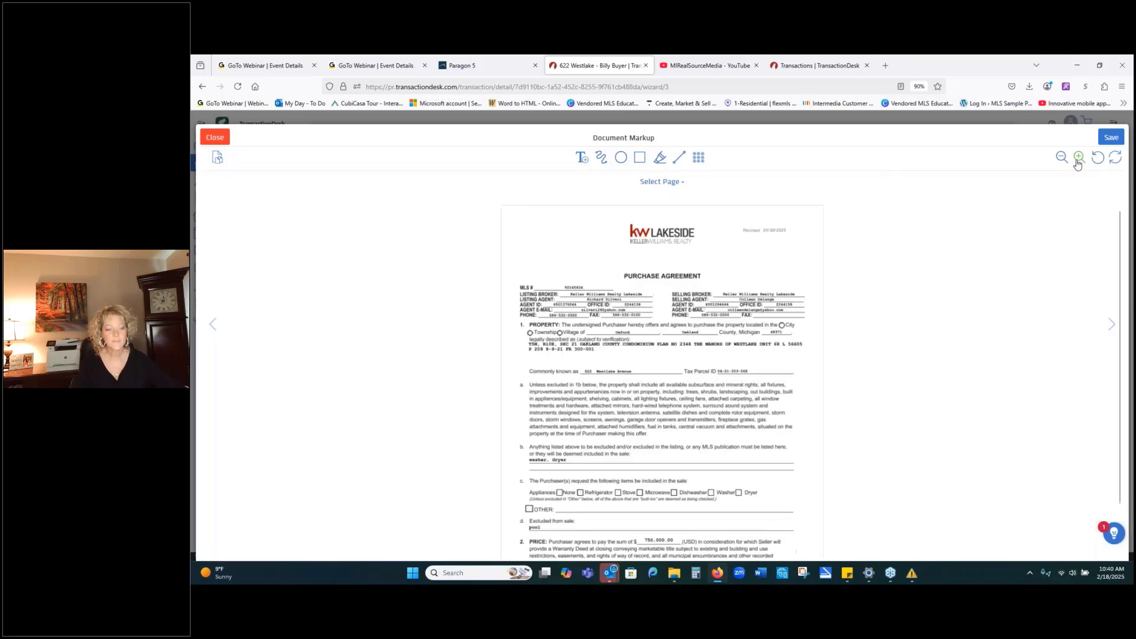
click(1079, 158)
click(1079, 157)
scroll(967, 293, down, 2)
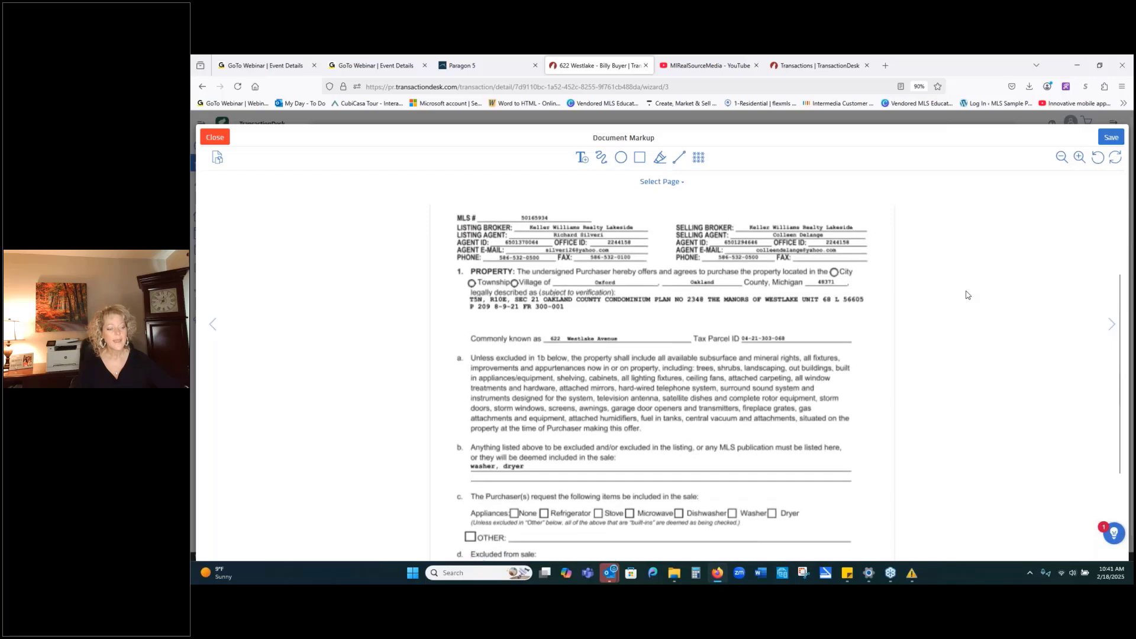
scroll(967, 293, down, 1)
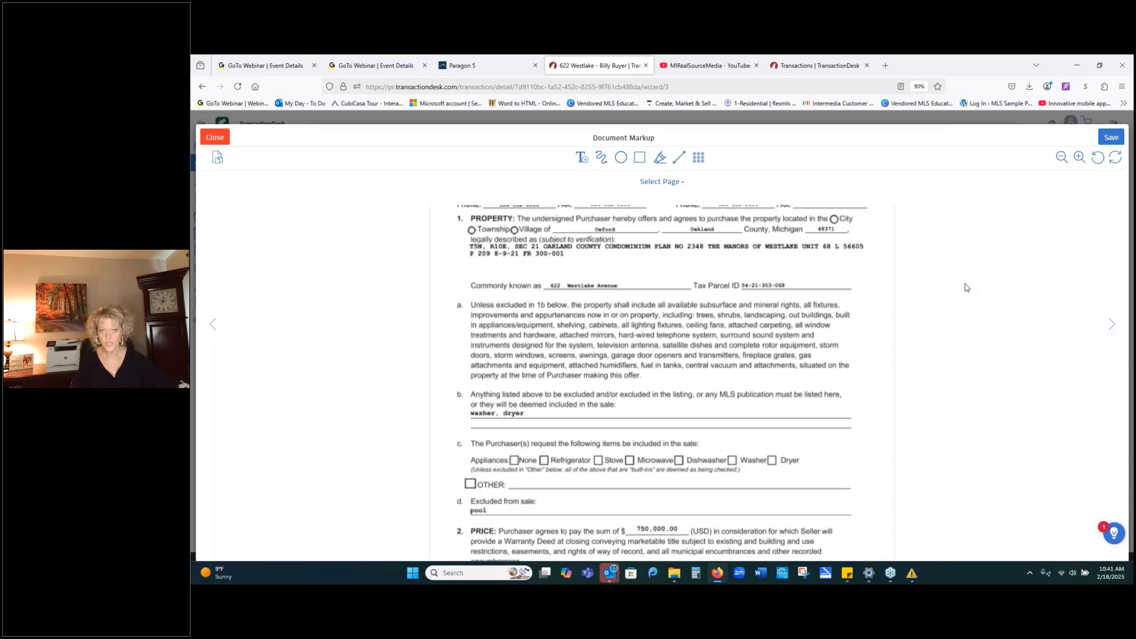
scroll(887, 456, down, 1)
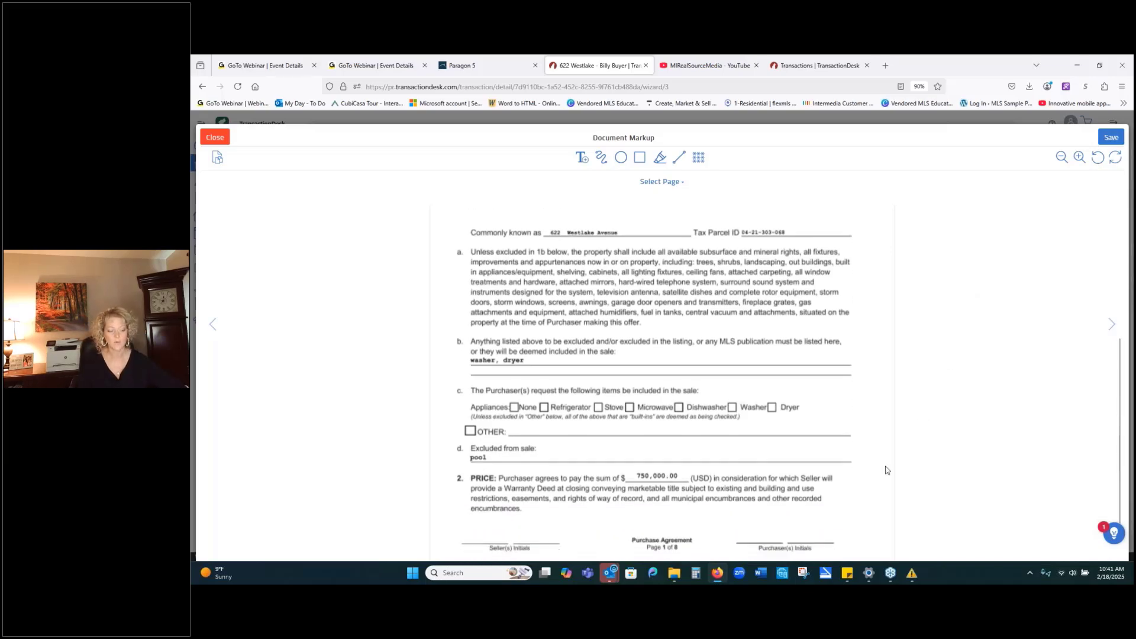
scroll(872, 455, up, 1)
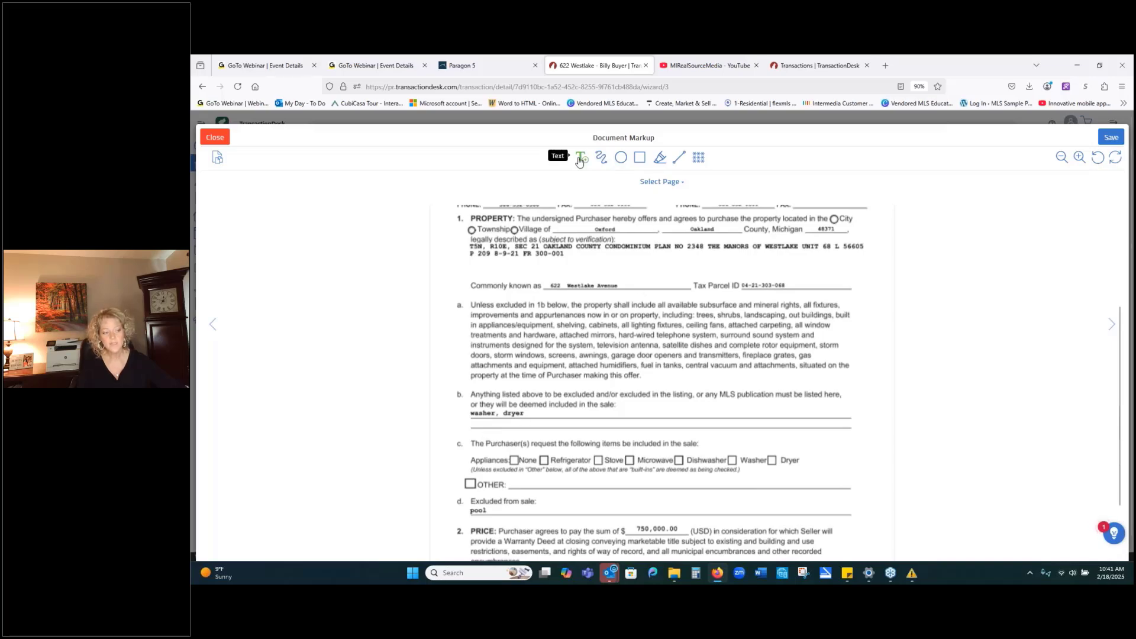
Draw line markups across 'washer, dryer' in section b and 'pool' in section d.
click(681, 158)
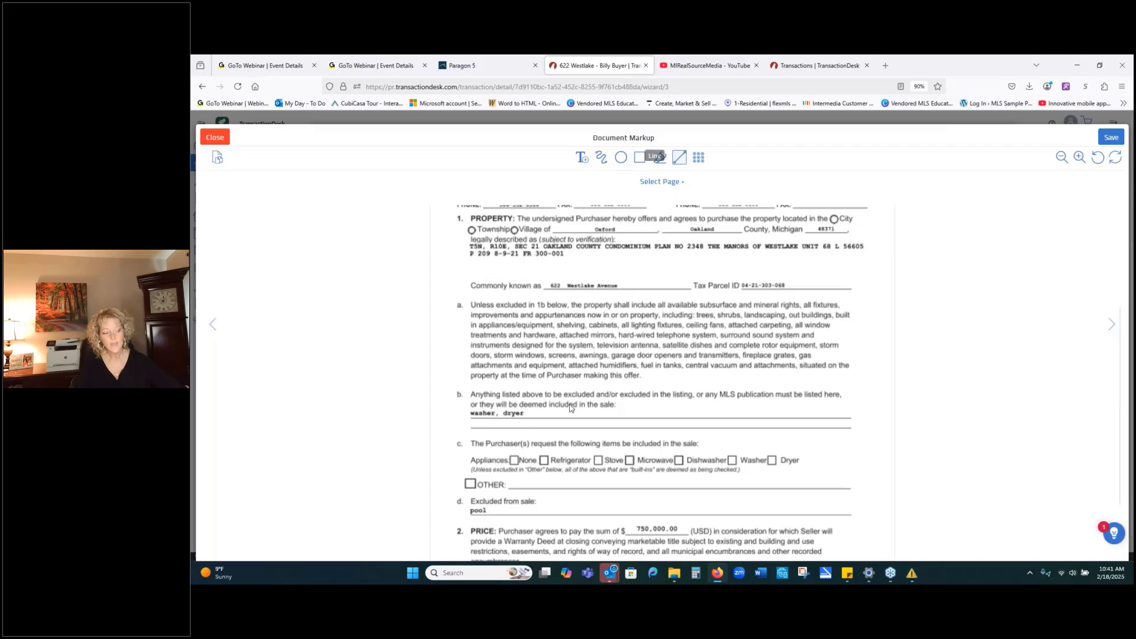
drag(462, 413, 530, 415)
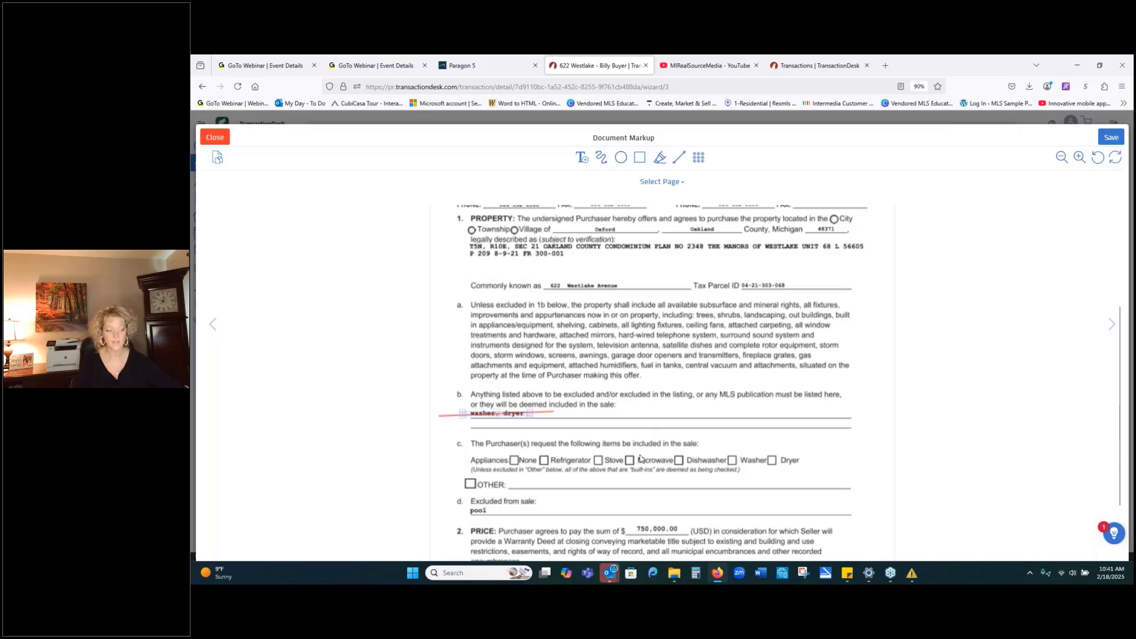
scroll(641, 460, down, 3)
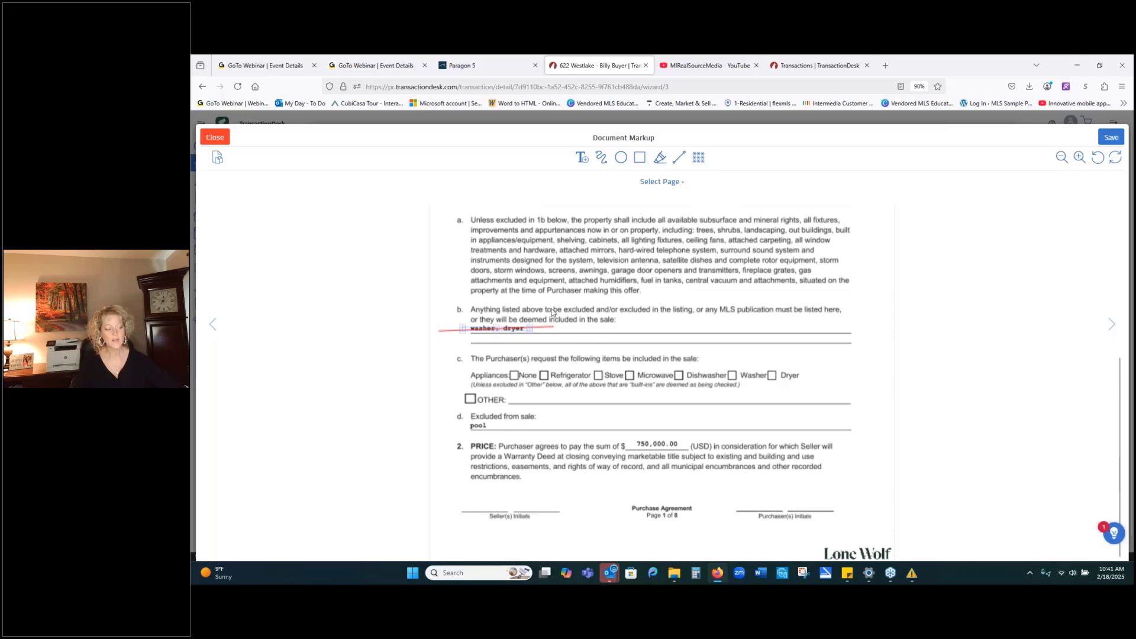
click(679, 158)
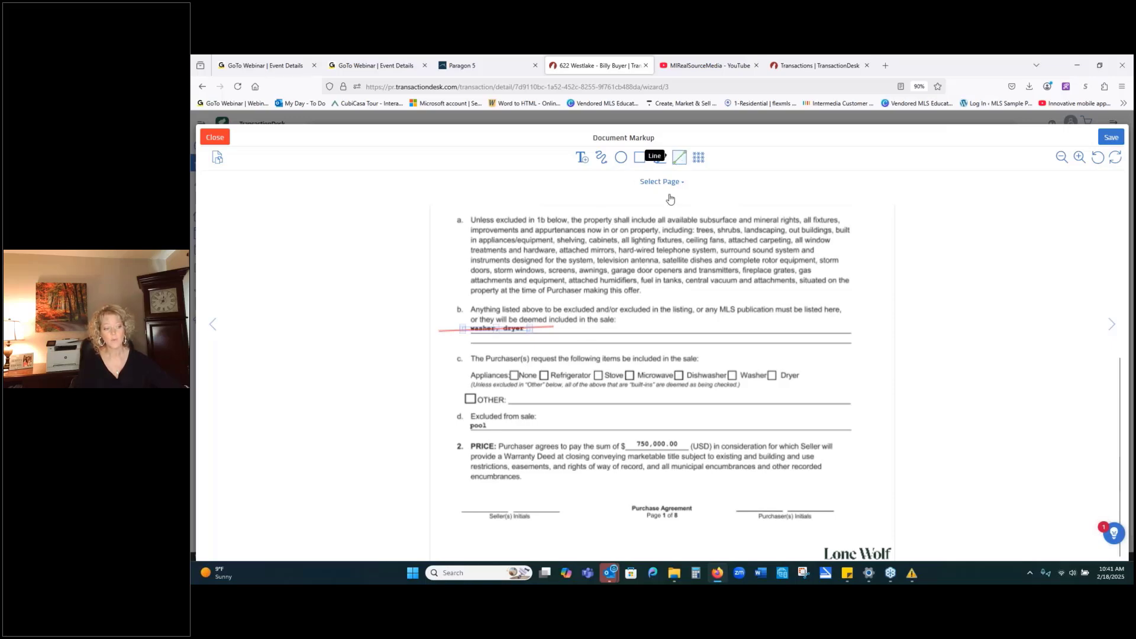
drag(459, 426, 508, 427)
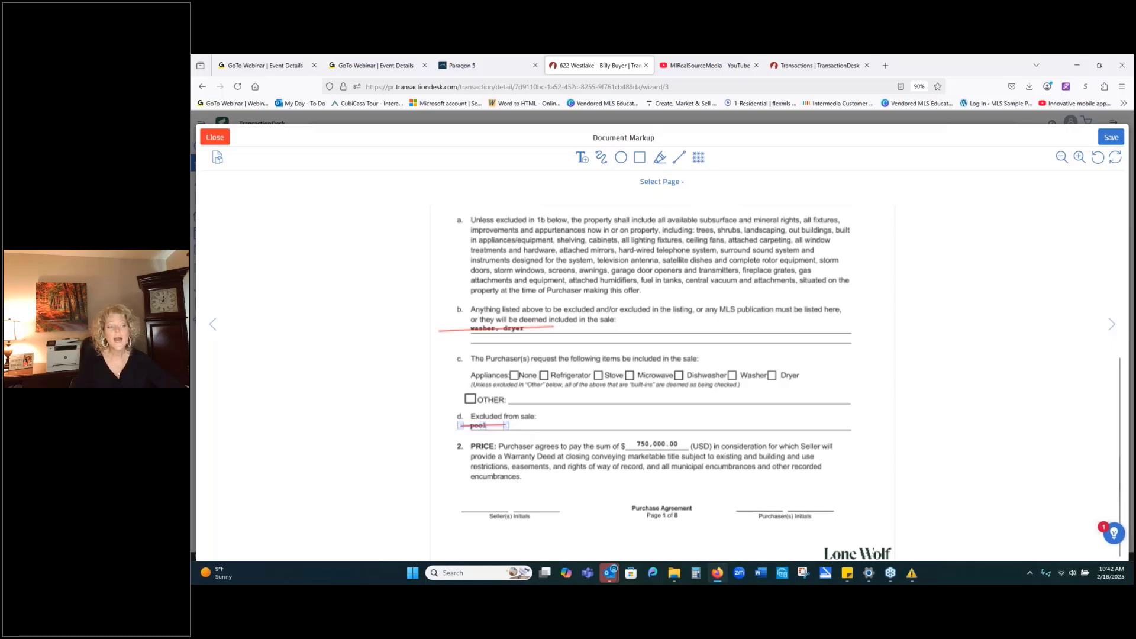
Highlight the opening four lines of paragraph a with the Highlight tool.
click(660, 158)
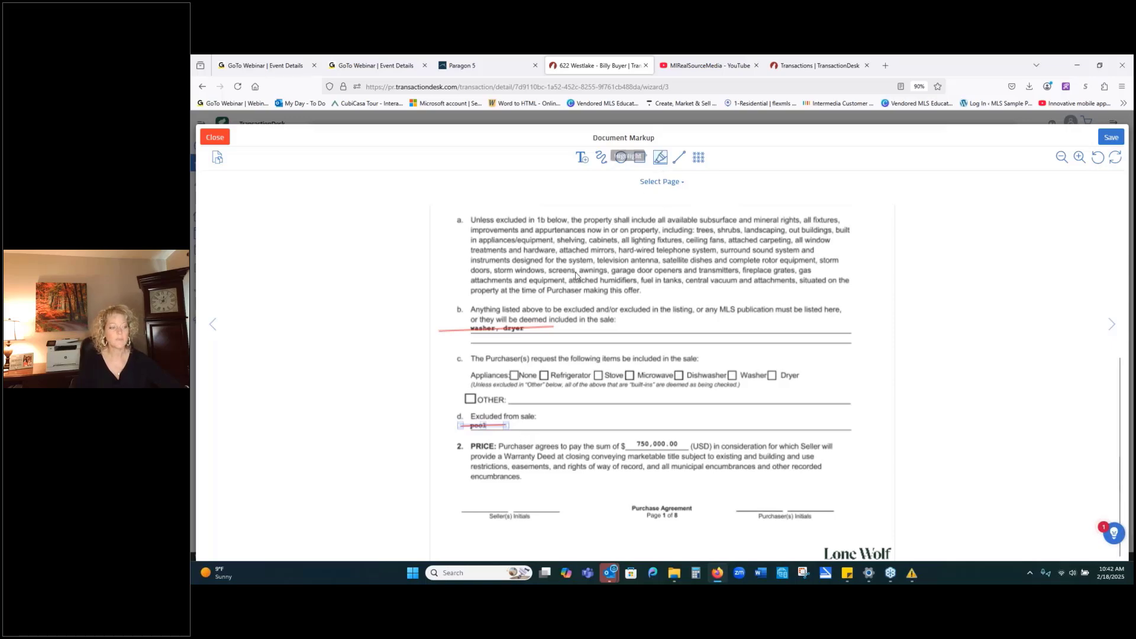
drag(473, 257, 853, 255)
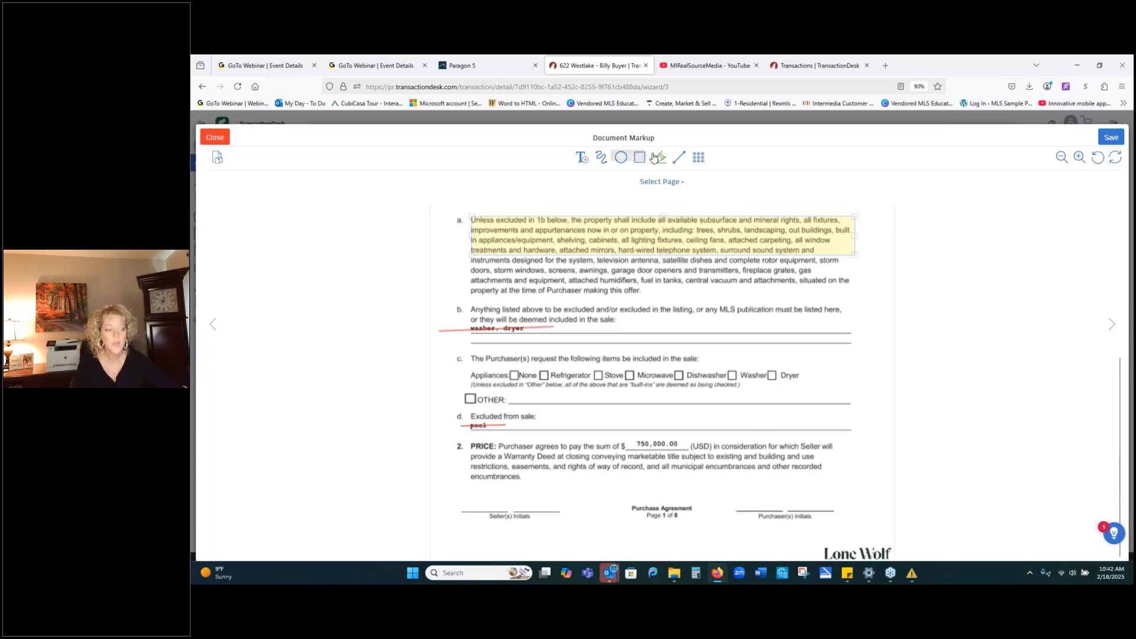
Add a '760,000' text box beside Excluded from sale and select it for formatting.
click(579, 159)
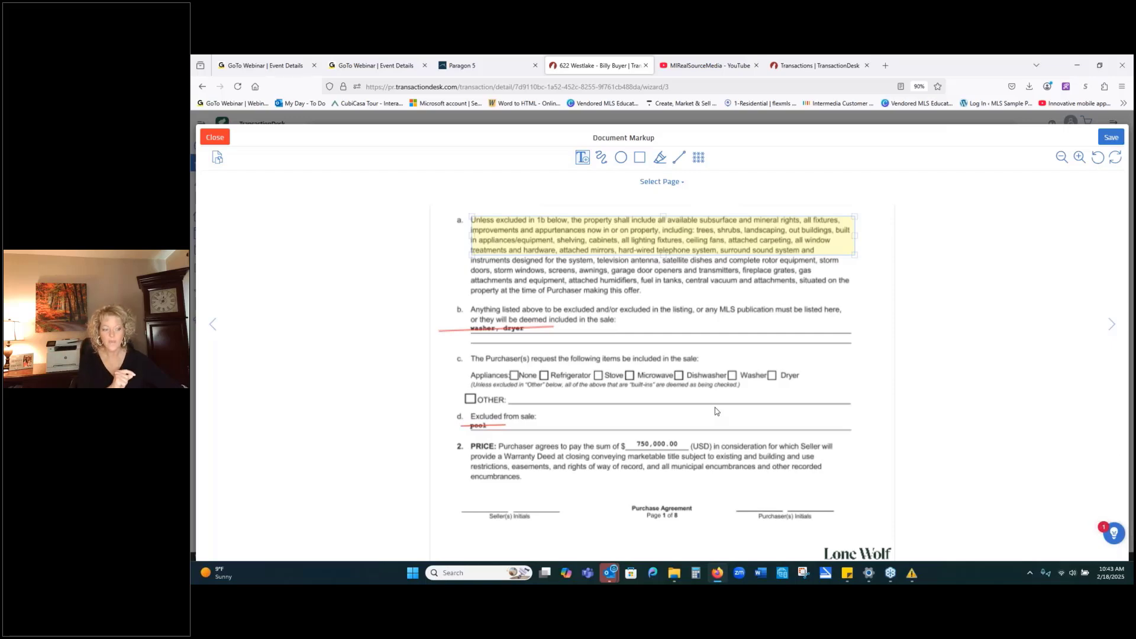
drag(714, 407, 855, 432)
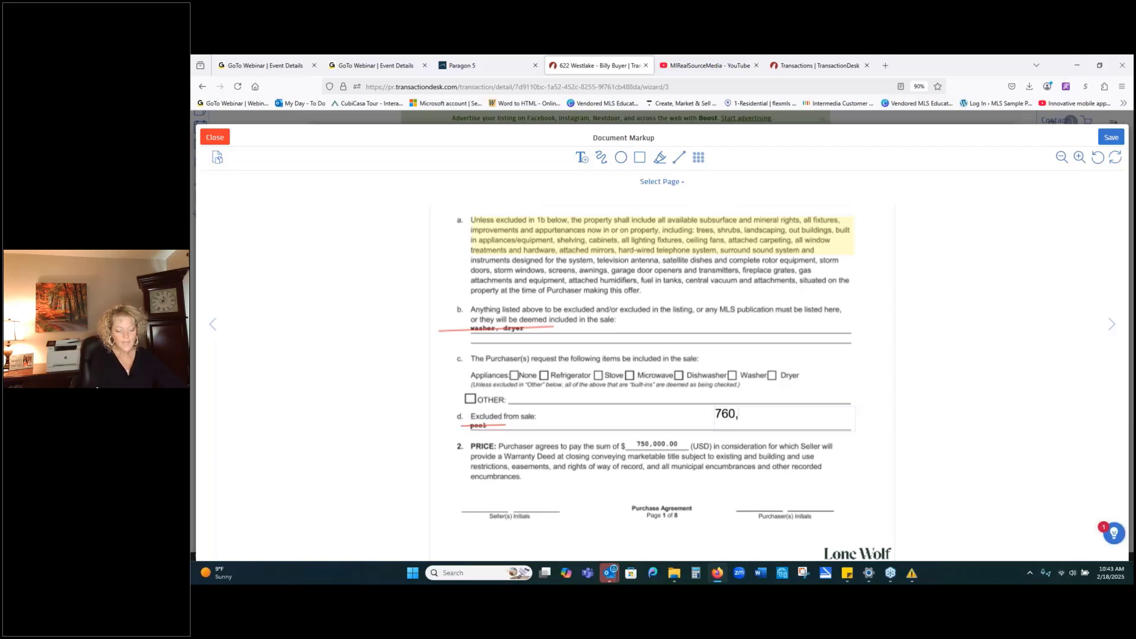
text(000)
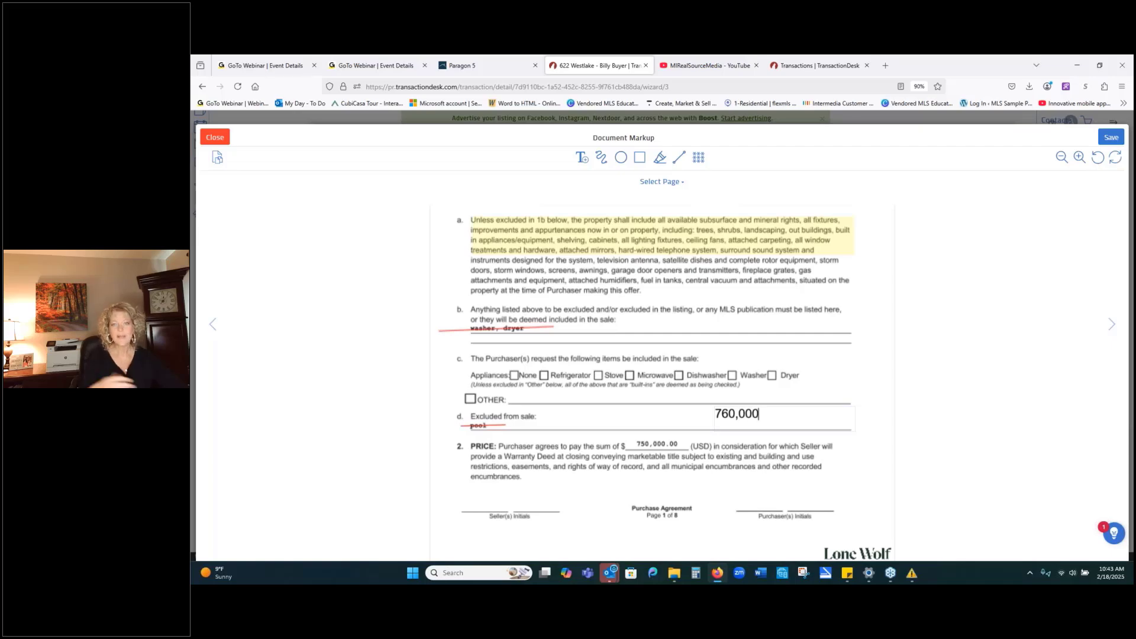
click(822, 402)
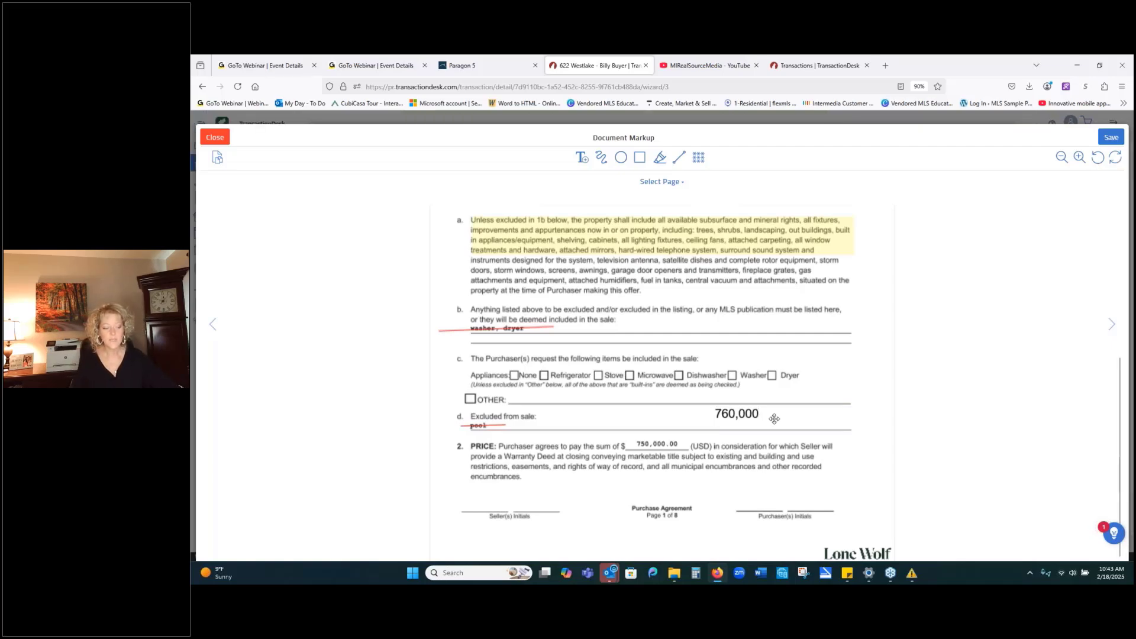
drag(774, 418, 658, 453)
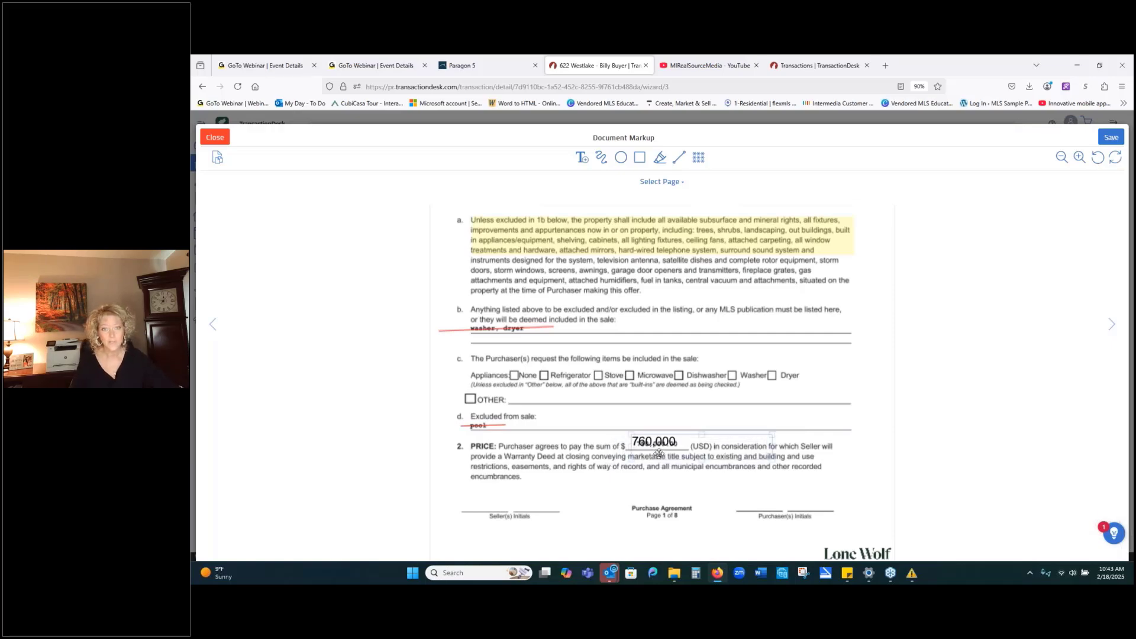
click(669, 464)
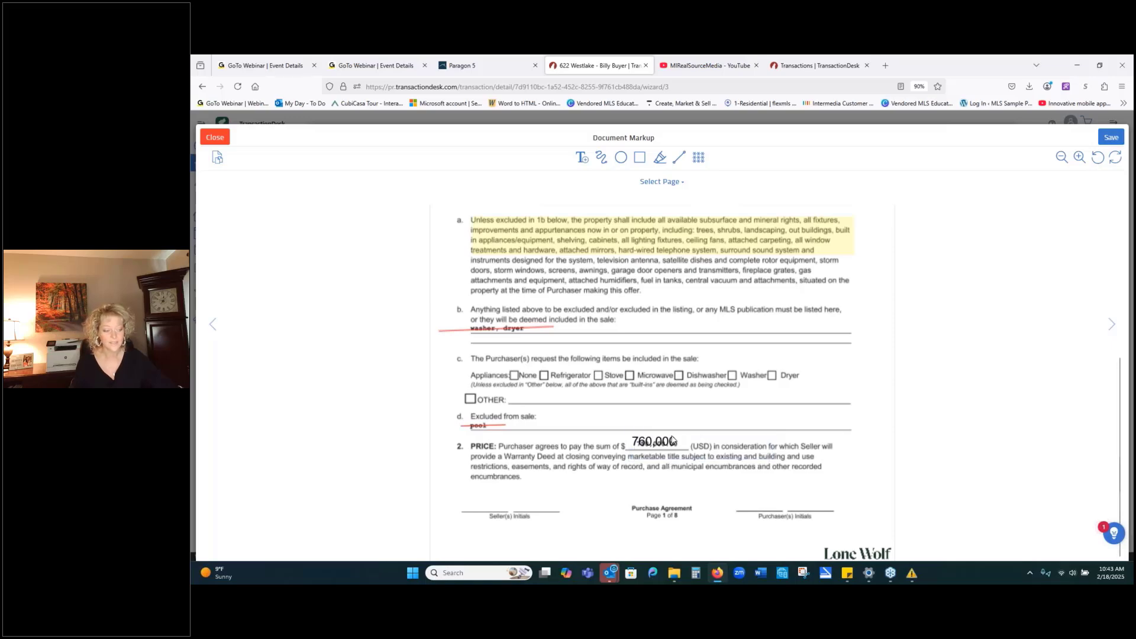
drag(672, 441, 686, 414)
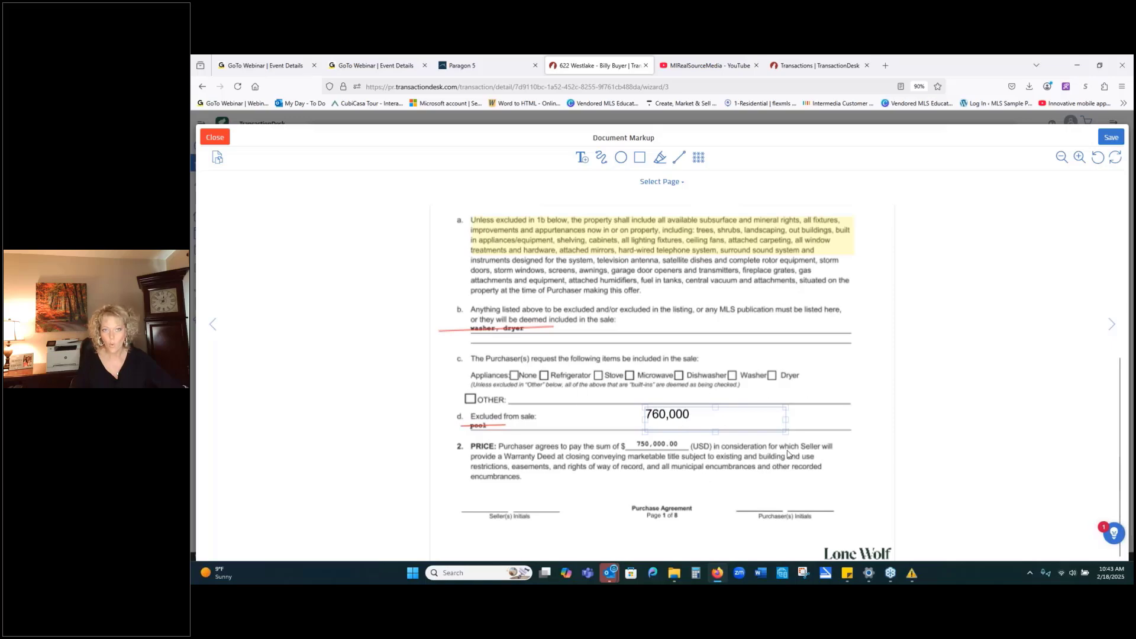
click(703, 419)
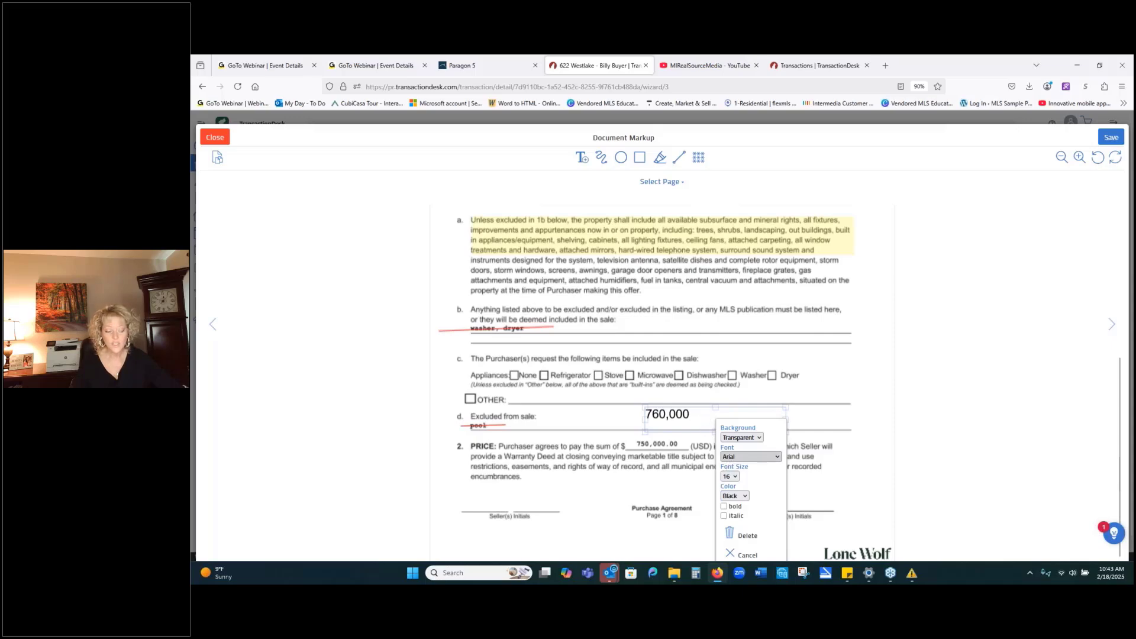
Make the 760,000 text size 10 and bold.
click(732, 476)
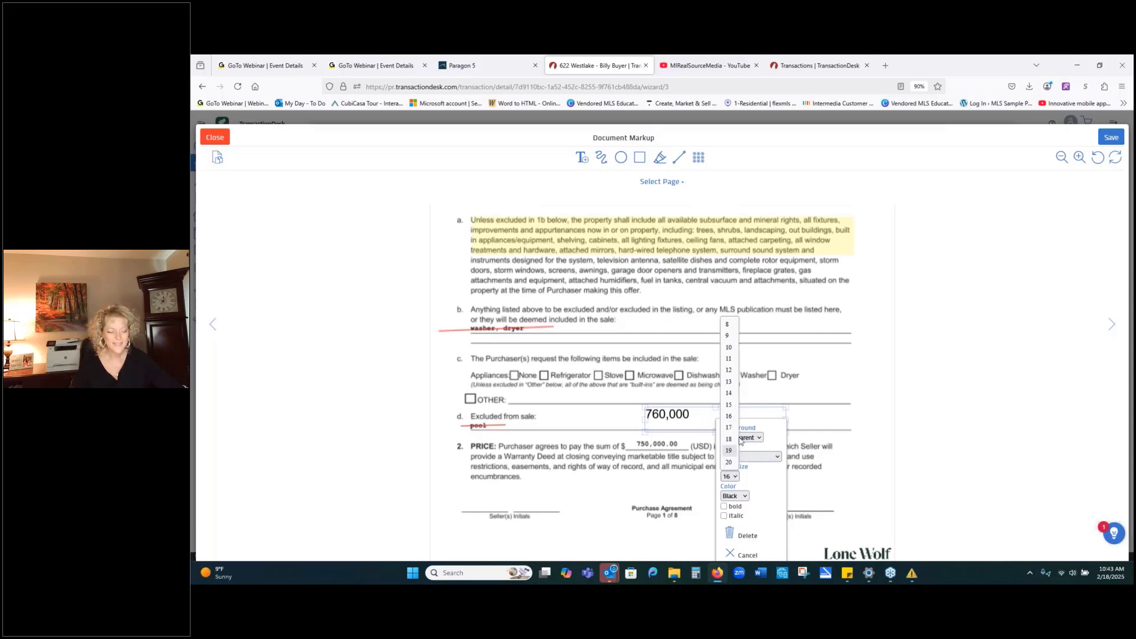
click(729, 347)
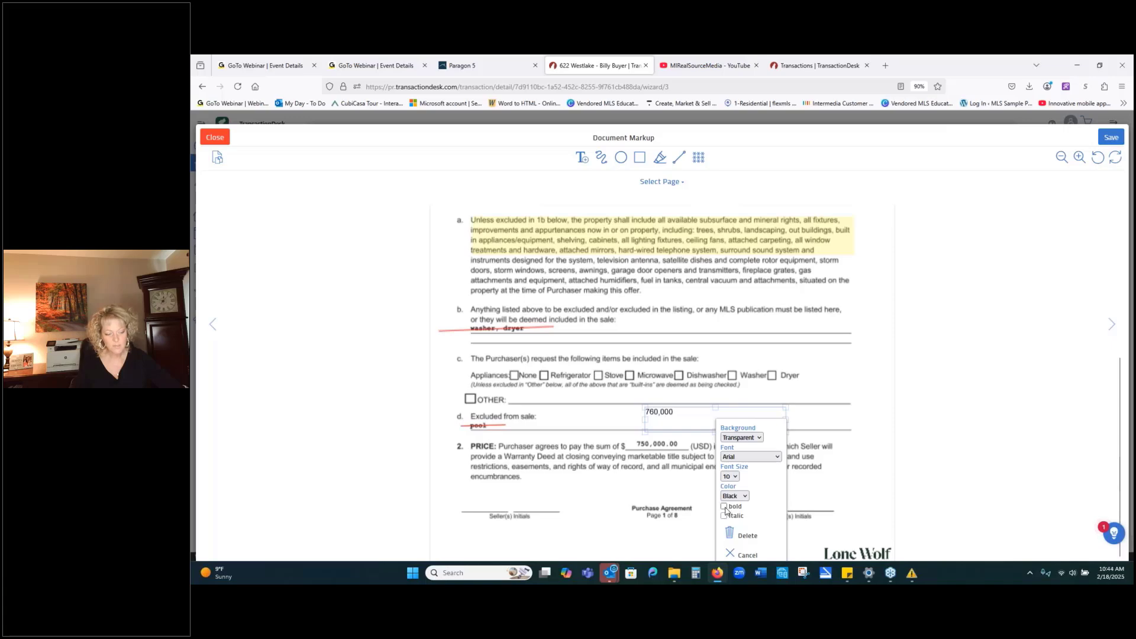
click(726, 508)
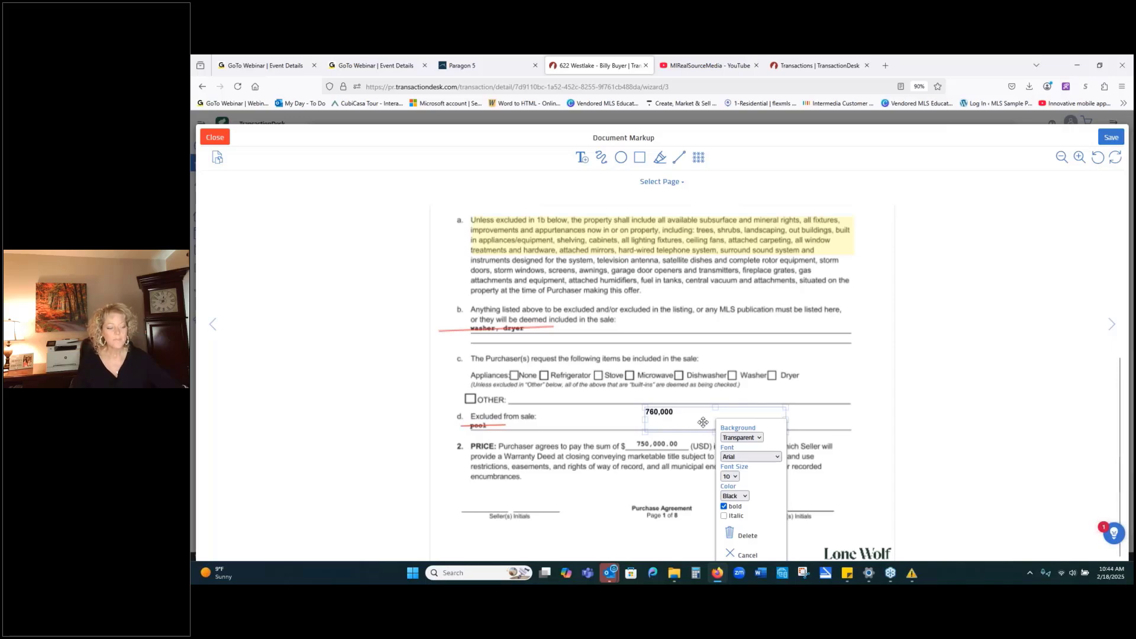
drag(703, 424, 695, 454)
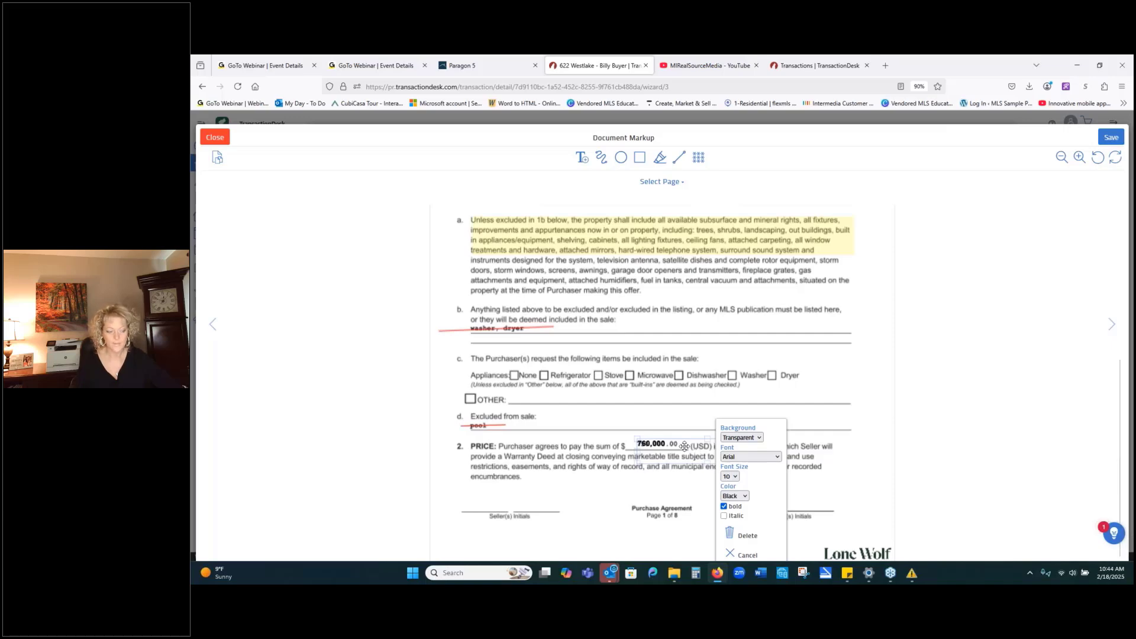
drag(695, 453, 689, 420)
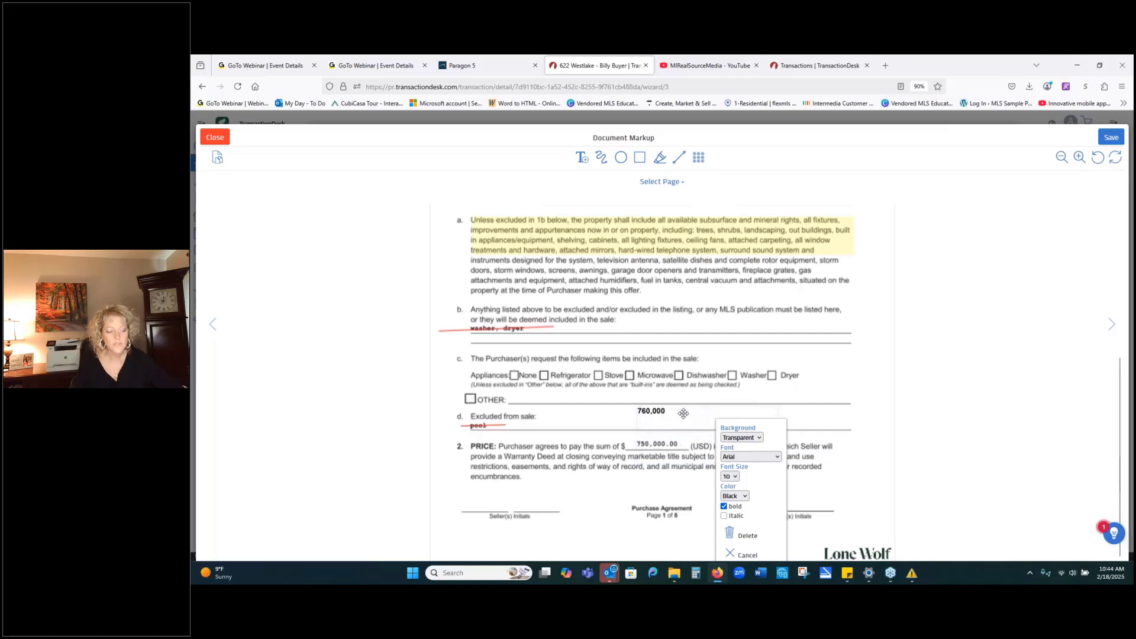
Give the 760,000 box a white background, narrow it, and place it over 750,000.00.
click(759, 439)
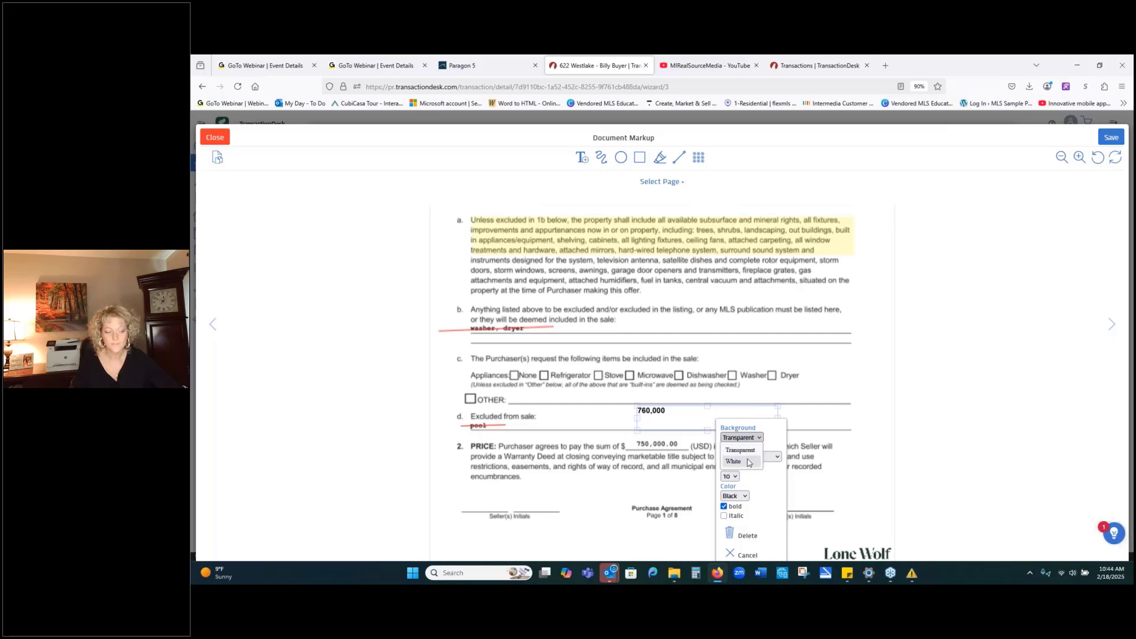
click(749, 462)
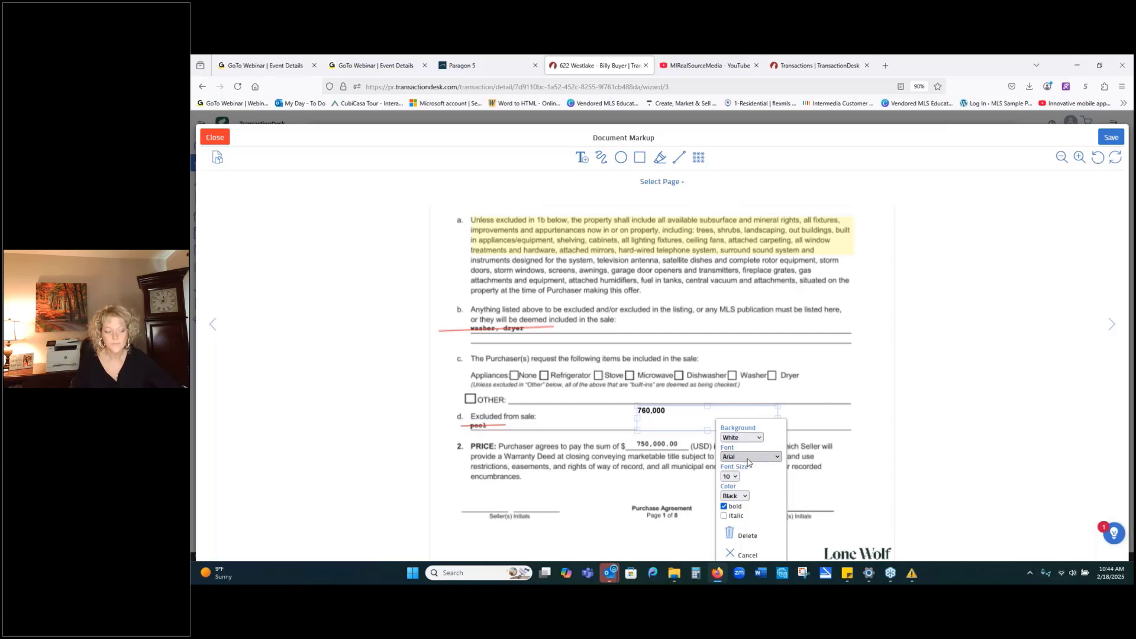
click(814, 424)
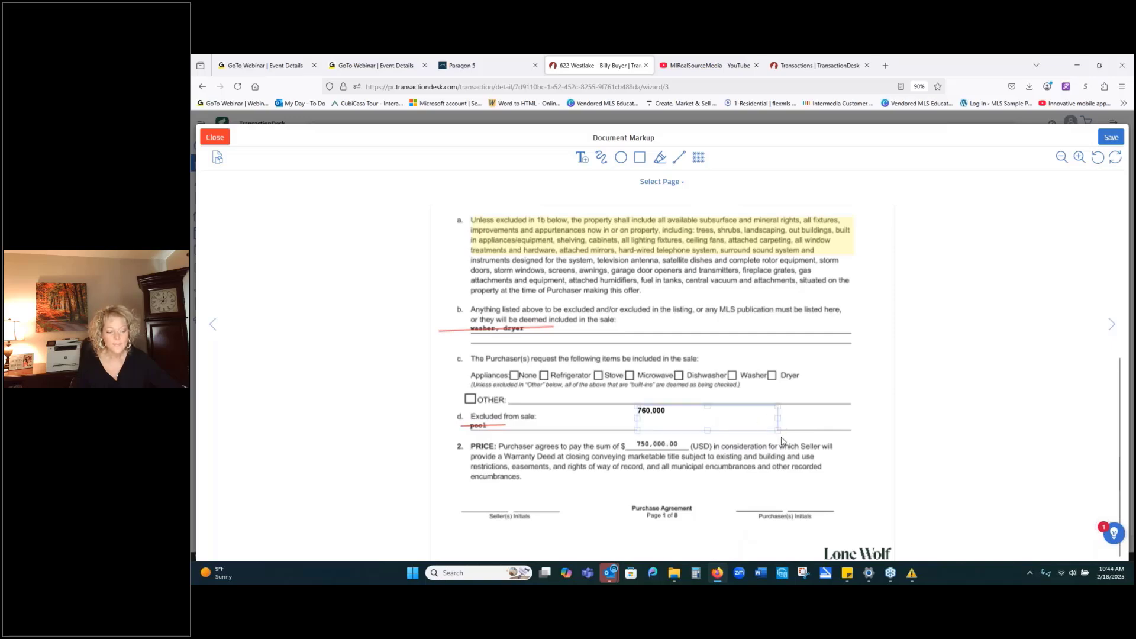
drag(778, 430, 671, 412)
click(672, 406)
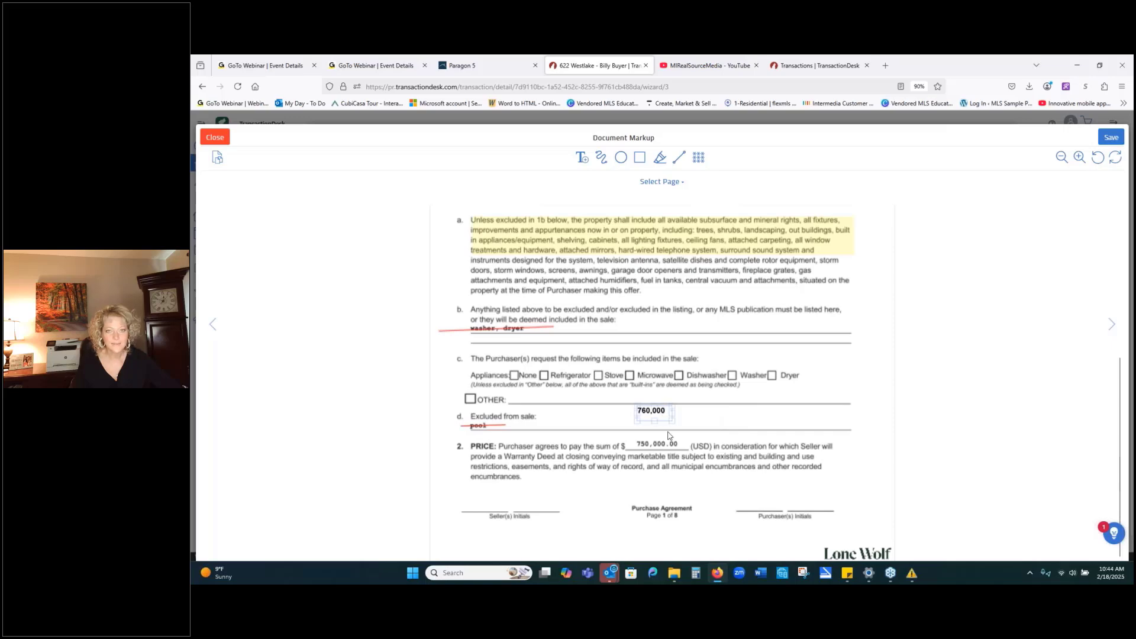
drag(653, 416, 689, 444)
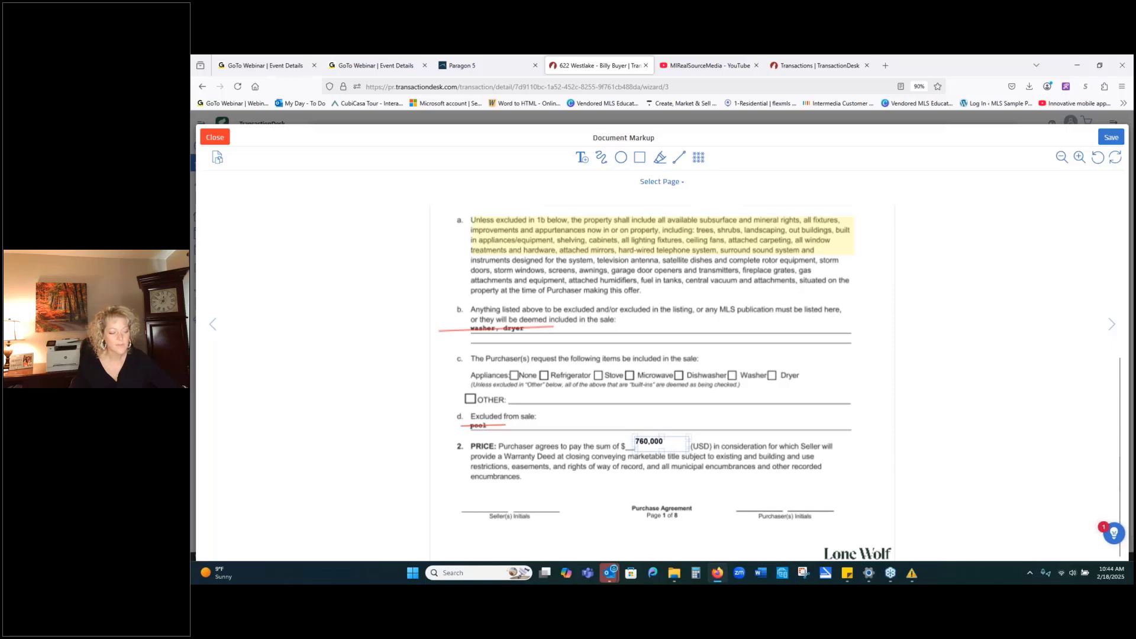
Nudge the 760,000 text just above the price line and set its font size to 9.
click(673, 447)
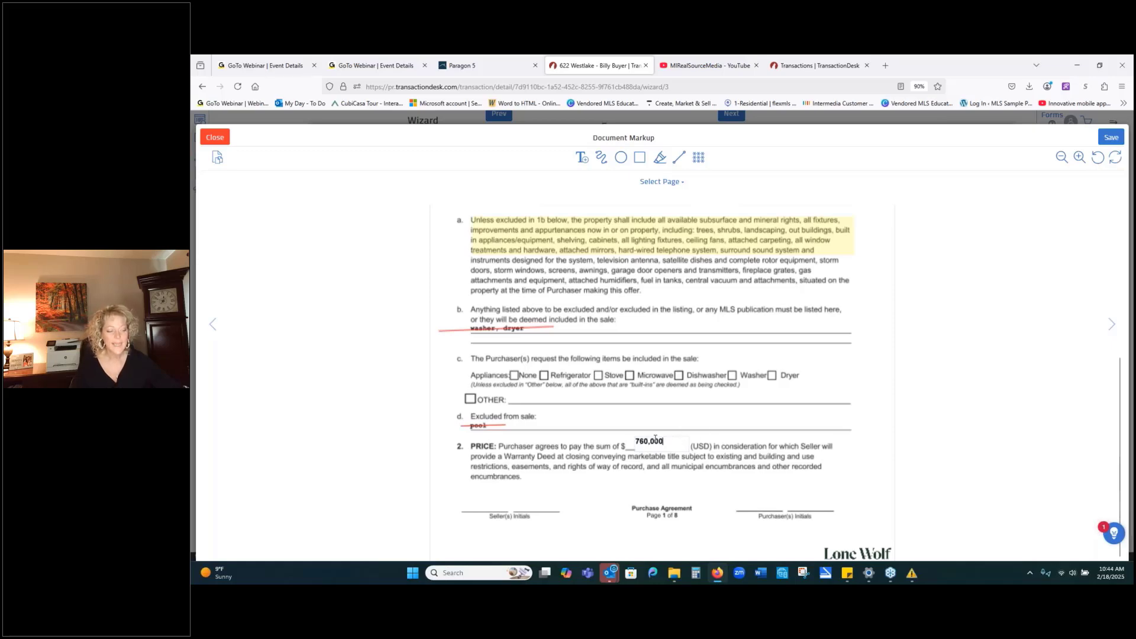
drag(659, 441, 657, 439)
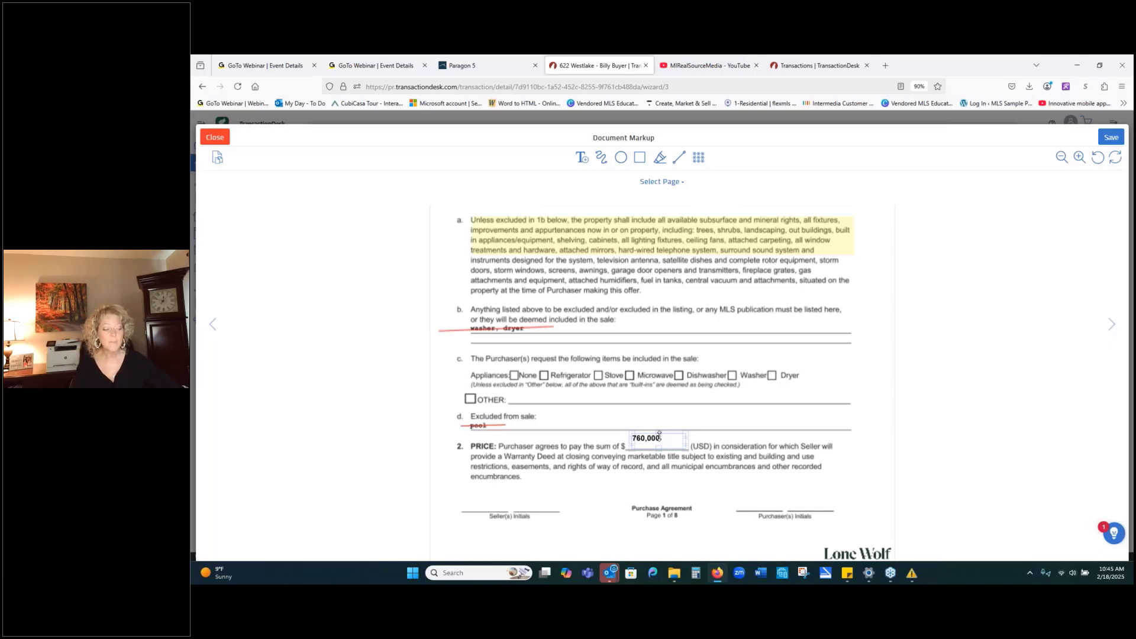
click(659, 436)
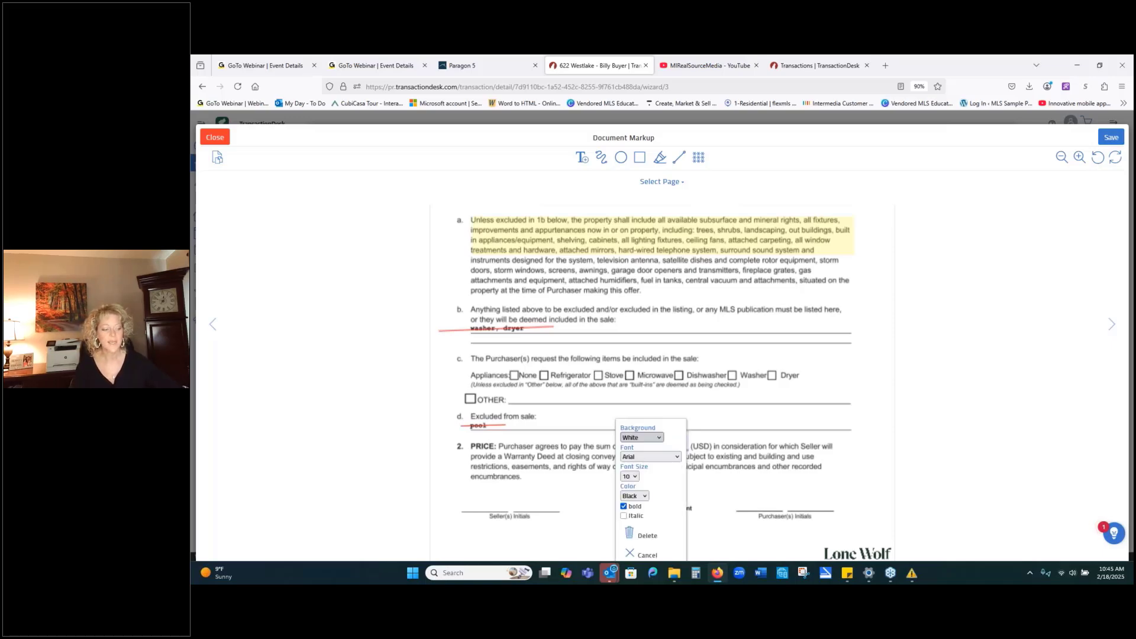
click(629, 477)
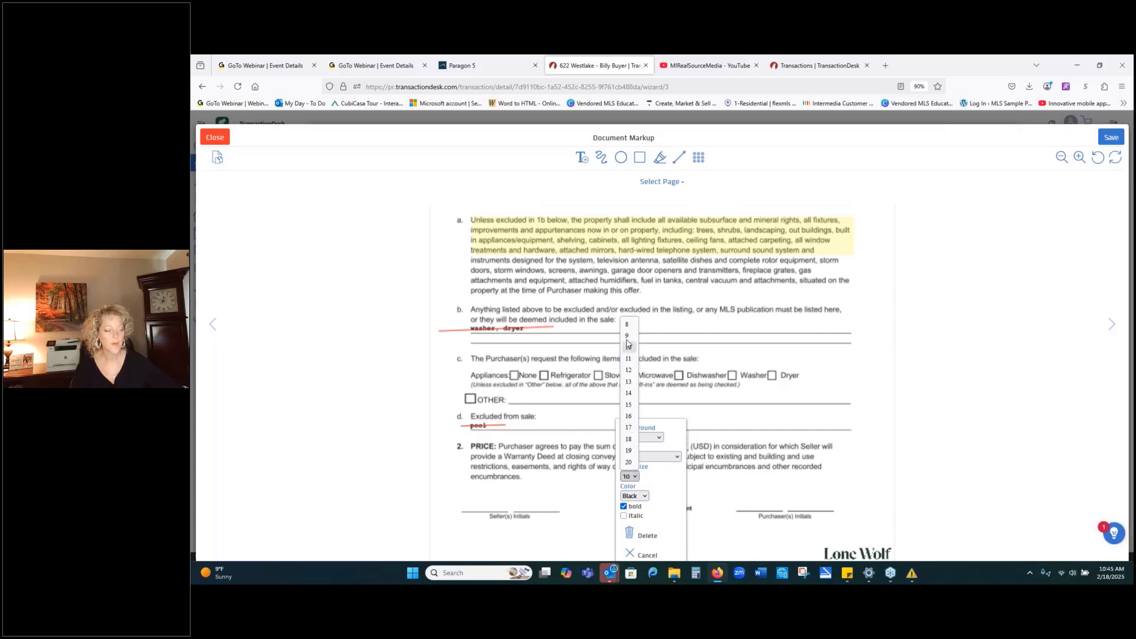
click(629, 337)
click(708, 495)
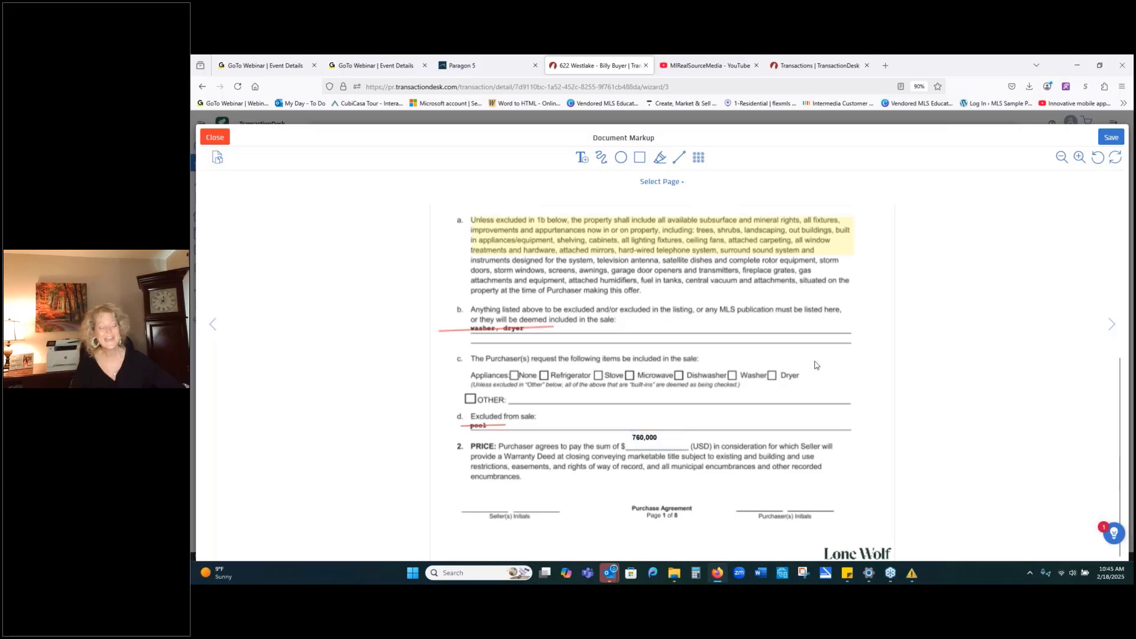
scroll(815, 365, down, 1)
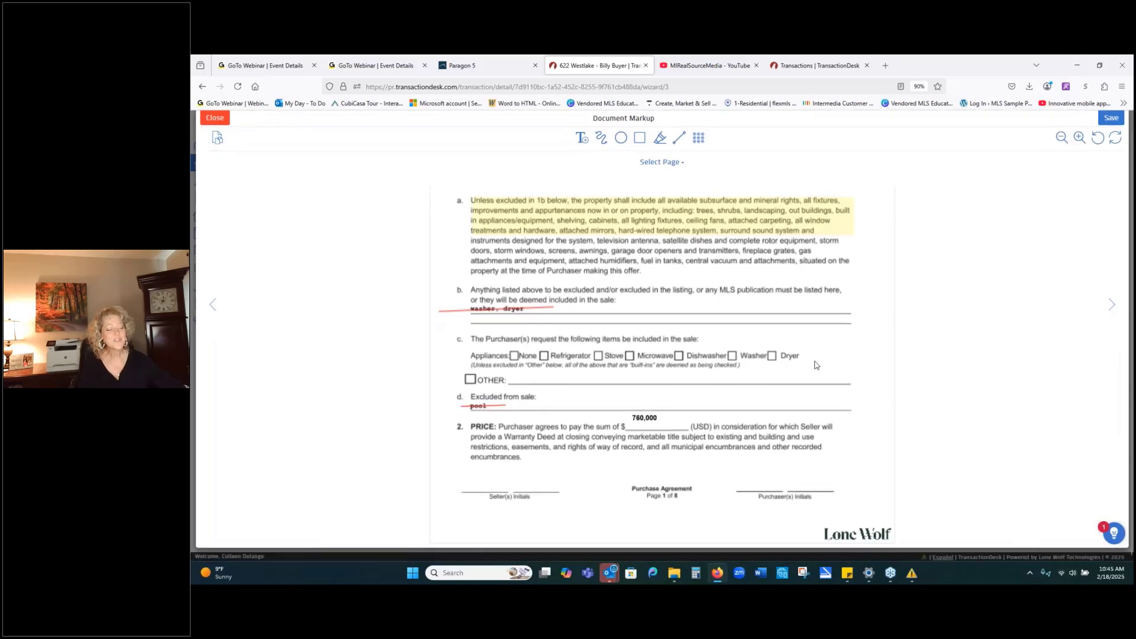
scroll(815, 365, up, 1)
click(680, 186)
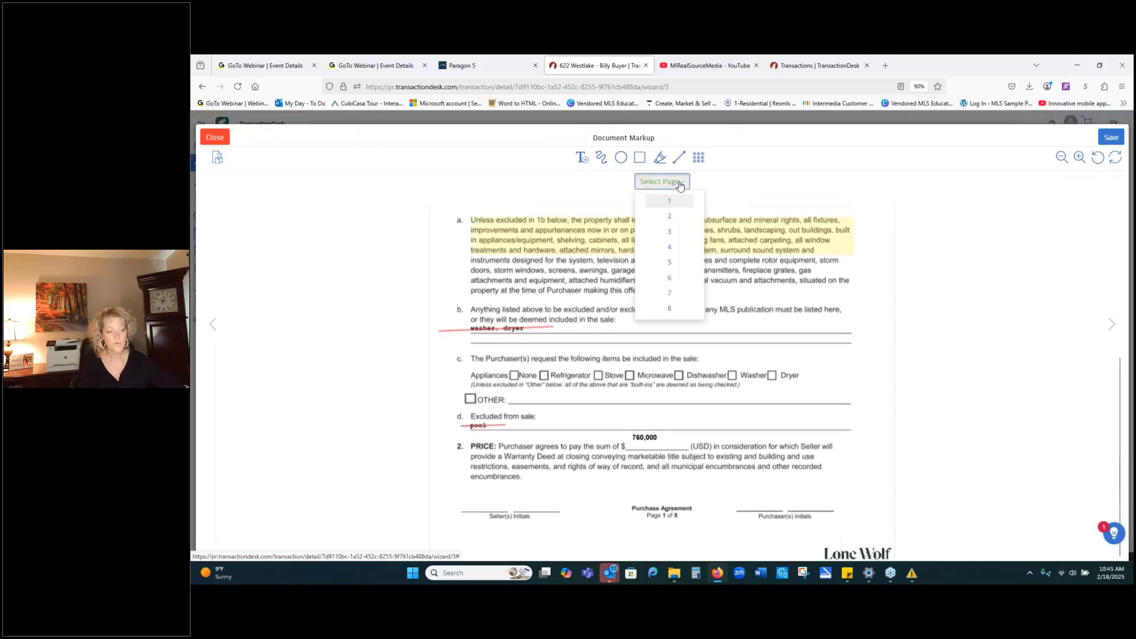
click(666, 217)
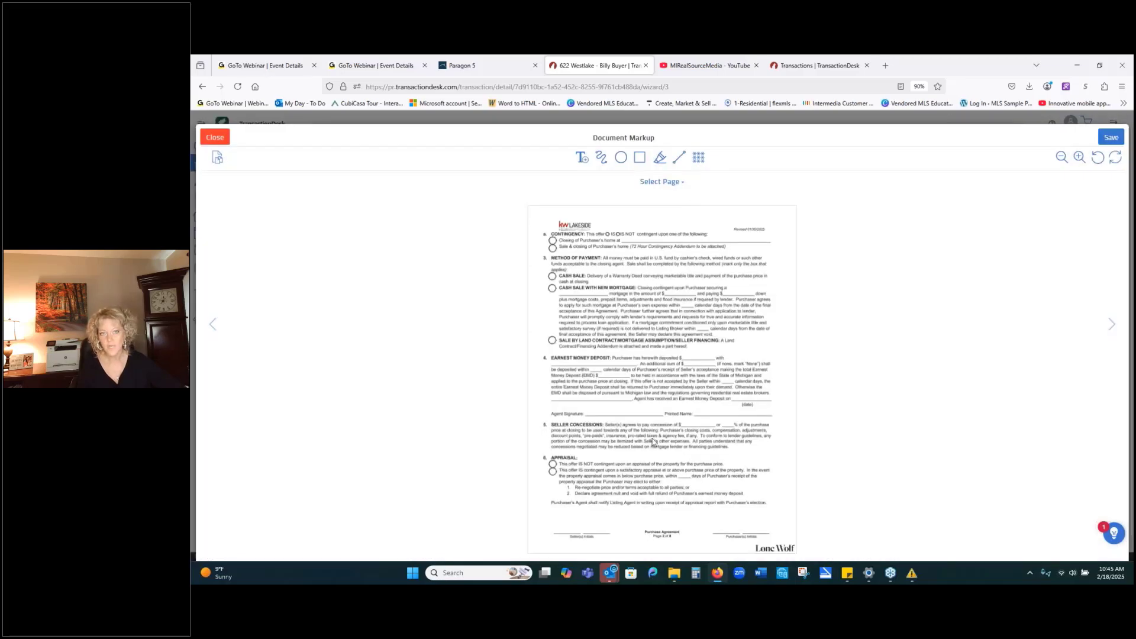
click(660, 182)
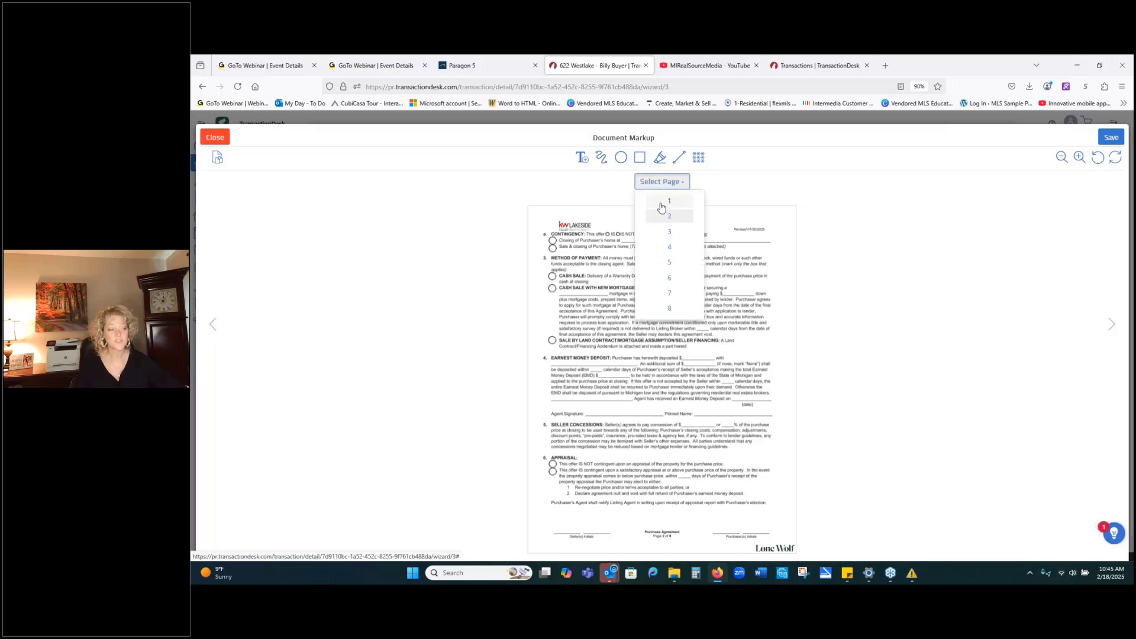
click(661, 202)
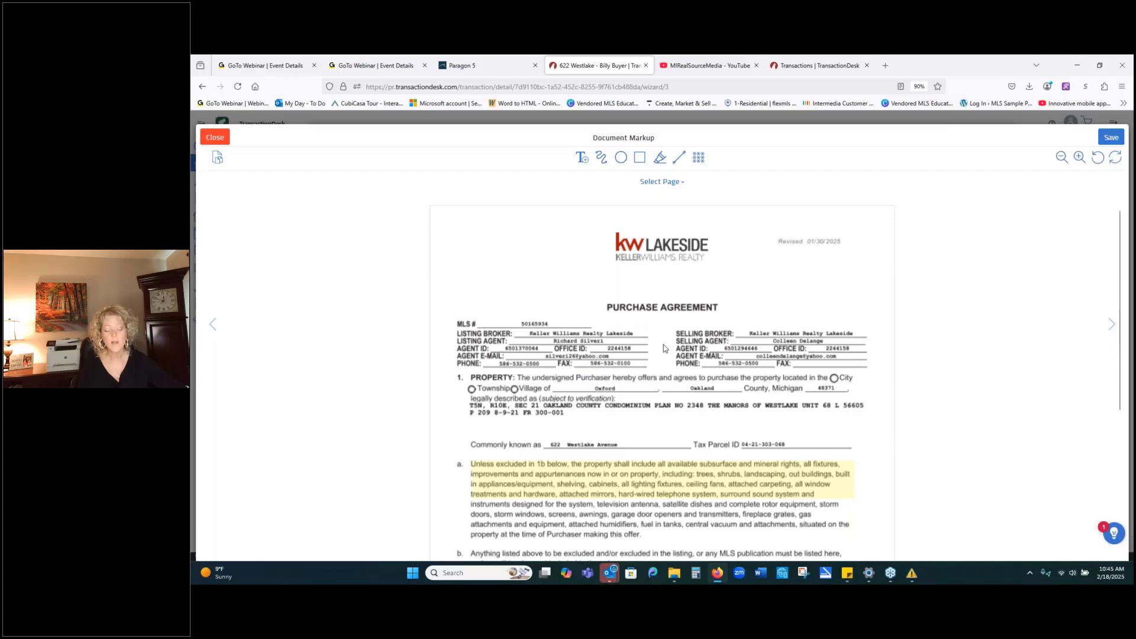
scroll(727, 379, down, 1)
scroll(727, 379, down, 1)
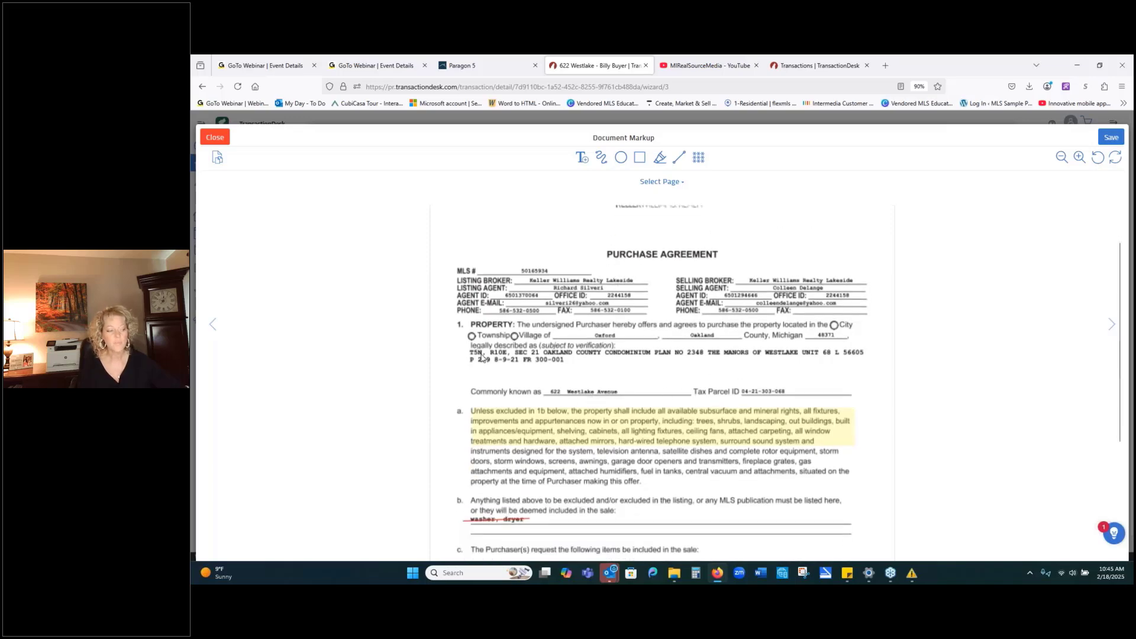
scroll(678, 362, down, 3)
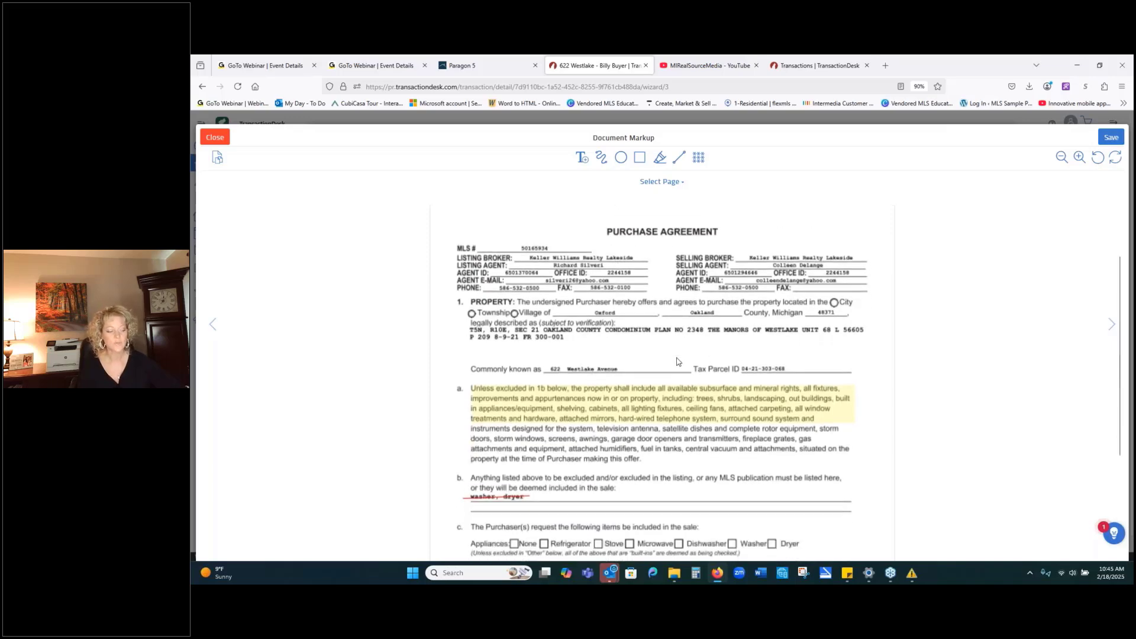
scroll(678, 362, up, 3)
scroll(677, 362, up, 1)
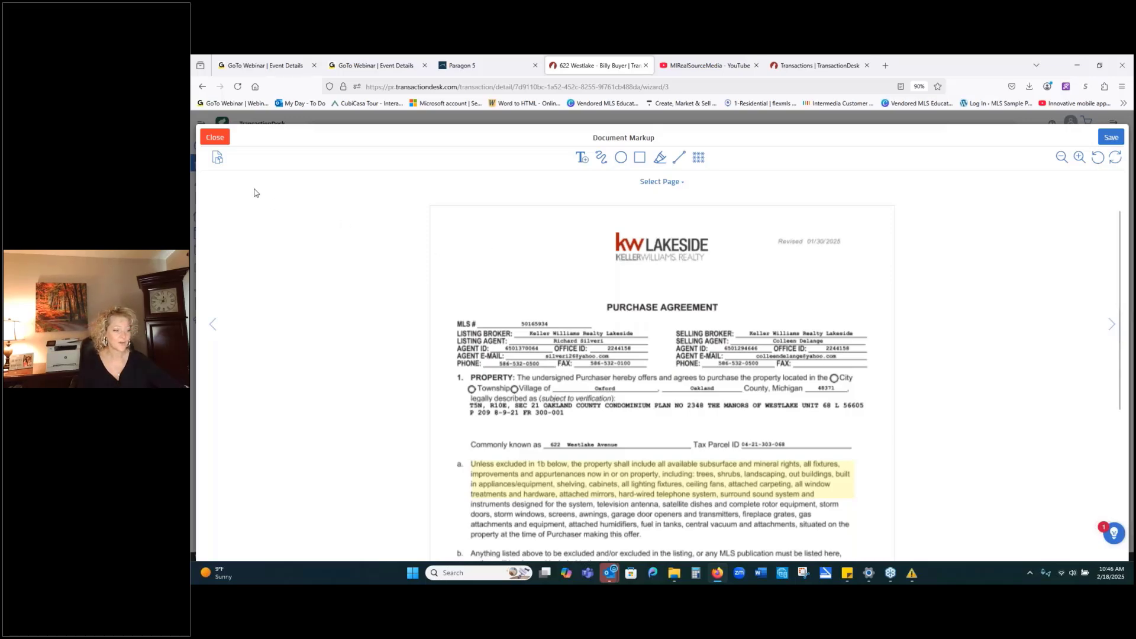
Close the markup editor and save the changes to the purchase agreement.
click(214, 138)
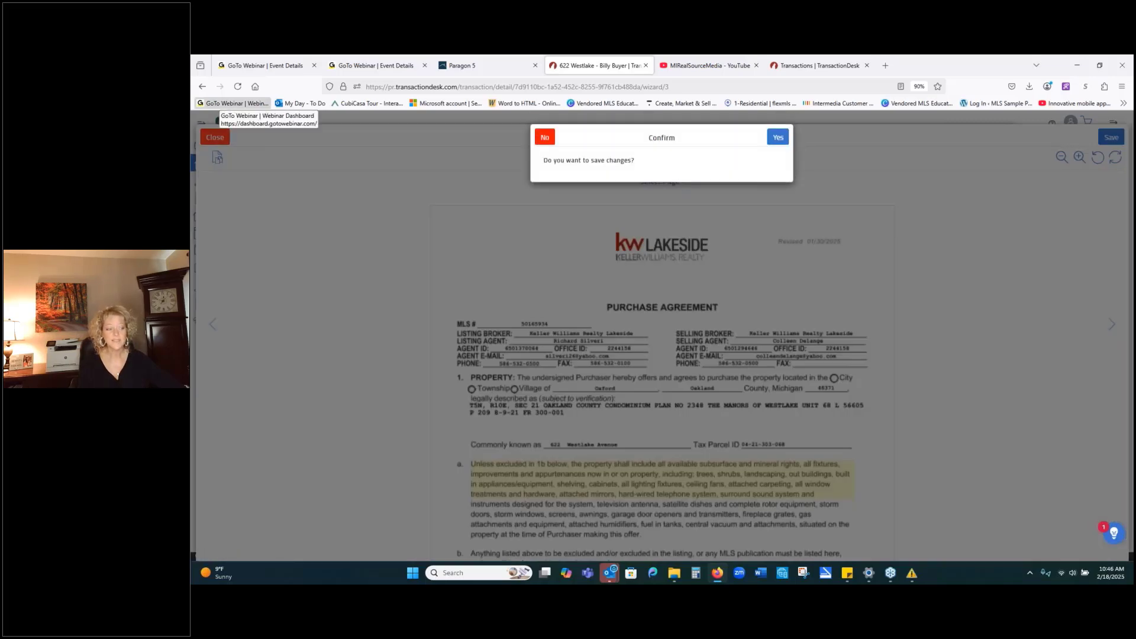
click(778, 138)
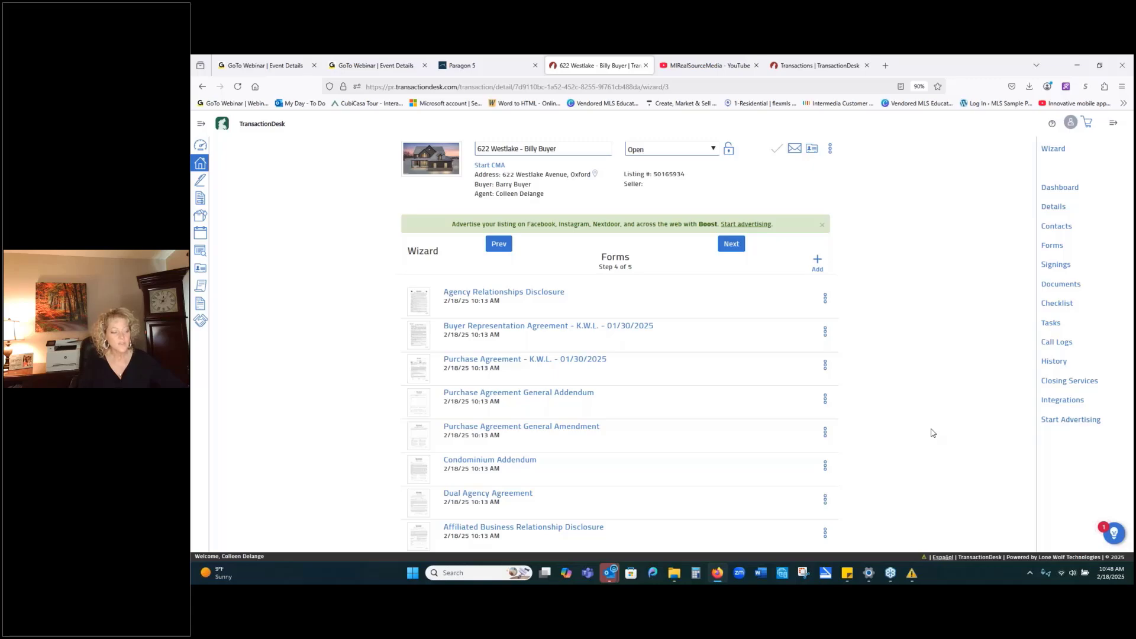
Preview the Purchase Agreement - K.W.L. - 01/30/2025 form from its row's action menu.
click(825, 366)
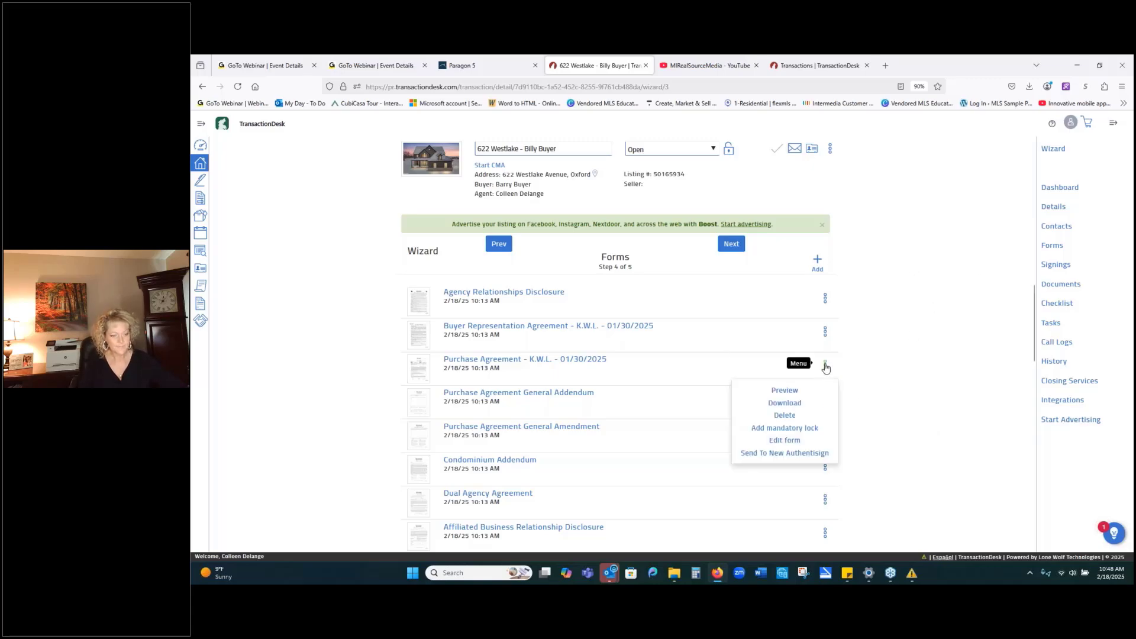
click(786, 391)
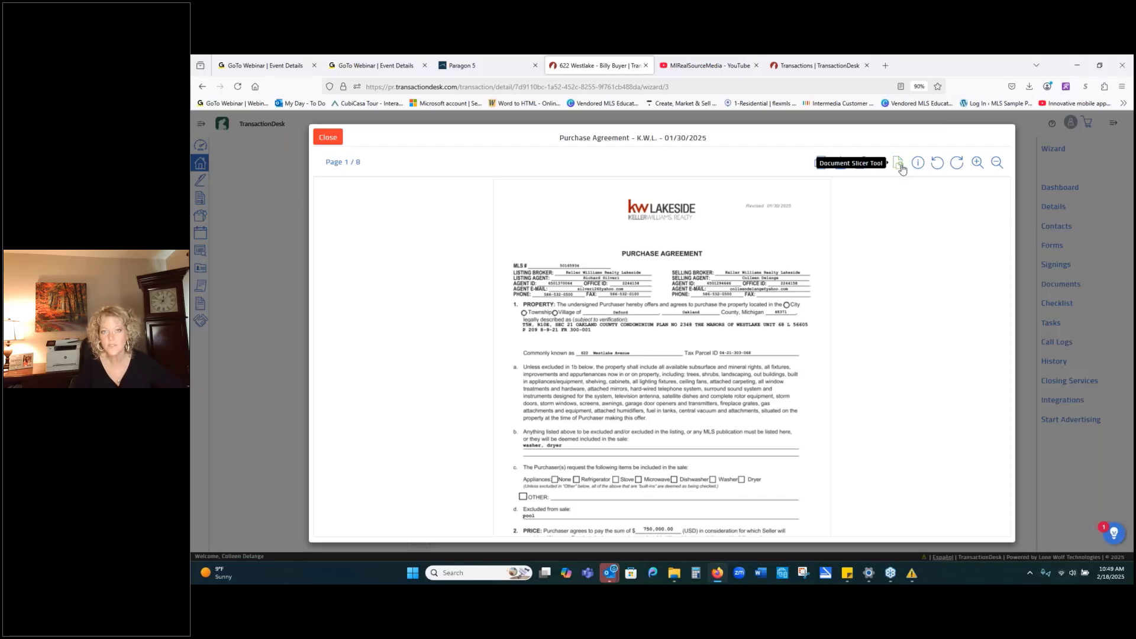
Select agreement pages 3 through 8 in the Document Slicer and start saving them separately.
click(900, 165)
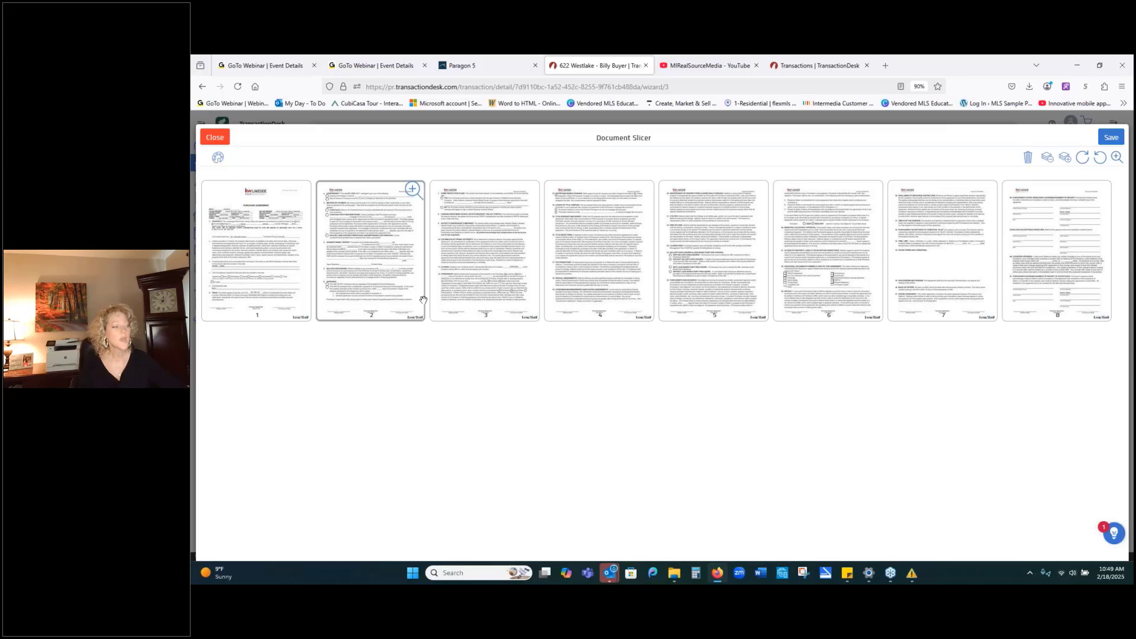
drag(500, 302, 1040, 290)
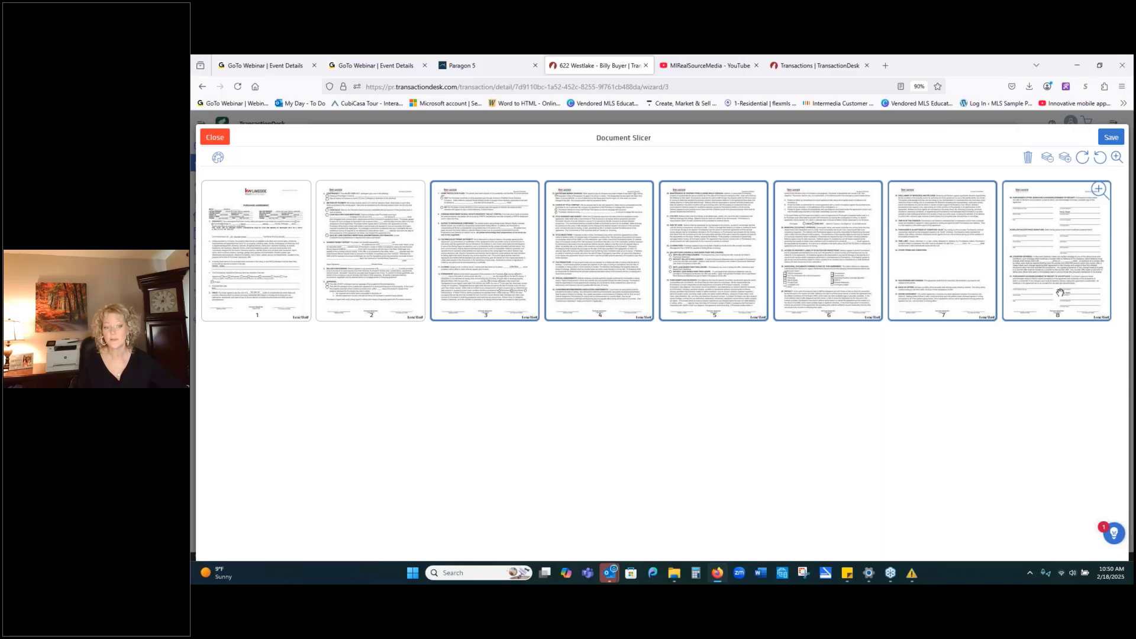
click(1108, 136)
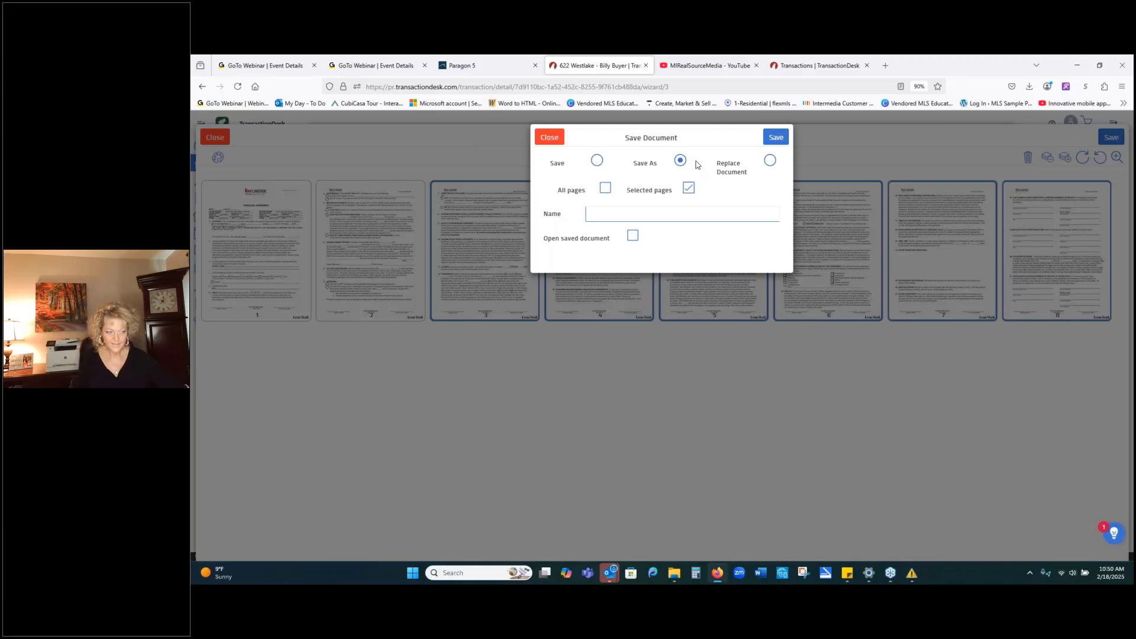
Save the selected pages as a new counter offer document named for the buyer, opening it afterward.
click(690, 213)
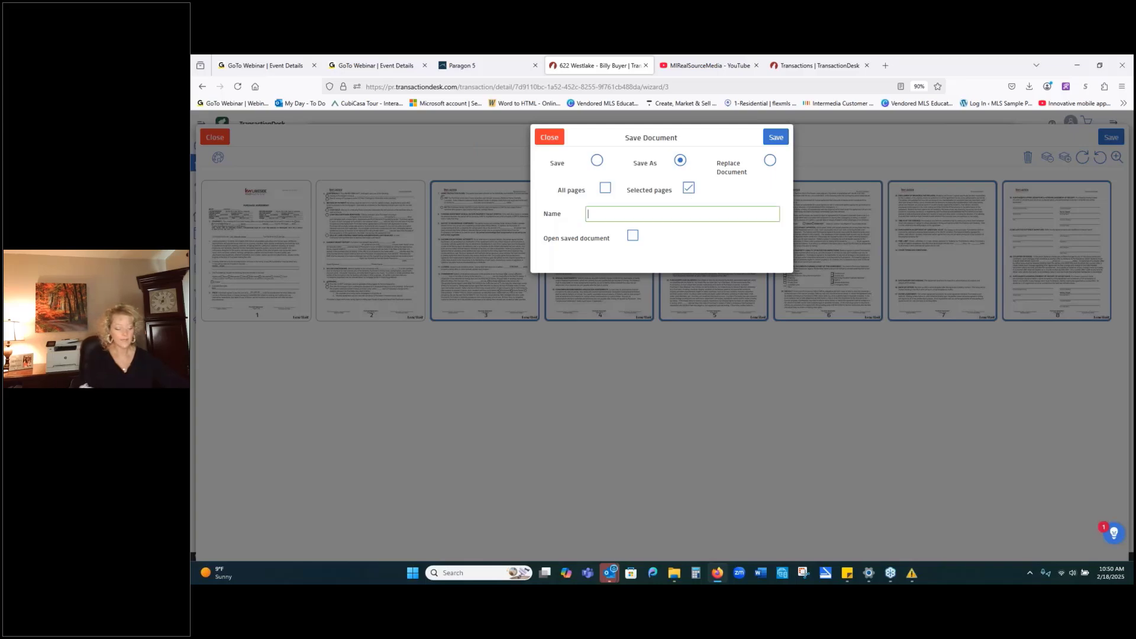
text(Counter)
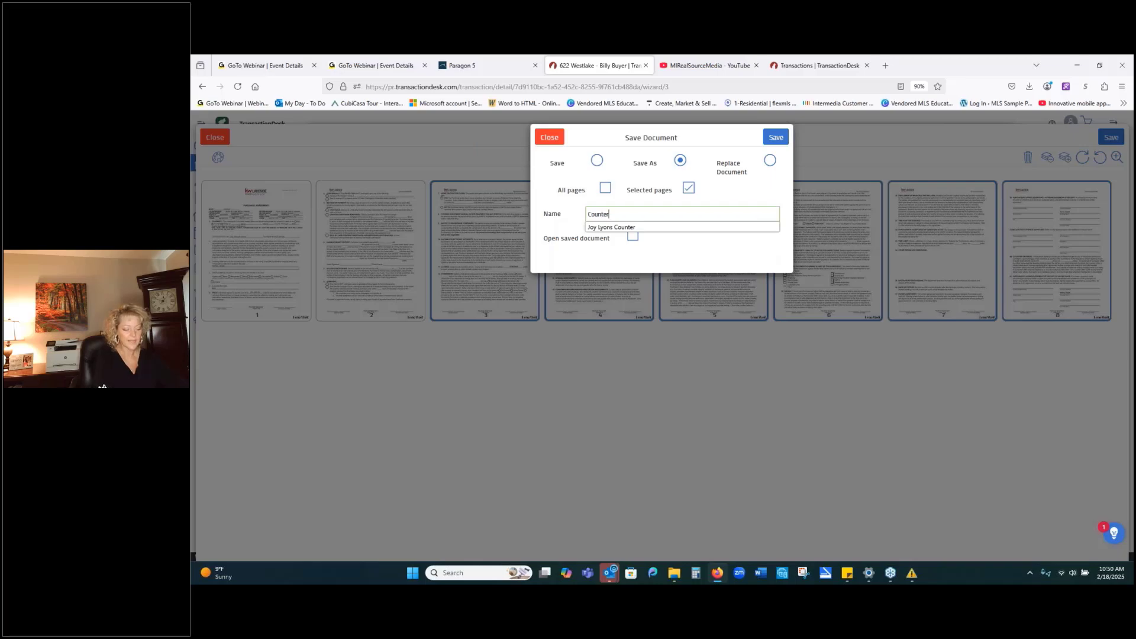
text( Offer f)
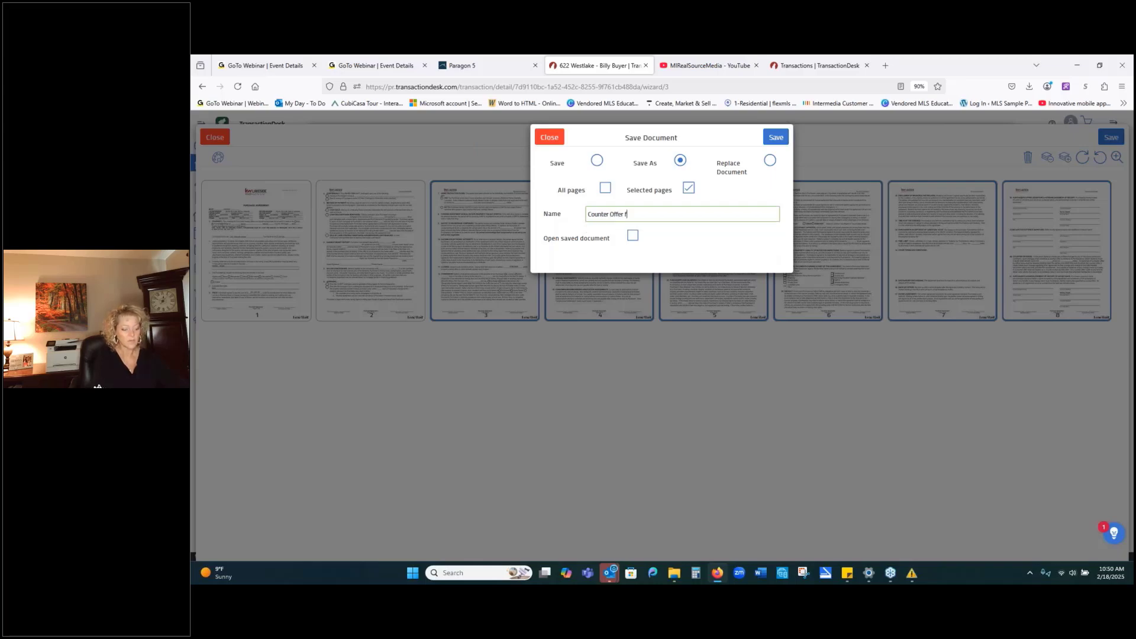
text(or Lisa)
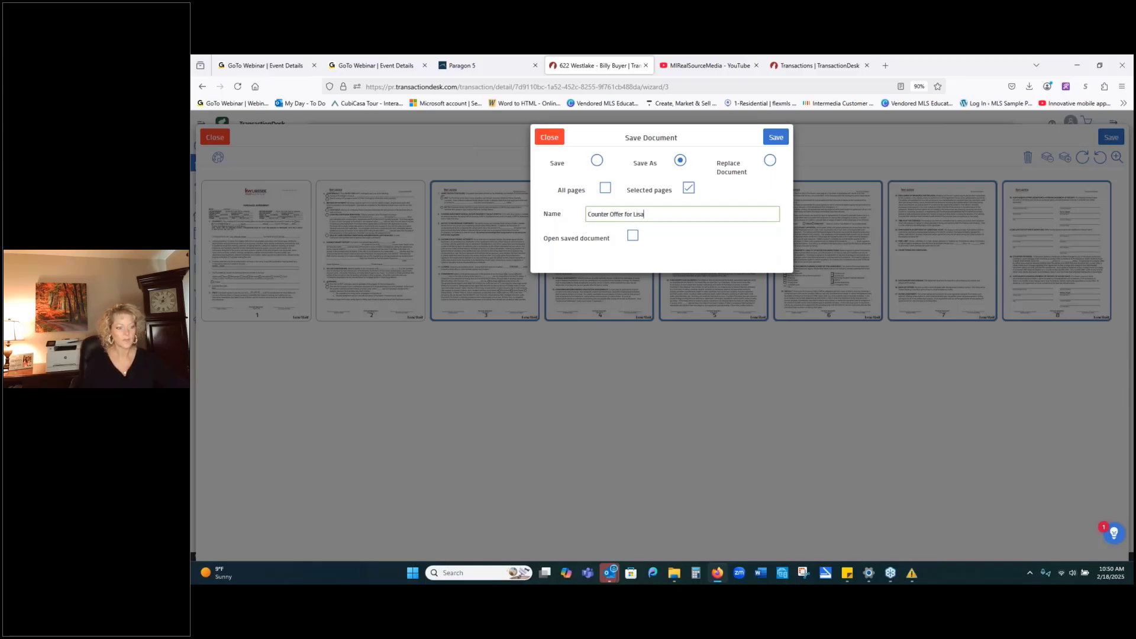
click(633, 238)
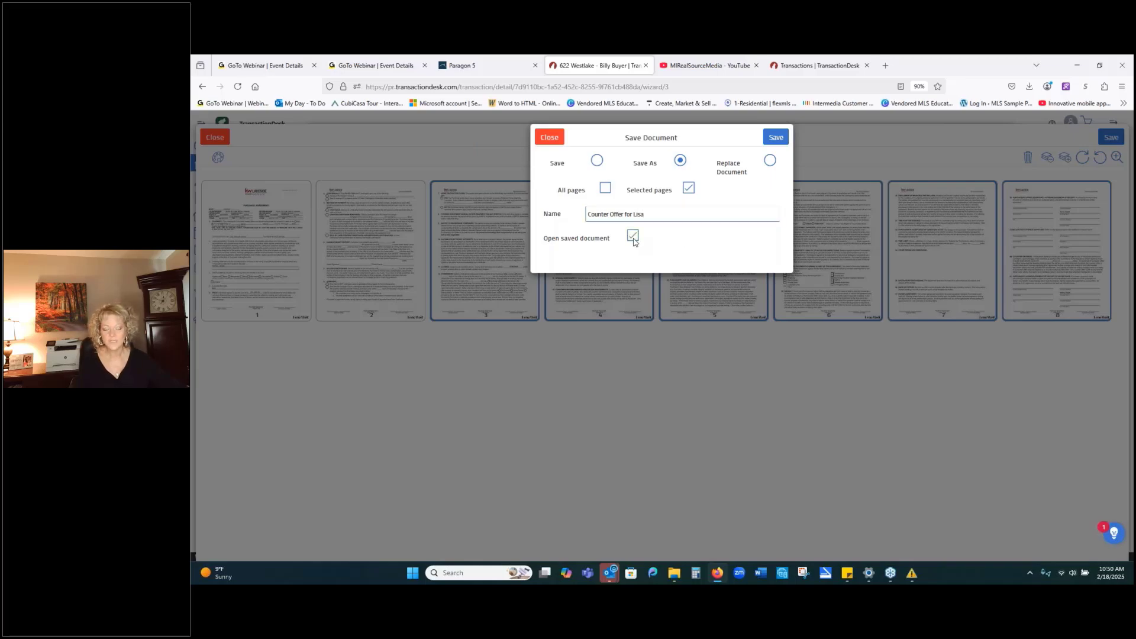
click(774, 139)
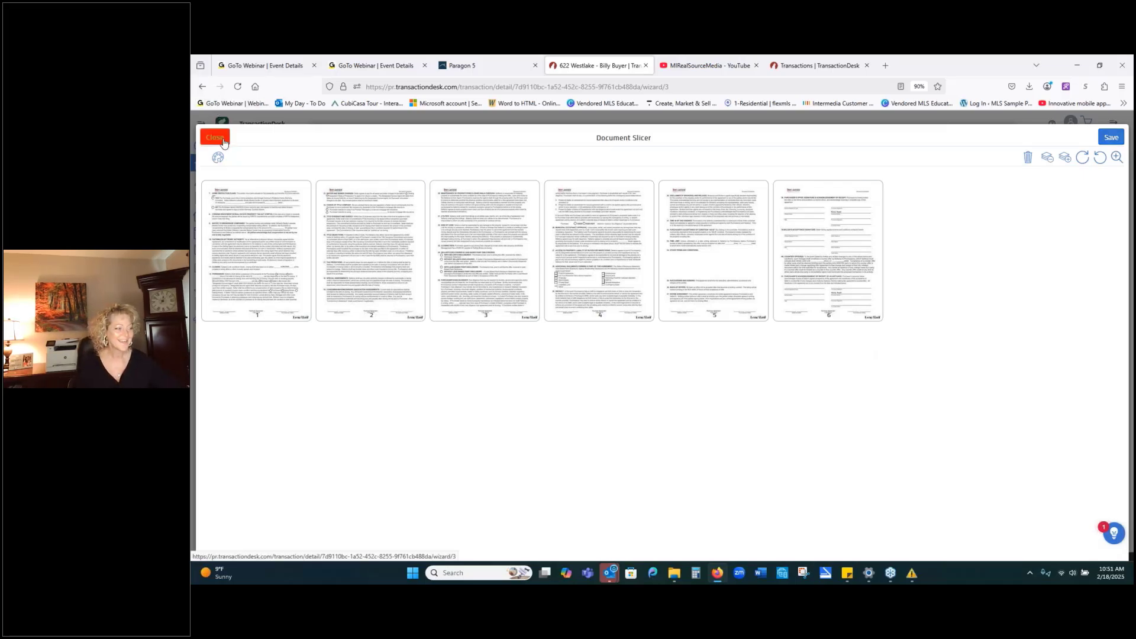
Close the Document Slicer, advance to the Documents step, and switch to Paragon's 622 Westlake listing.
click(1111, 137)
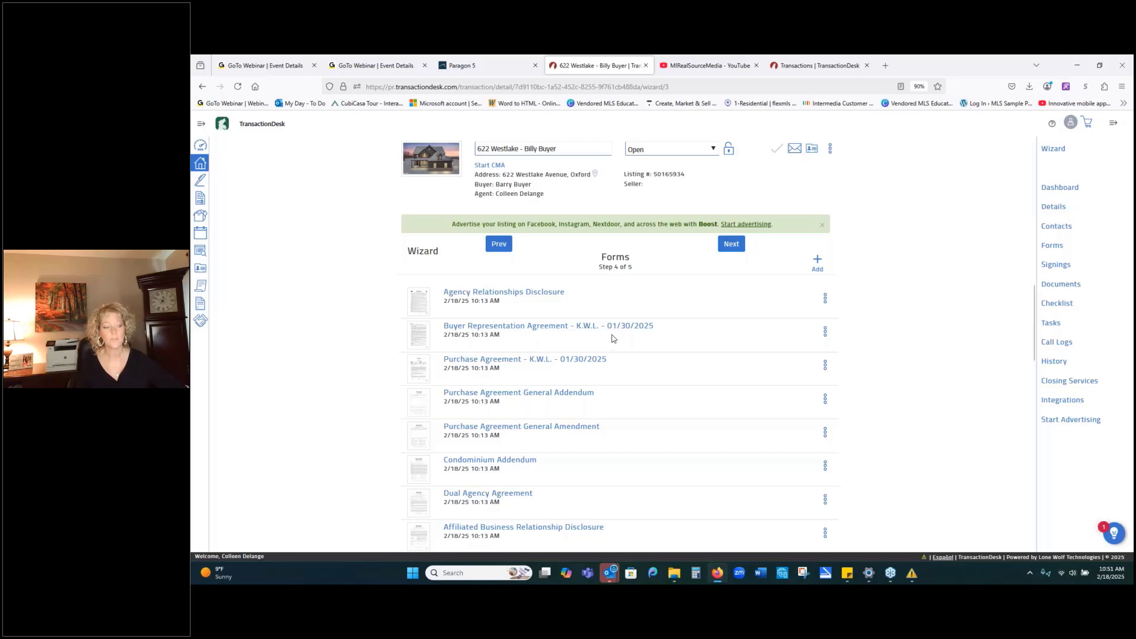
click(732, 250)
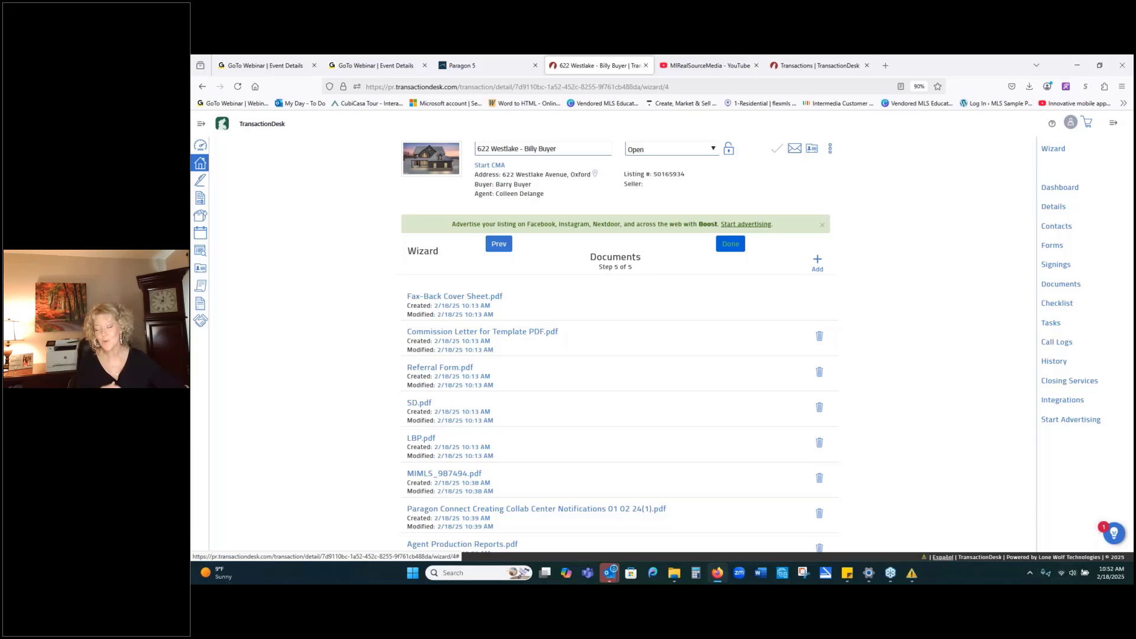
click(467, 65)
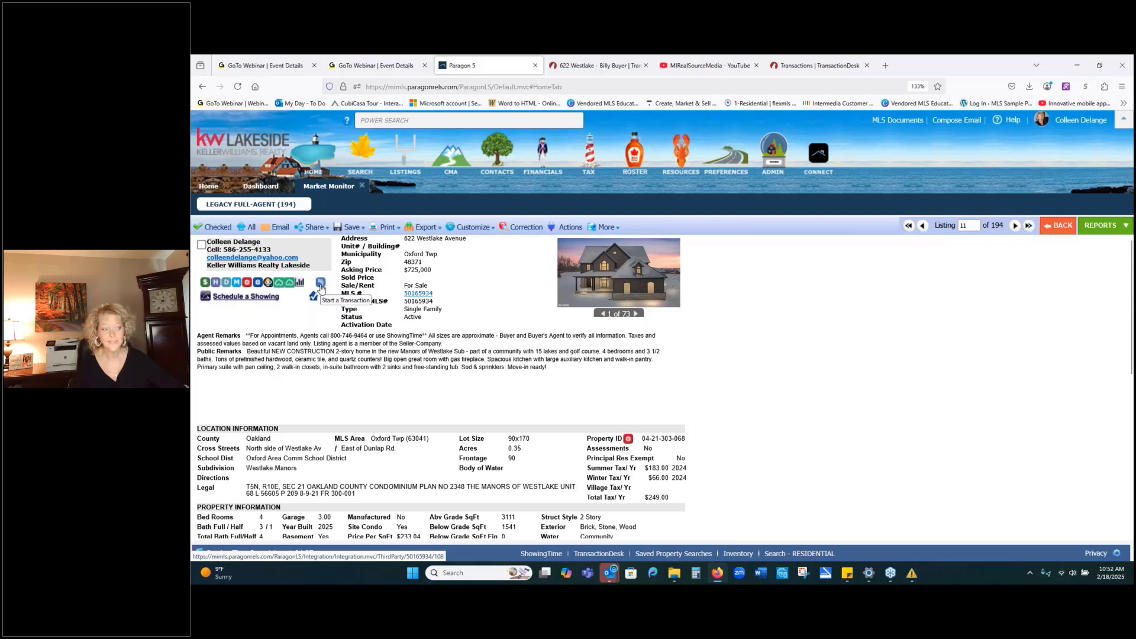
Start a transaction from the listing, step back to Forms, and open the Agency Relationships Disclosure.
click(320, 282)
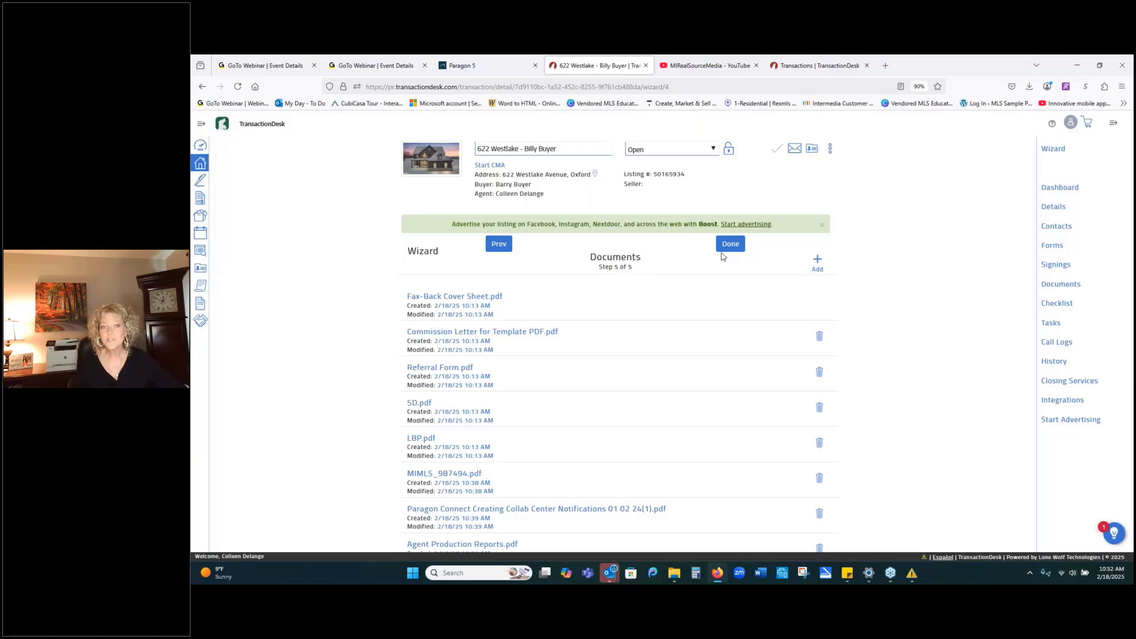
click(500, 247)
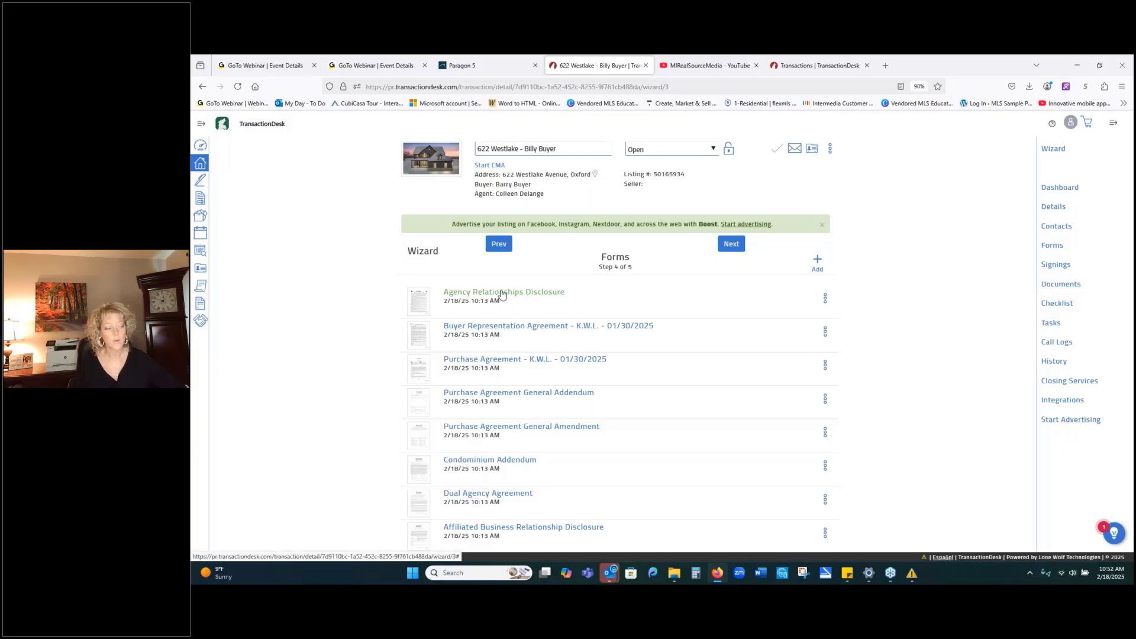
click(501, 293)
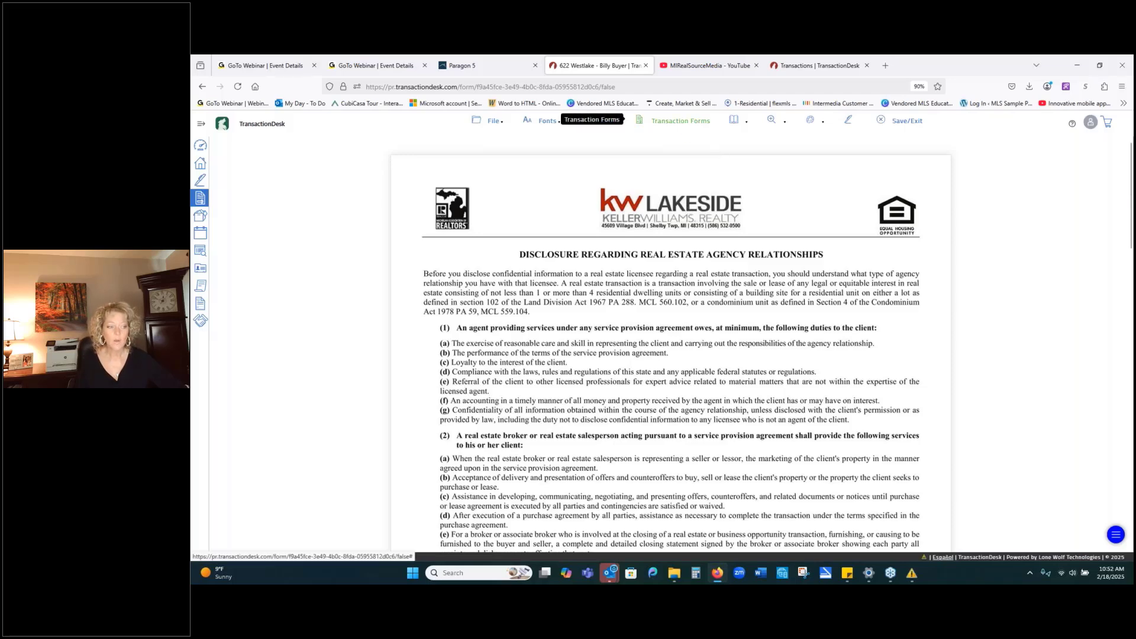
Choose the Purchase Agreement - K.W.L. form from the transaction forms list.
click(680, 121)
scroll(587, 213, down, 5)
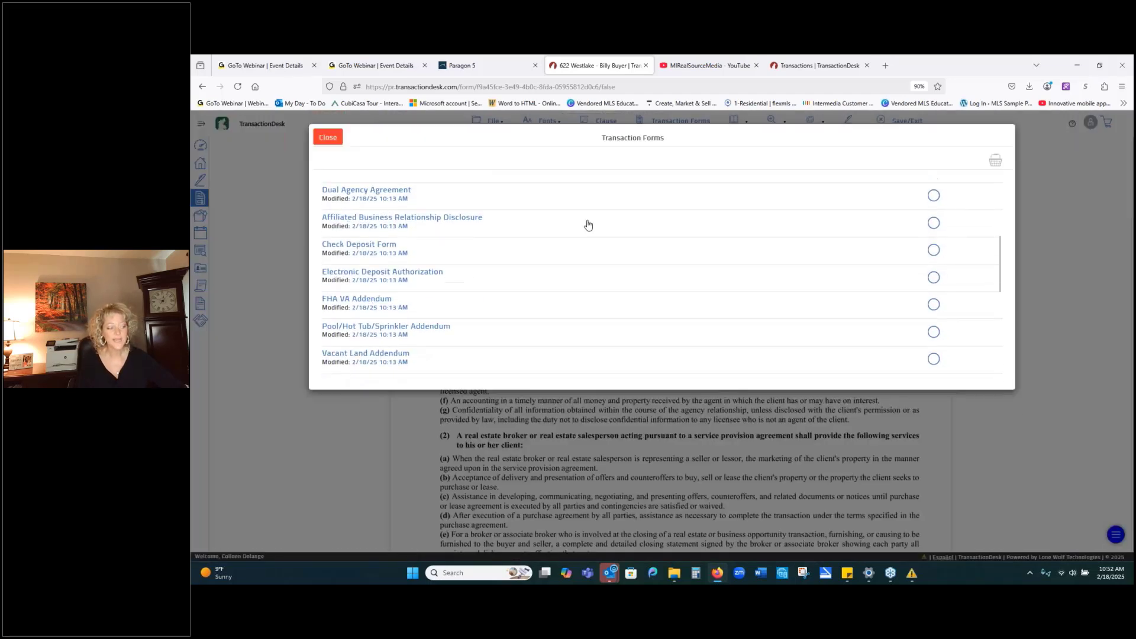
scroll(588, 225, down, 3)
scroll(657, 278, up, 5)
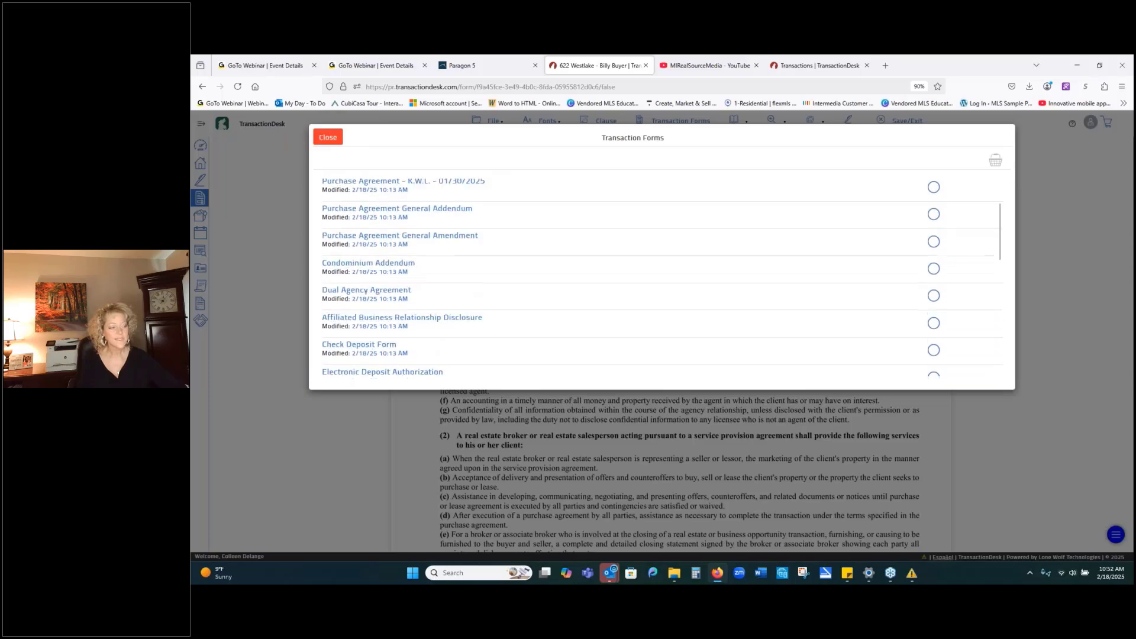
scroll(510, 317, up, 2)
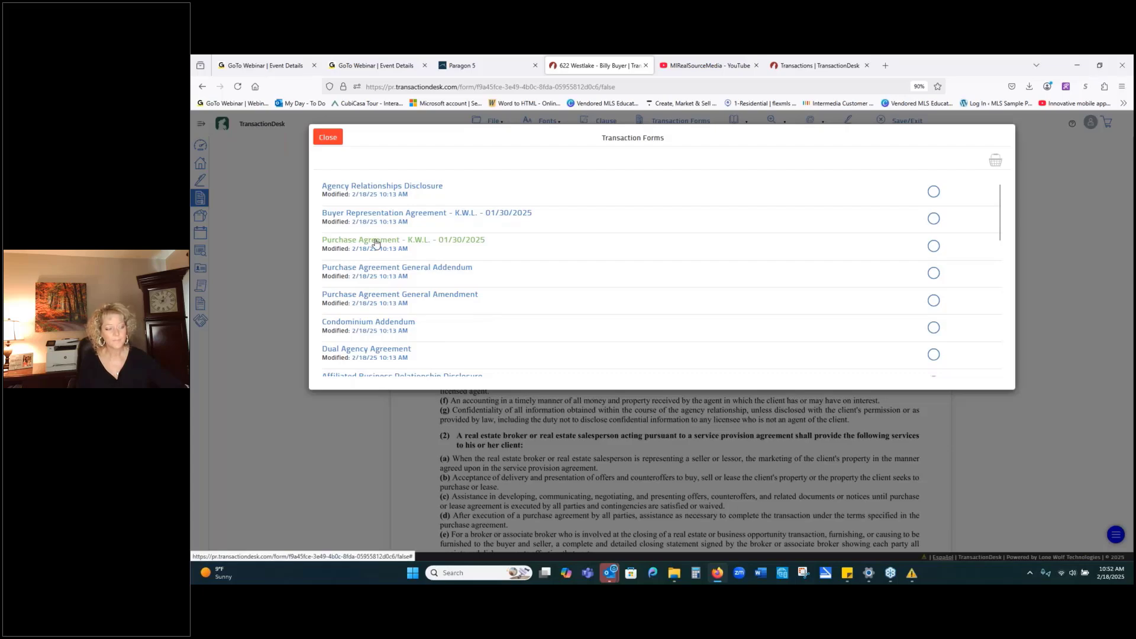
click(376, 243)
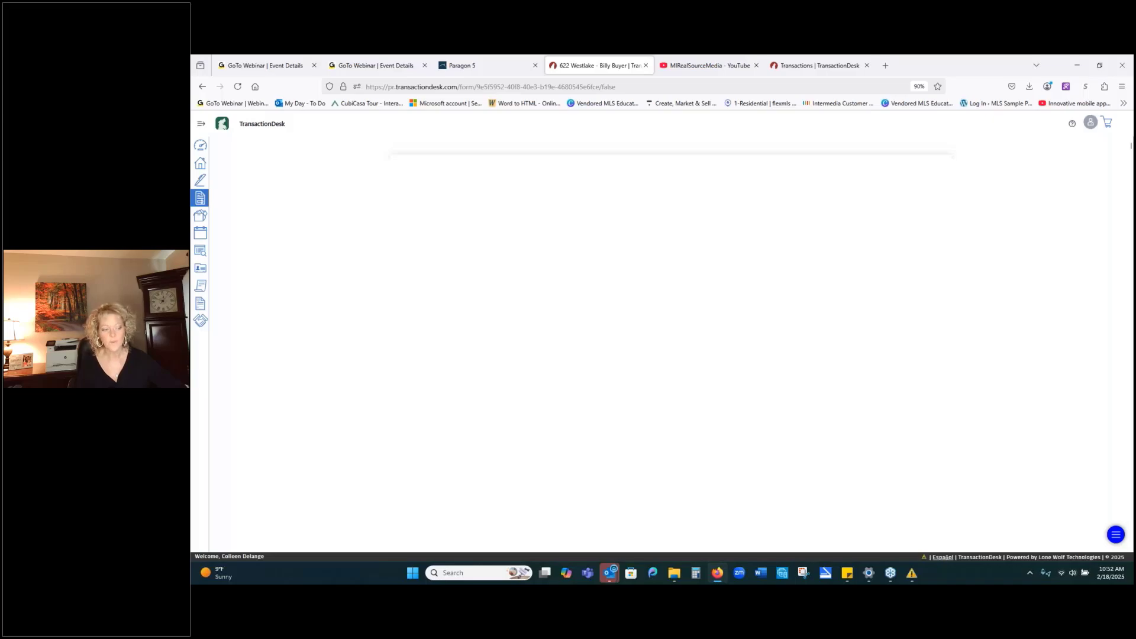
Tick Refrigerator, Washer, Dryer and Dishwasher as included appliances in section c.
scroll(705, 352, down, 2)
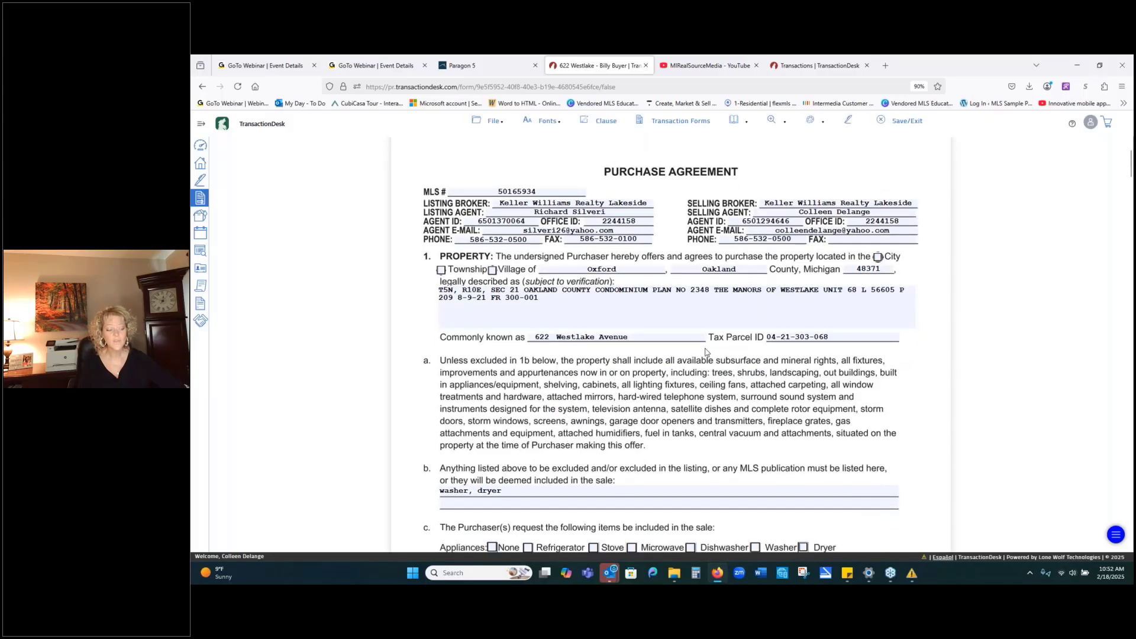
scroll(705, 351, down, 4)
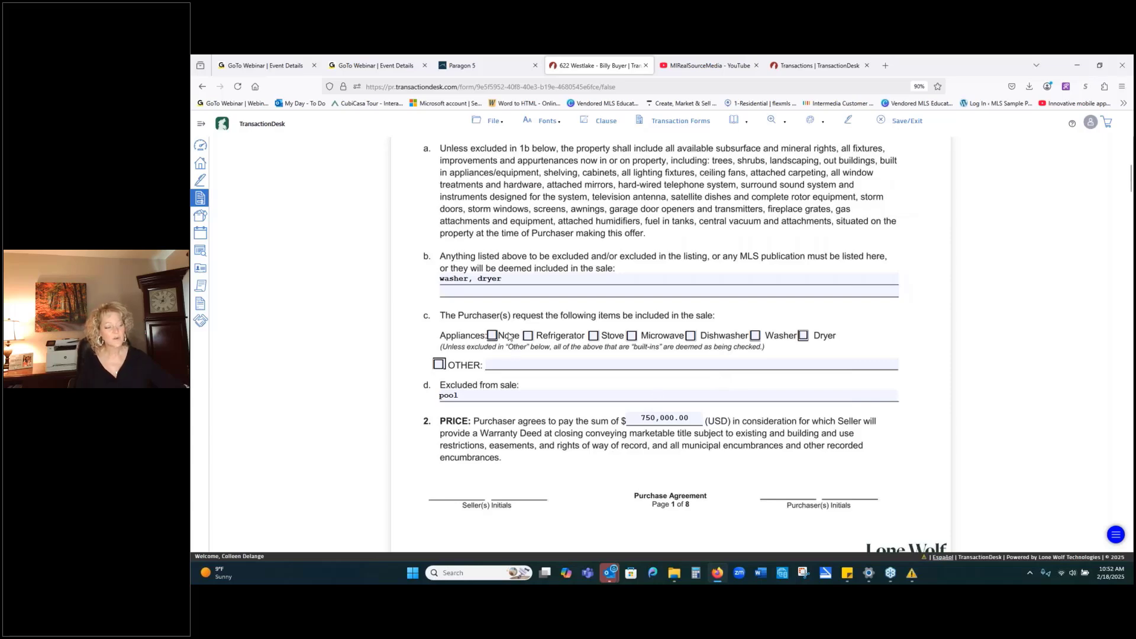
click(528, 337)
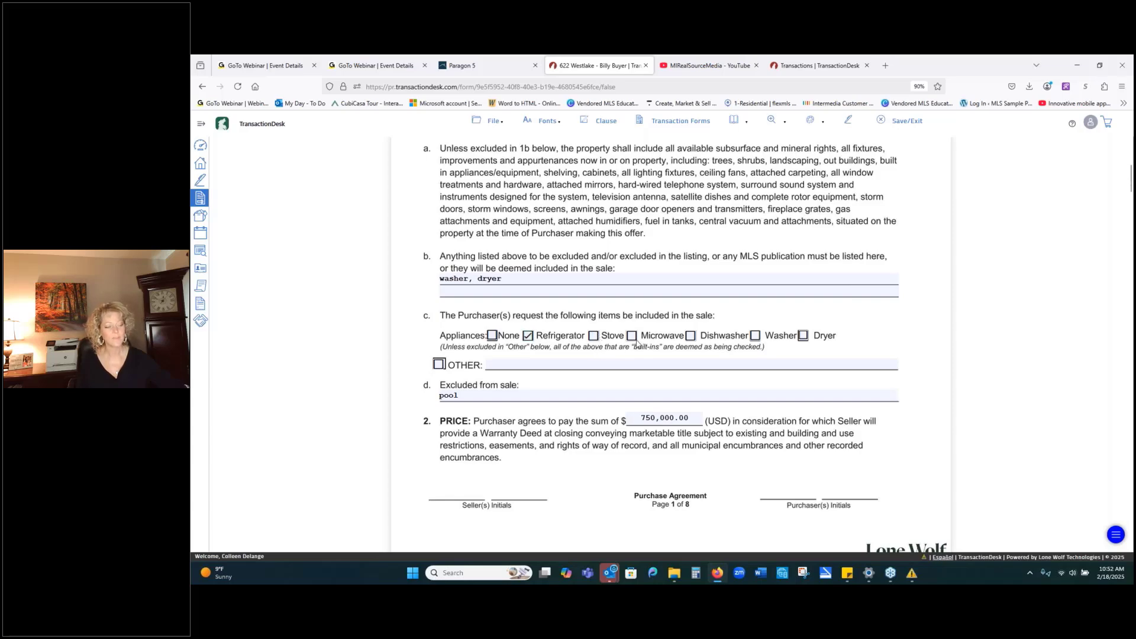
click(756, 336)
click(803, 336)
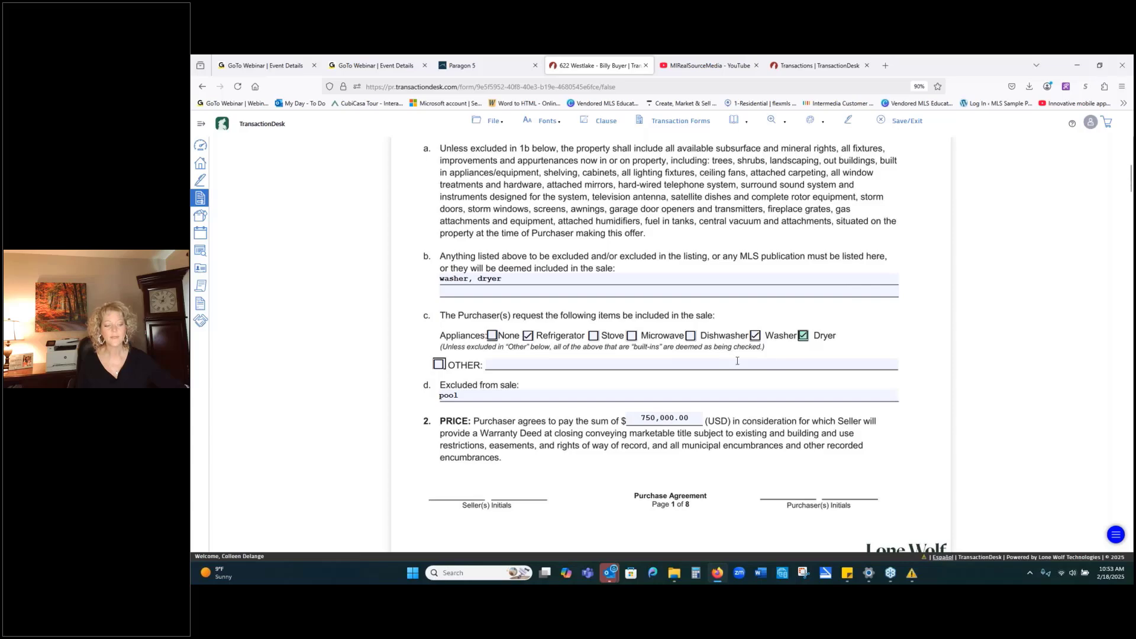
click(690, 335)
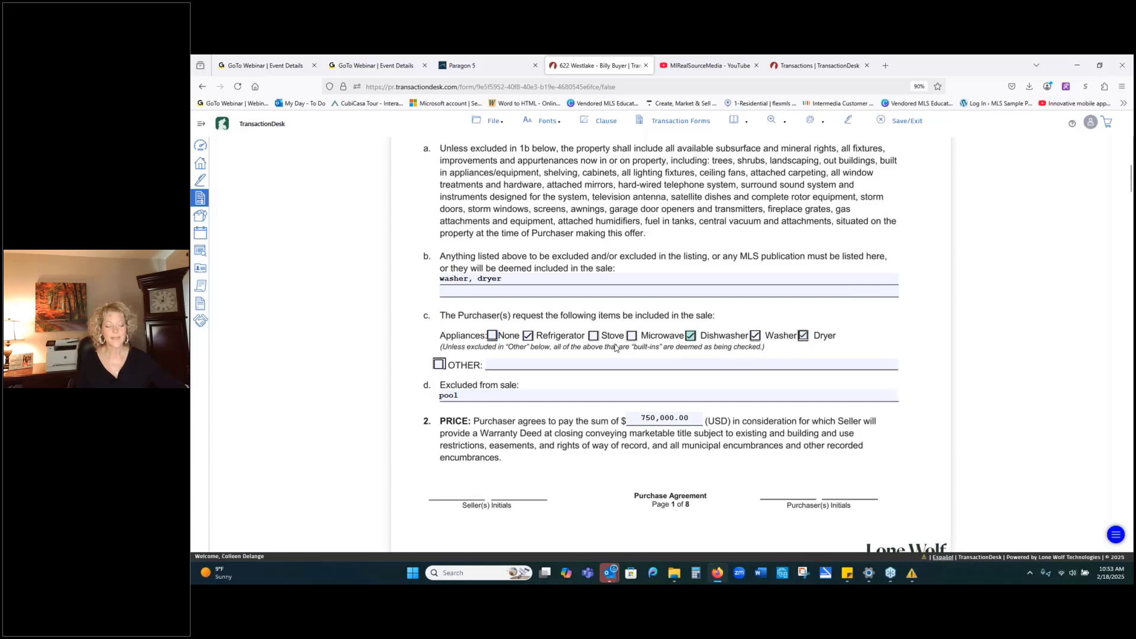
scroll(616, 347, down, 1)
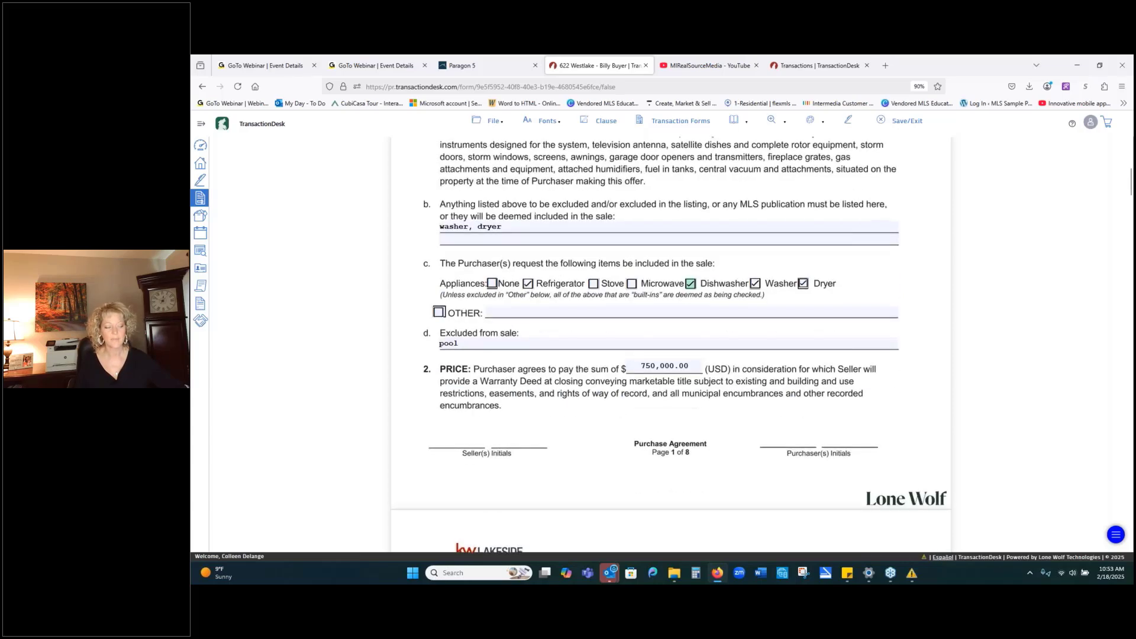
scroll(532, 342, up, 2)
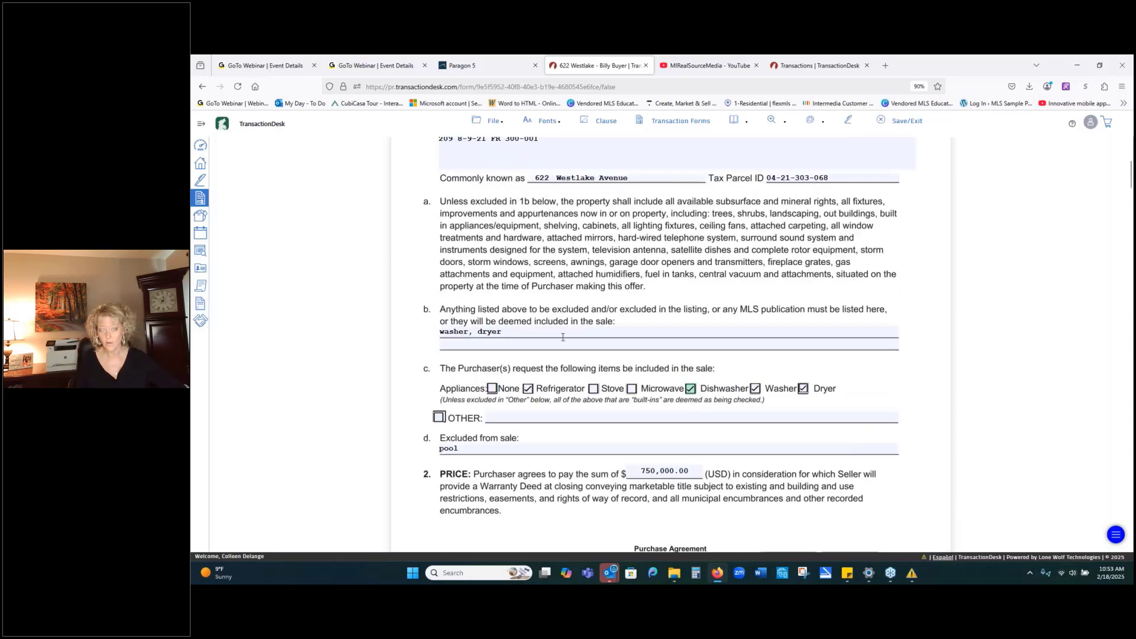
scroll(488, 289, down, 3)
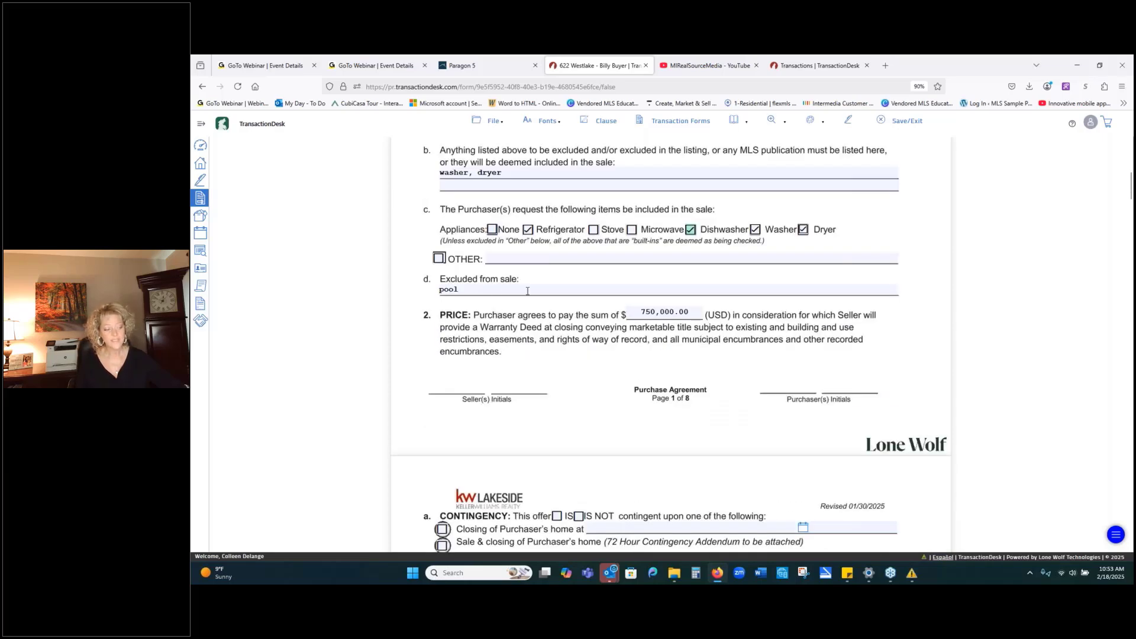
scroll(598, 479, down, 3)
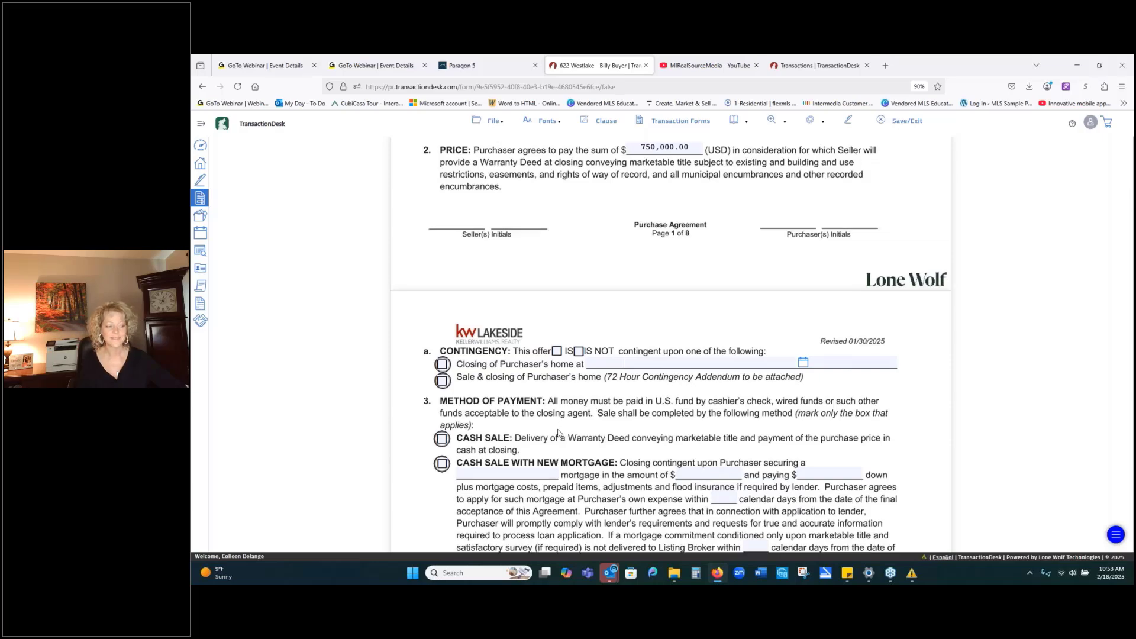
scroll(558, 433, down, 1)
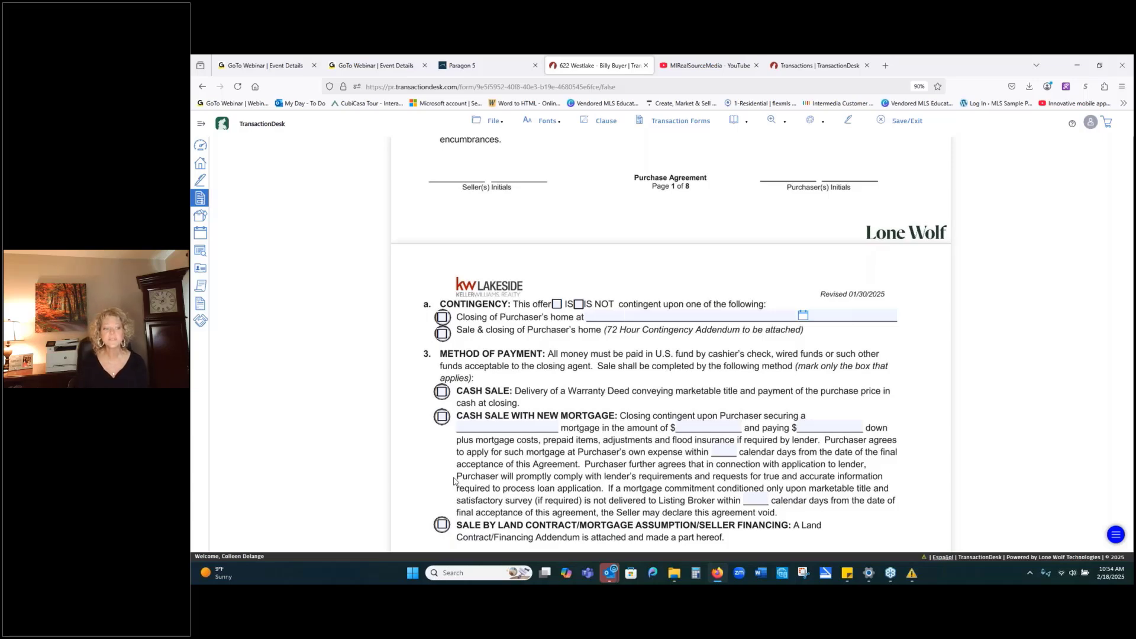
scroll(713, 172, up, 3)
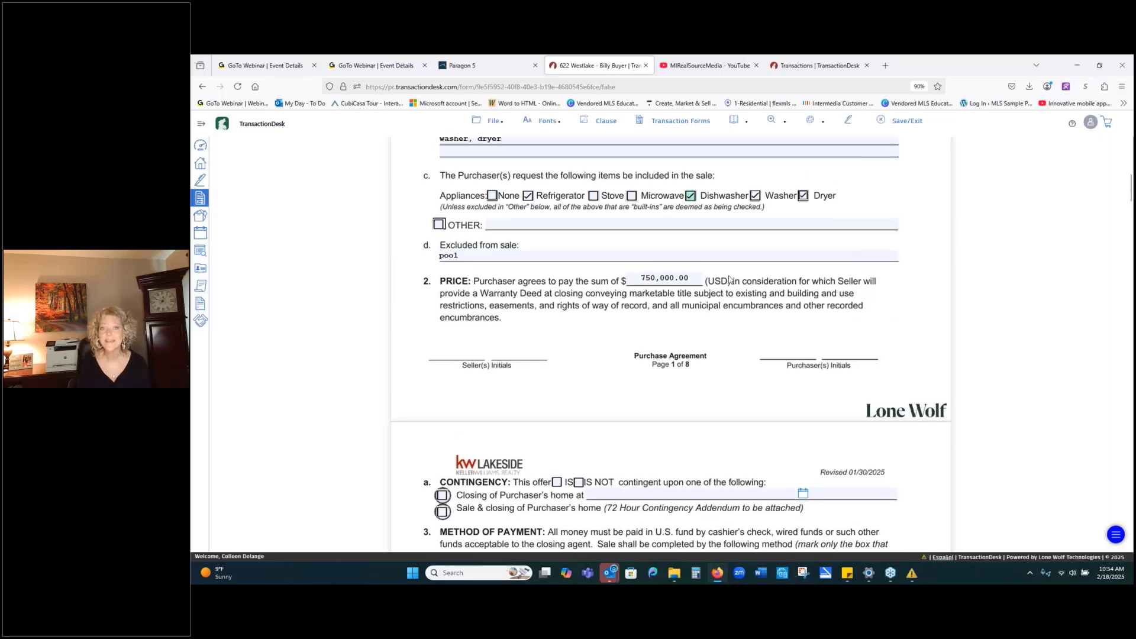
scroll(729, 279, up, 6)
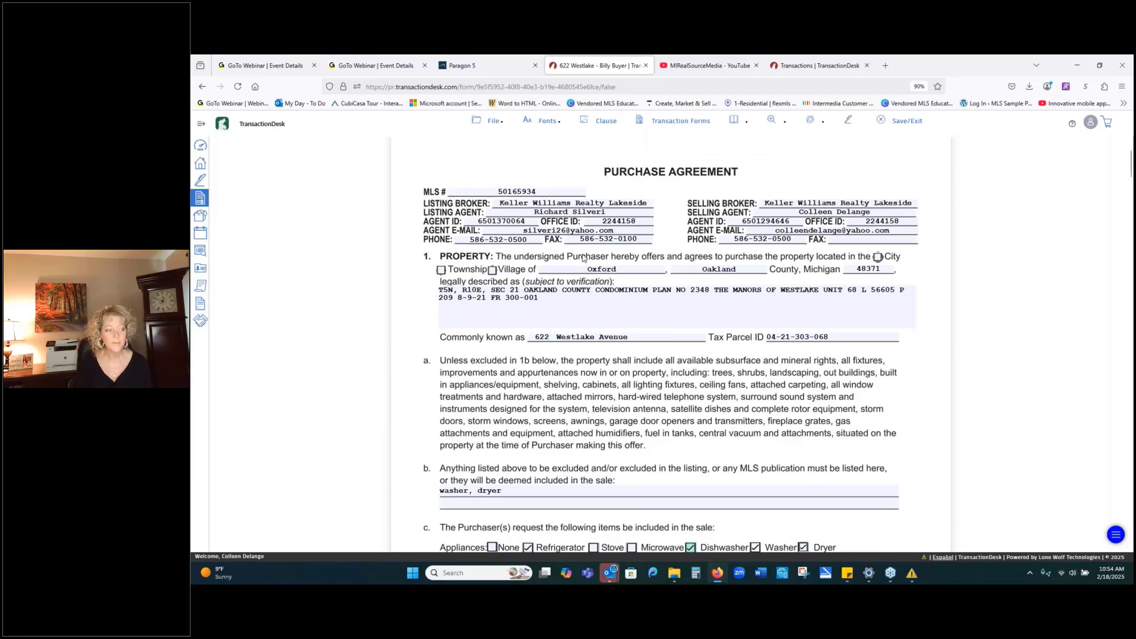
Show the form's File menu with its Save and Save as PDF options.
click(490, 122)
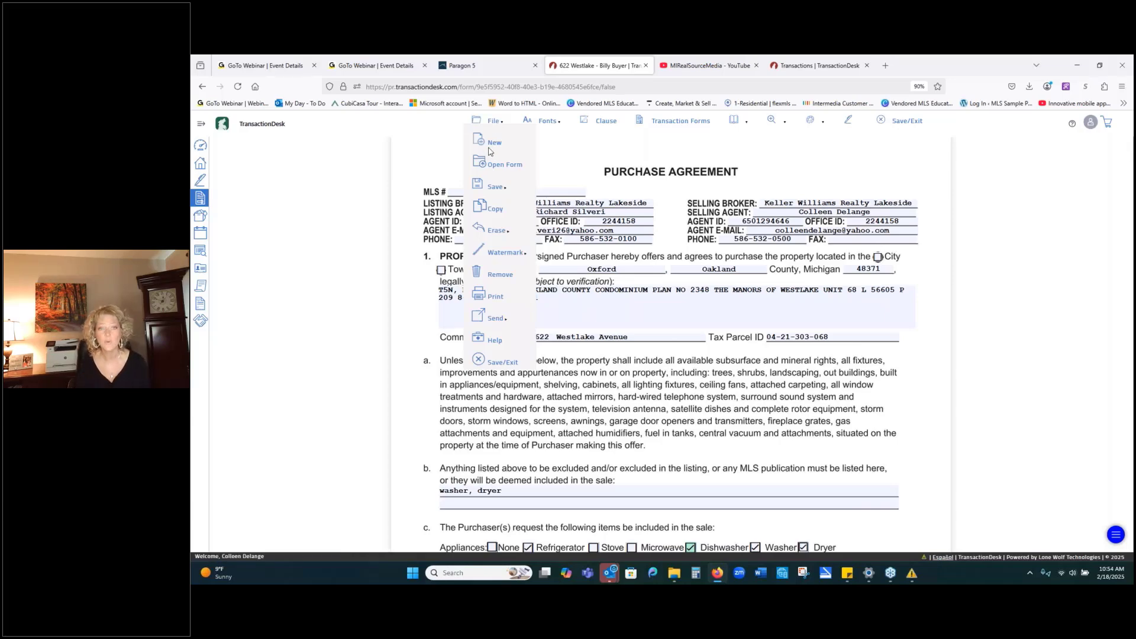
mouse_move(493, 188)
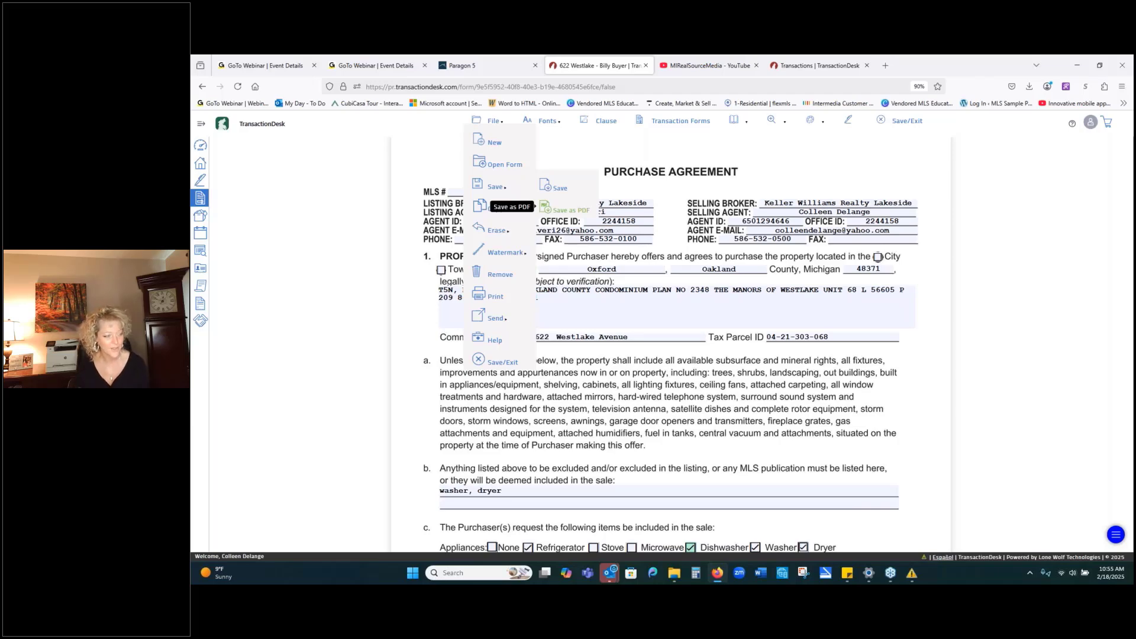
Bring up the font styling options in the Purchase Agreement form toolbar.
mouse_move(515, 233)
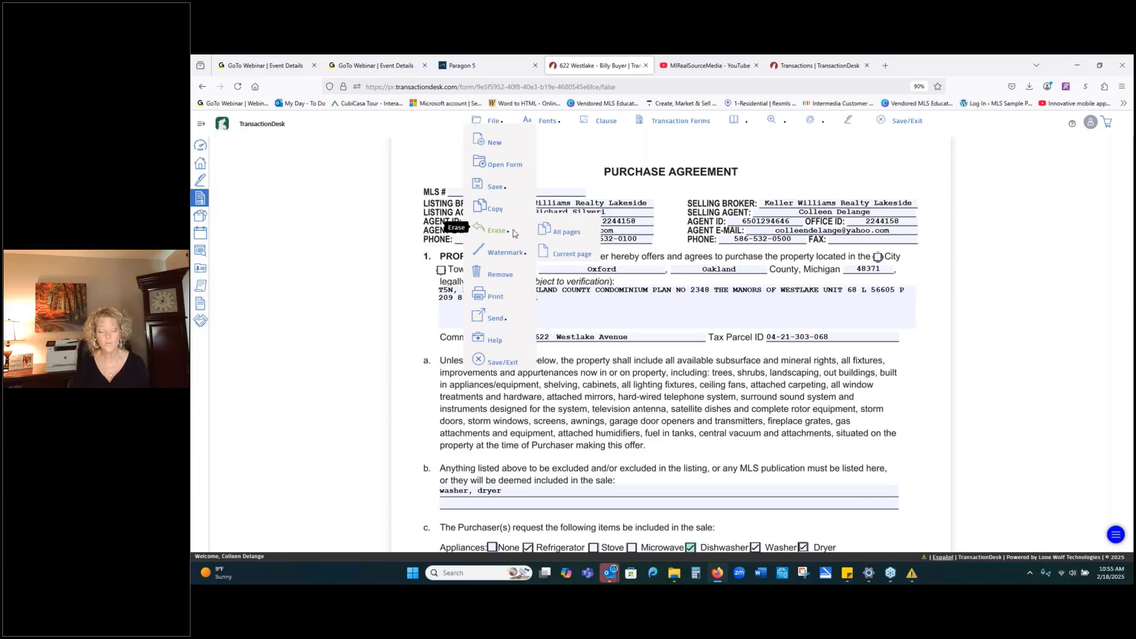
mouse_move(508, 256)
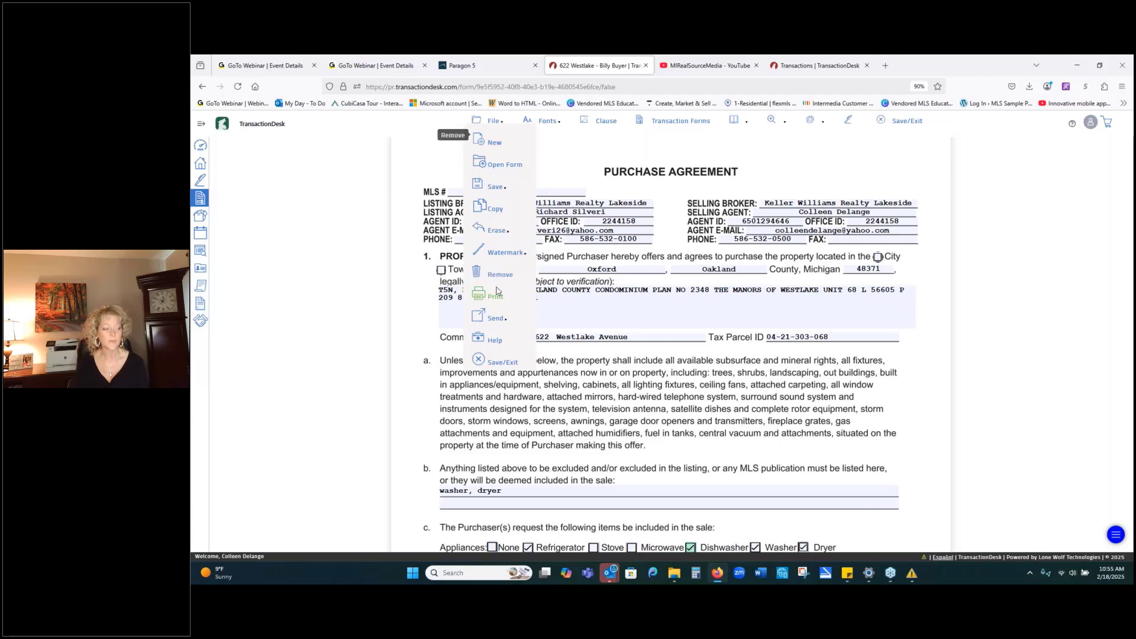
mouse_move(494, 323)
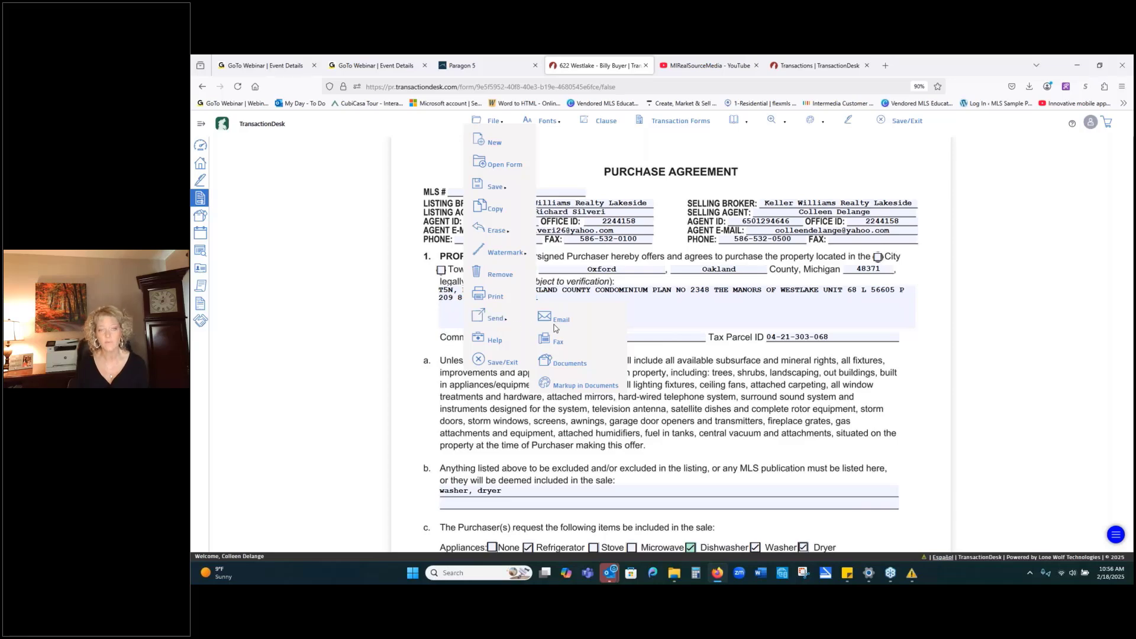
click(539, 122)
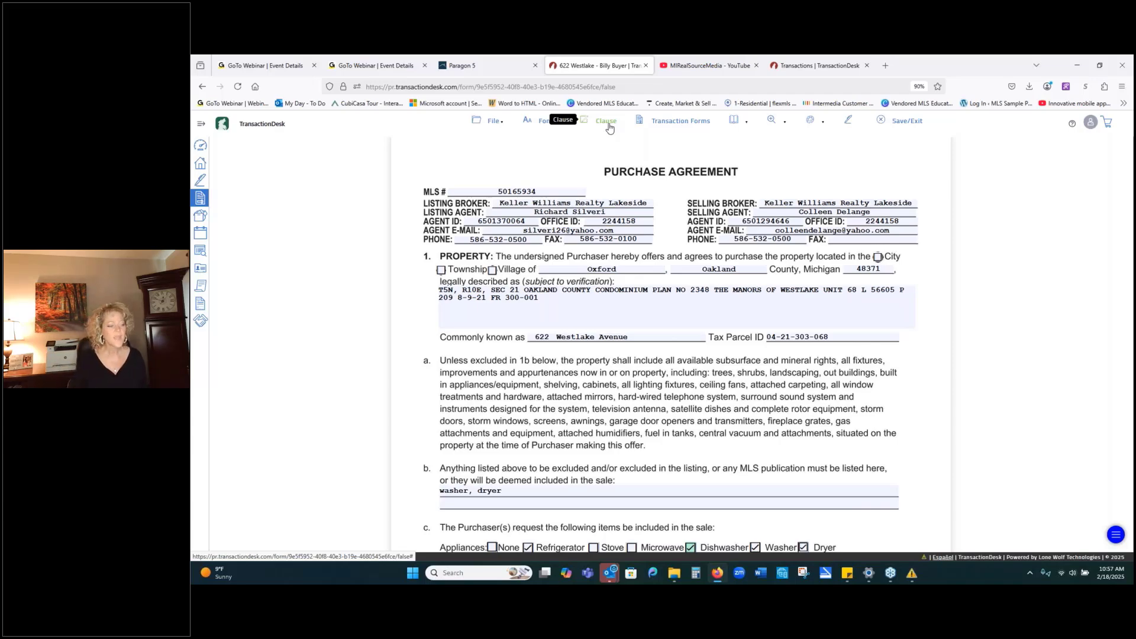
Scroll to section 34, Other Terms and Conditions, and place the cursor in its blank terms box.
scroll(1007, 333, down, 15)
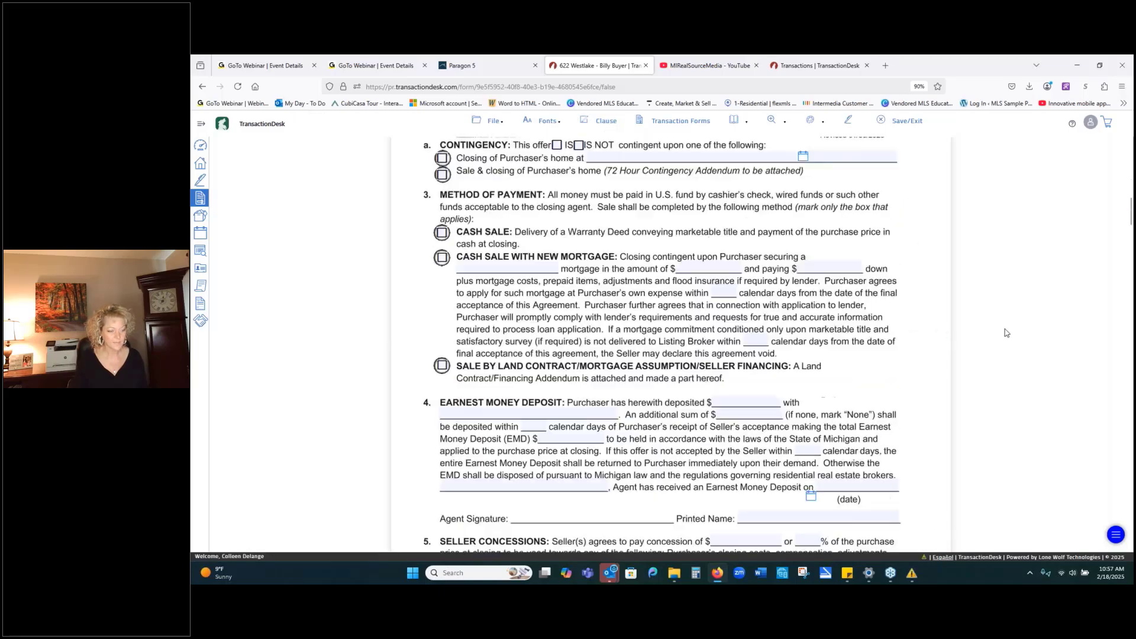
scroll(1006, 333, down, 20)
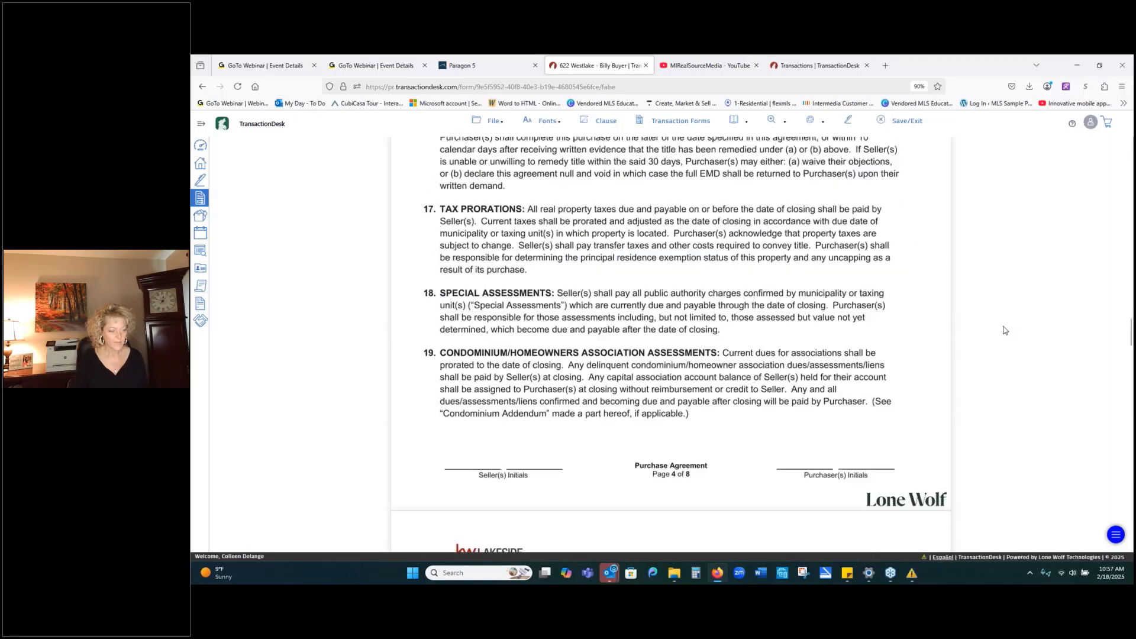
scroll(1005, 331, down, 20)
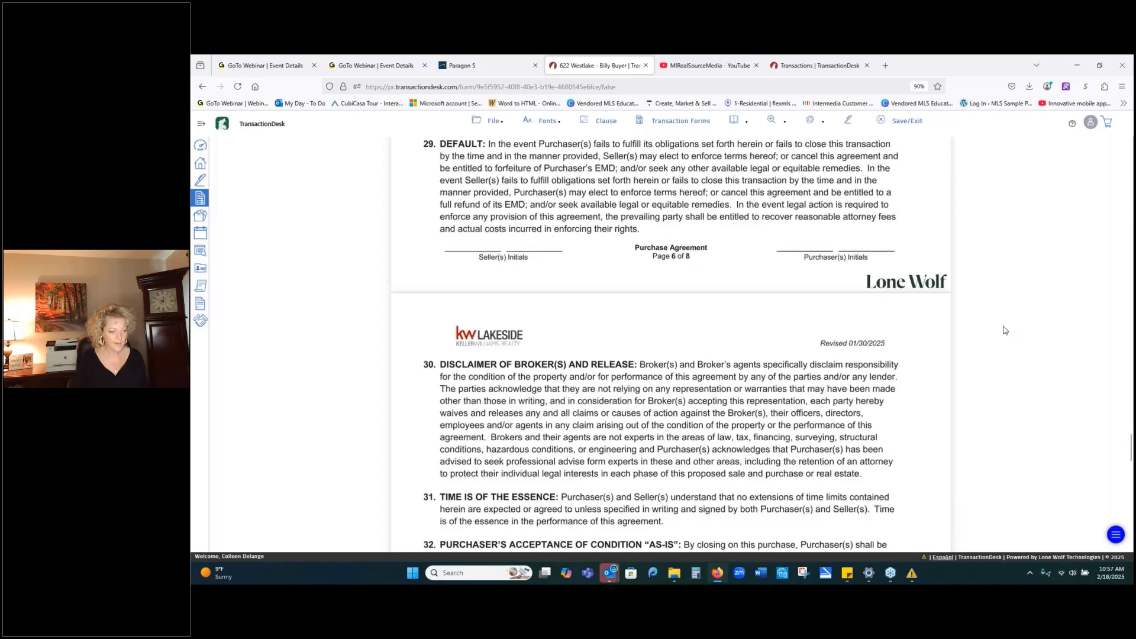
scroll(1005, 331, up, 5)
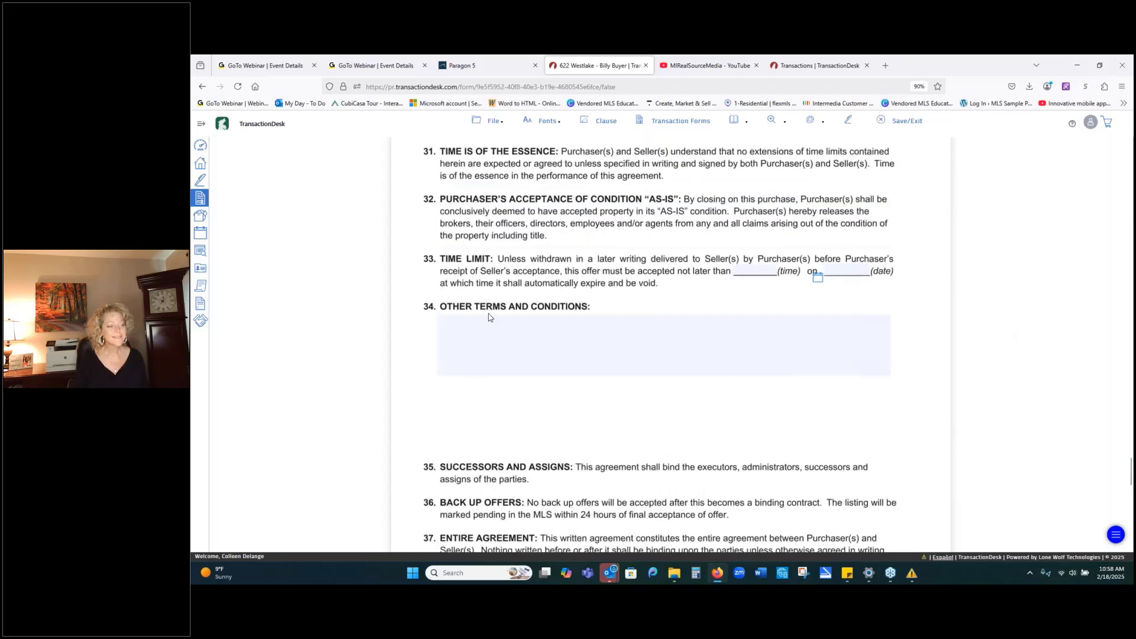
click(575, 361)
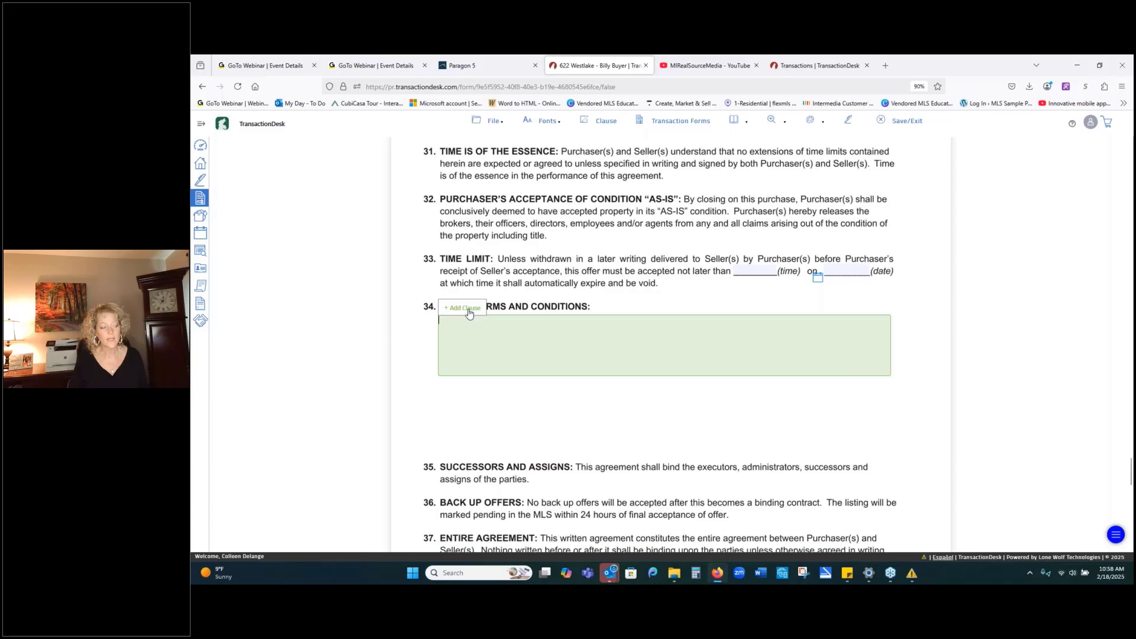
click(465, 308)
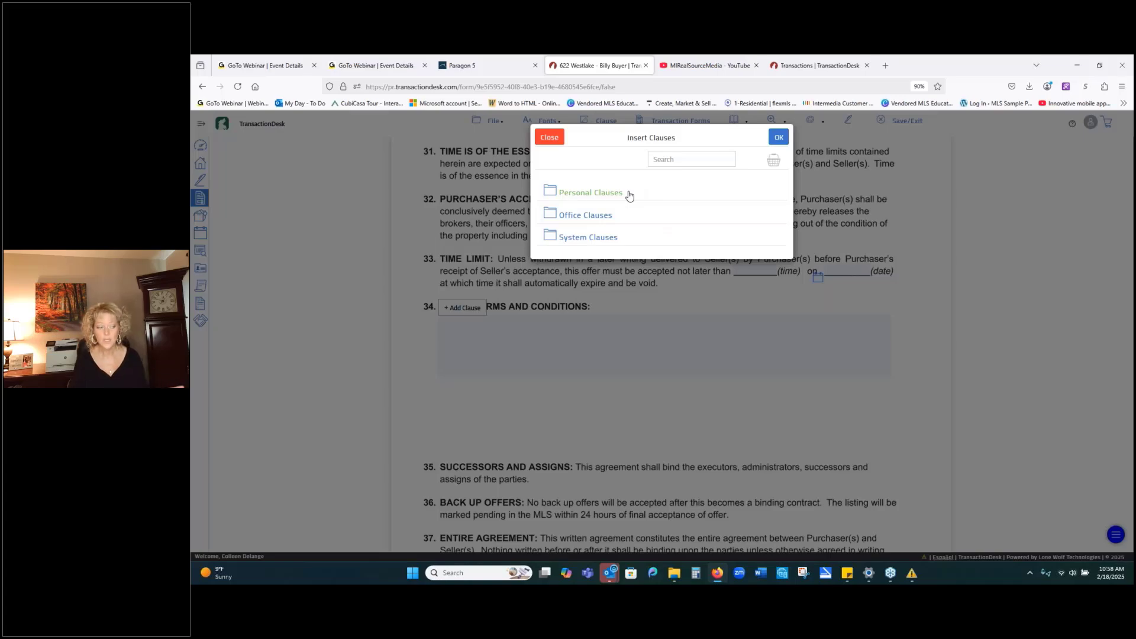
click(585, 221)
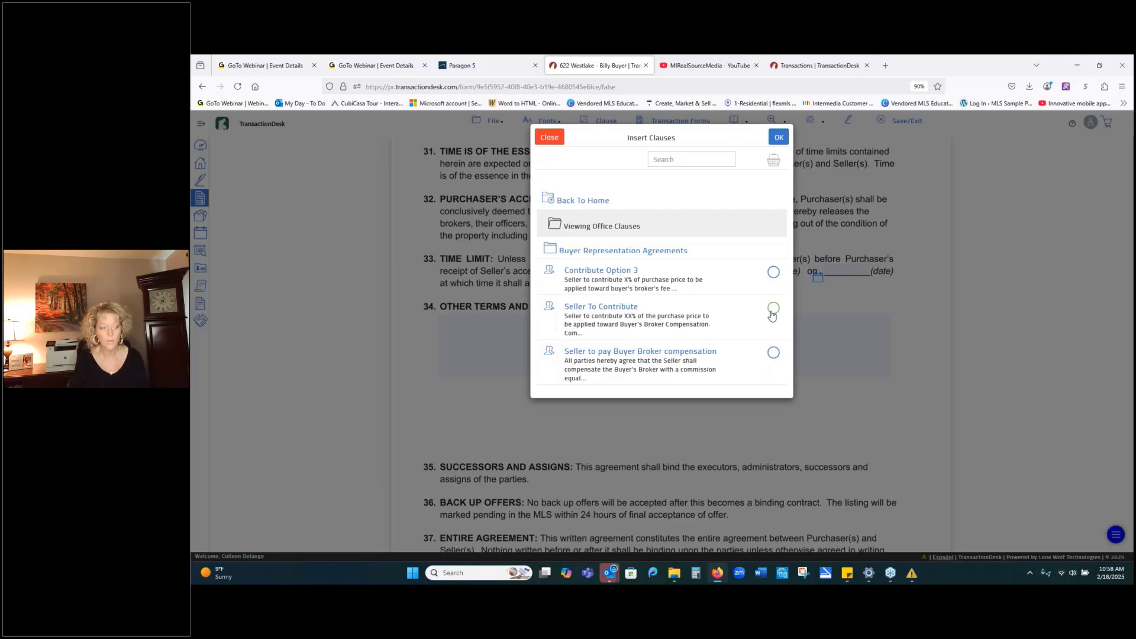
click(773, 310)
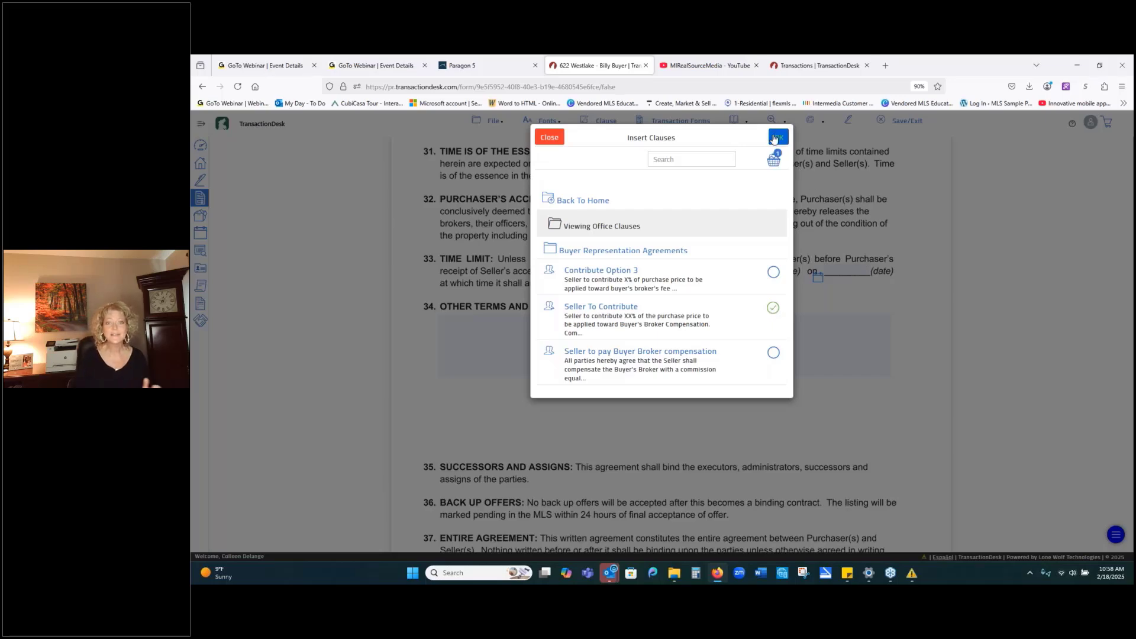
click(777, 137)
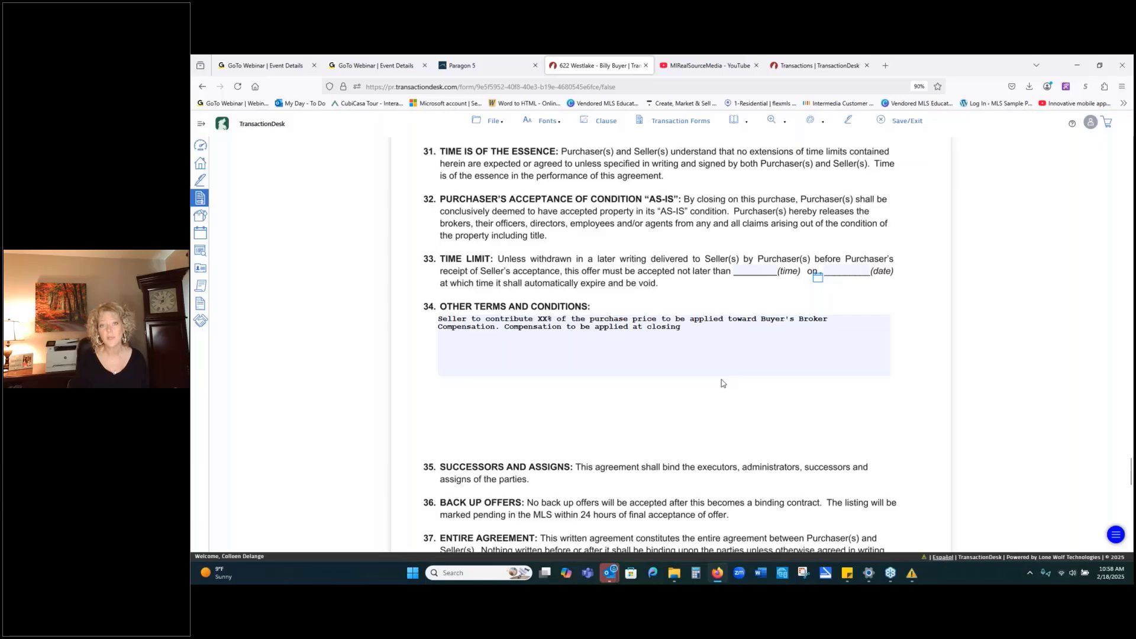
drag(684, 327, 416, 321)
Delete the previously inserted clause text and browse the Home Inspection folder in Personal Clauses.
key(Delete)
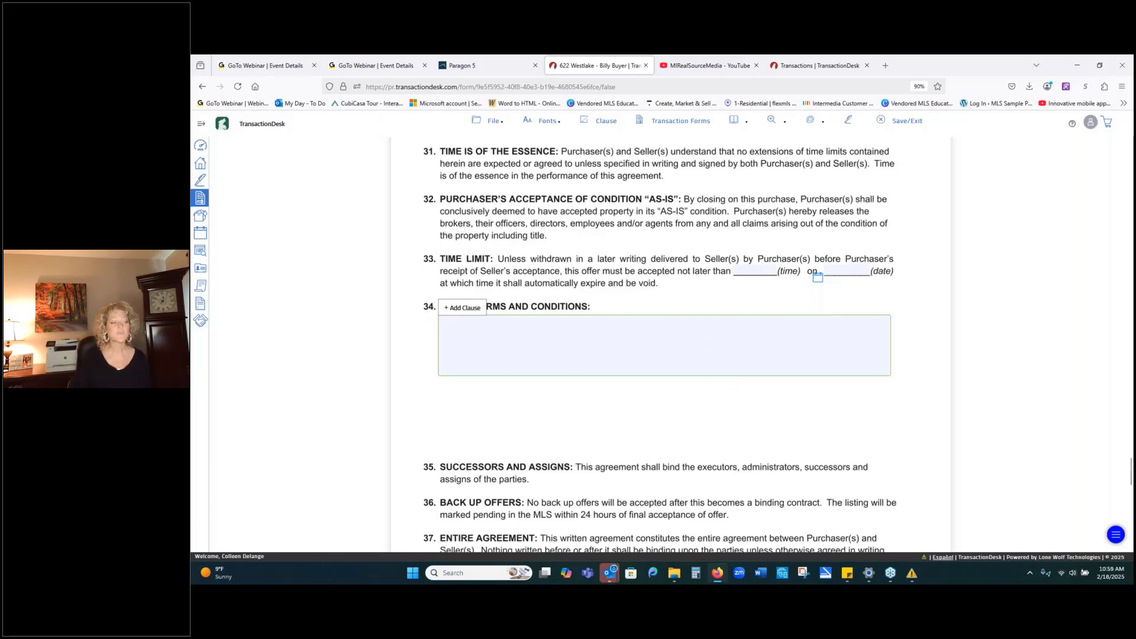
click(611, 127)
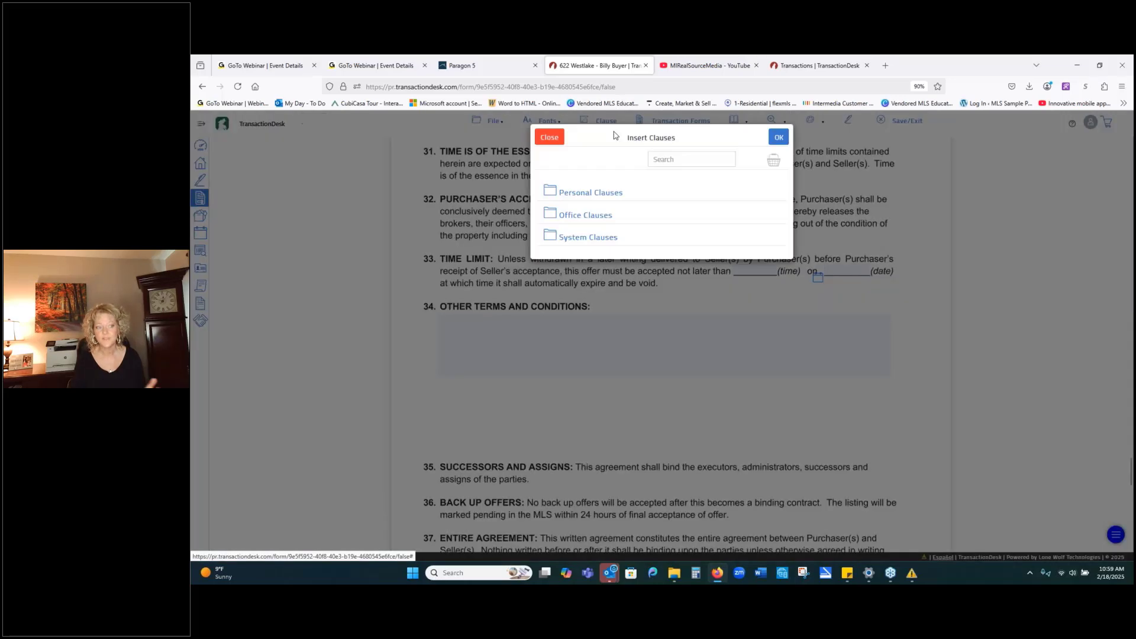
click(590, 190)
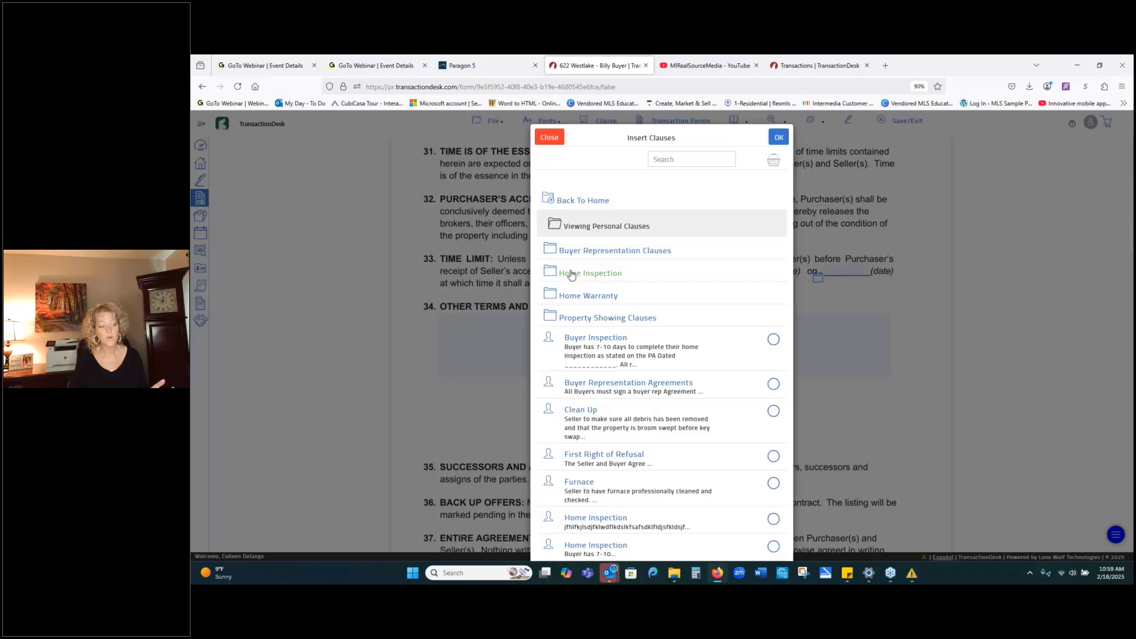
click(569, 272)
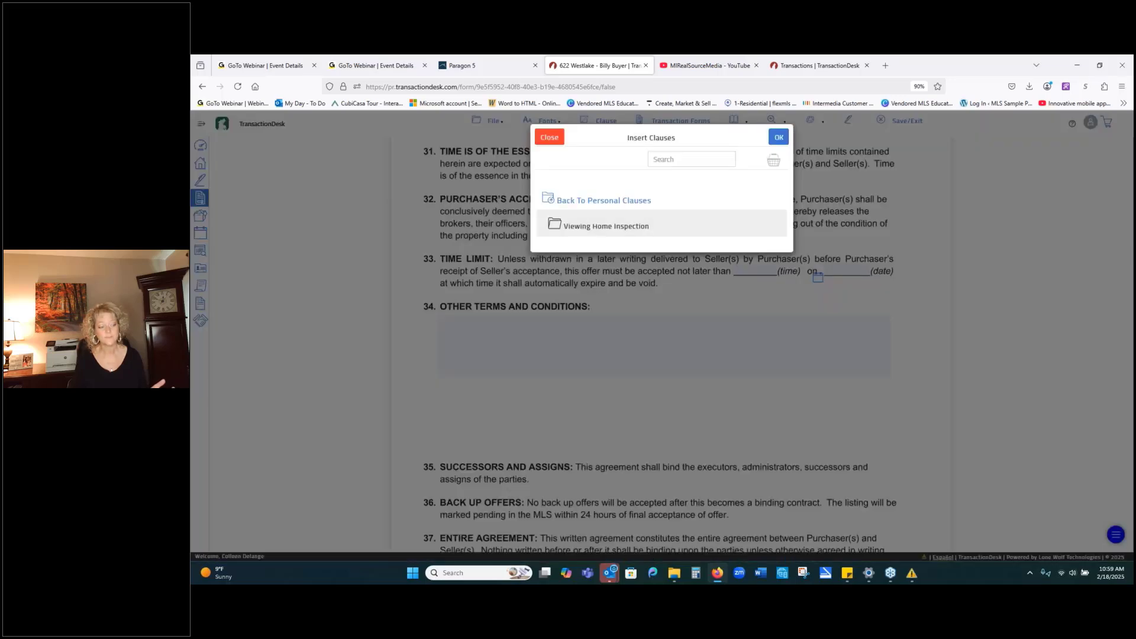
click(553, 201)
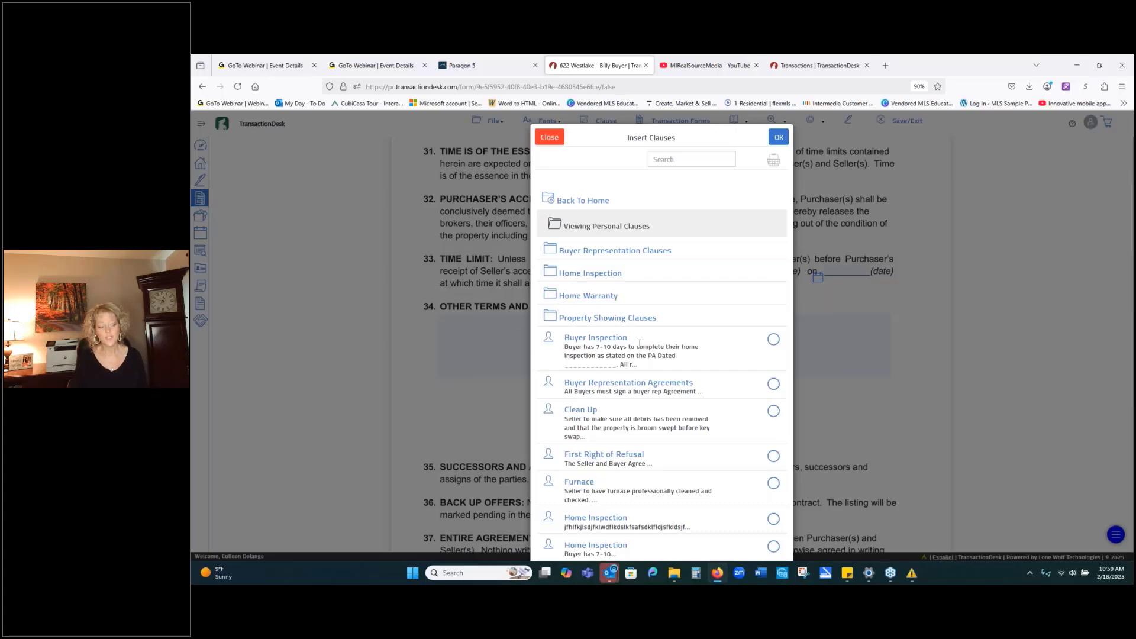
Insert the Furnace clause and the short 'Buyer has 7-10' Home Inspection clause into section 34.
scroll(639, 343, down, 1)
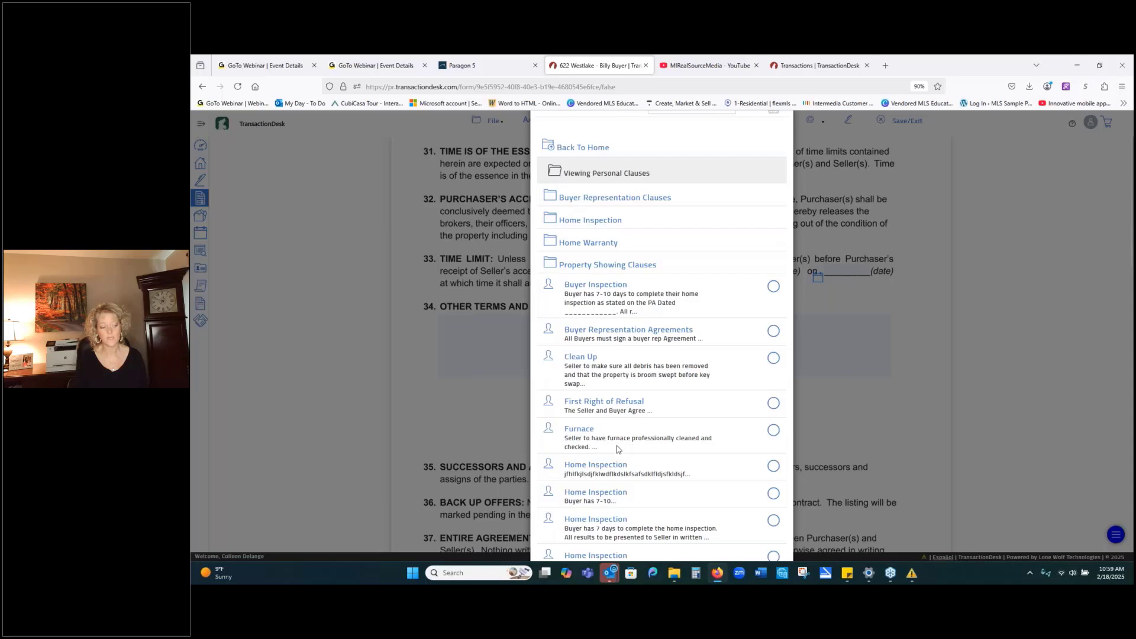
click(773, 431)
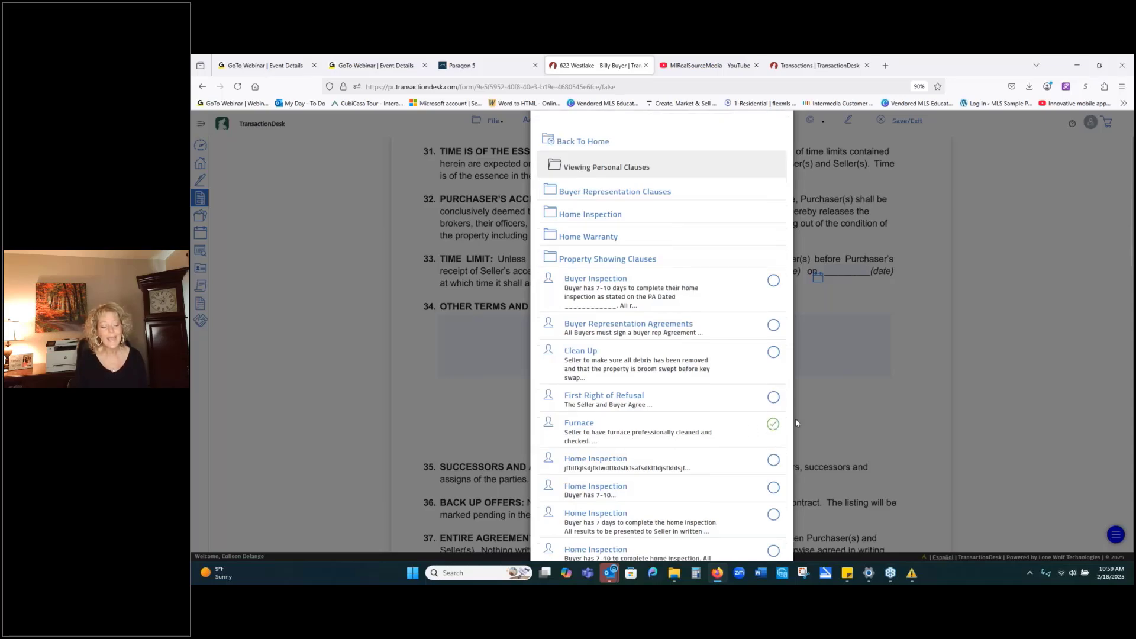
scroll(789, 424, down, 2)
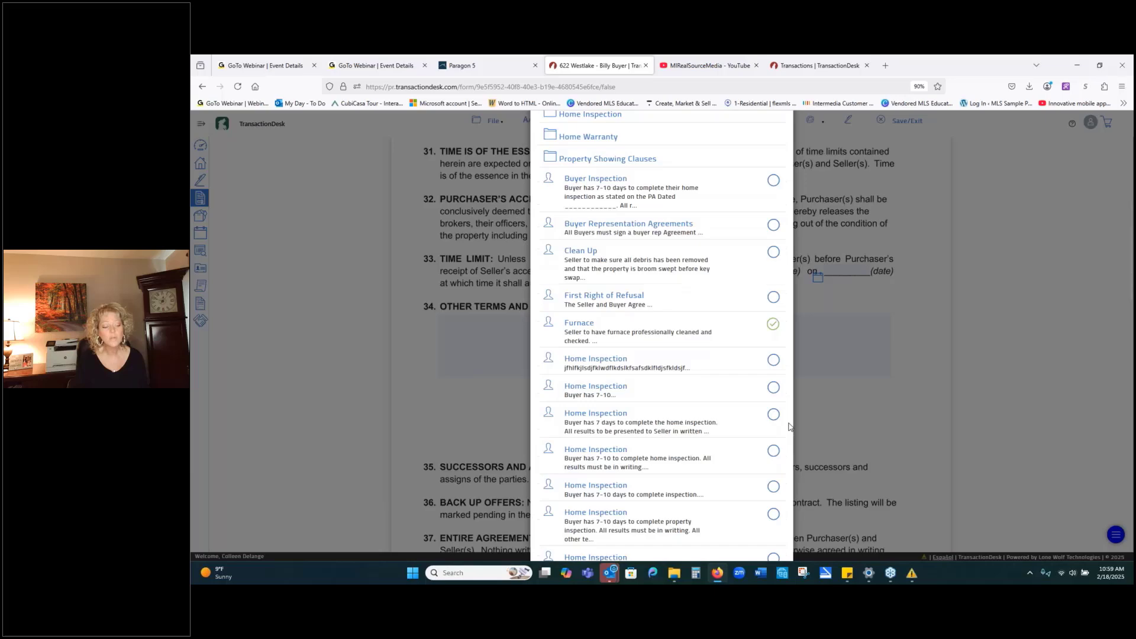
click(774, 389)
scroll(718, 325, up, 3)
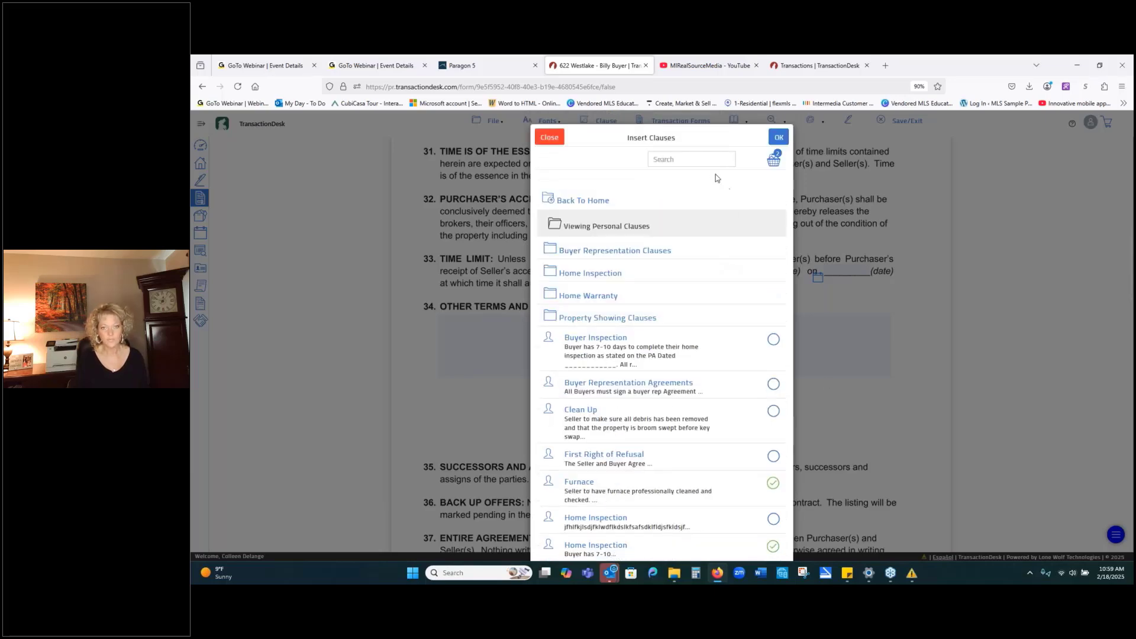
click(779, 138)
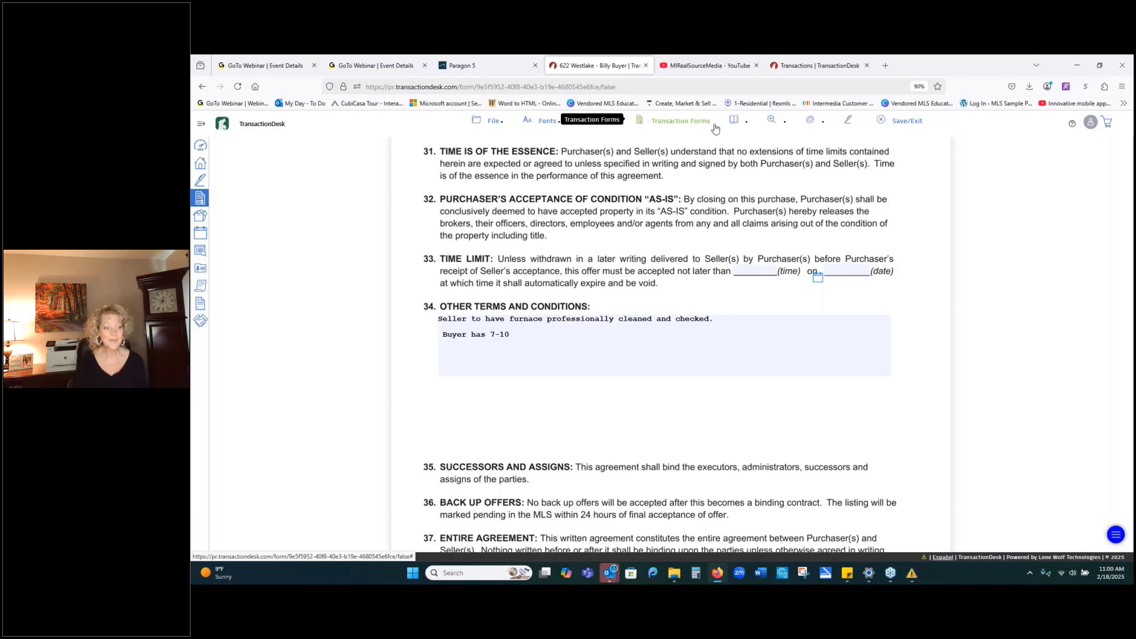
mouse_move(486, 123)
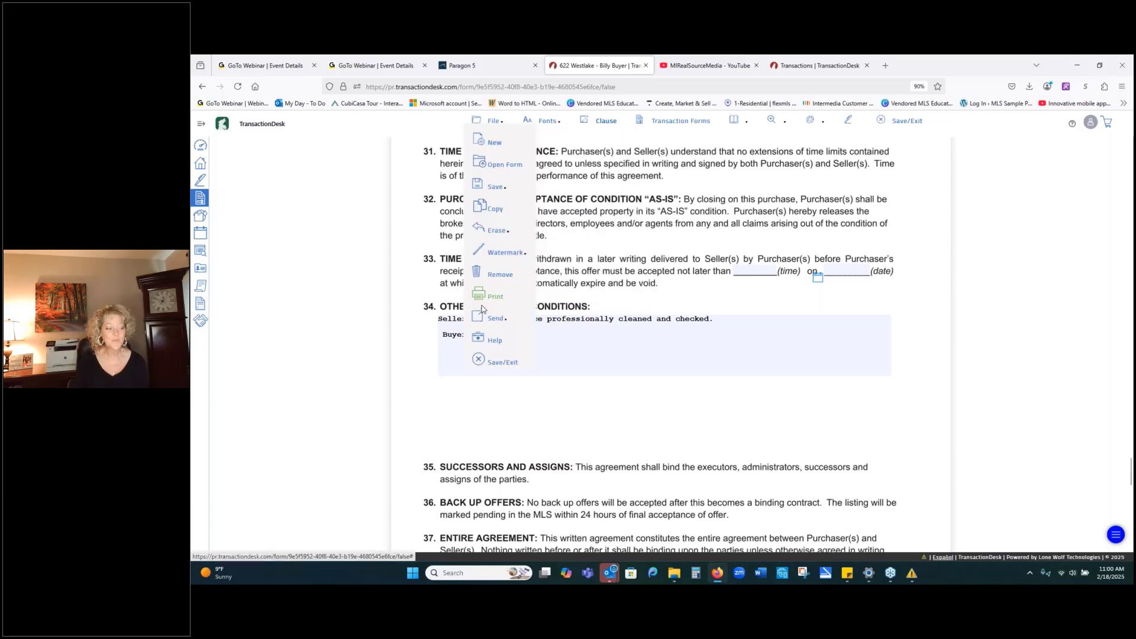
click(480, 358)
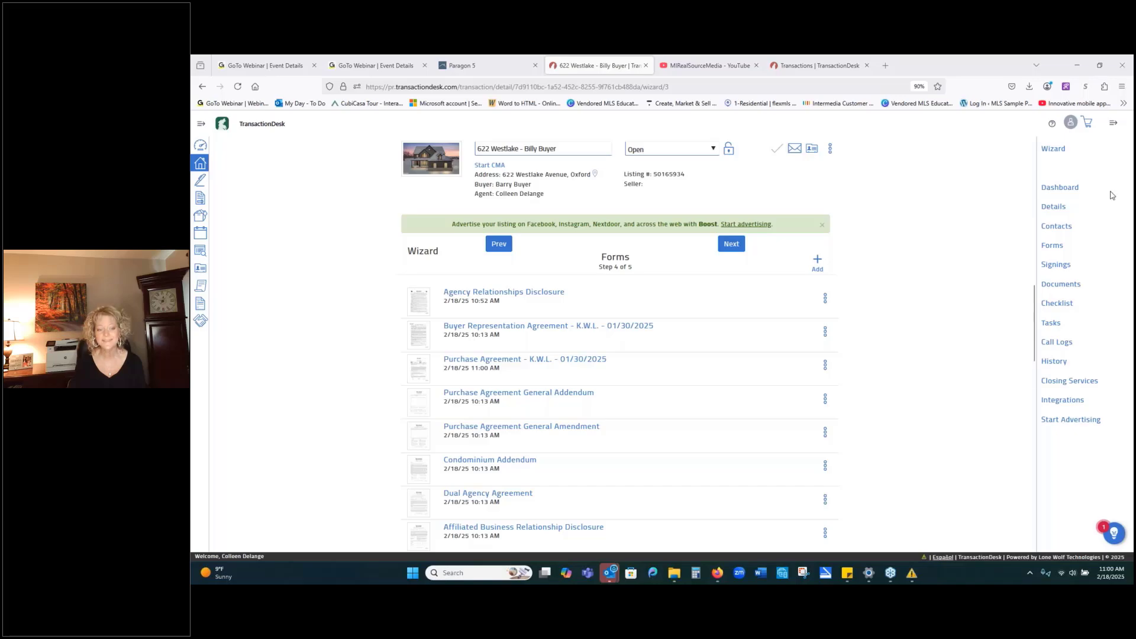
click(1064, 188)
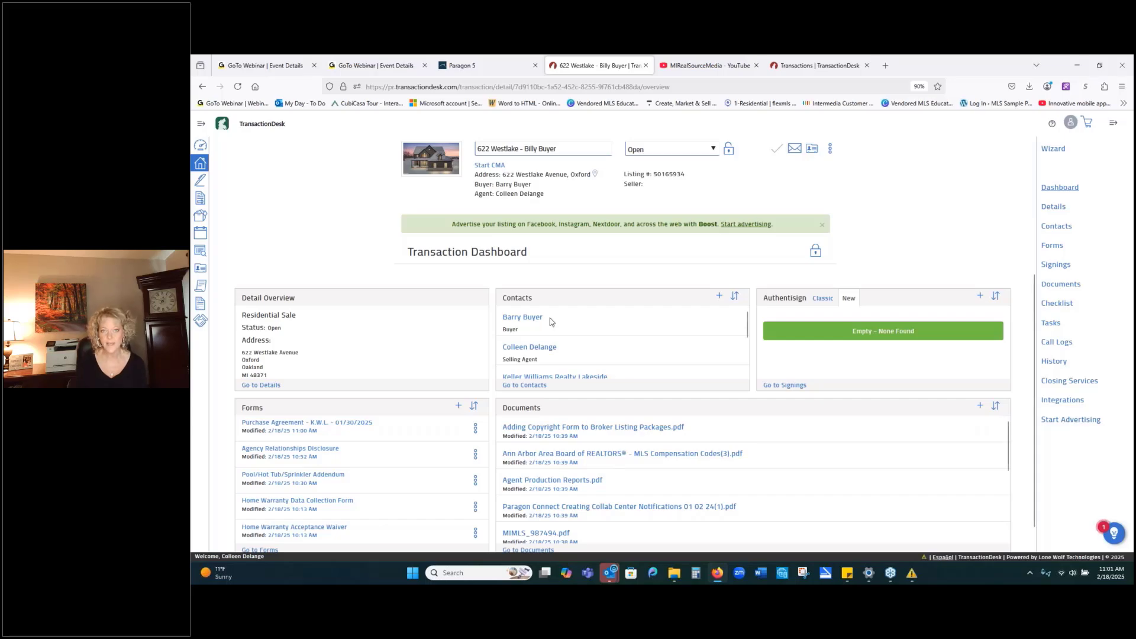
click(719, 297)
click(705, 316)
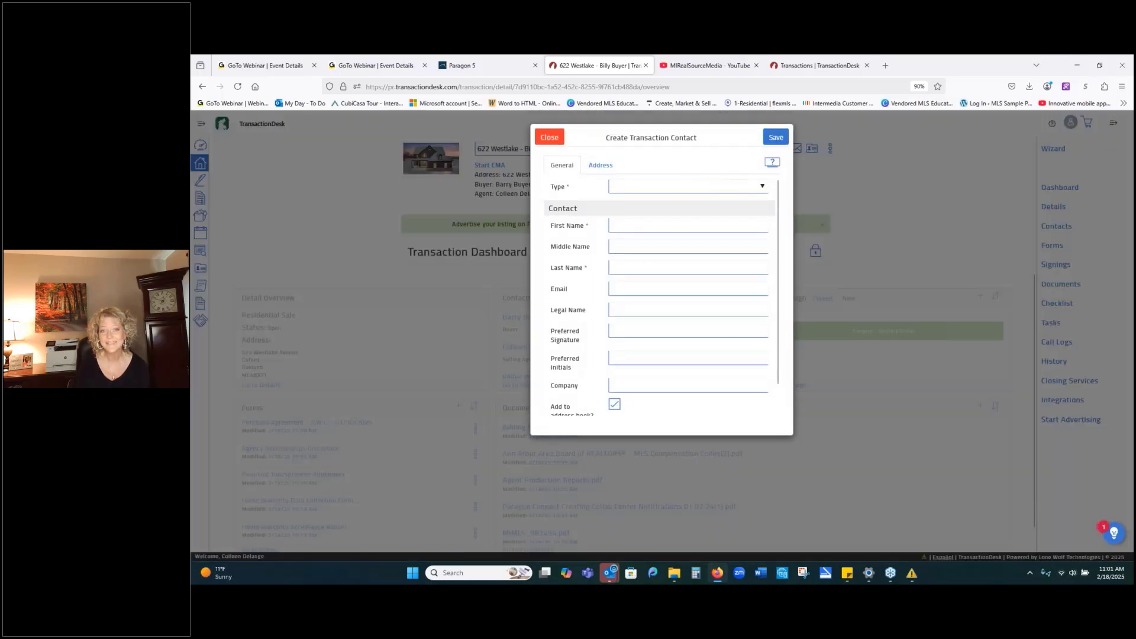
click(763, 188)
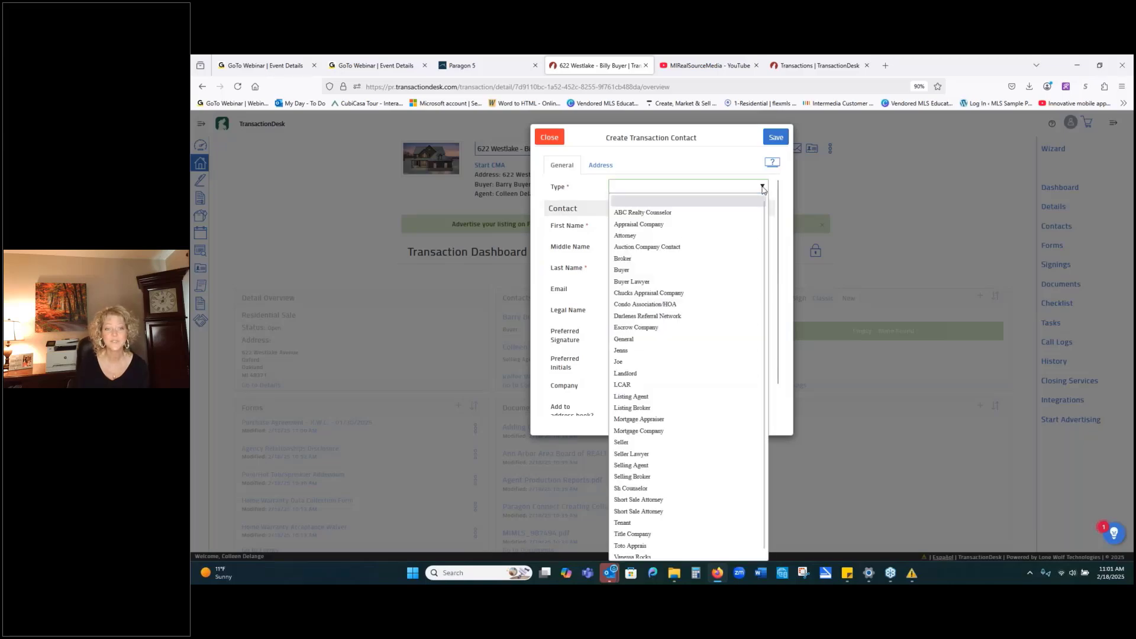
click(692, 276)
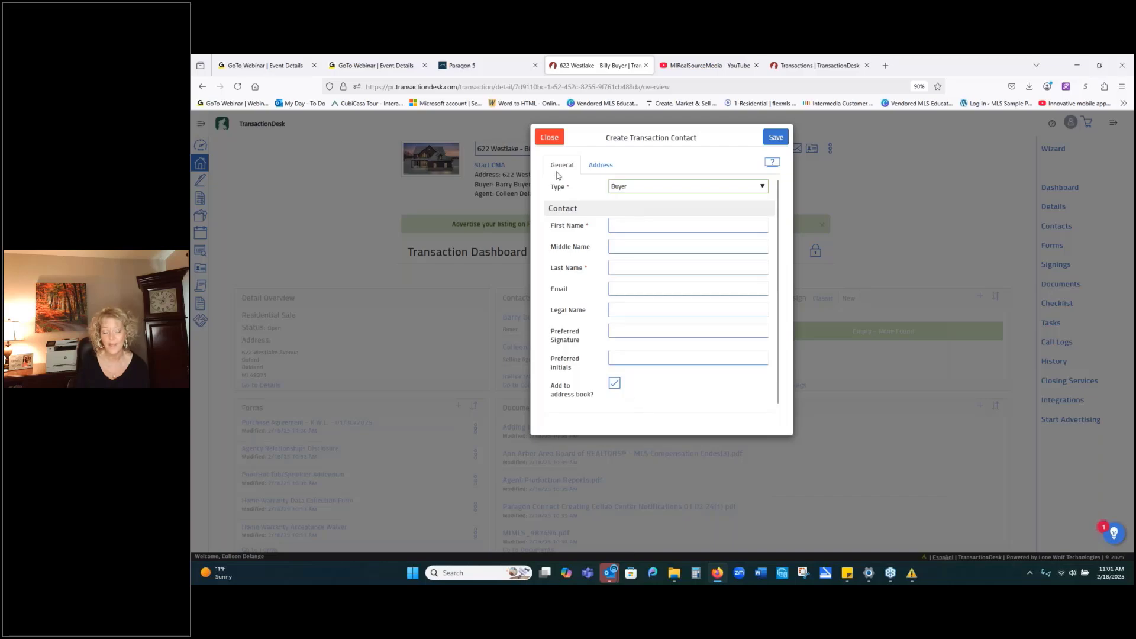
click(549, 138)
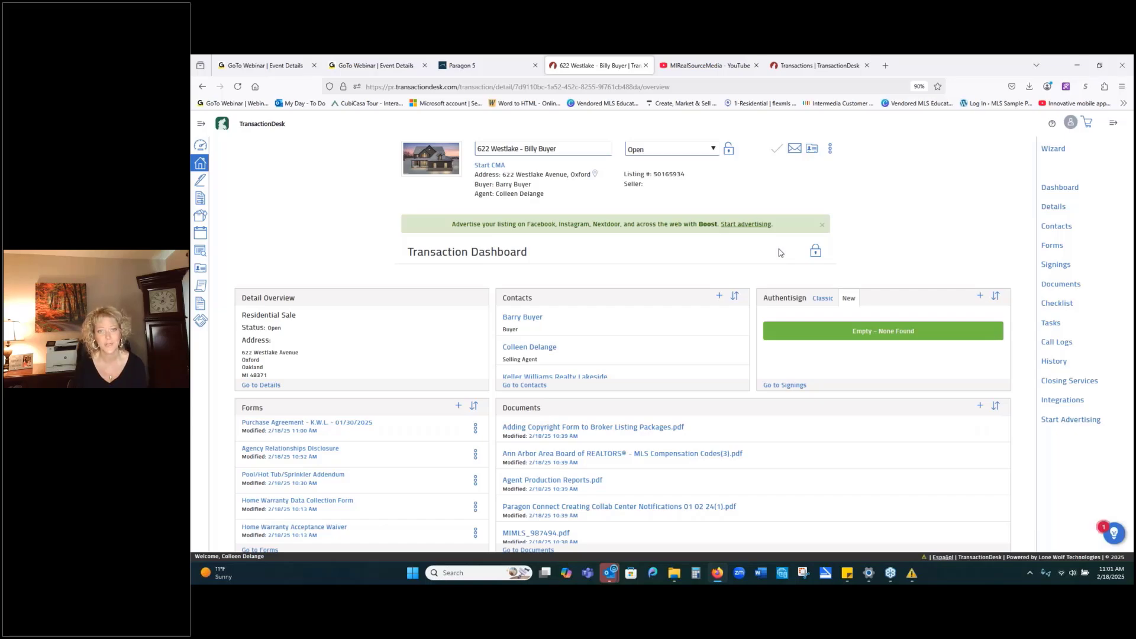
Unlock the Transaction Dashboard and drag the Fax Docs tile back into place.
click(816, 253)
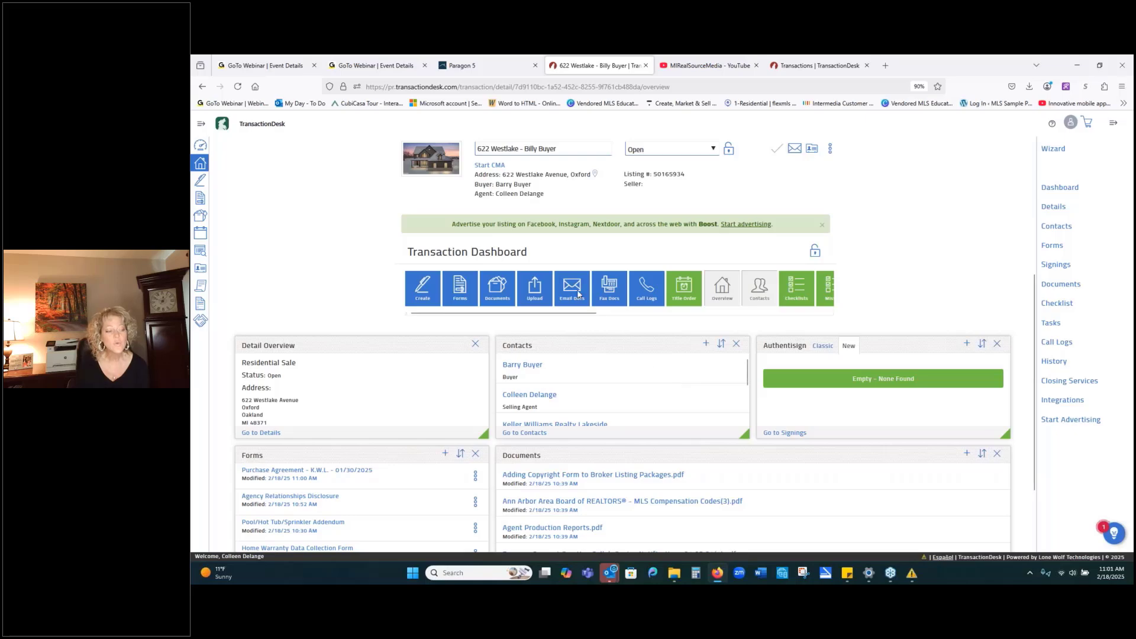
mouse_move(603, 294)
mouse_down()
mouse_move(605, 379)
mouse_move(604, 293)
mouse_up()
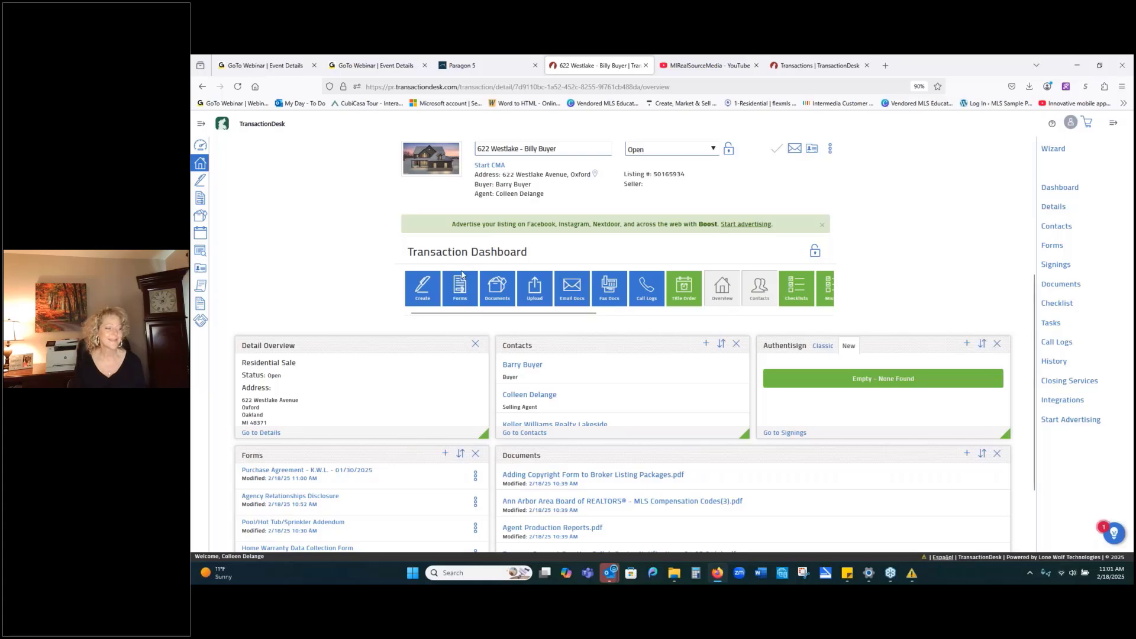
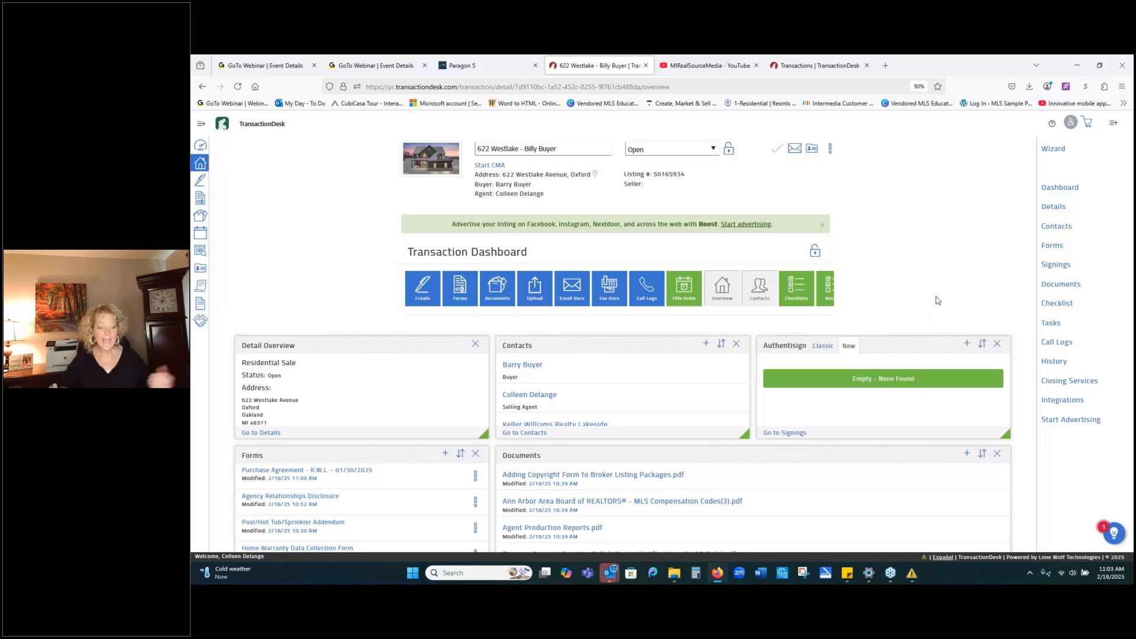
Resize the Authentisign widget by its corner and lock the Transaction Dashboard layout.
click(998, 343)
drag(567, 311, 804, 374)
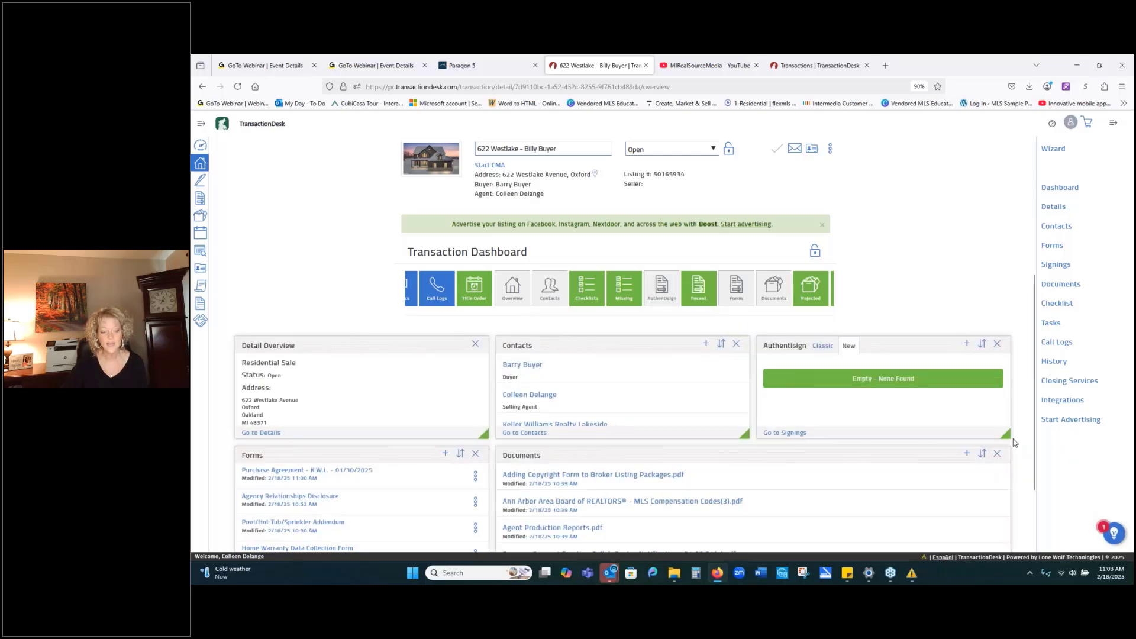
mouse_move(1009, 433)
mouse_down()
mouse_move(970, 437)
mouse_move(1009, 439)
mouse_up()
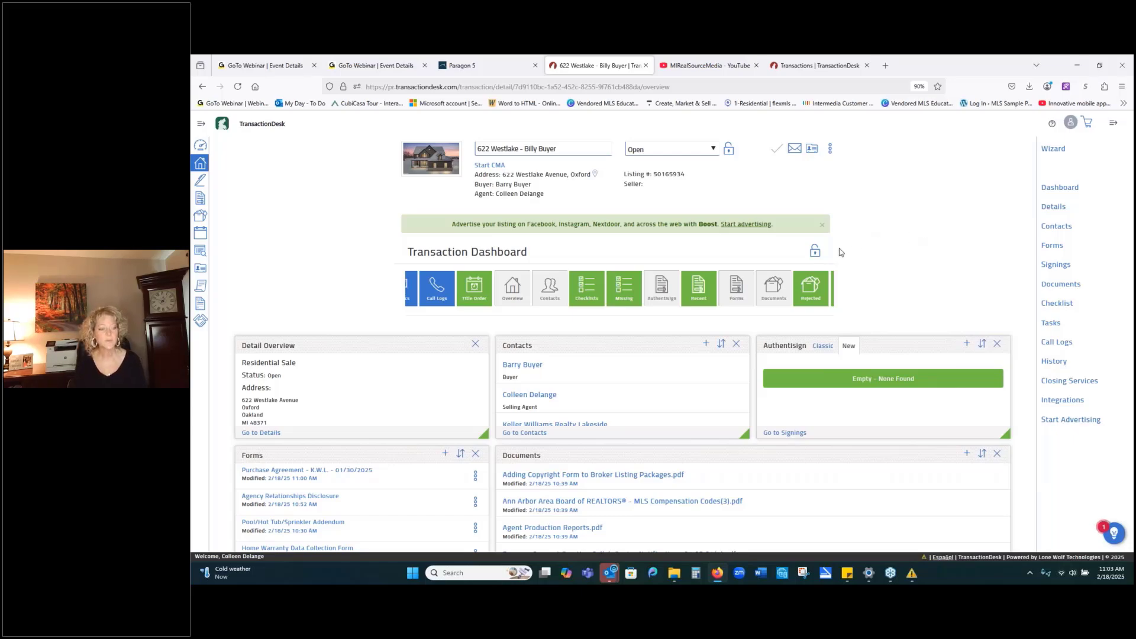
click(815, 253)
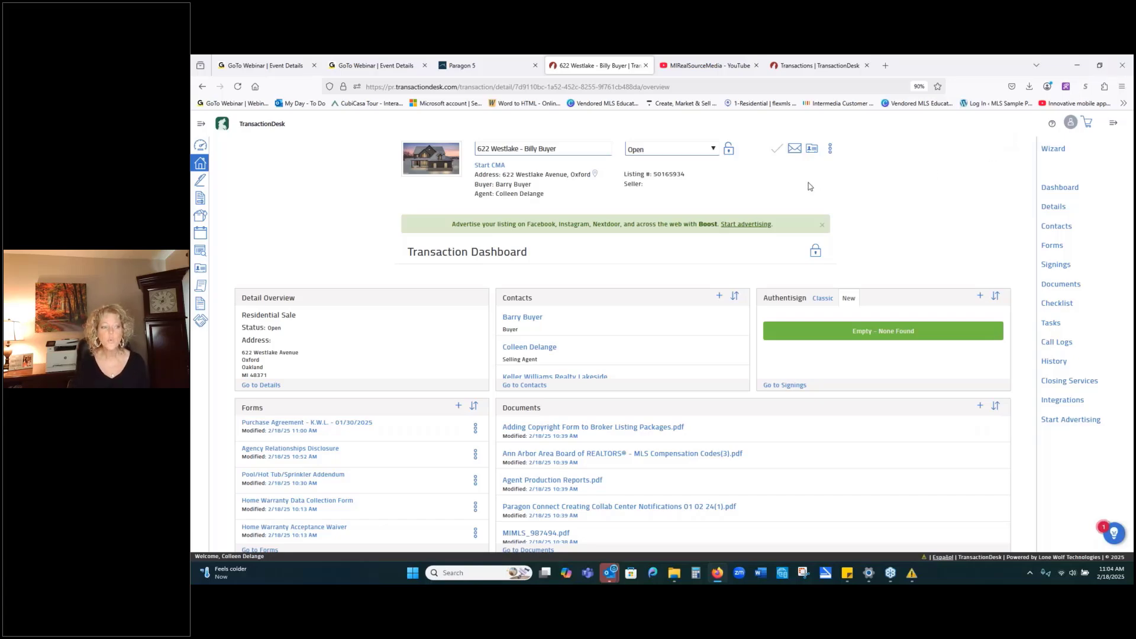
click(199, 165)
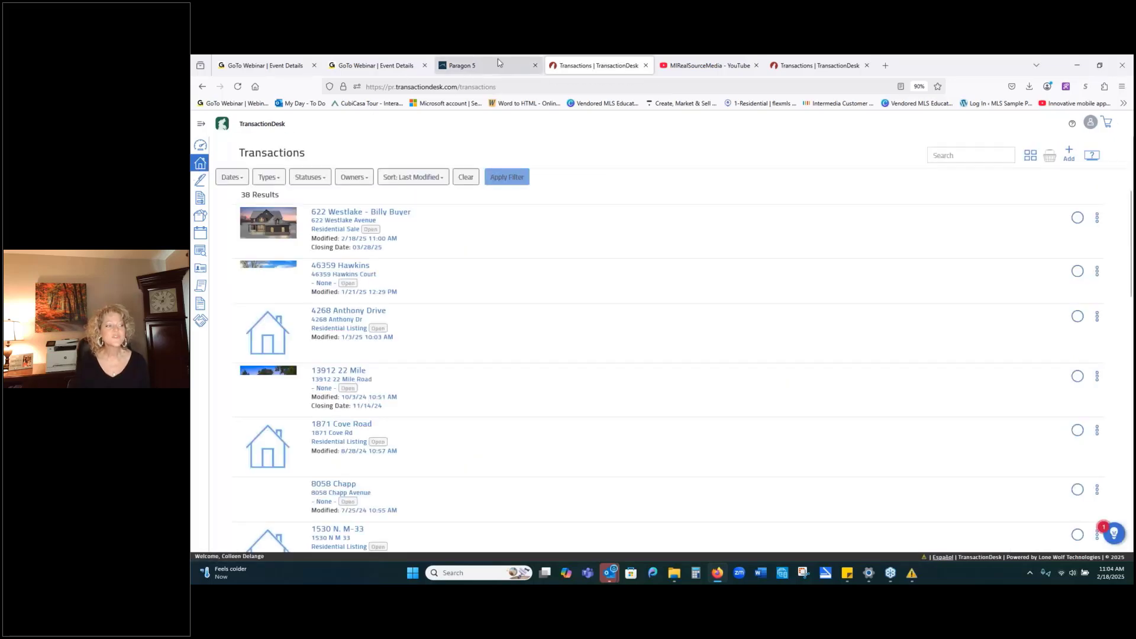
click(498, 63)
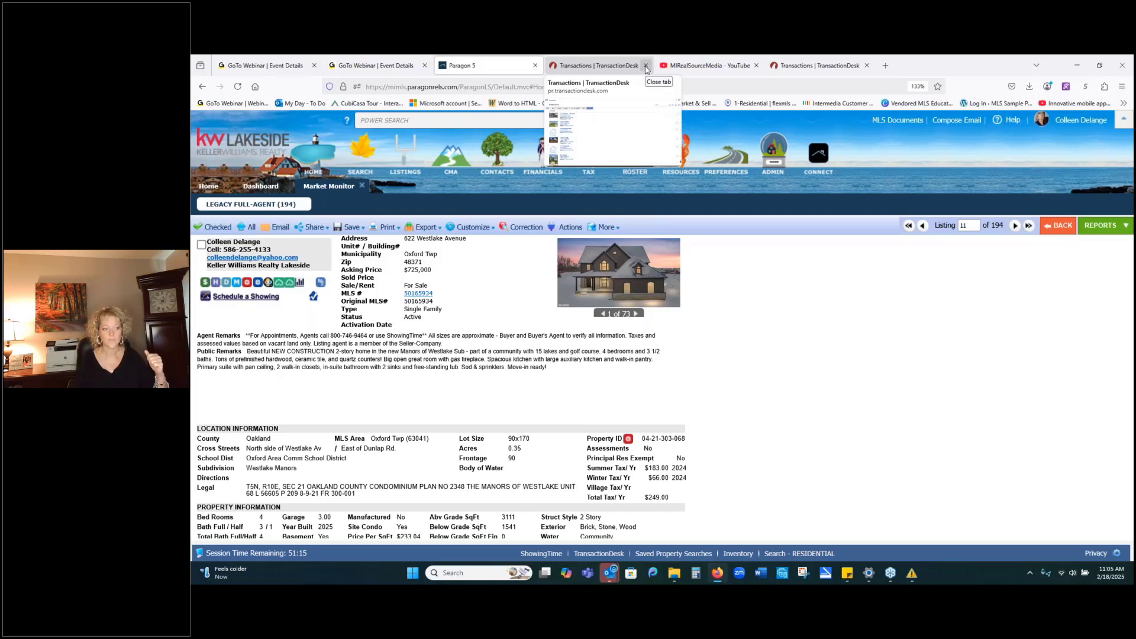
Close both TransactionDesk tabs and relaunch TransactionDesk from Paragon's RESOURCES menu under Online Forms.
click(645, 66)
click(756, 67)
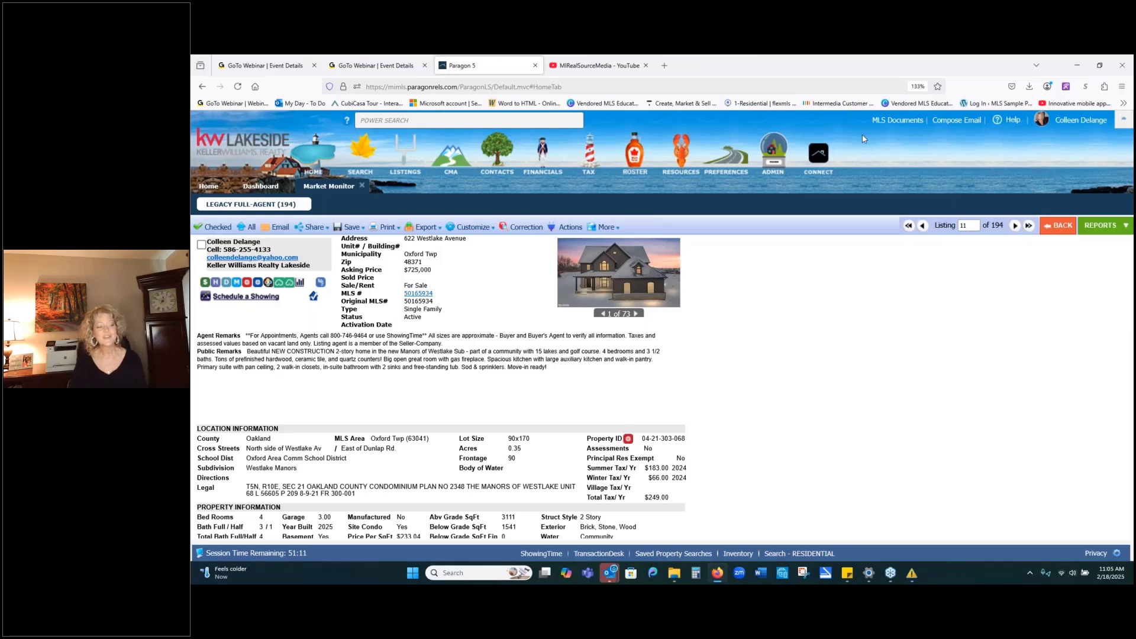
click(682, 153)
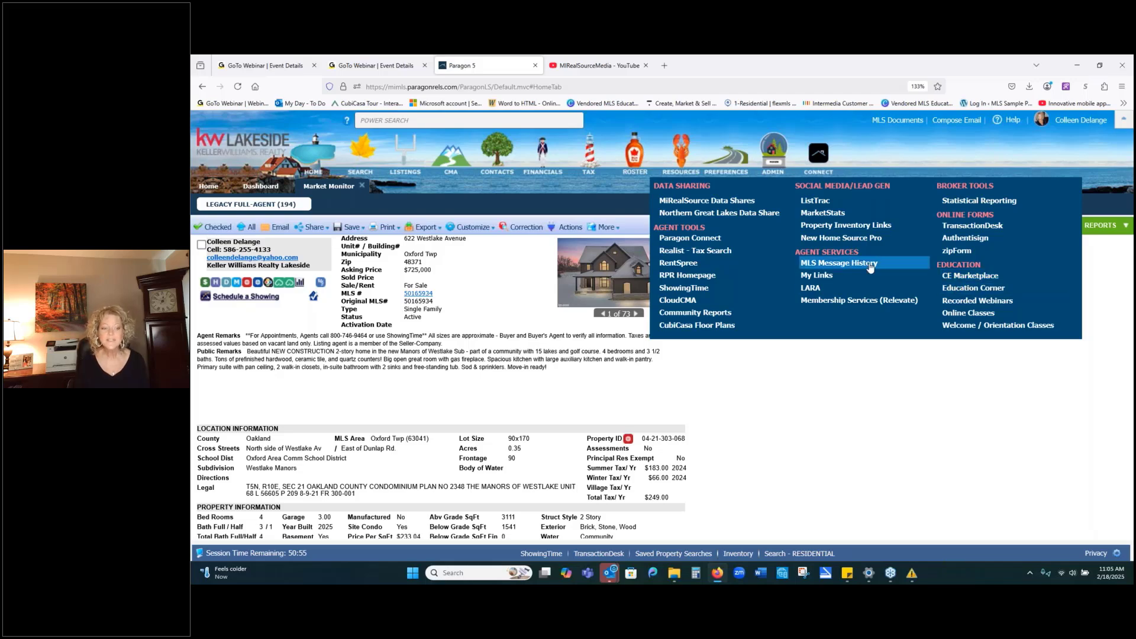
click(966, 227)
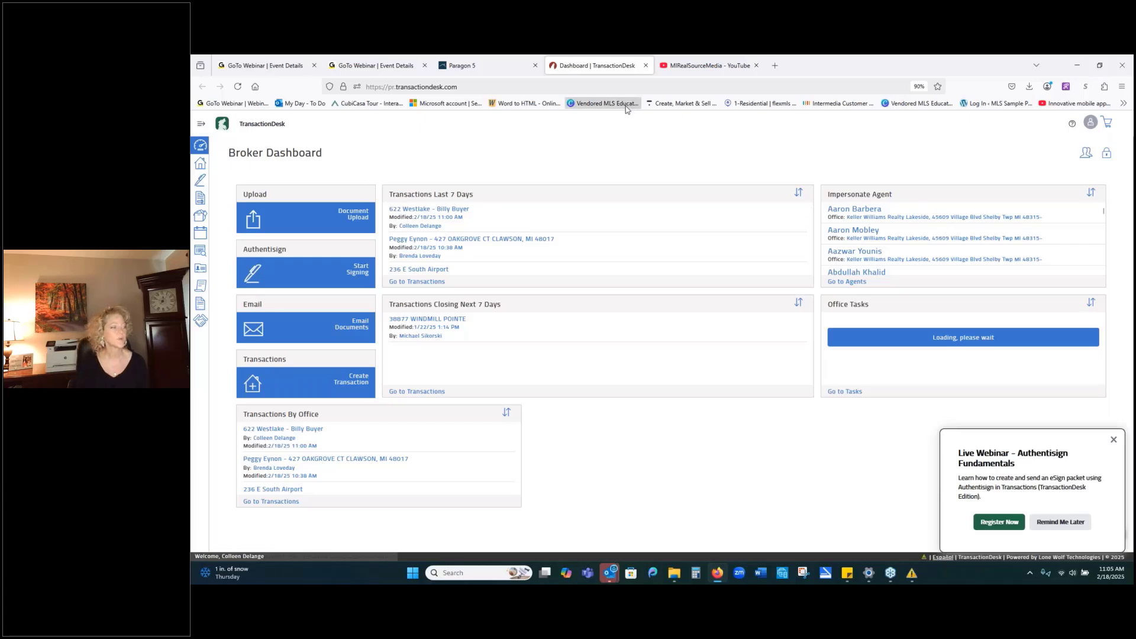
From the Transactions list, start a new transaction with + Add.
click(199, 164)
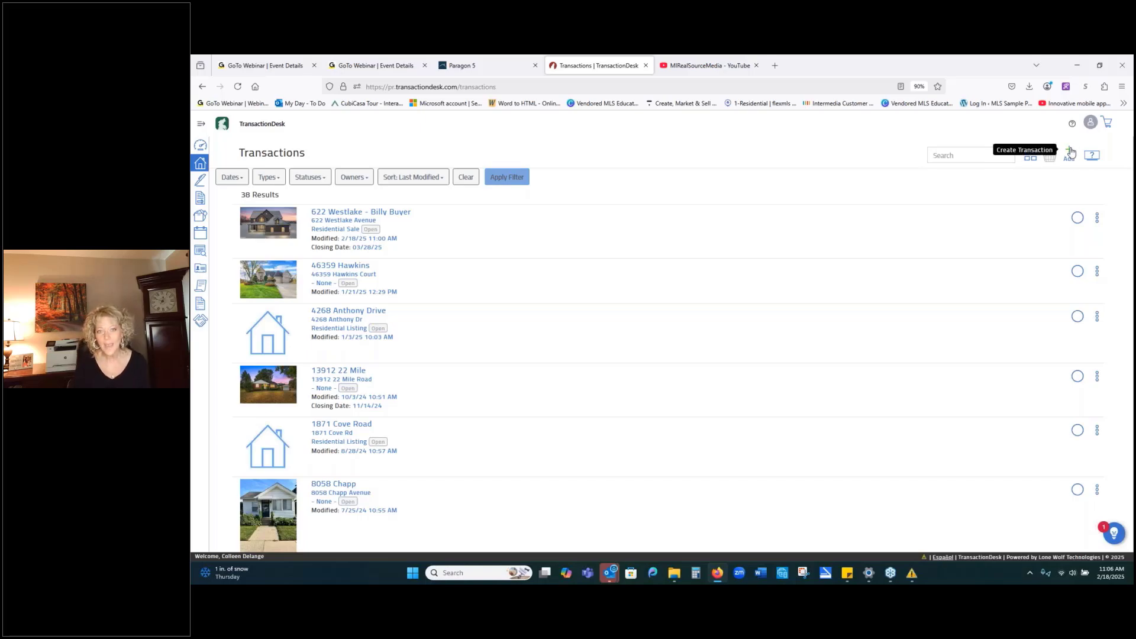
click(1070, 152)
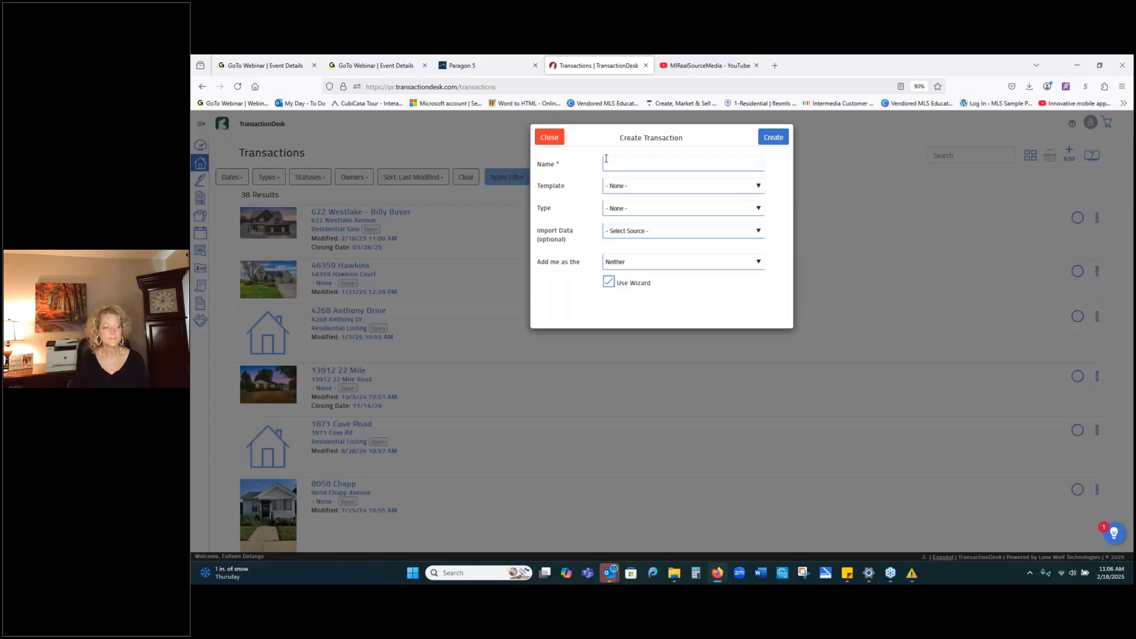
click(728, 158)
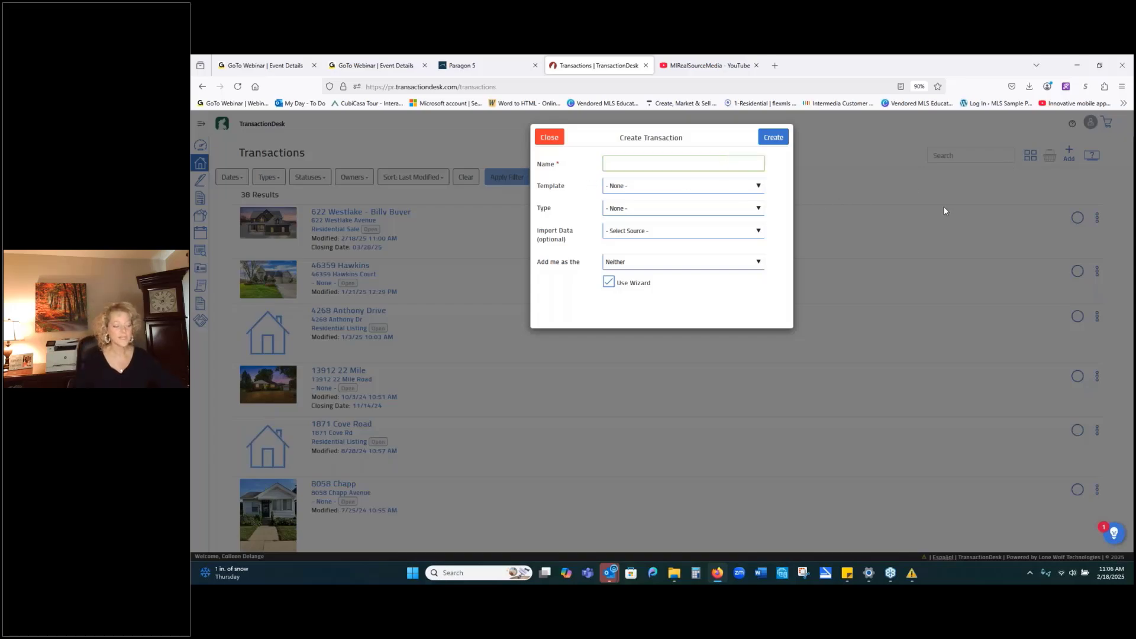
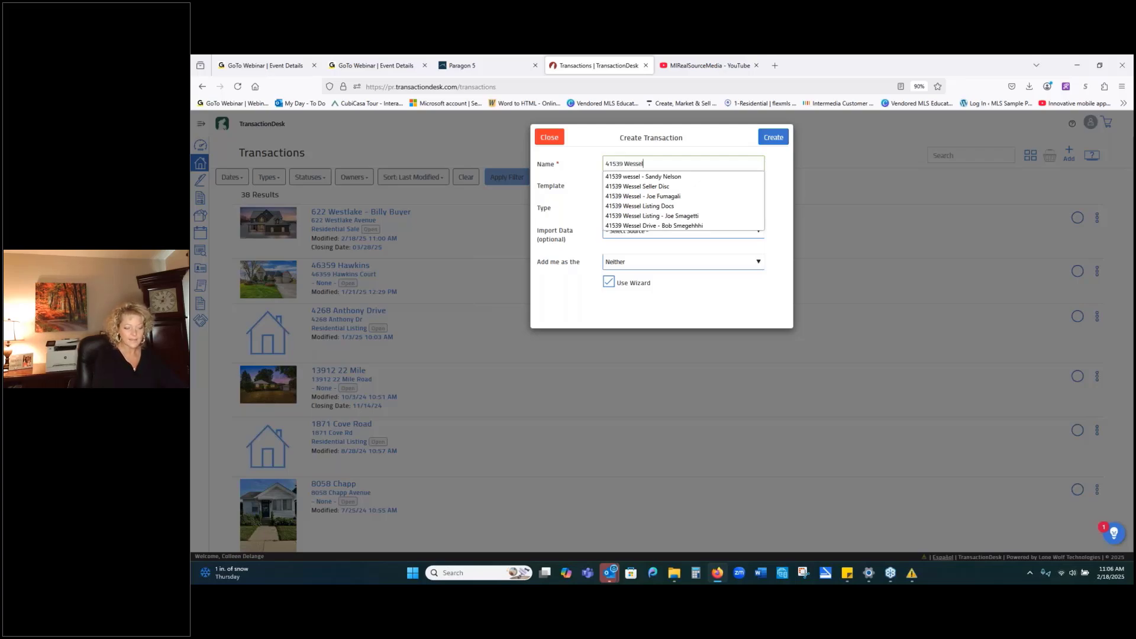
text( - )
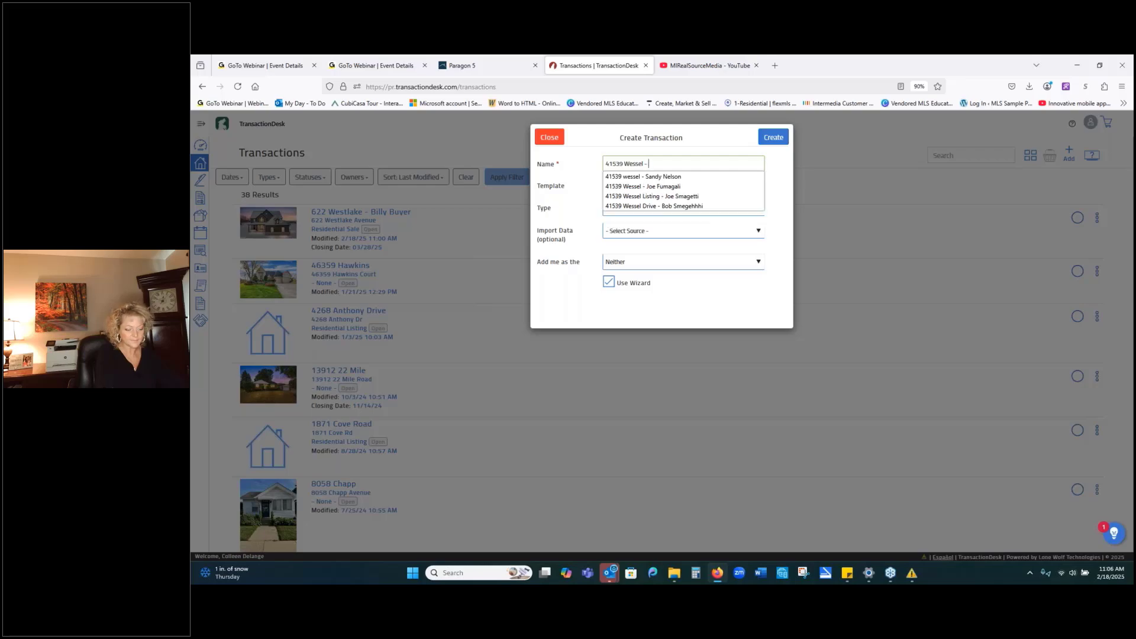
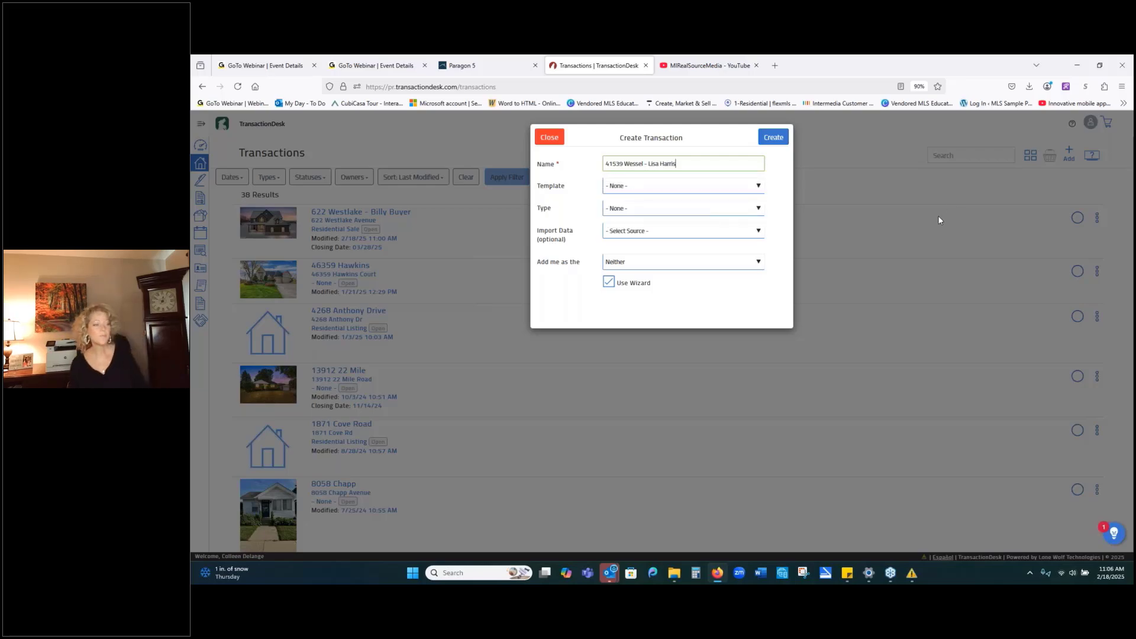
click(630, 193)
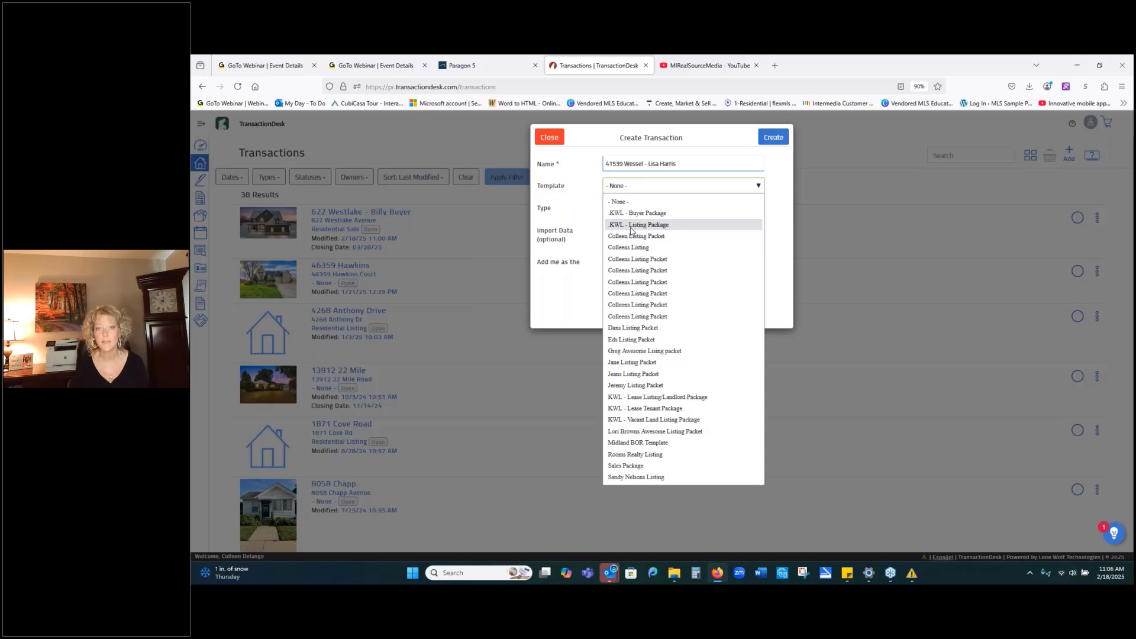
click(631, 231)
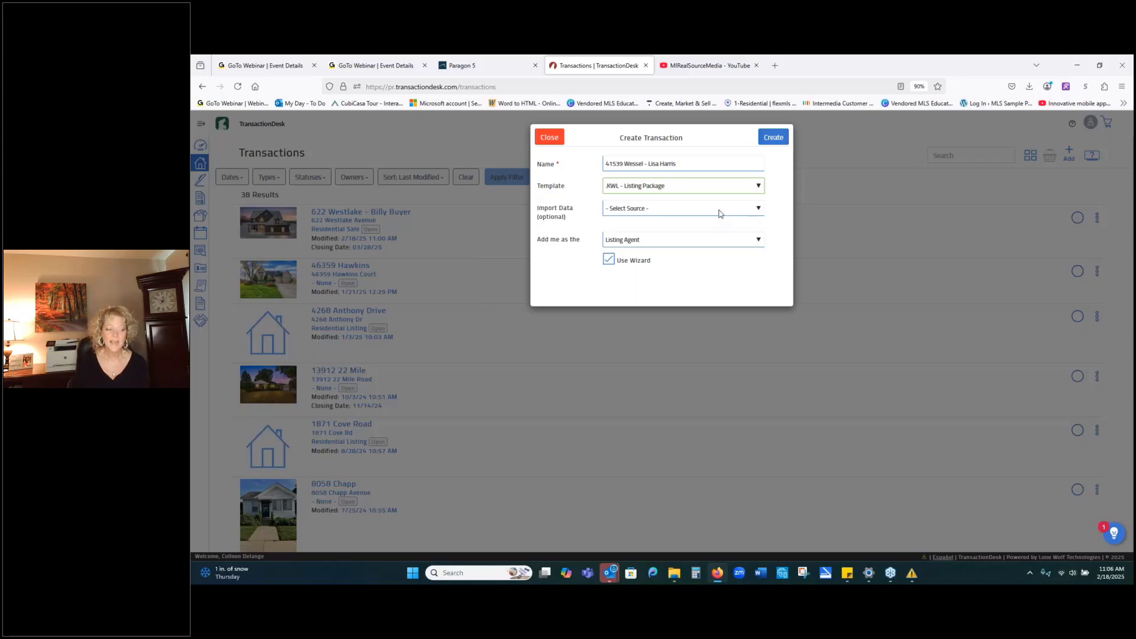
click(721, 214)
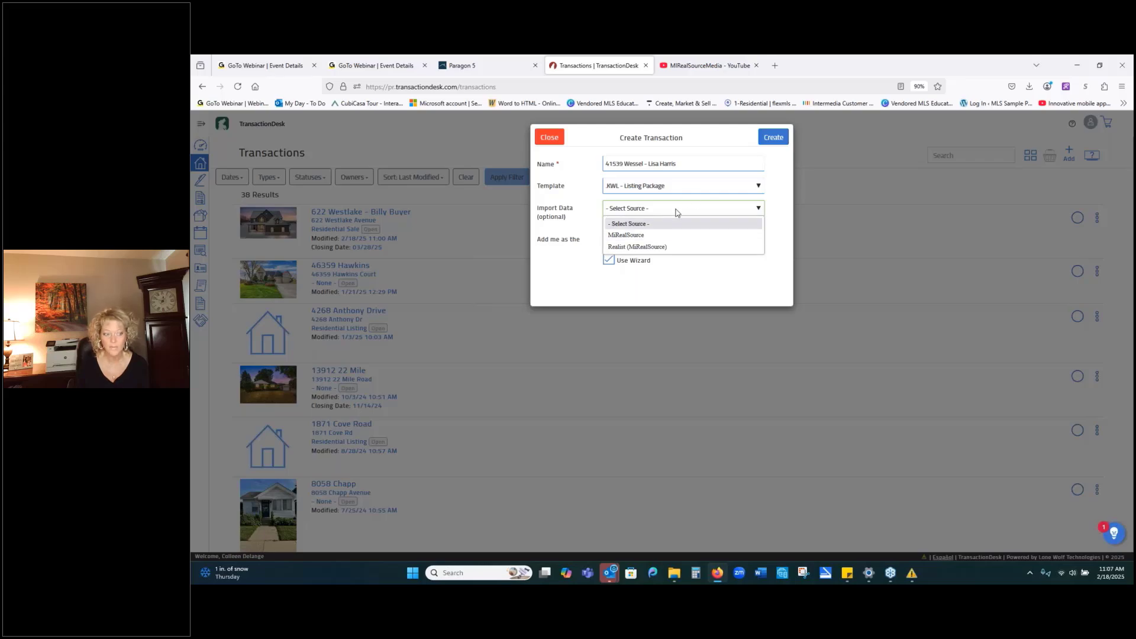
click(611, 247)
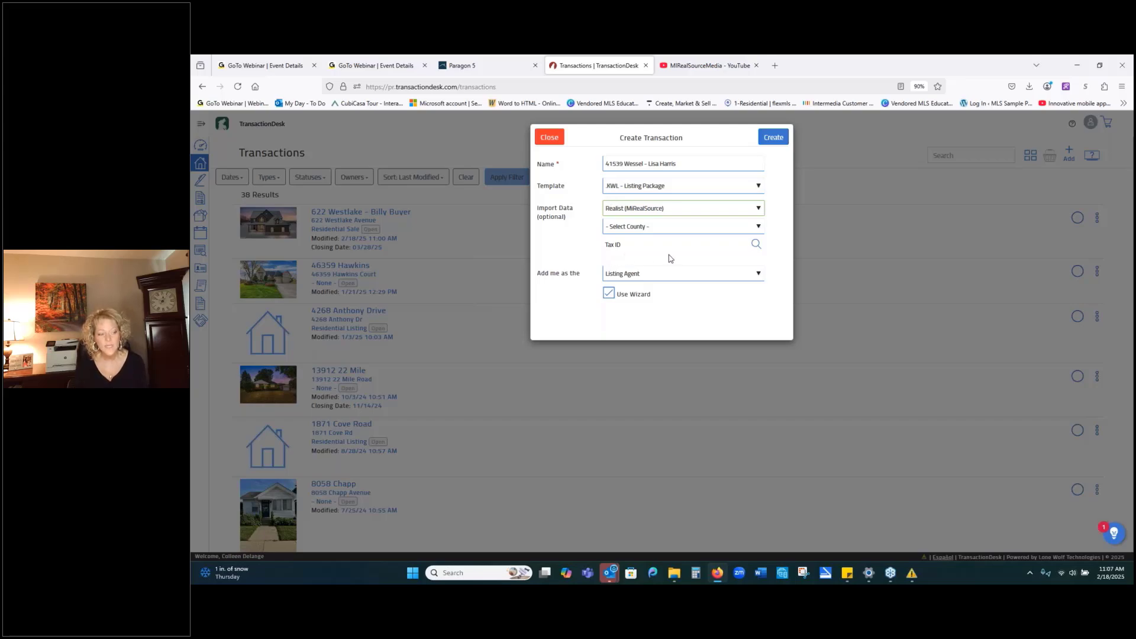
Open the tax record search and choose Macomb as the county.
click(756, 244)
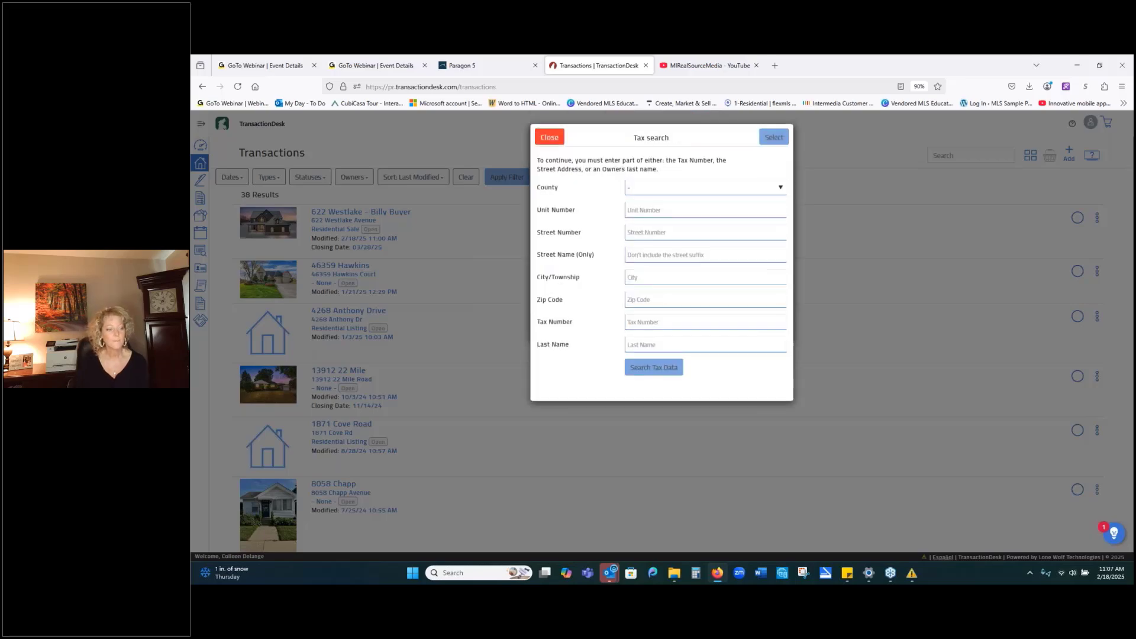
click(701, 187)
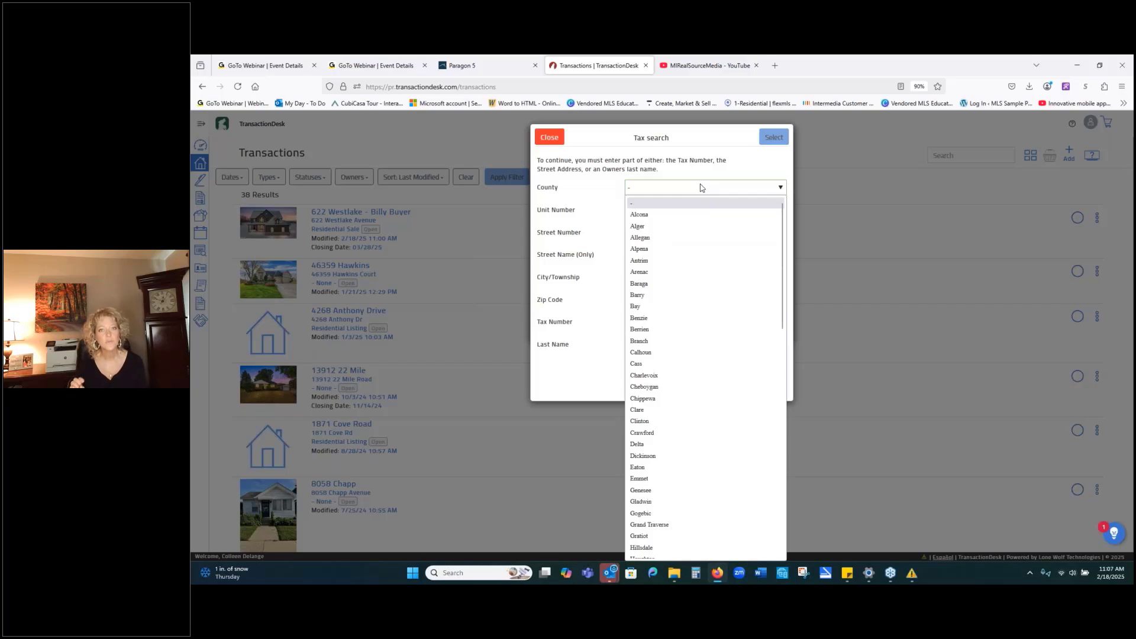
click(759, 168)
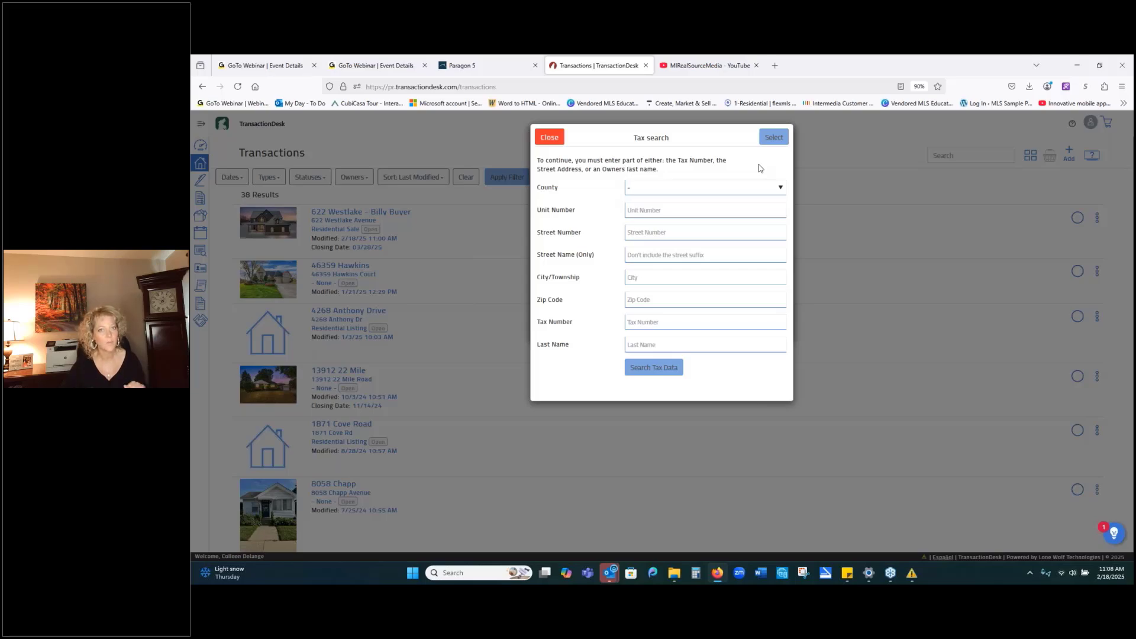
click(779, 188)
scroll(686, 450, down, 4)
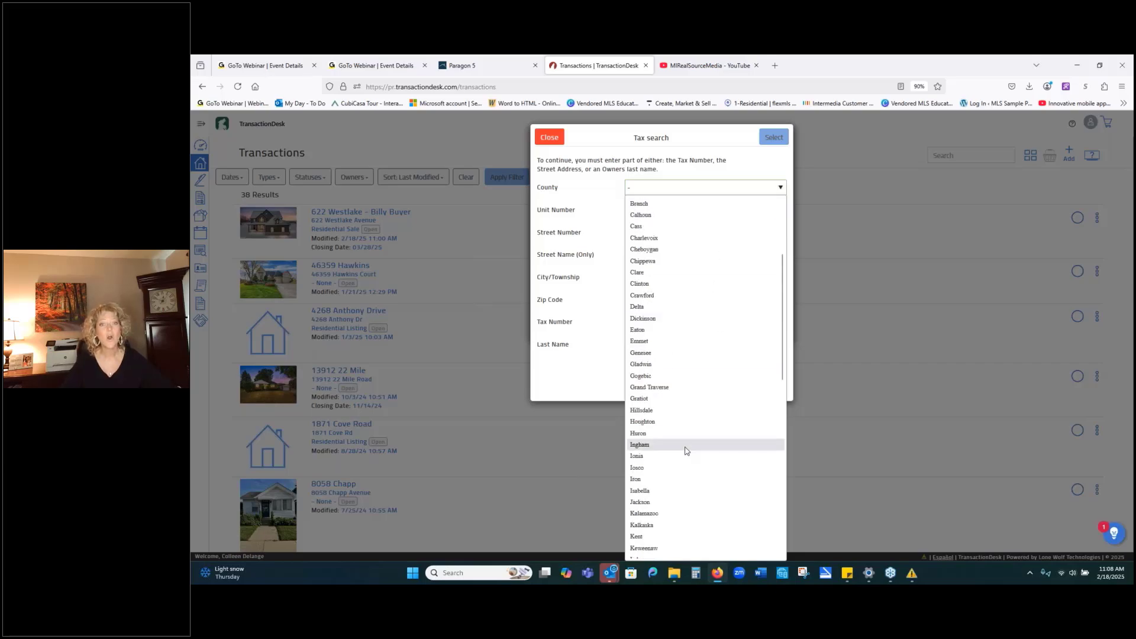
scroll(686, 451, down, 4)
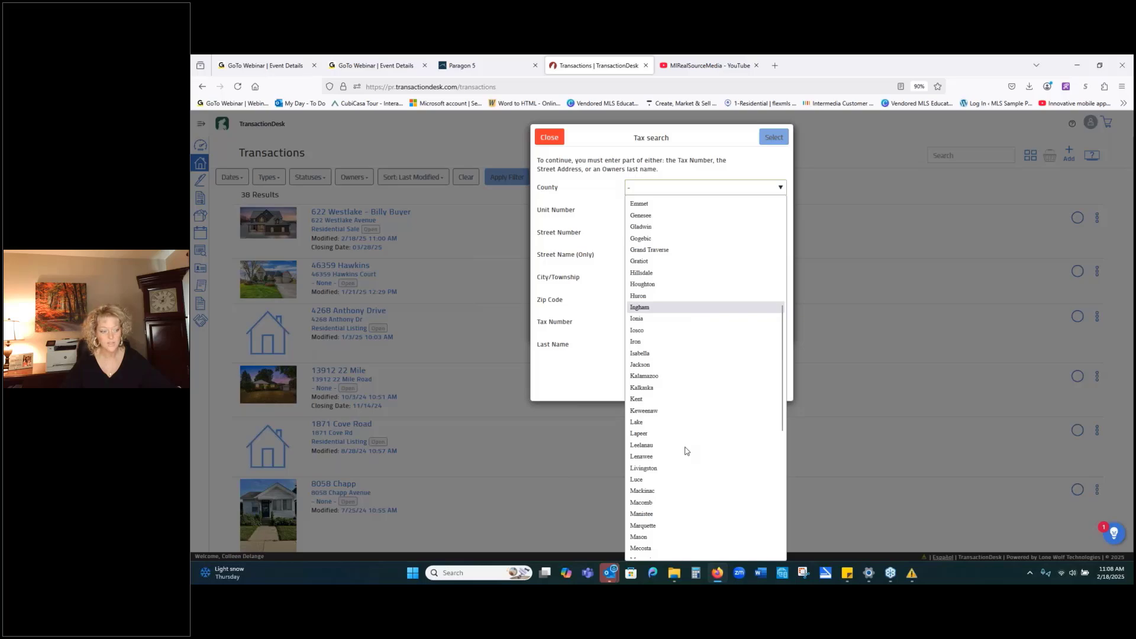
scroll(686, 451, down, 2)
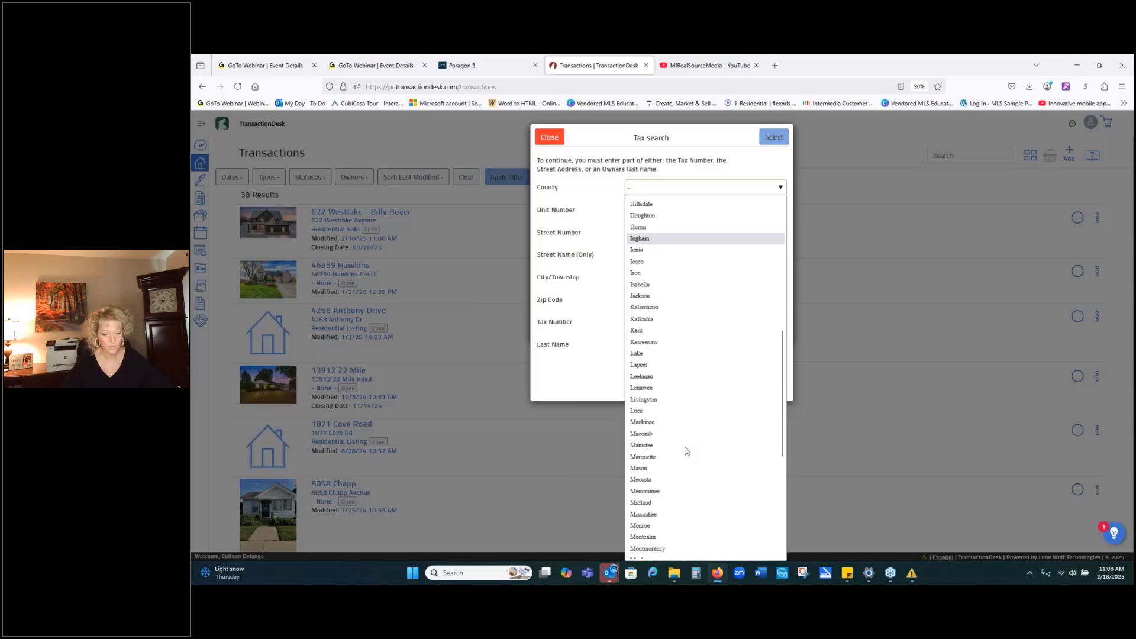
scroll(688, 448, down, 4)
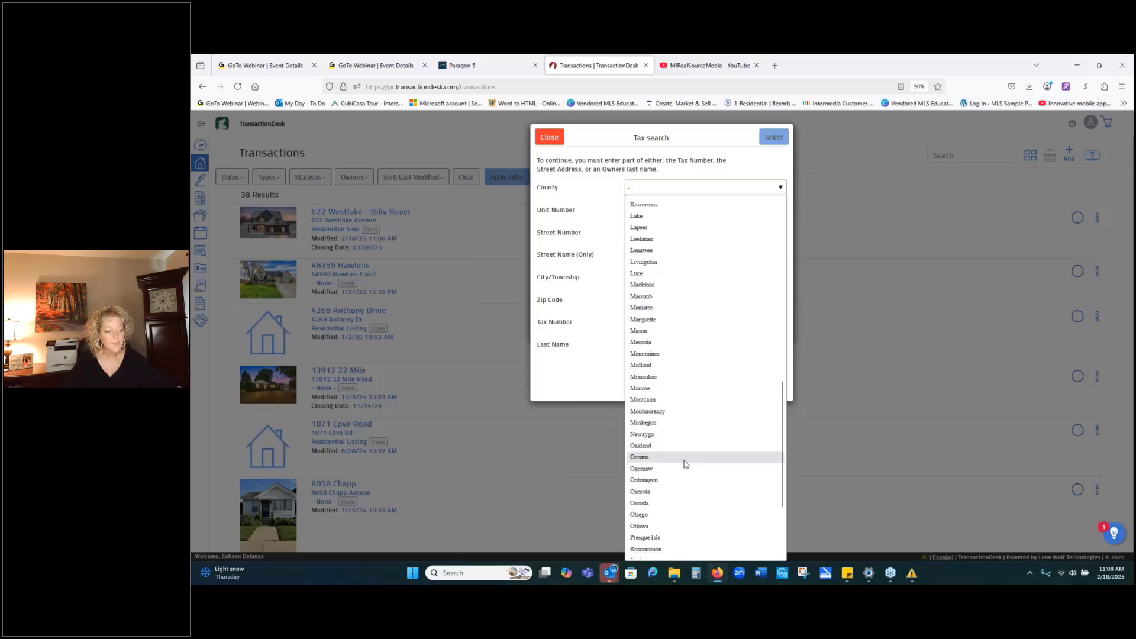
click(642, 297)
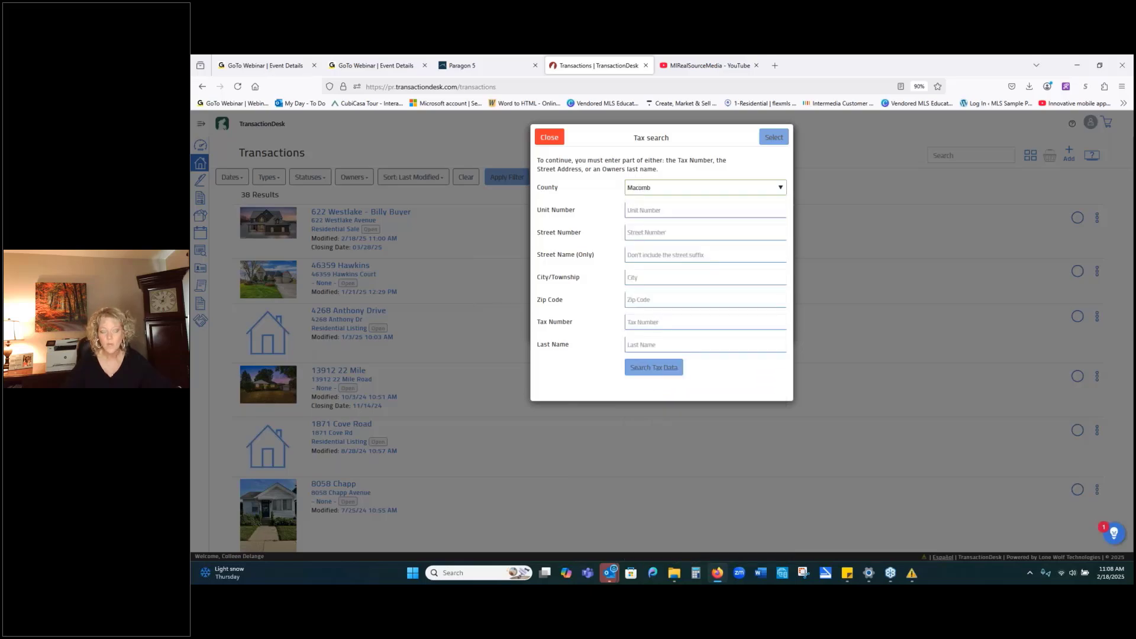
click(628, 232)
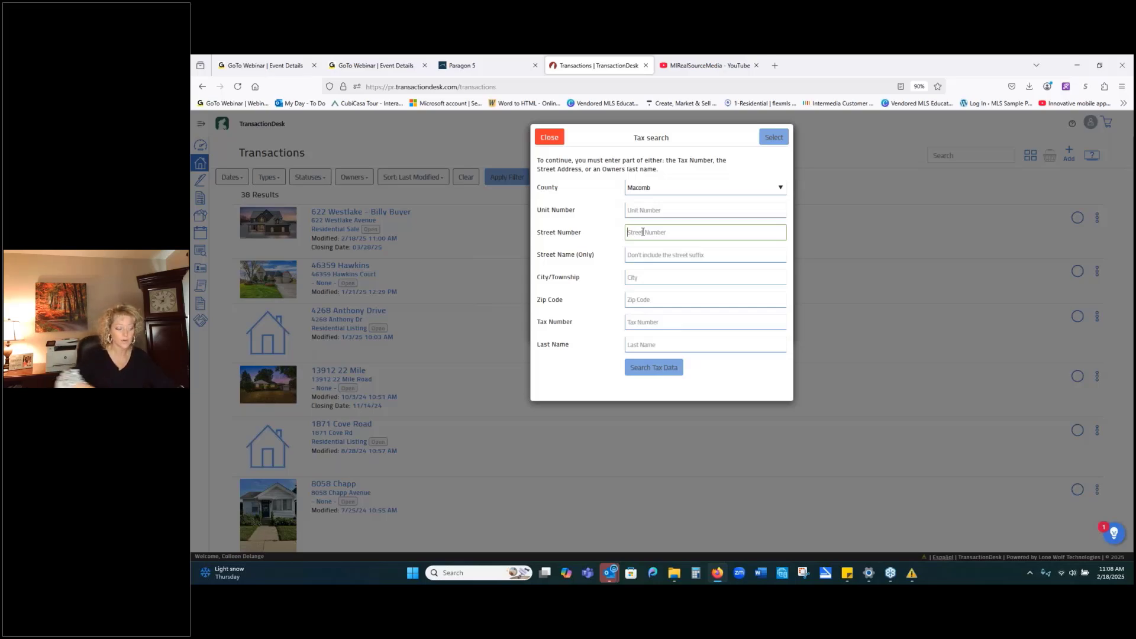
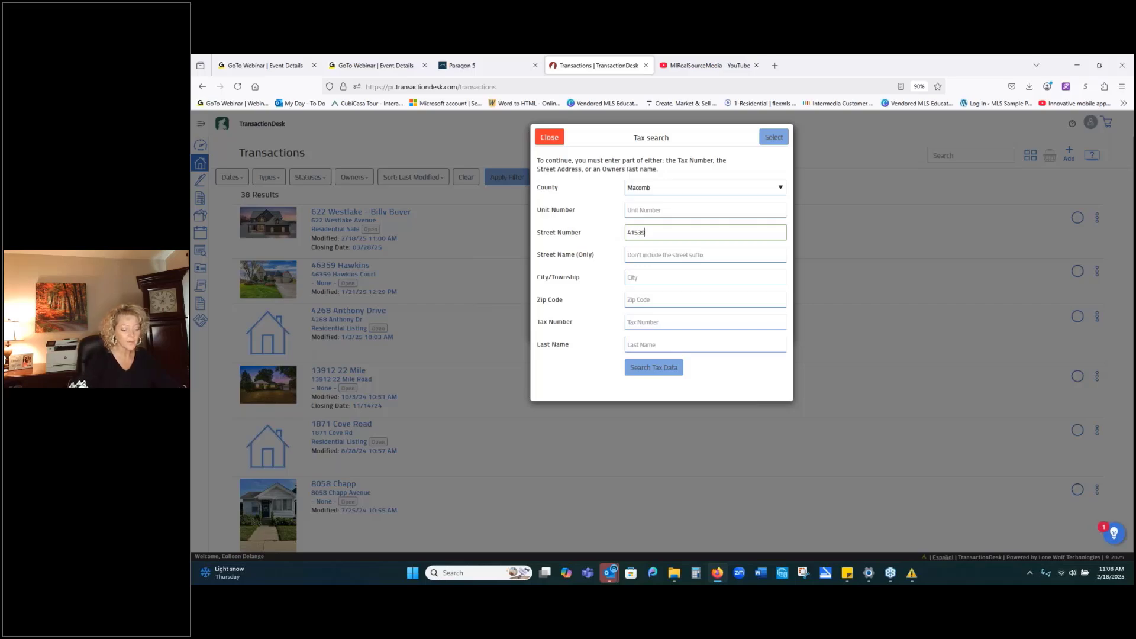
click(675, 256)
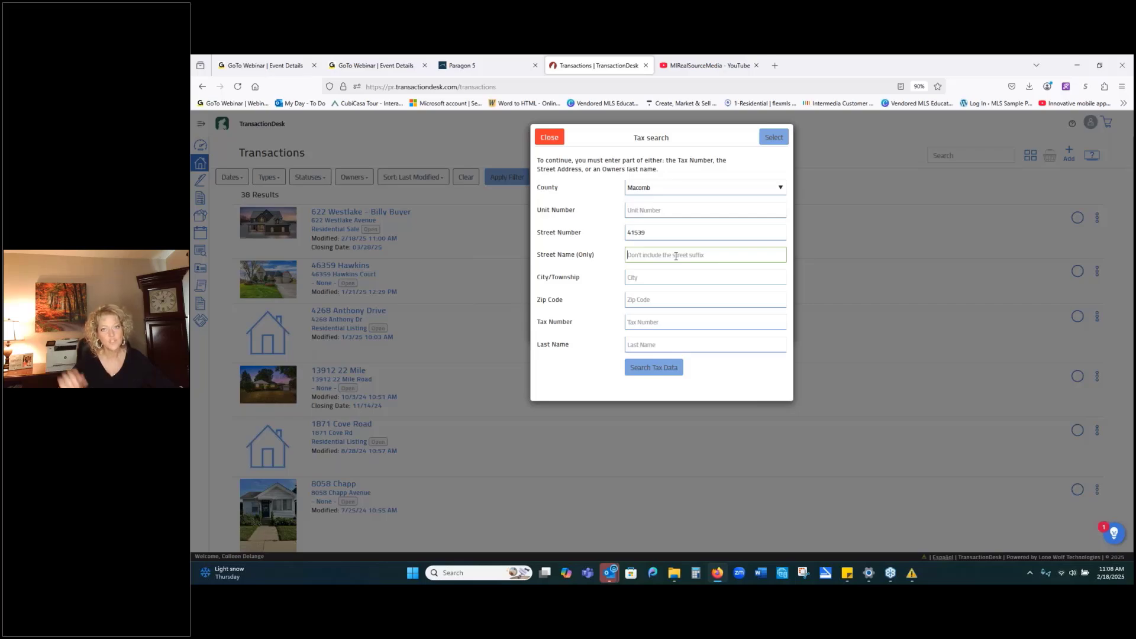
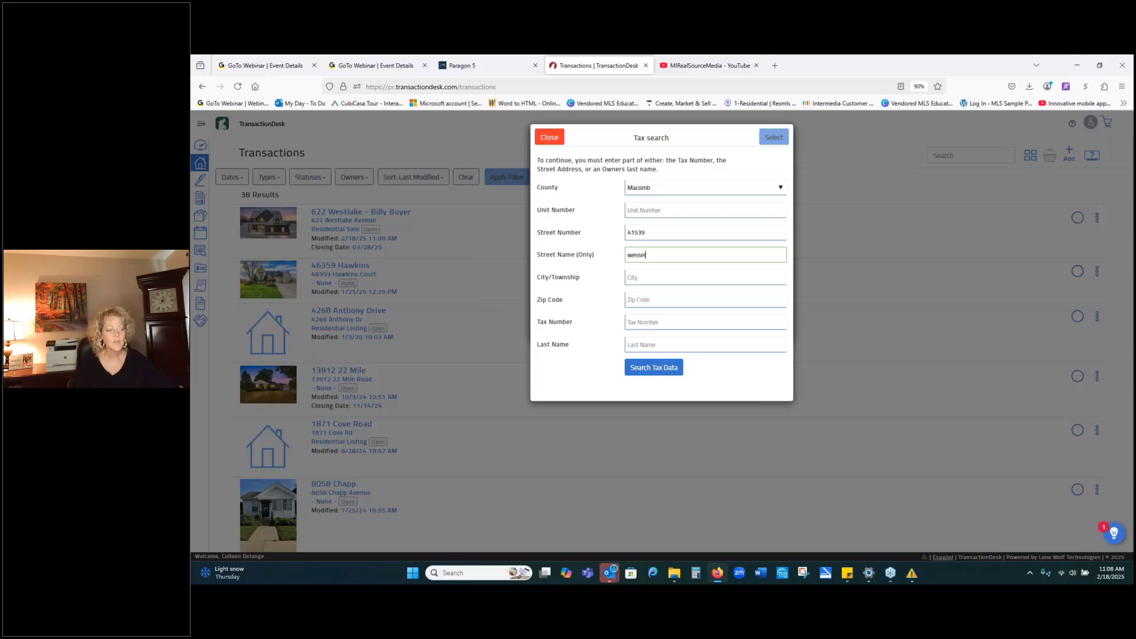
click(651, 371)
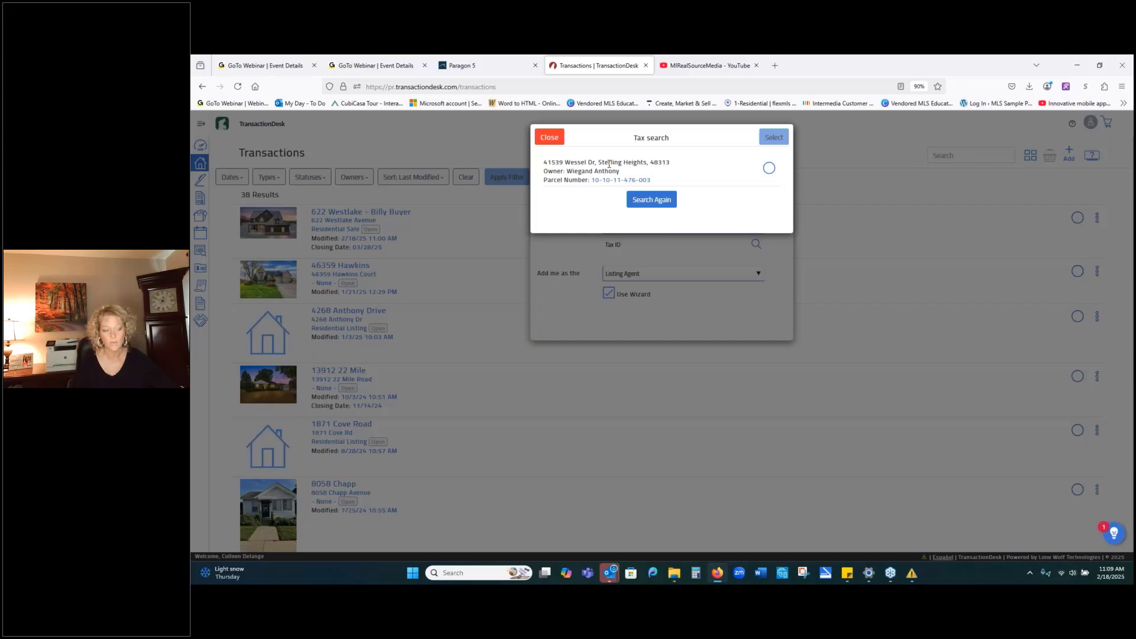
click(770, 170)
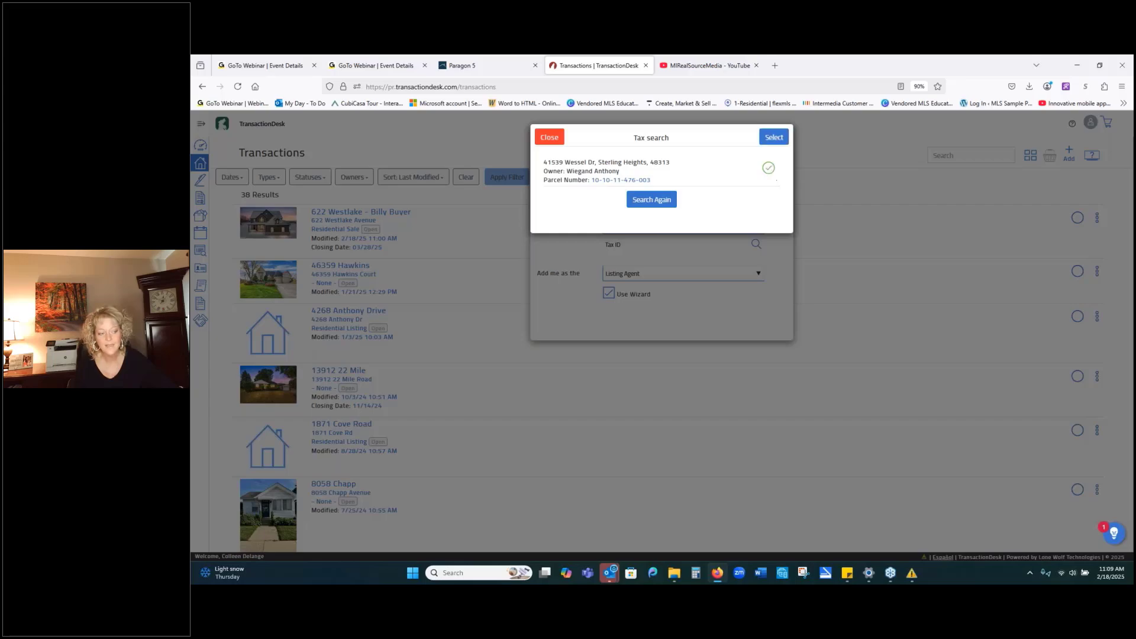
click(779, 140)
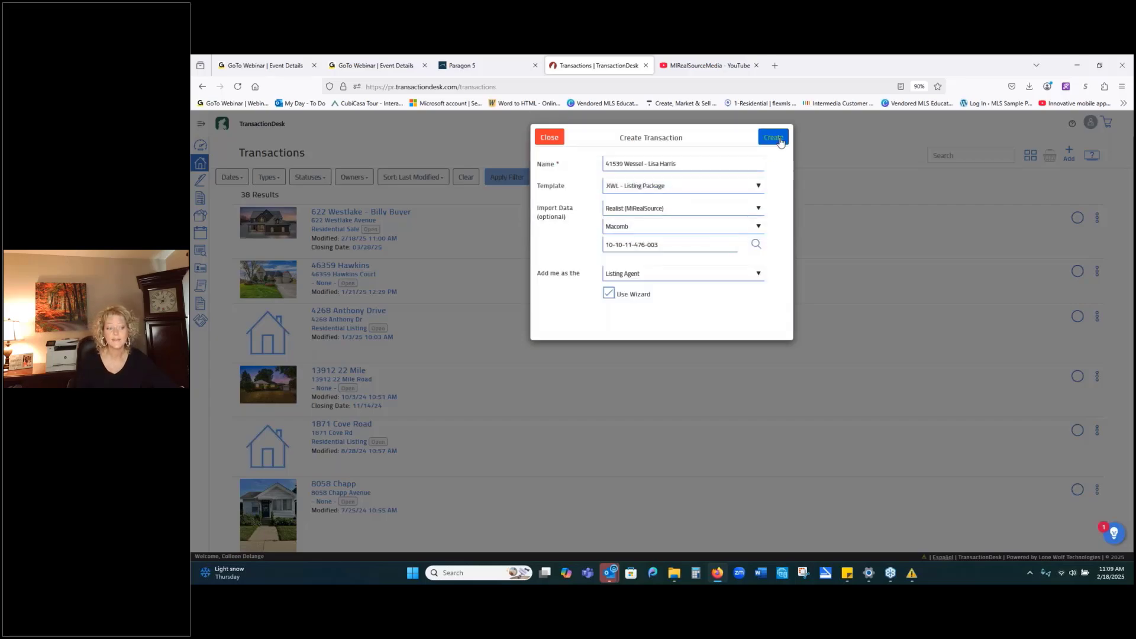
click(780, 140)
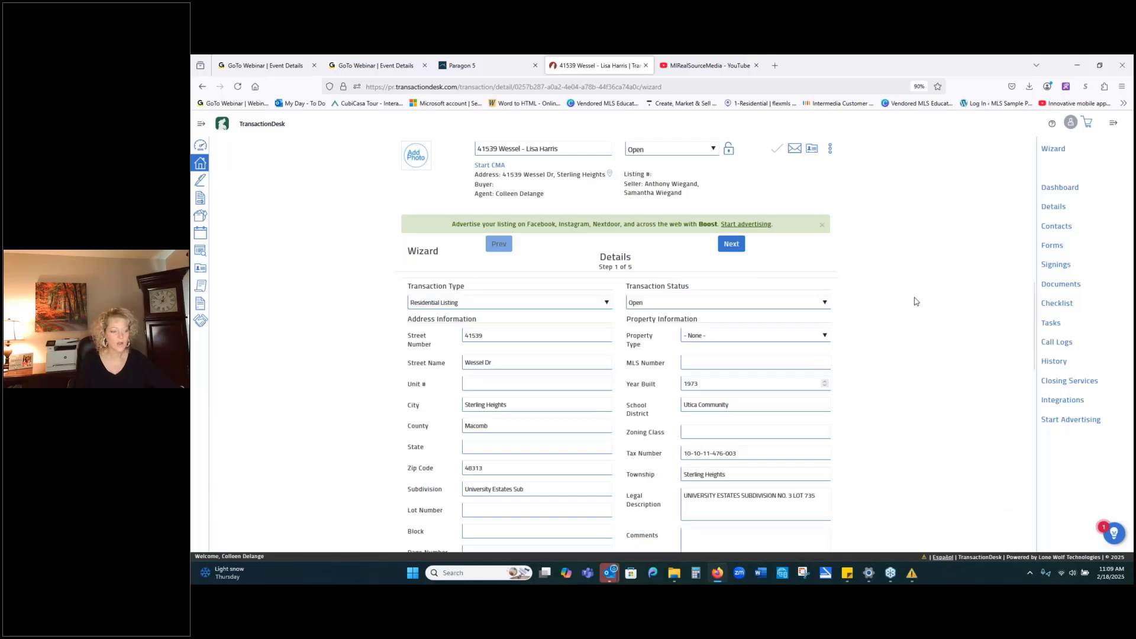
Look over the imported property details, then advance the wizard two steps to Contacts.
scroll(912, 329, down, 1)
scroll(912, 329, down, 1)
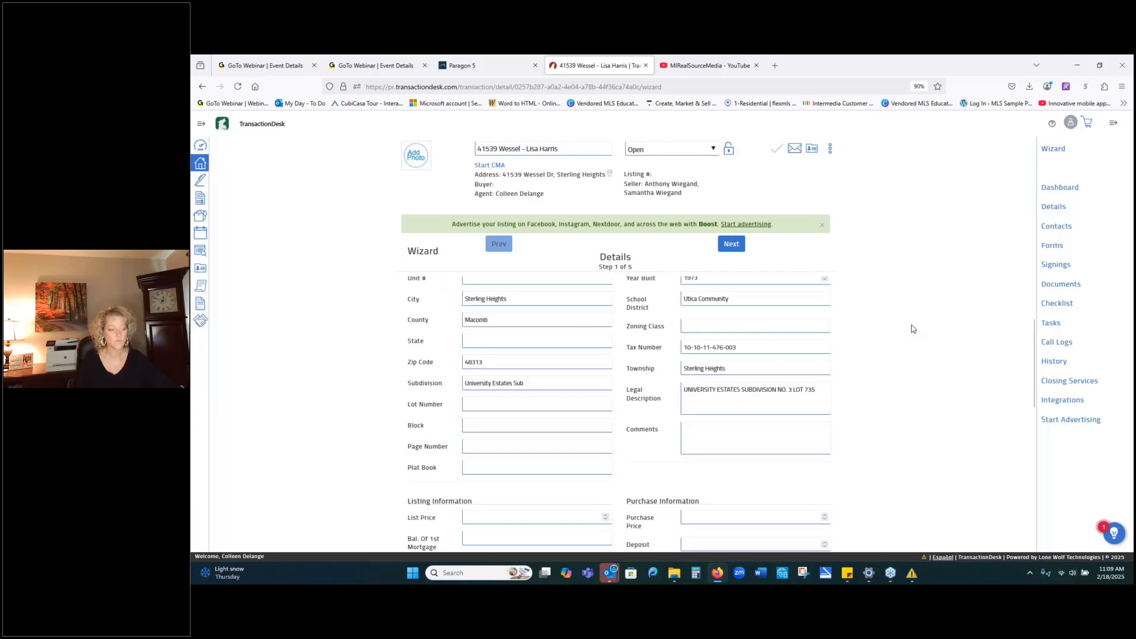
scroll(912, 328, up, 2)
click(731, 243)
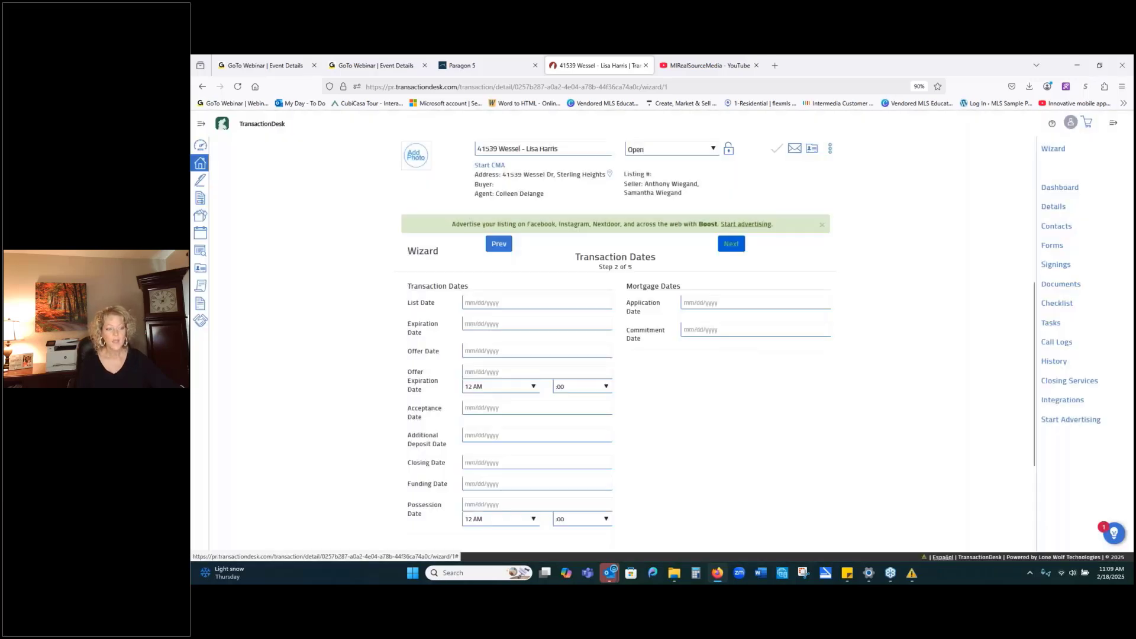
click(731, 244)
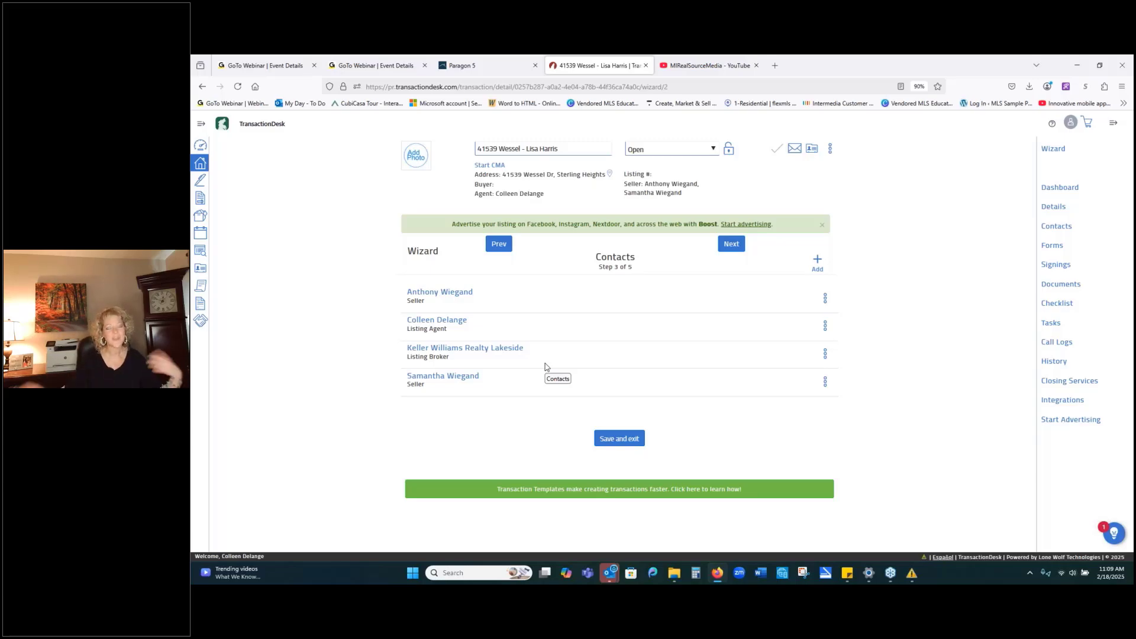
Advance the wizard from Contacts to Forms, step 4 of 5.
click(732, 249)
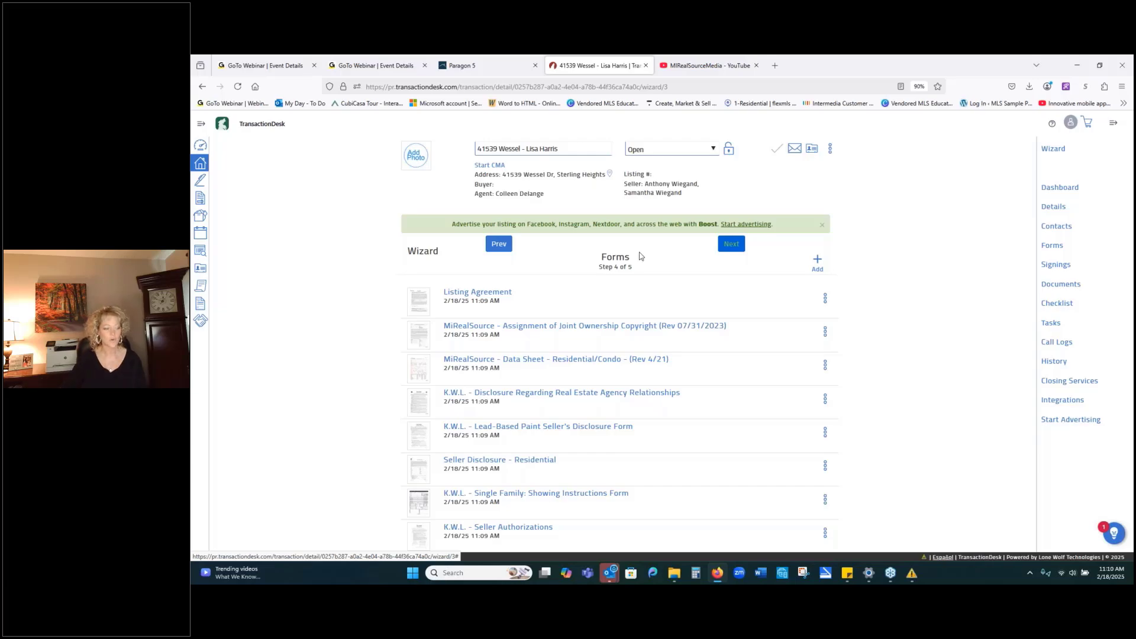
Open the MiRealSource - Data Sheet form and dismiss the error dialog with OK.
click(533, 367)
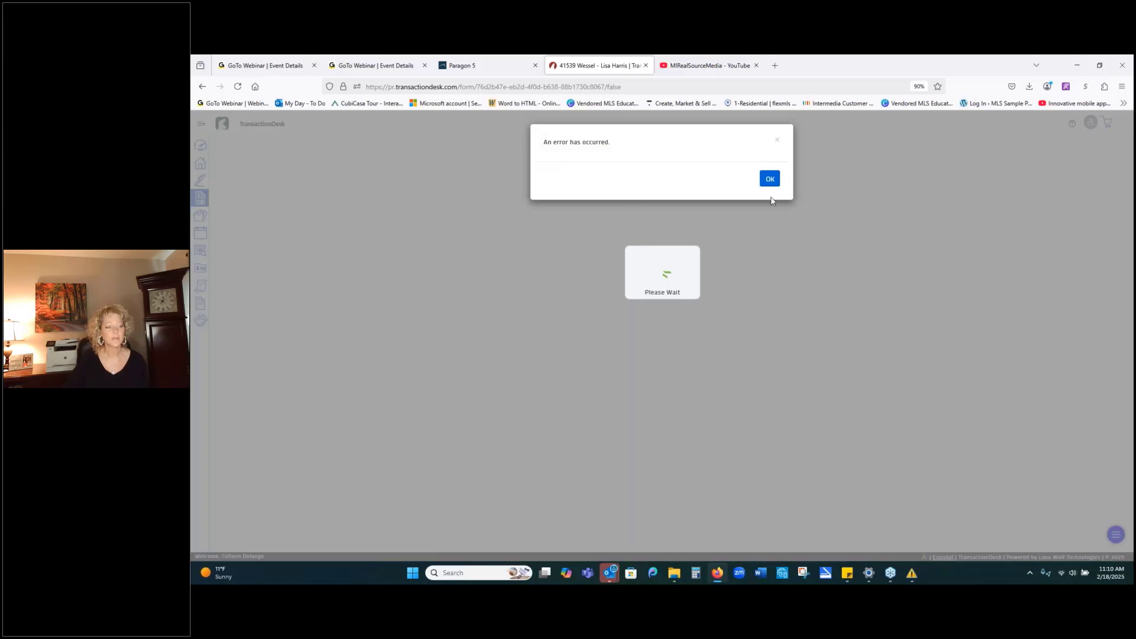
click(771, 180)
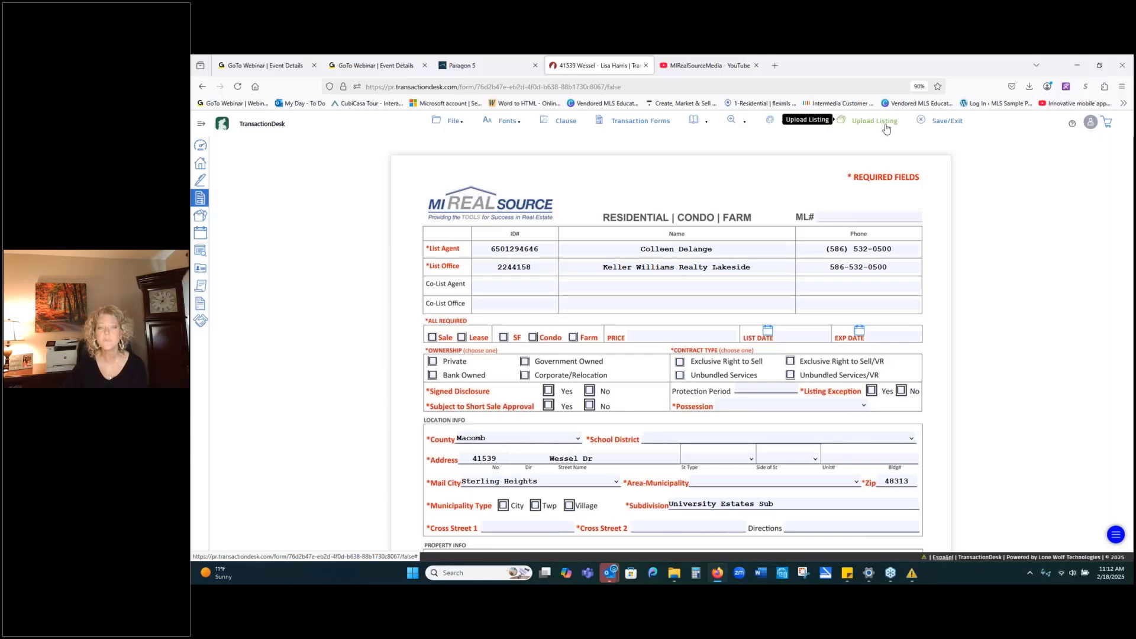
Look over the data sheet's tax, financial and rooms sections, then upload the listing to the MLS.
scroll(989, 172, down, 2)
scroll(990, 175, down, 15)
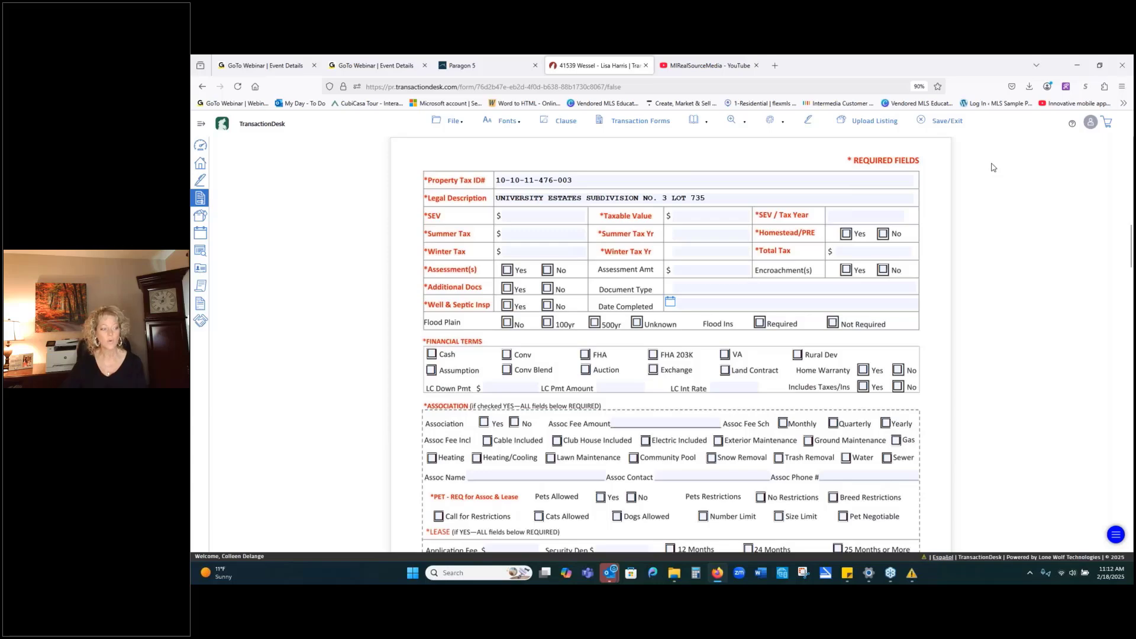
scroll(993, 167, down, 10)
scroll(992, 167, up, 3)
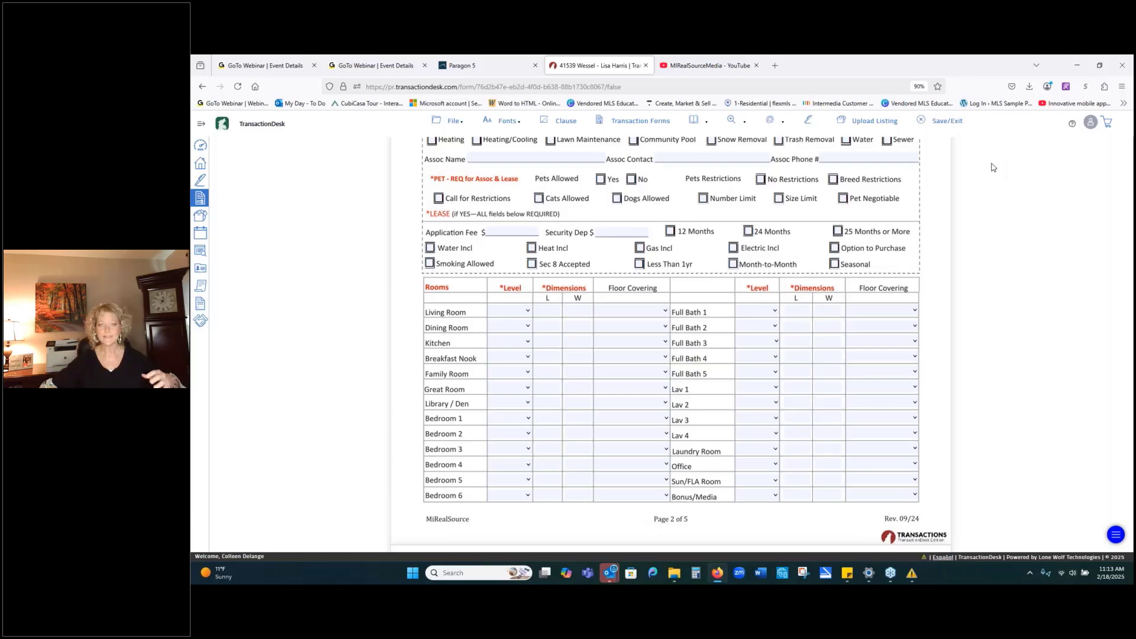
click(878, 123)
click(467, 65)
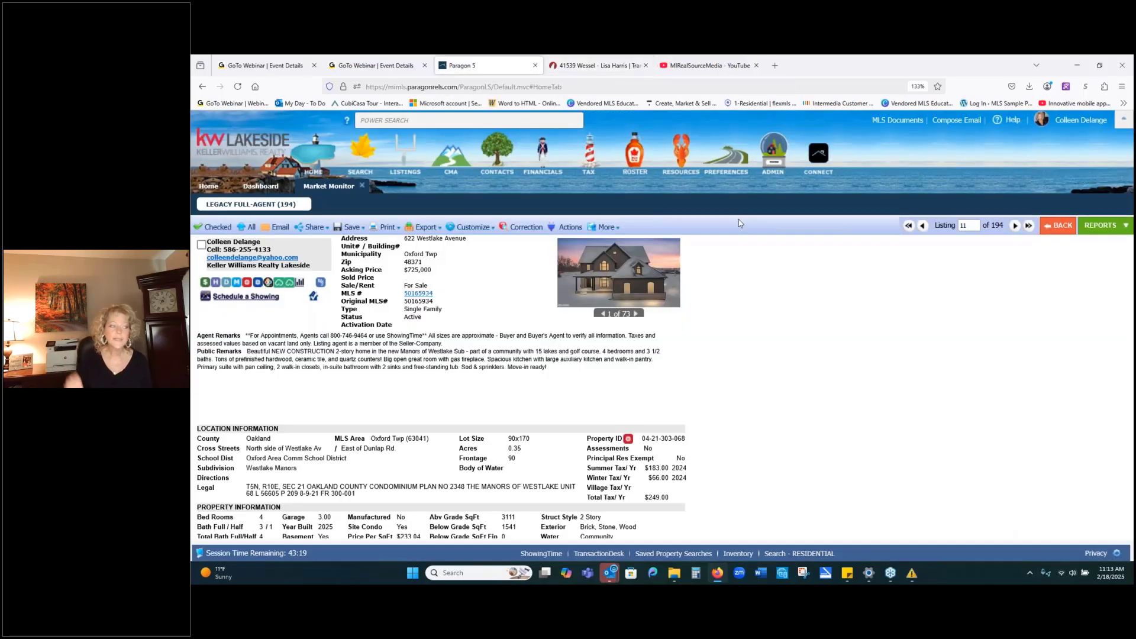
click(408, 154)
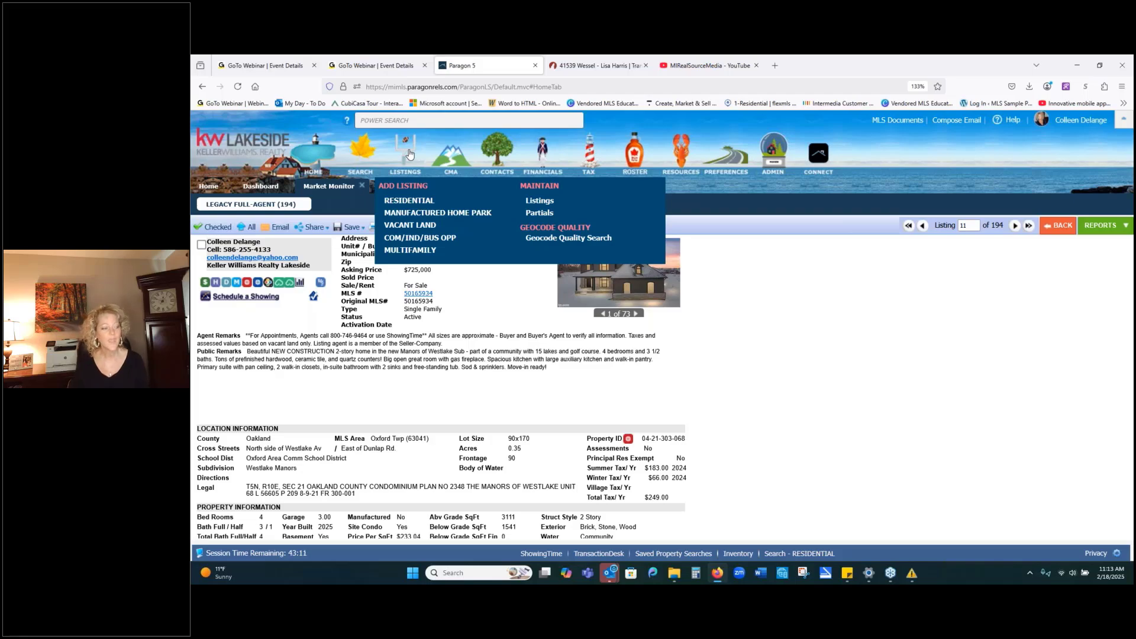
click(538, 213)
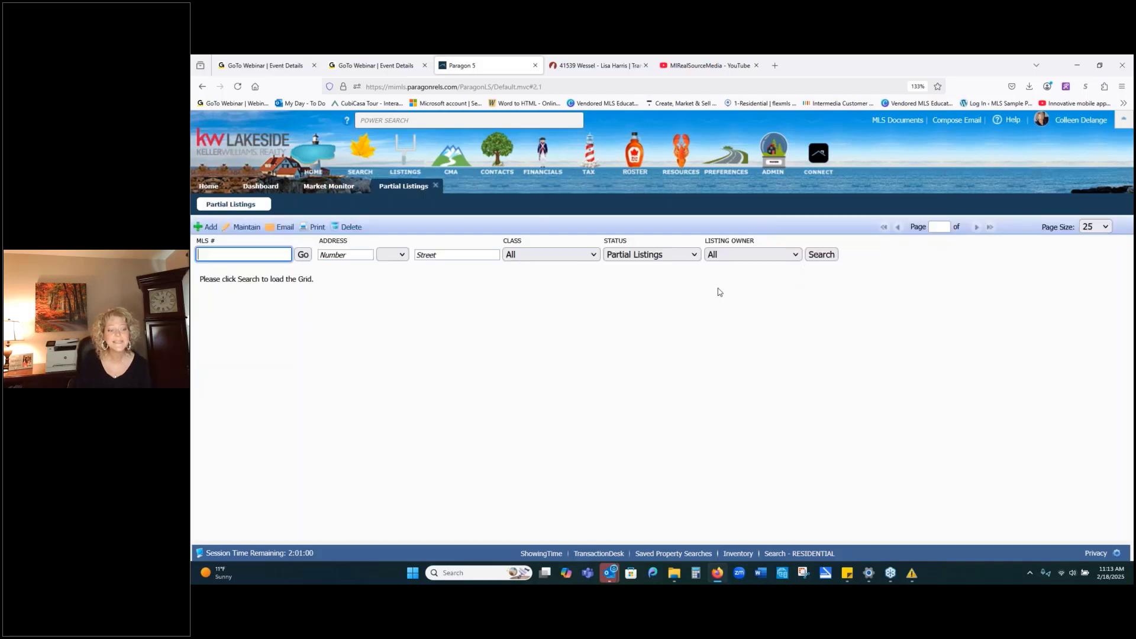
click(796, 254)
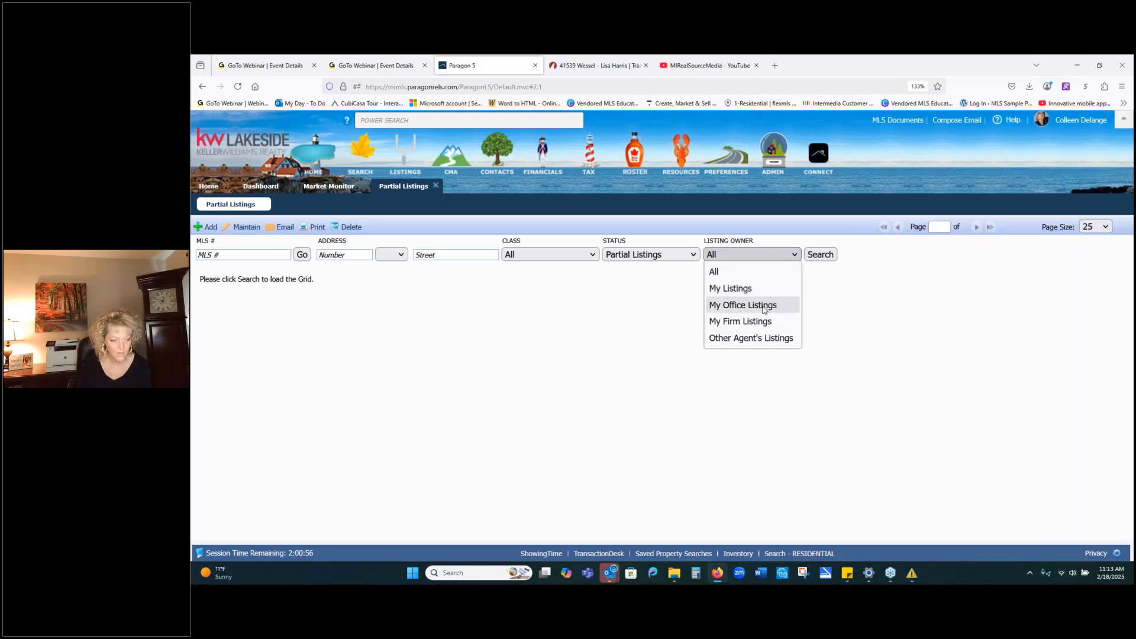
click(763, 305)
click(819, 254)
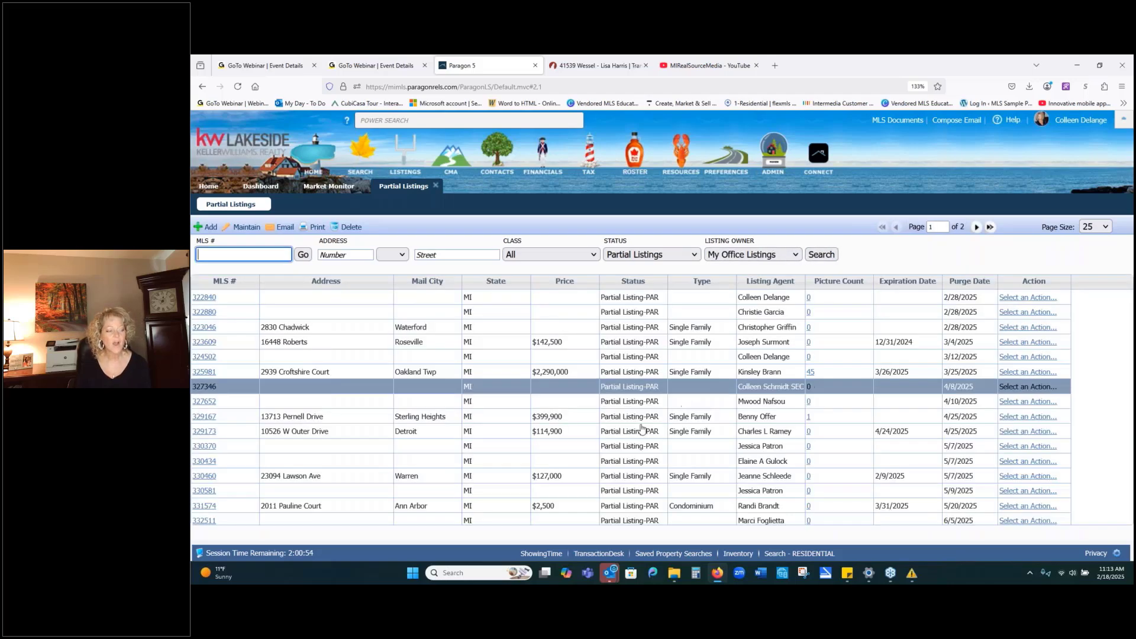
click(208, 331)
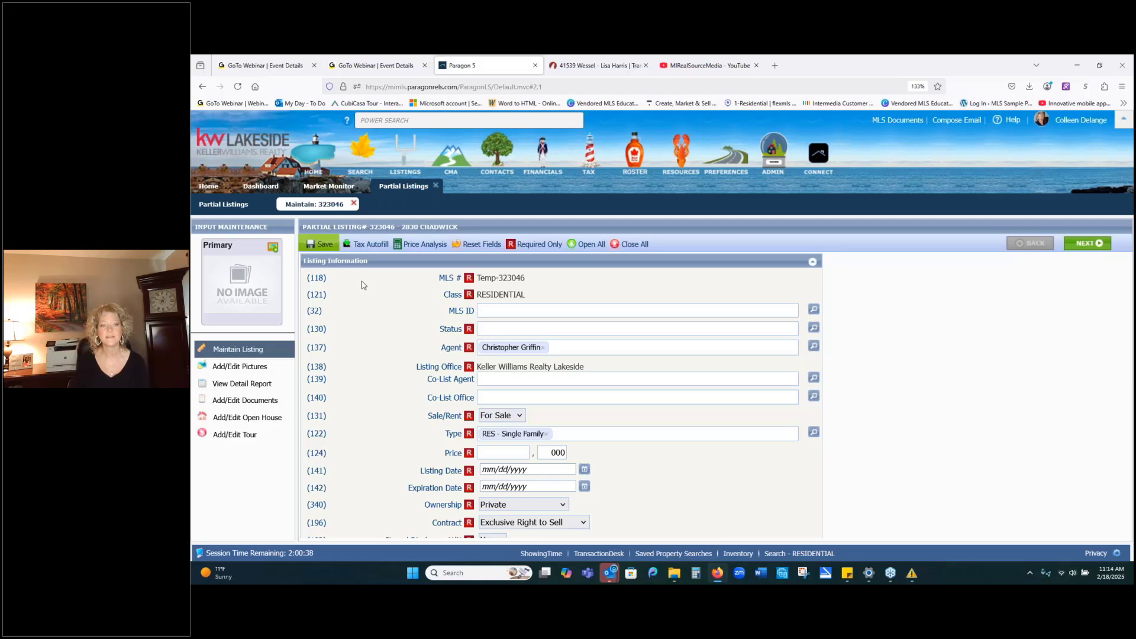
click(607, 64)
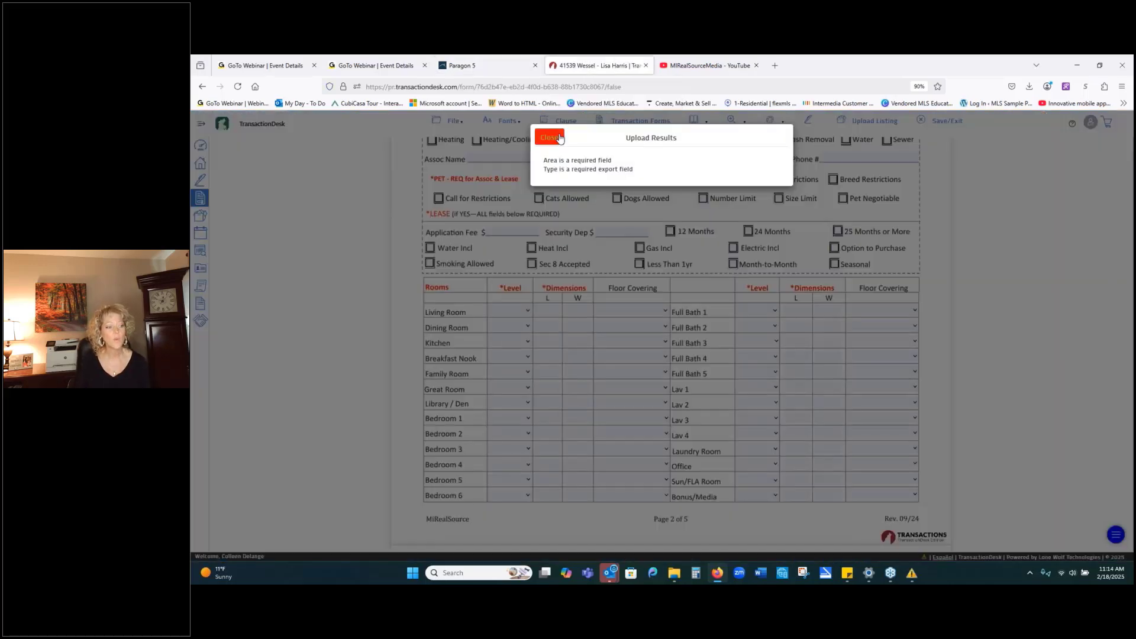
click(549, 138)
scroll(1114, 234, up, 15)
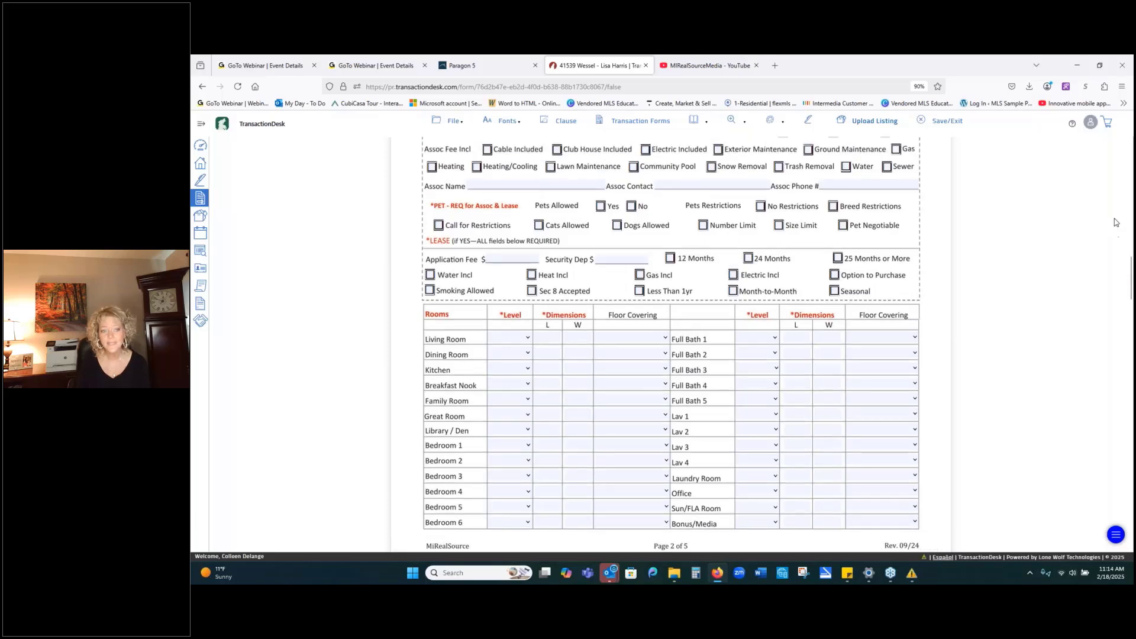
scroll(1111, 209, up, 6)
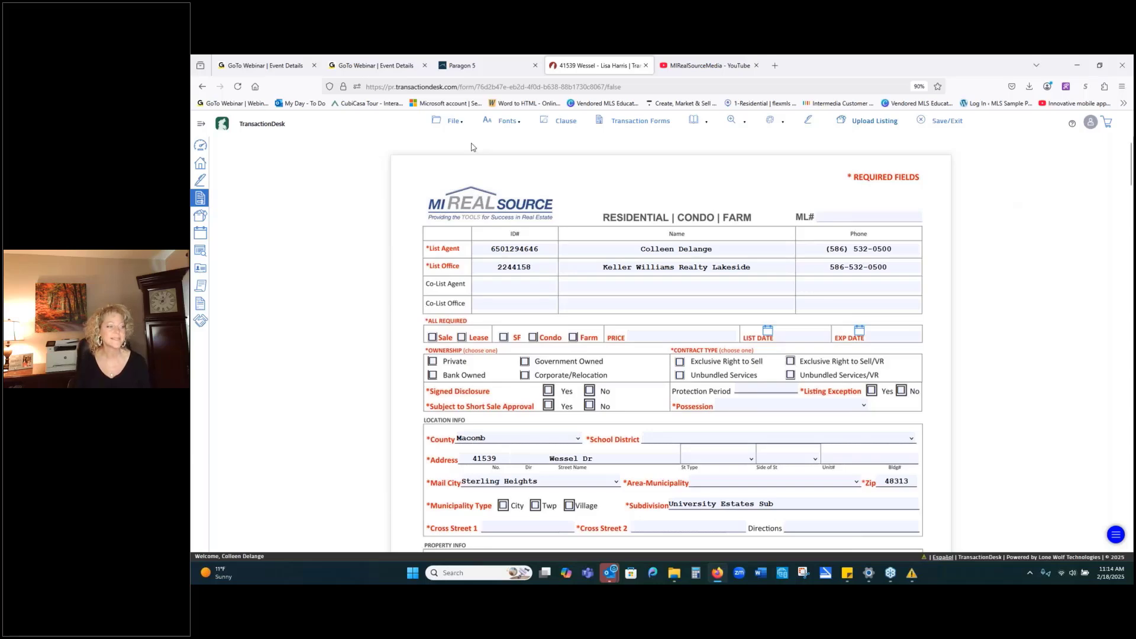
click(465, 122)
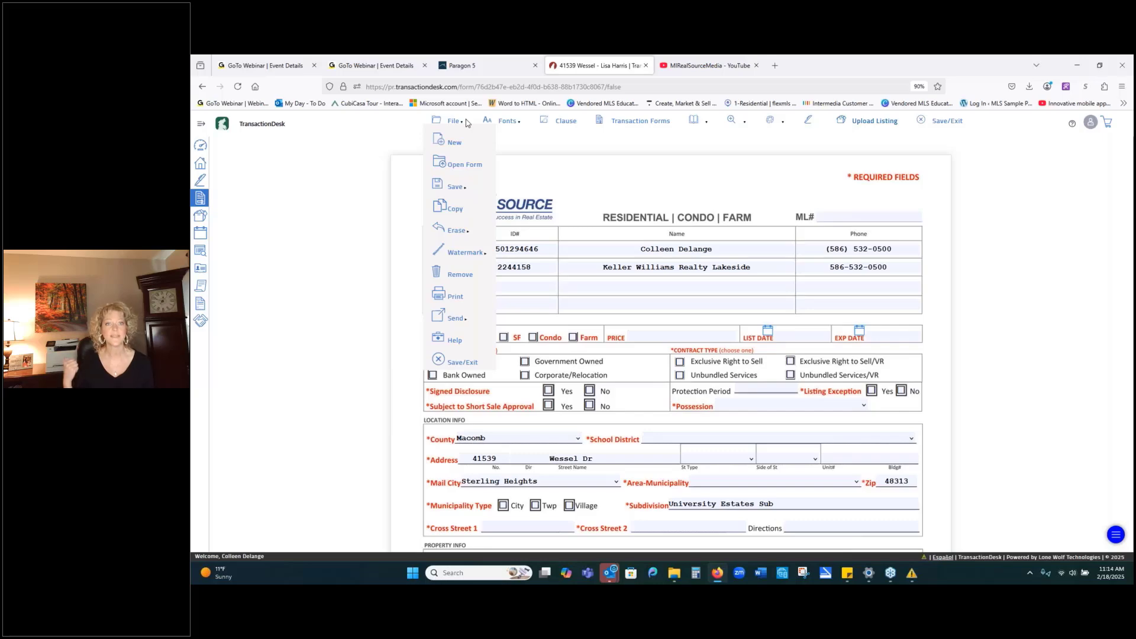
click(199, 164)
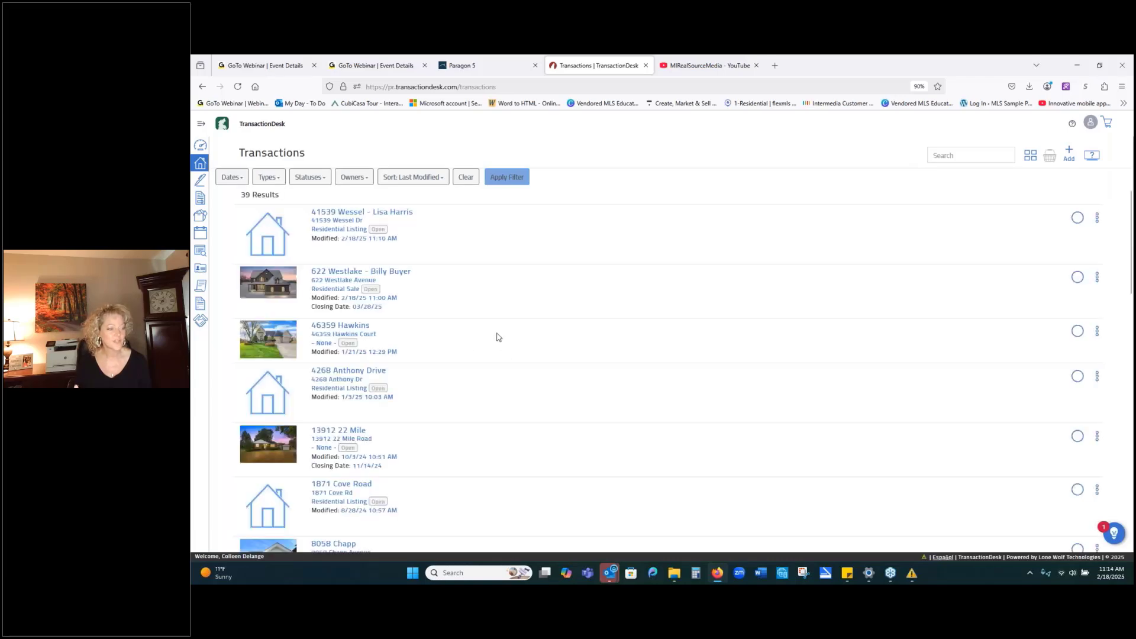
click(381, 213)
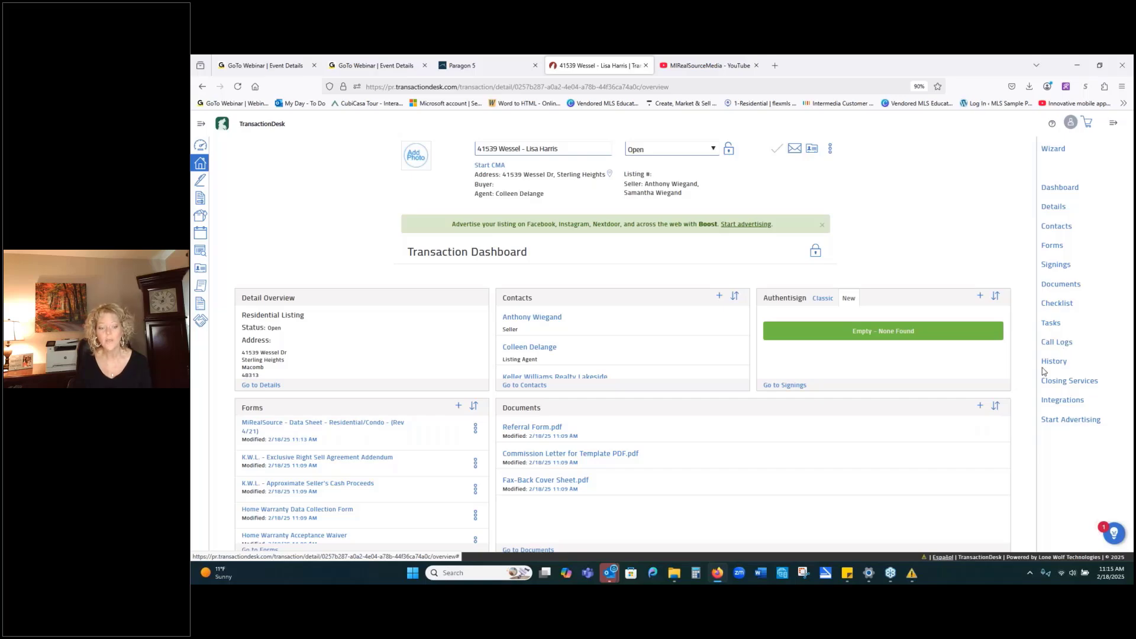
click(1051, 245)
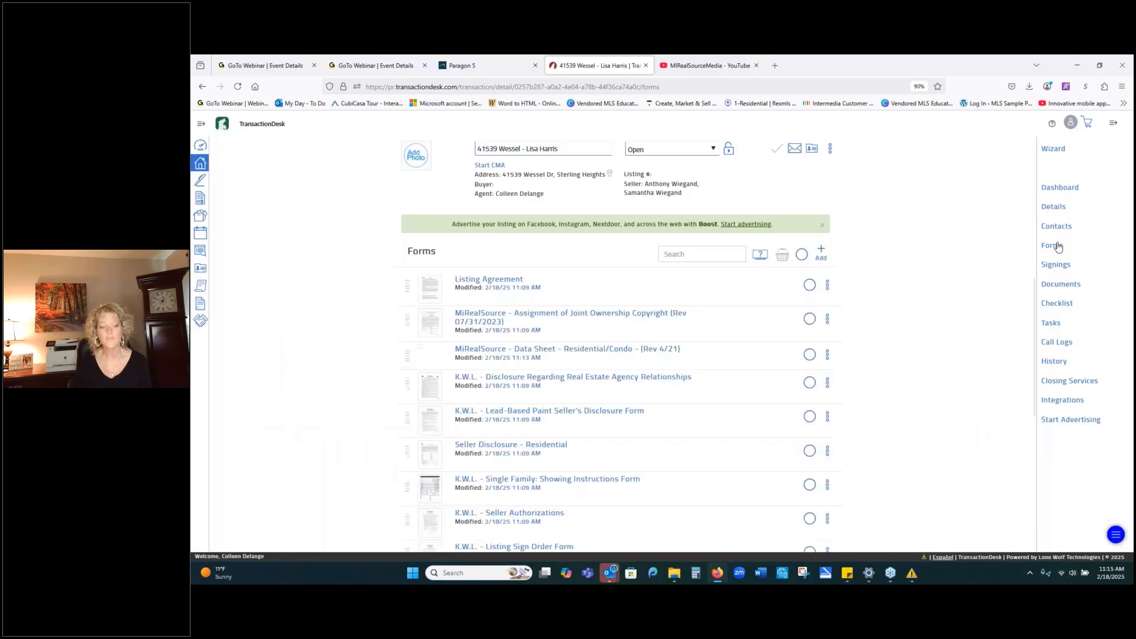
click(802, 253)
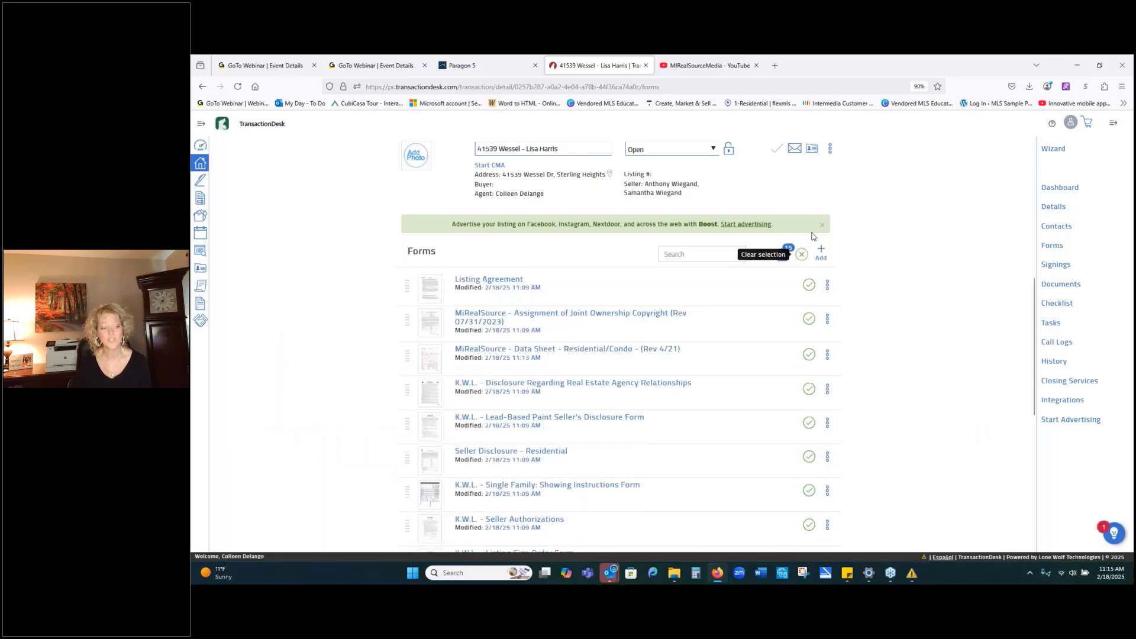
click(783, 256)
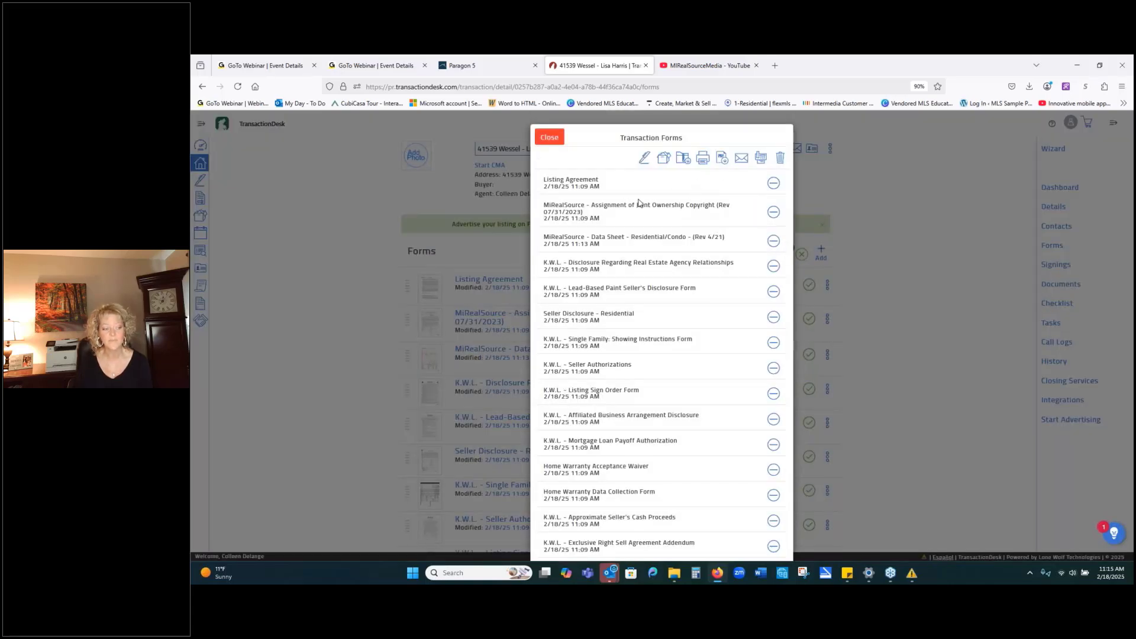
Close the Transaction Forms list and clear the selection on the Wessel forms.
click(545, 138)
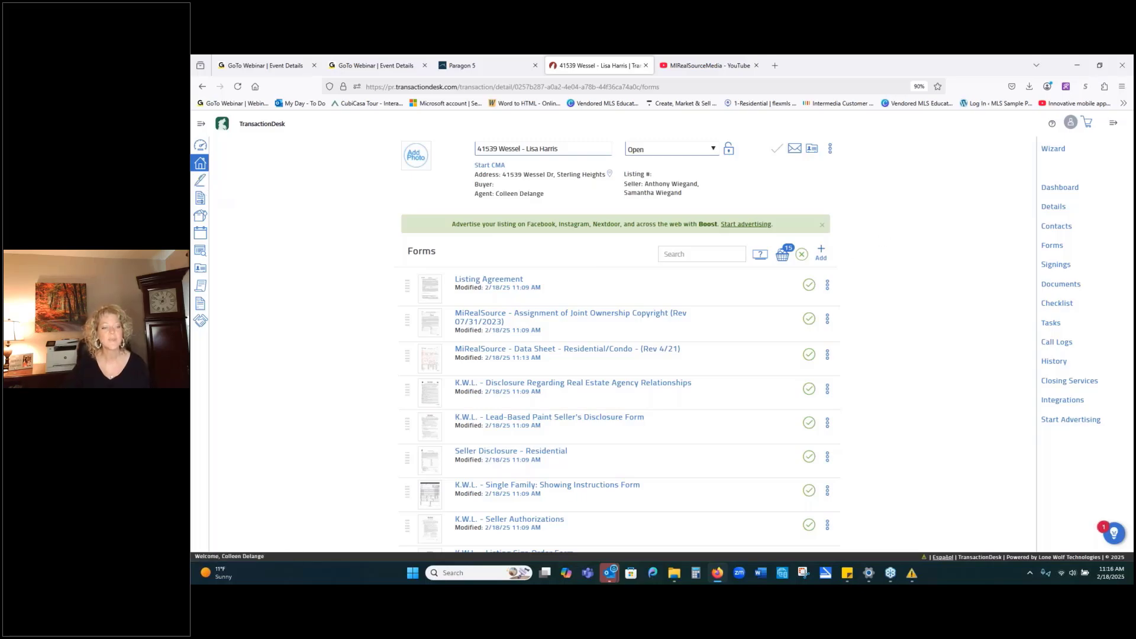
click(803, 255)
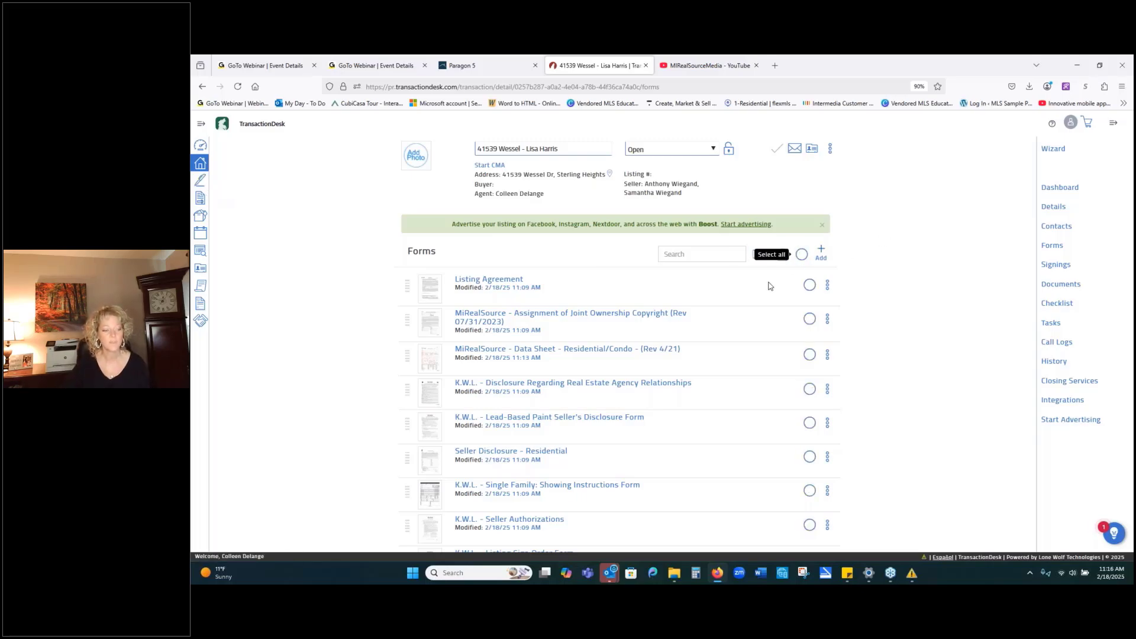
Go to Signings and begin a new signing with + Add.
click(198, 183)
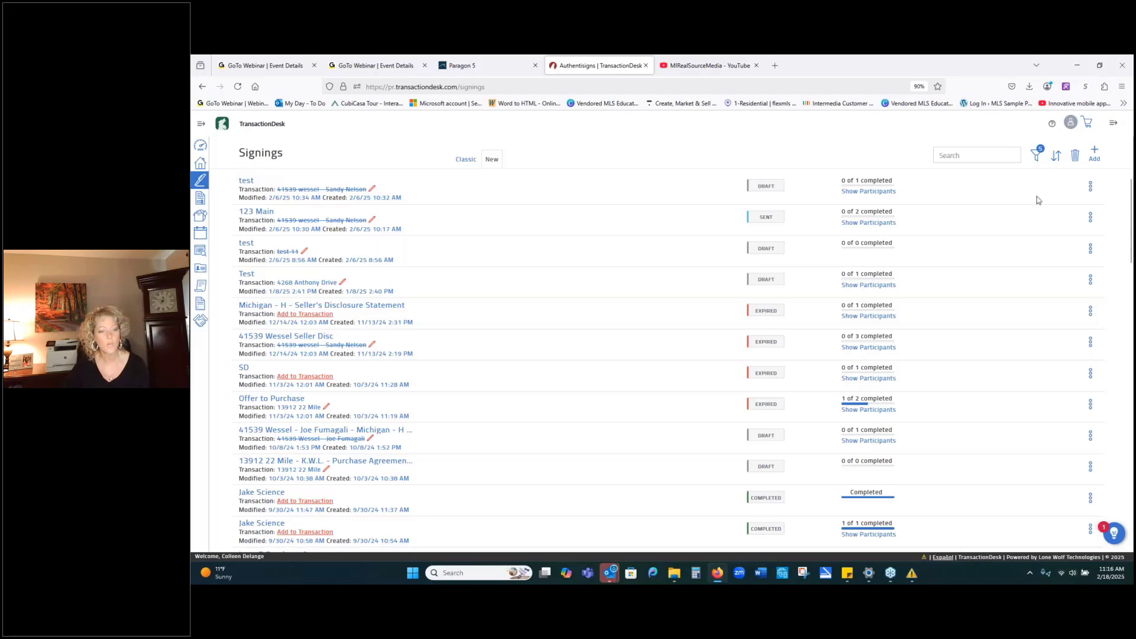
click(1093, 152)
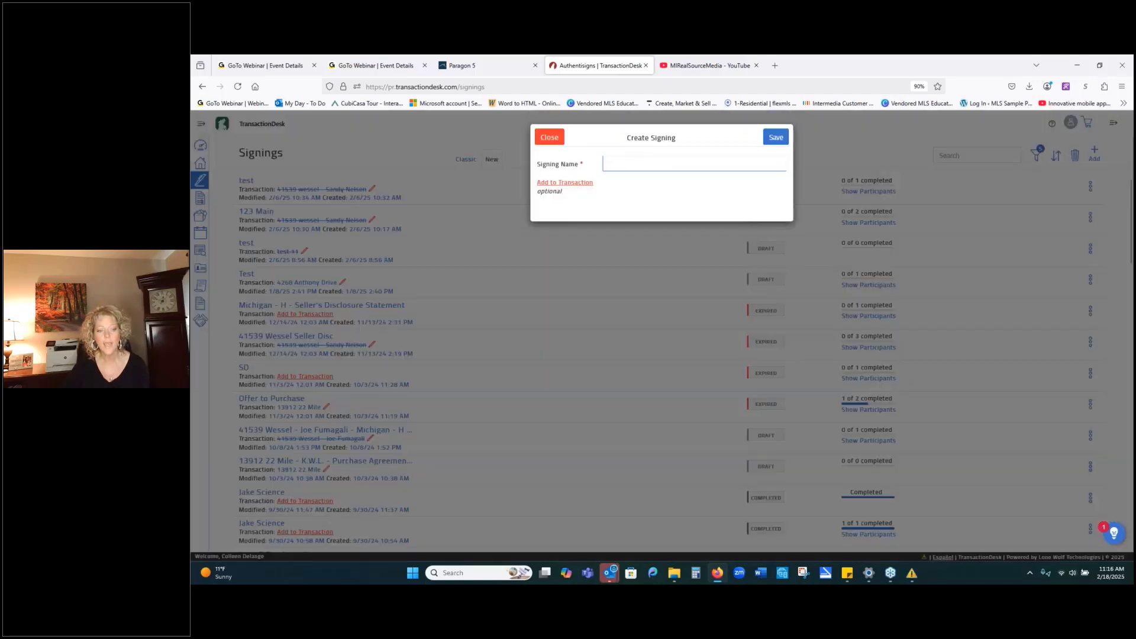
click(646, 170)
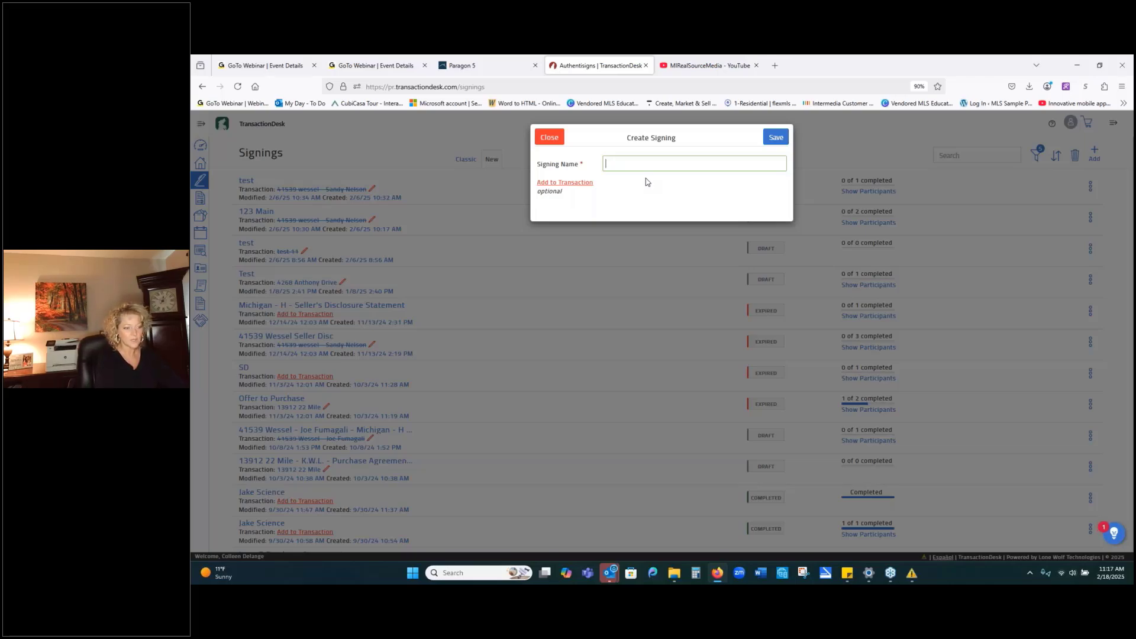
click(583, 183)
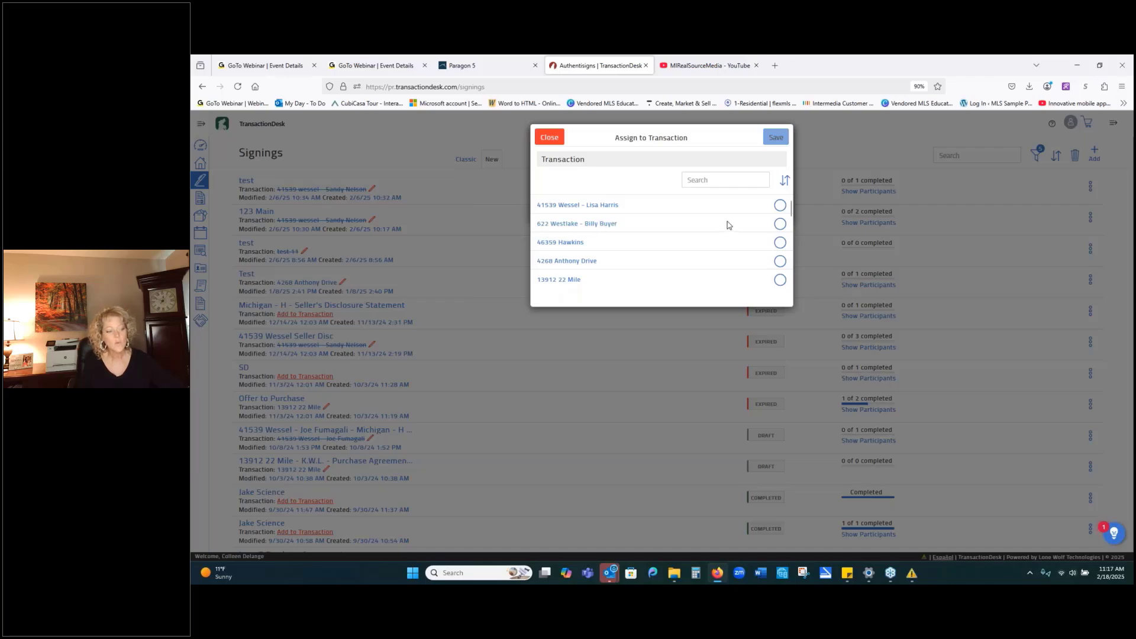
click(779, 225)
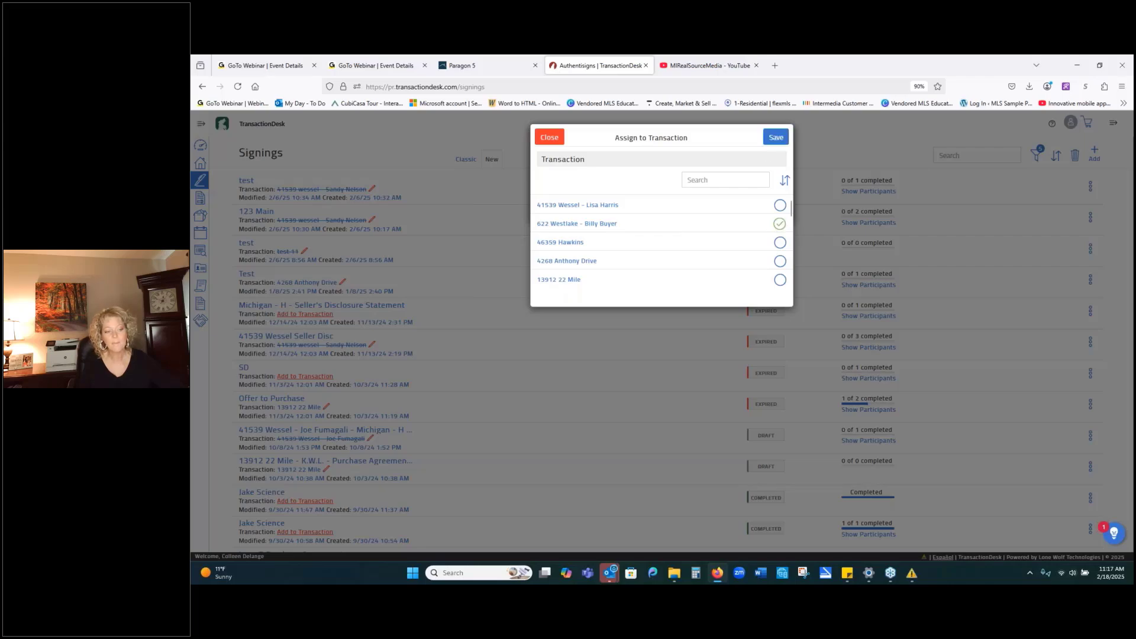
click(774, 138)
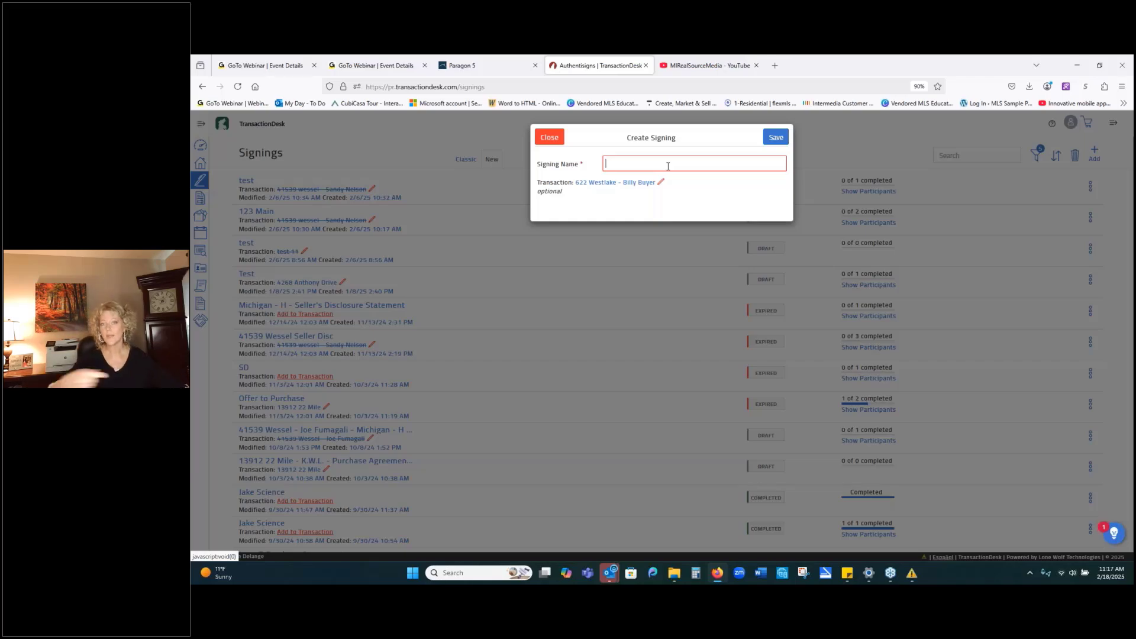
Enter 'PA Documents' as the signing name and save it.
text(P)
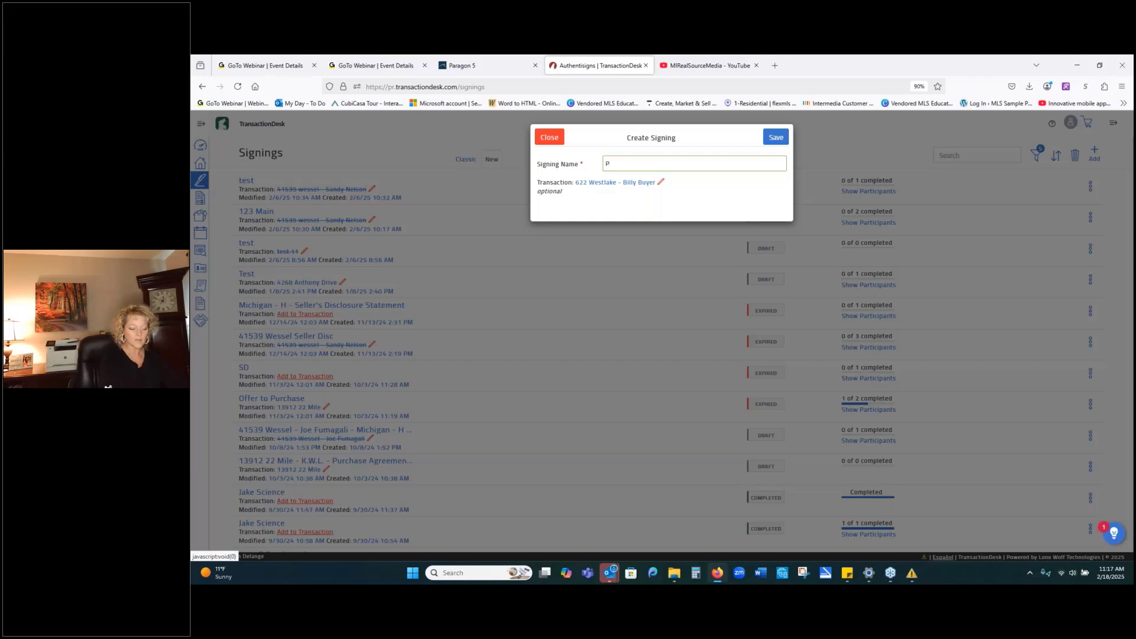
text(A)
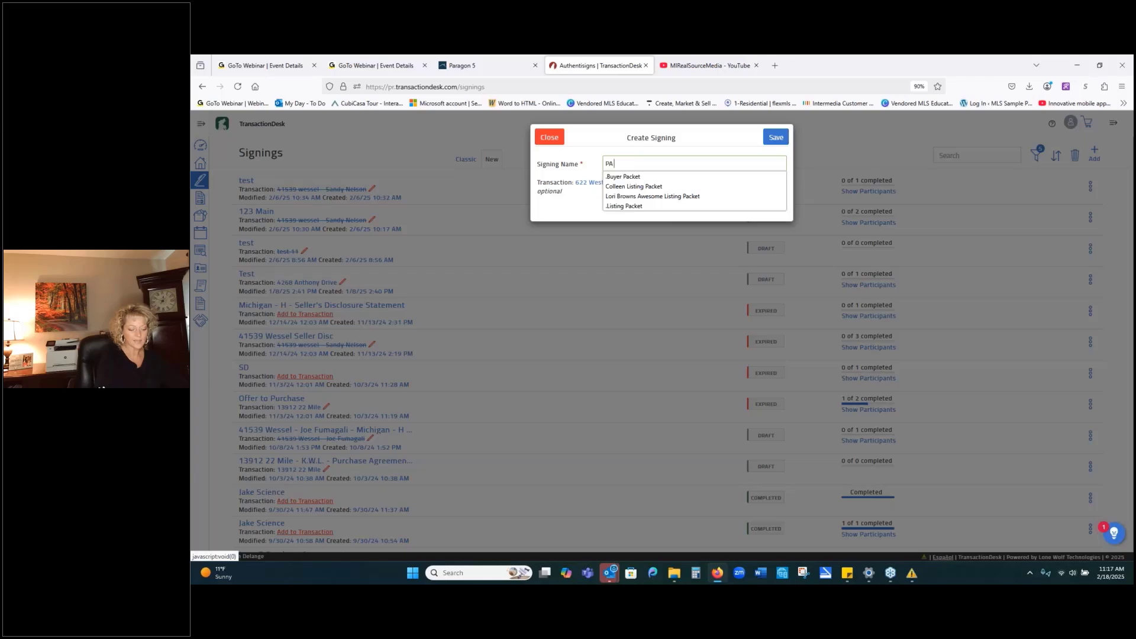
text(Documents)
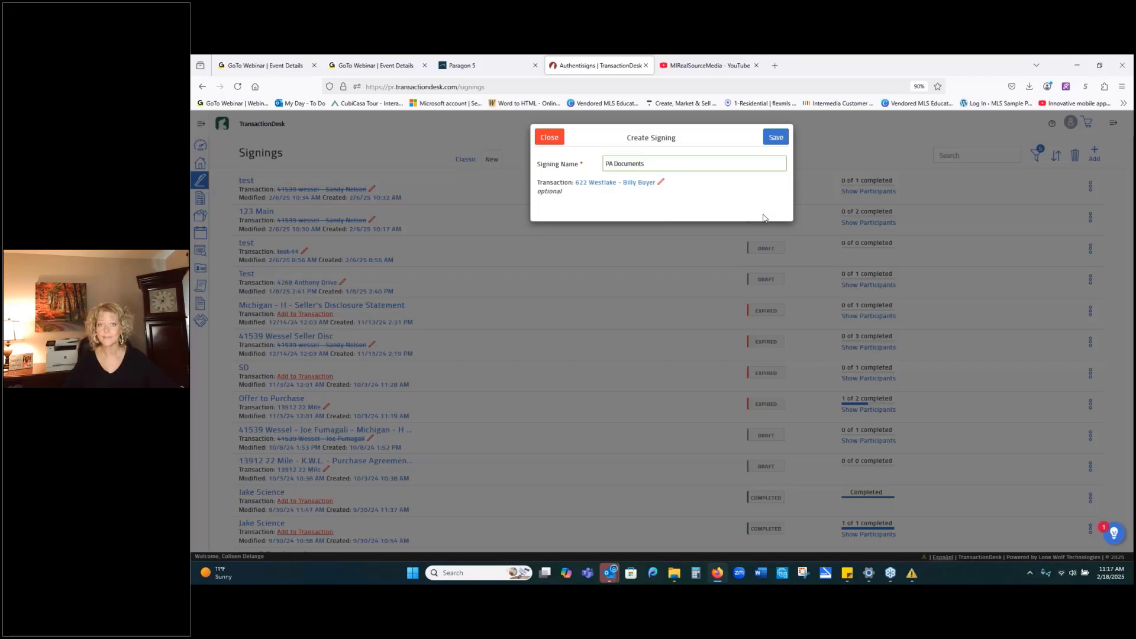
click(778, 144)
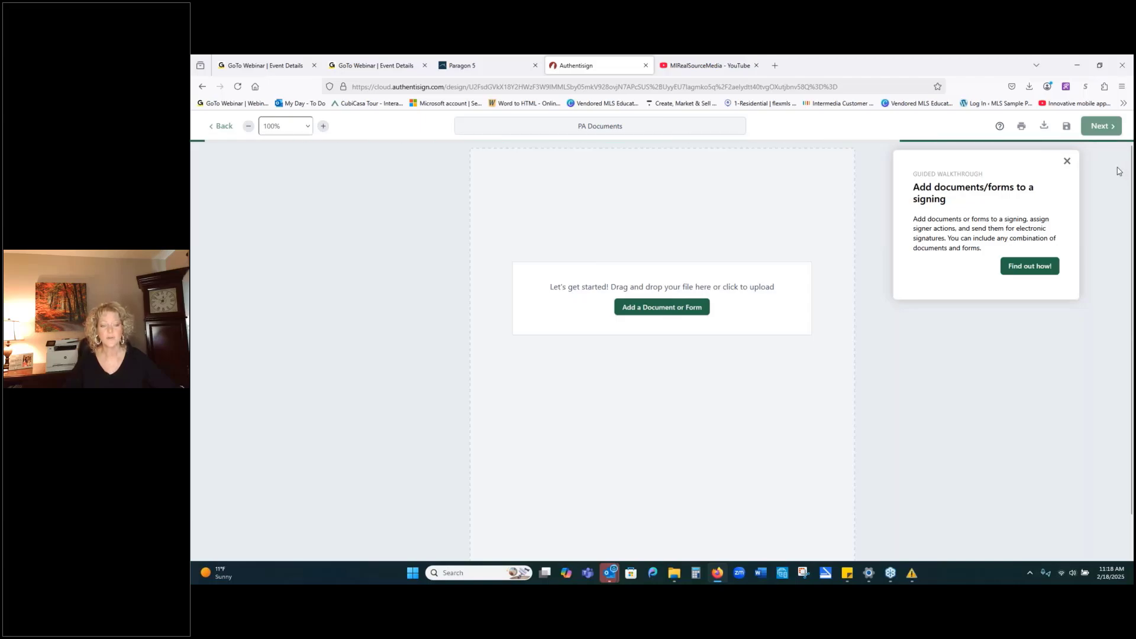
Close the guided walkthrough and show the Add Participants options in the Signers panel.
click(1067, 161)
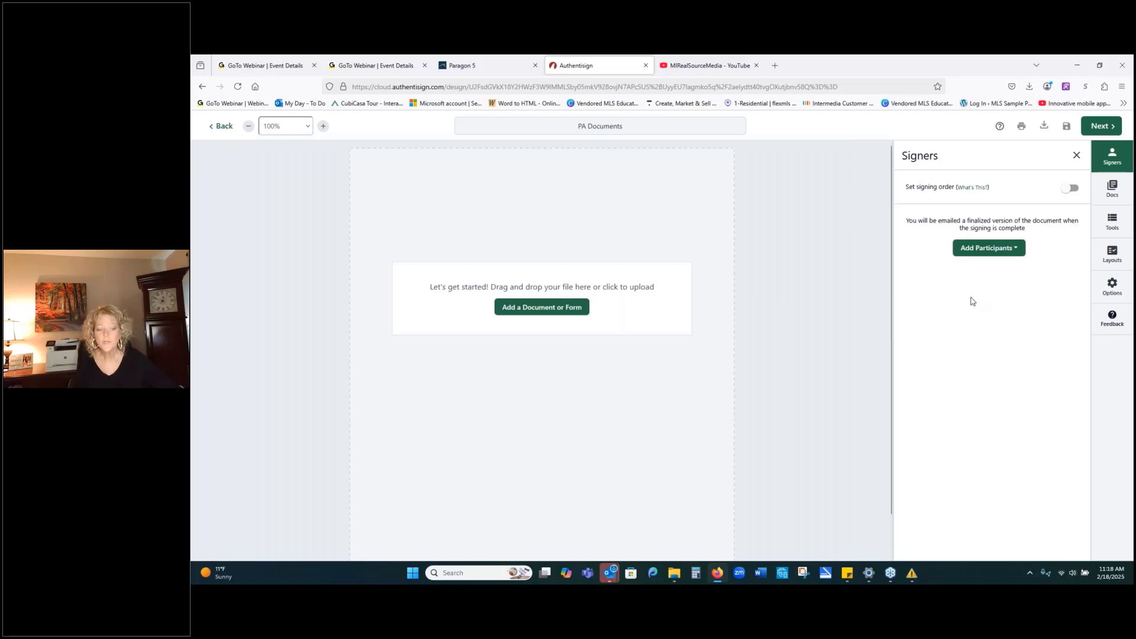
click(993, 252)
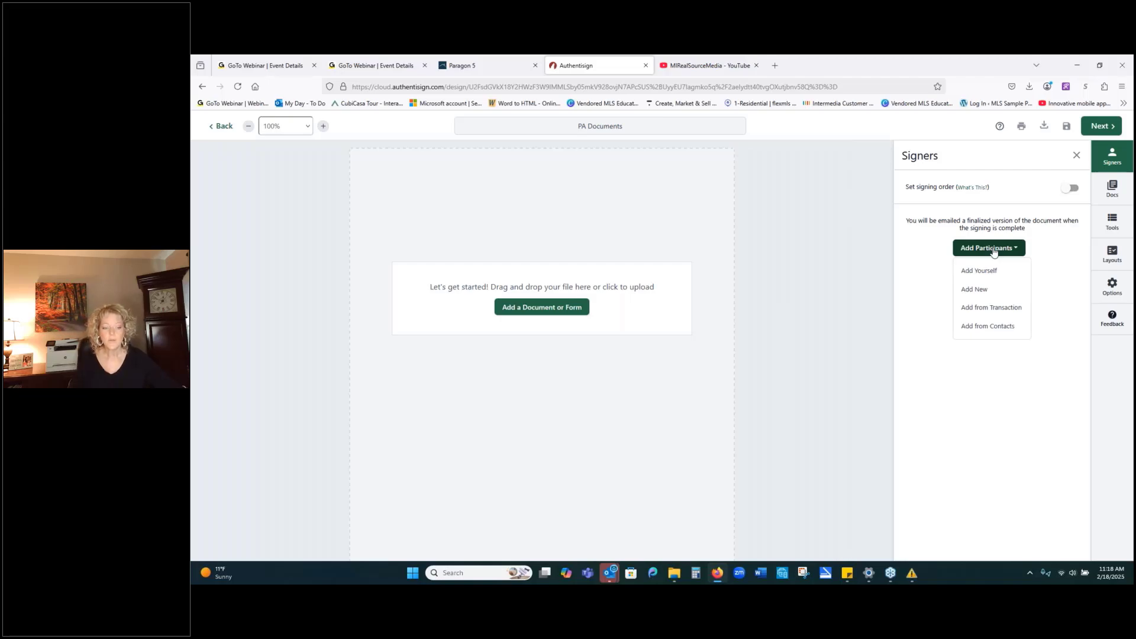
click(1055, 252)
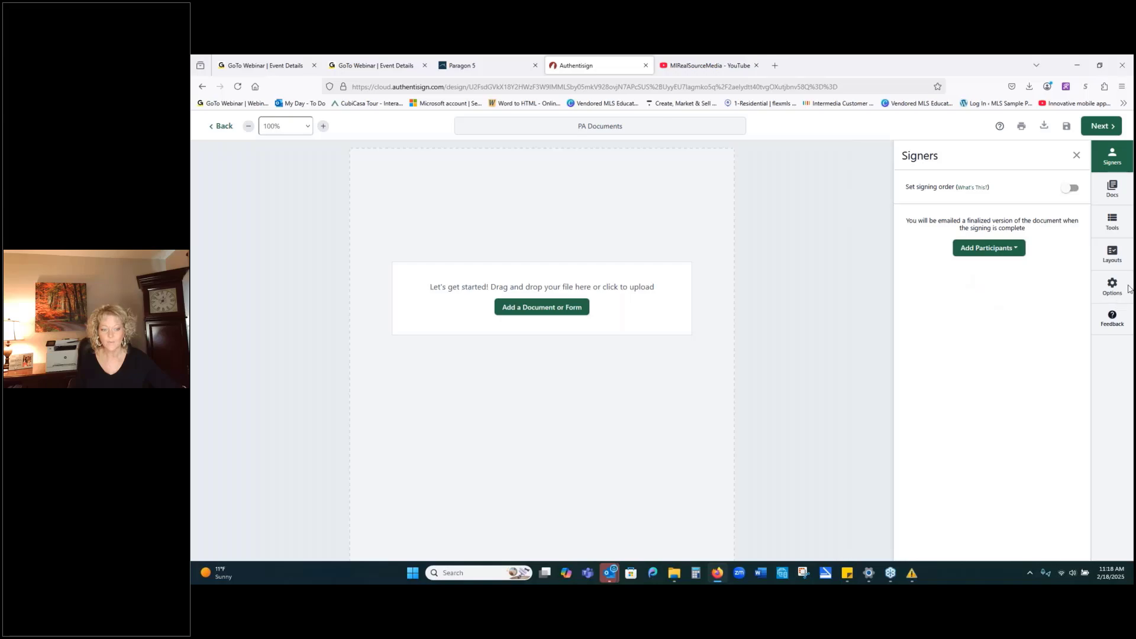
click(1014, 251)
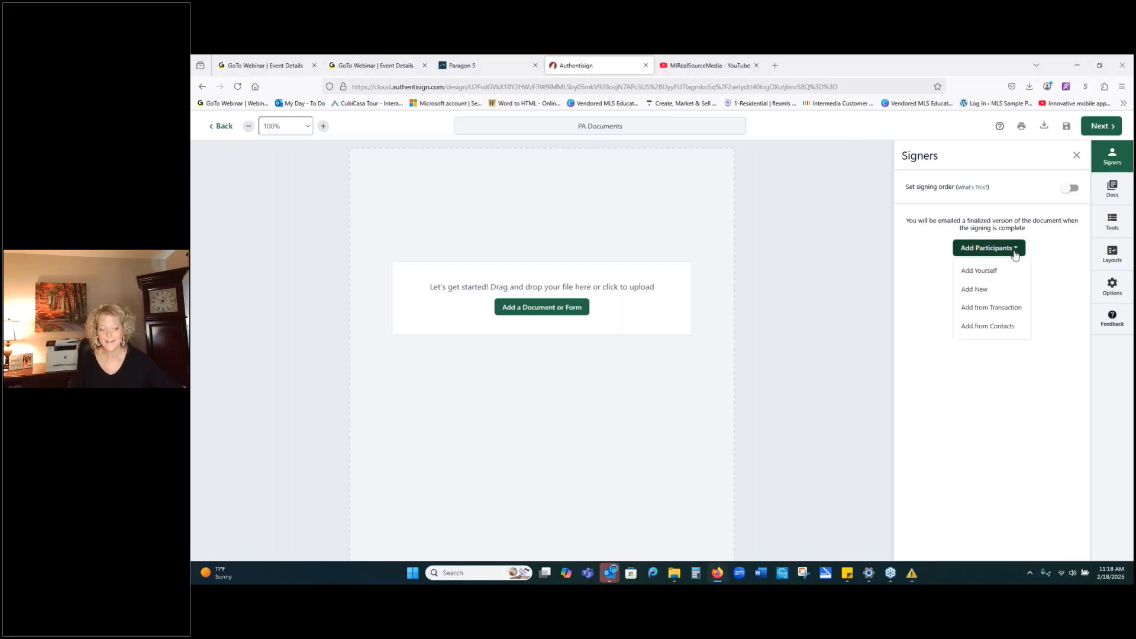
From the transaction contacts, check the buyer and selling agent, leaving the listing agent unchecked.
click(999, 315)
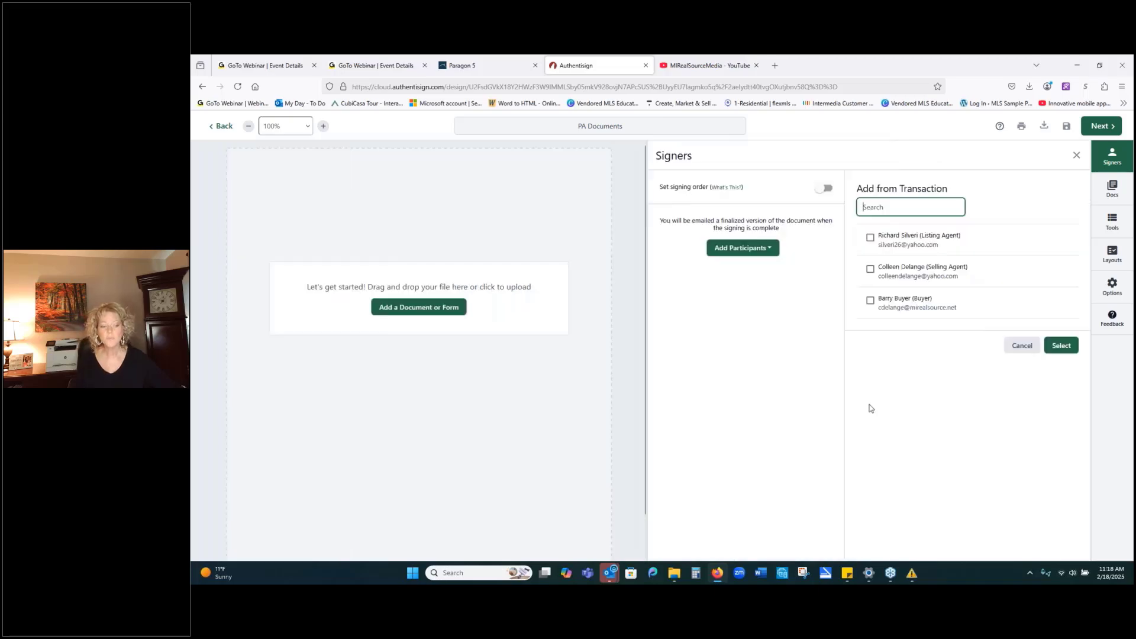
click(870, 300)
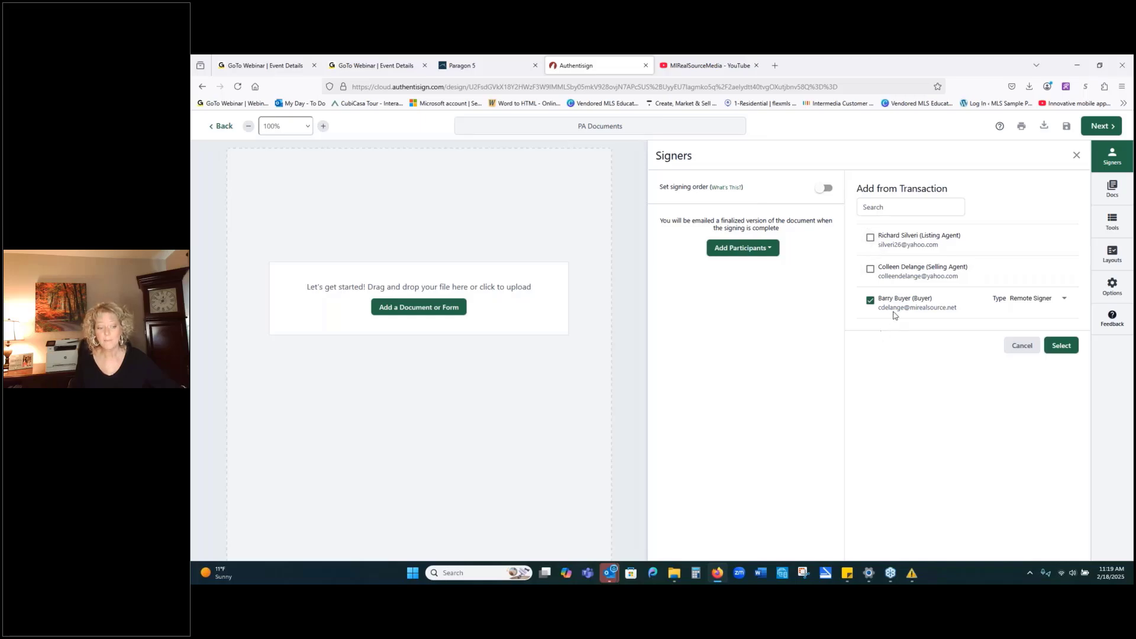
click(869, 270)
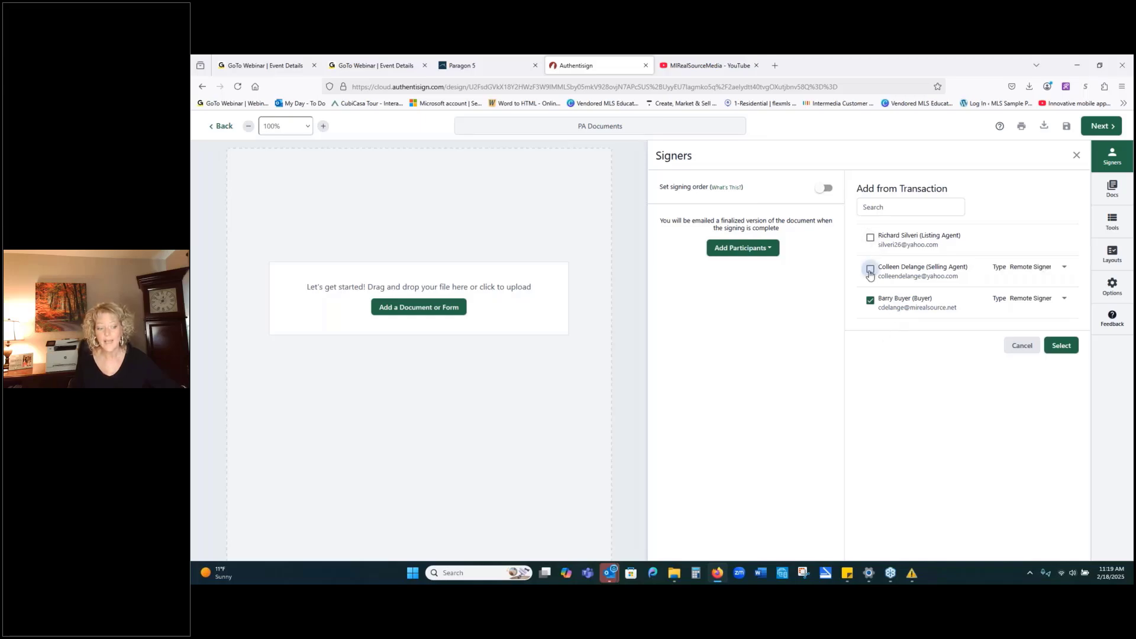
click(869, 238)
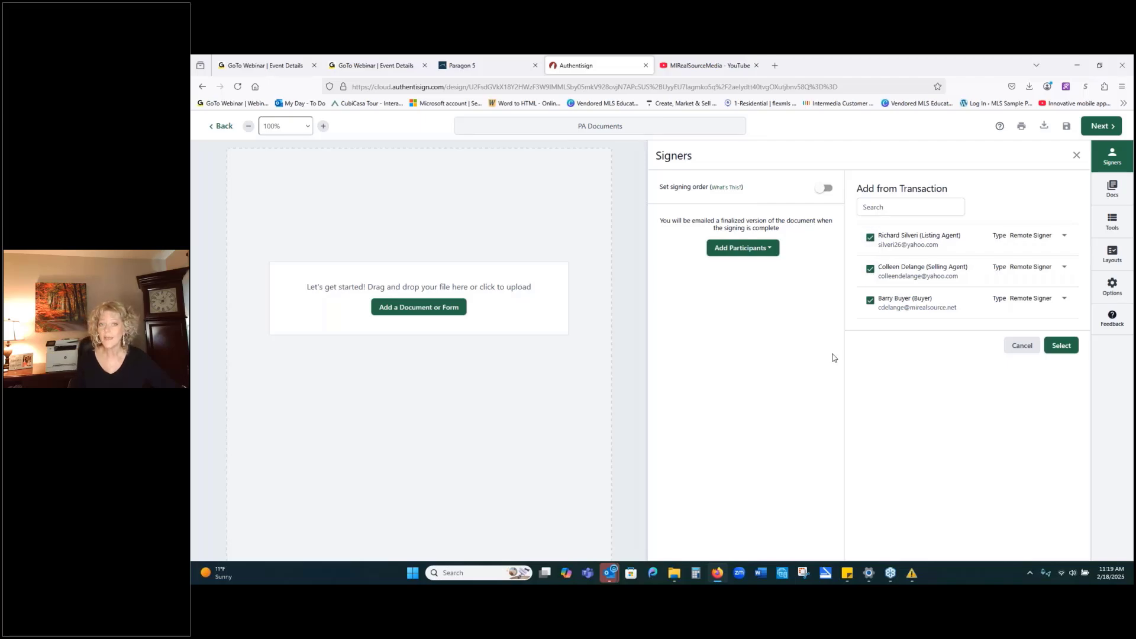
click(869, 239)
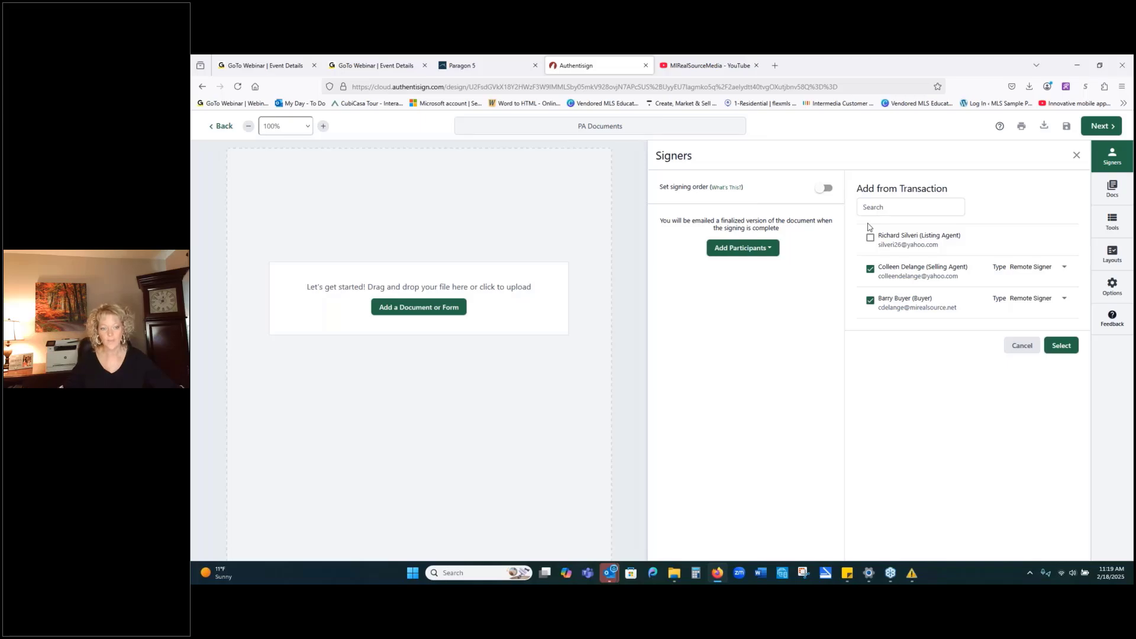
click(1064, 267)
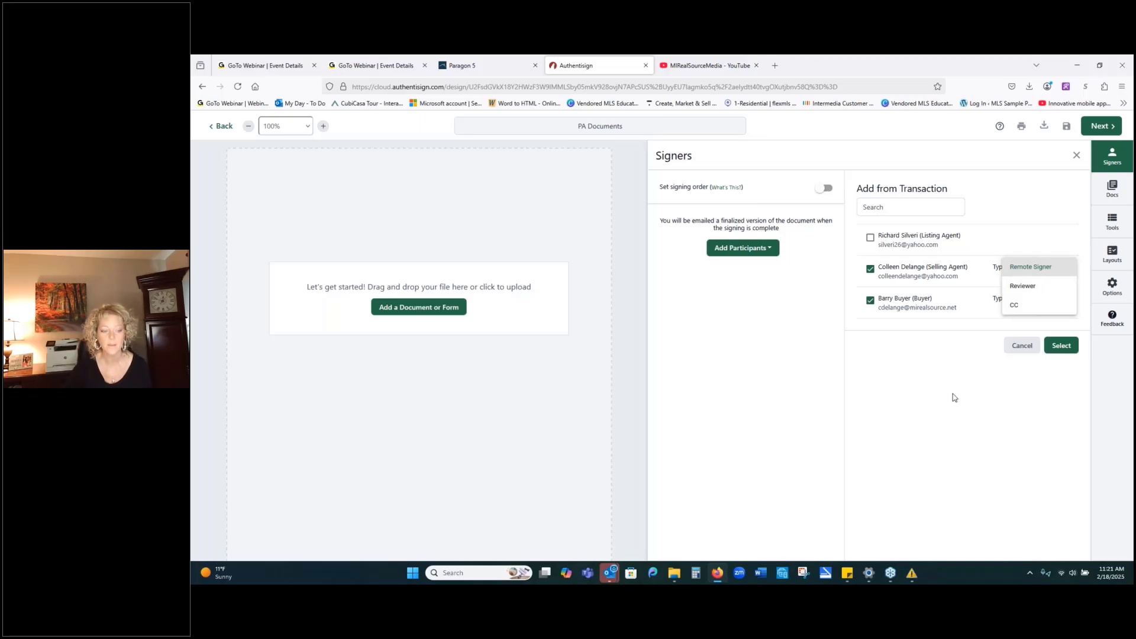
Keep Remote Signer type, add the listing agent, enable signing order, and confirm the three signers.
click(796, 371)
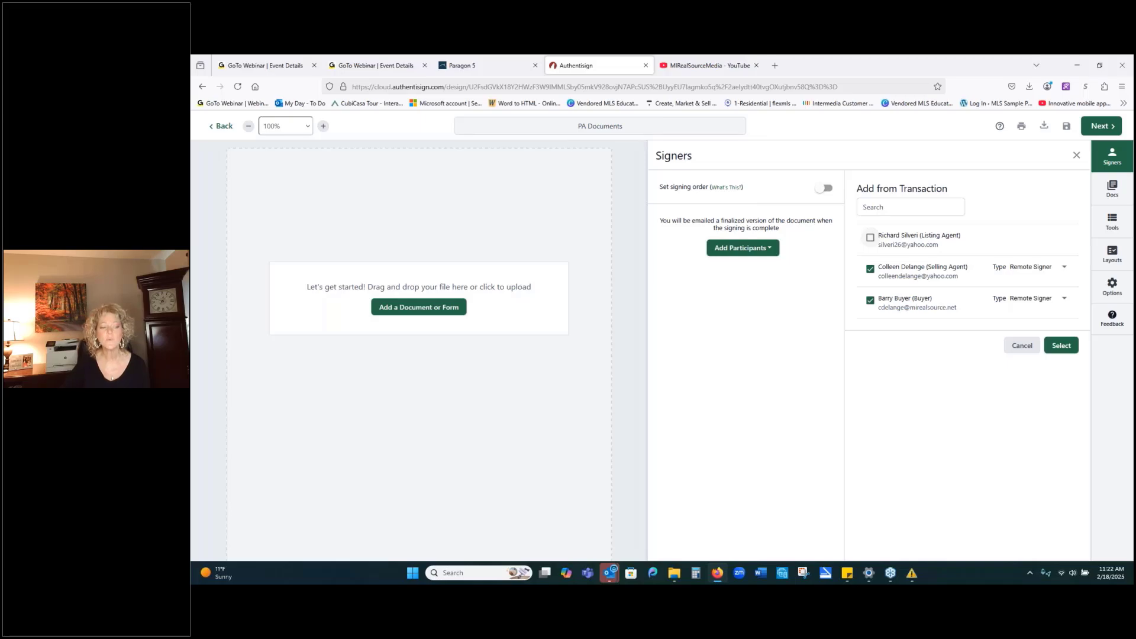
click(870, 237)
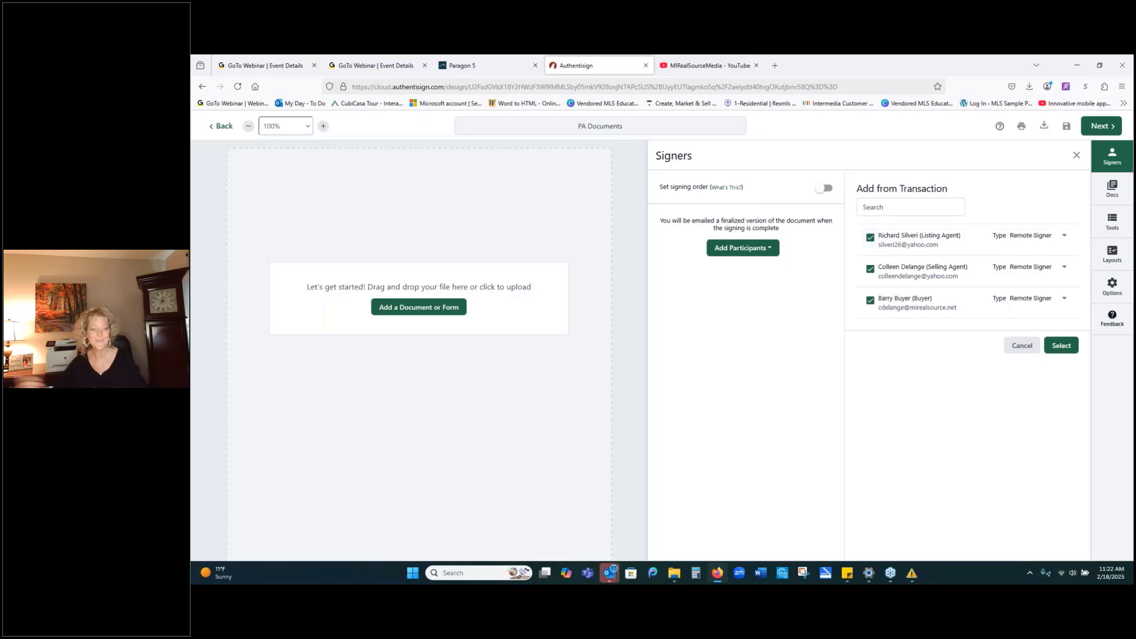
click(816, 190)
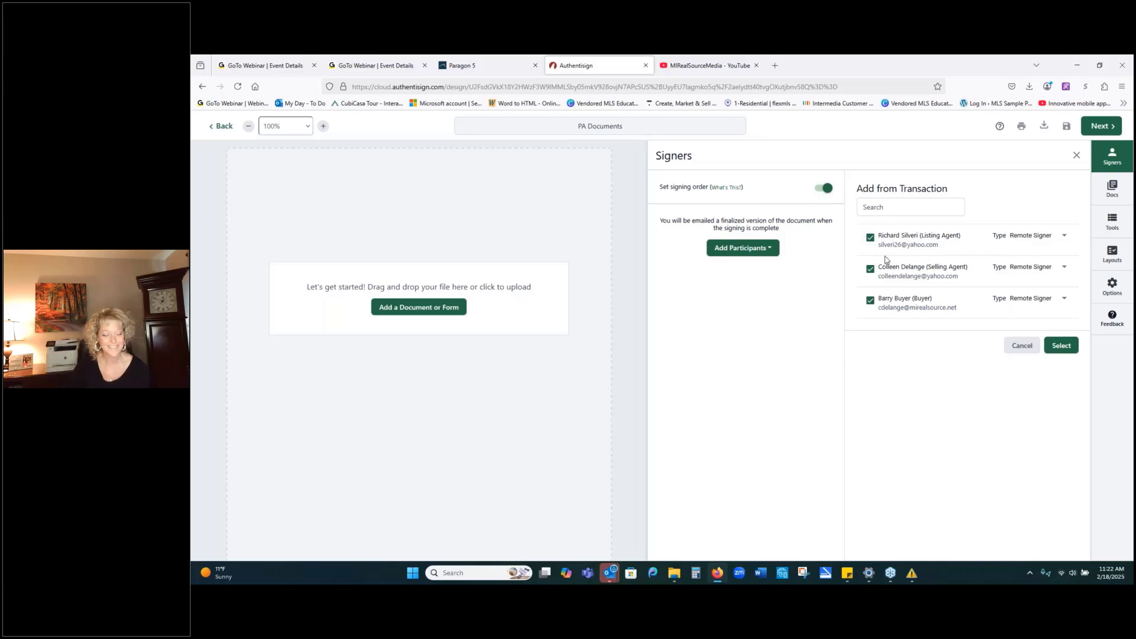
click(1069, 349)
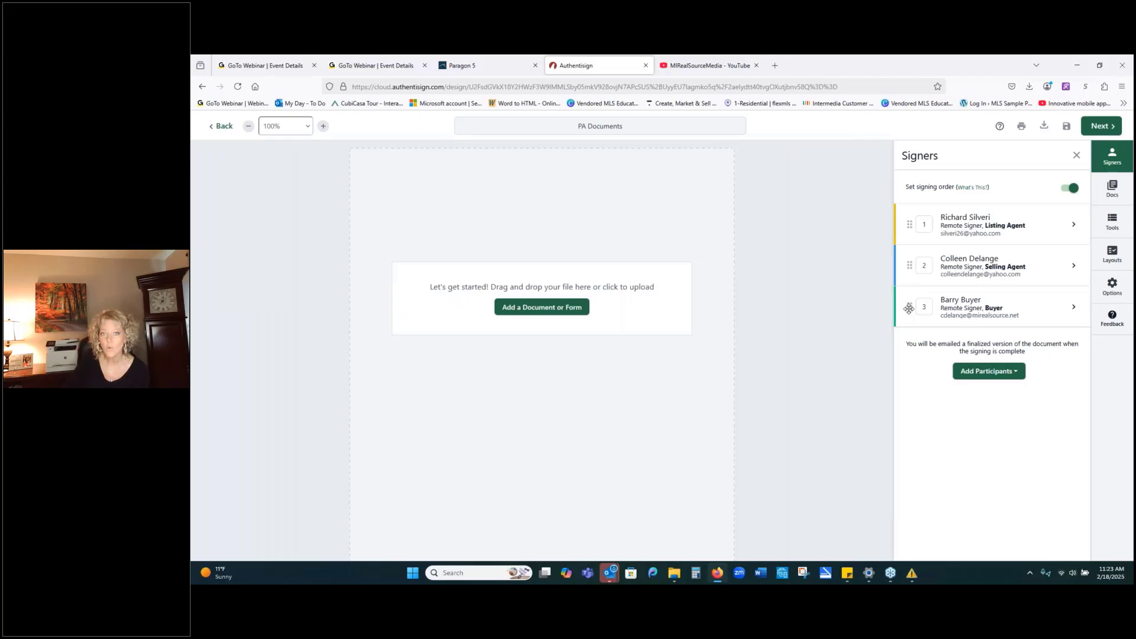
Drag the buyer to first and the selling agent to second in the signing order.
drag(909, 308, 908, 219)
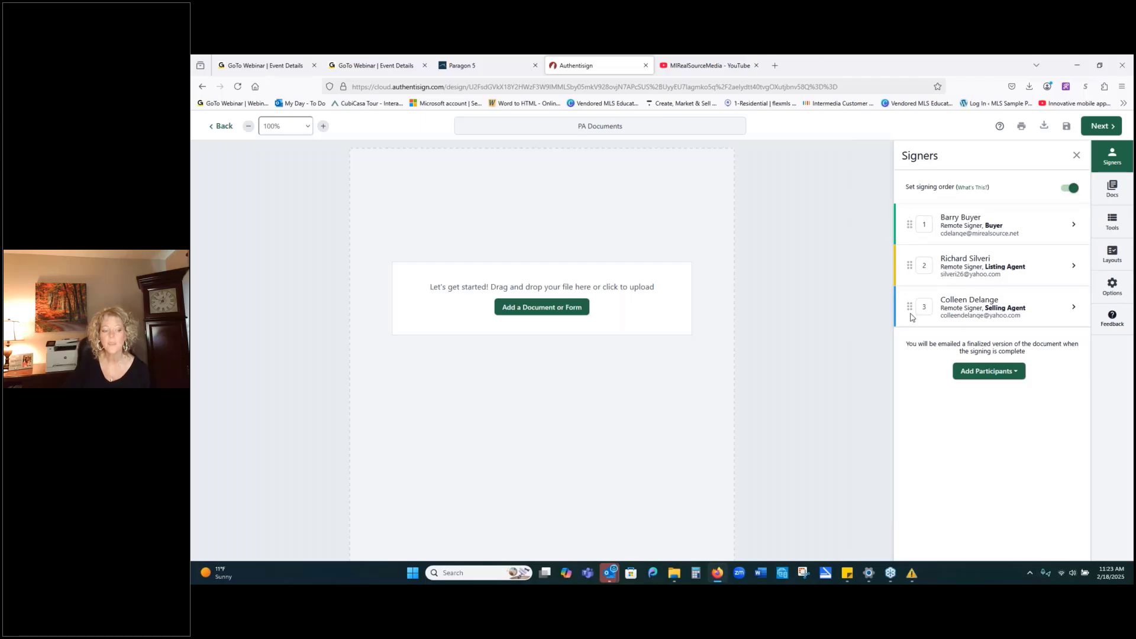
drag(909, 303, 907, 262)
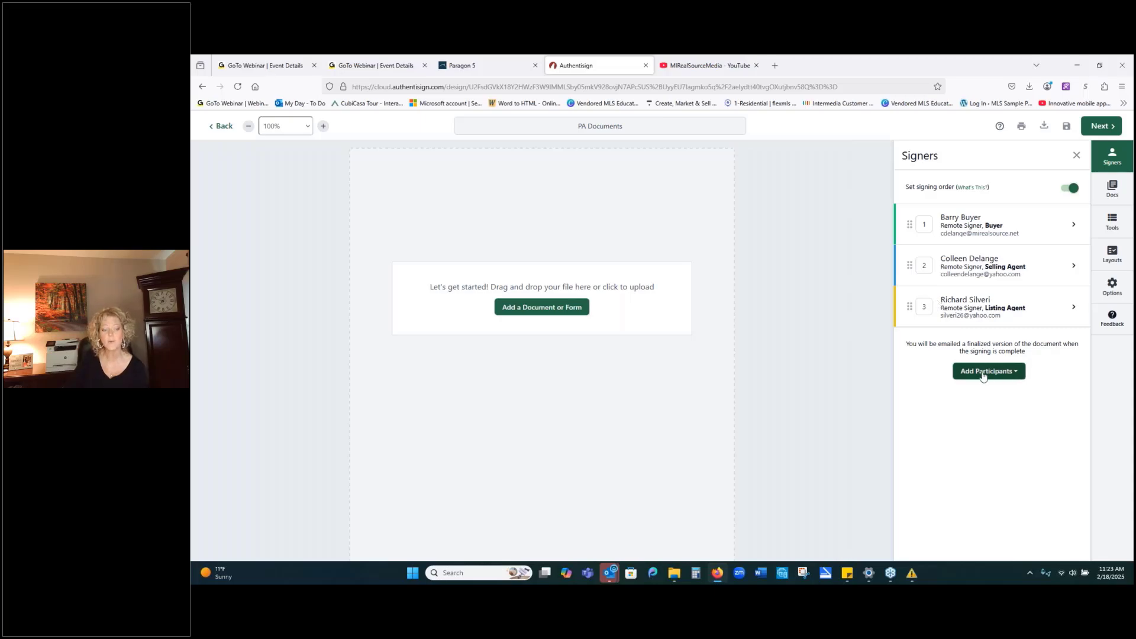
Remove the listing agent from signing through its Signer Details.
click(1073, 306)
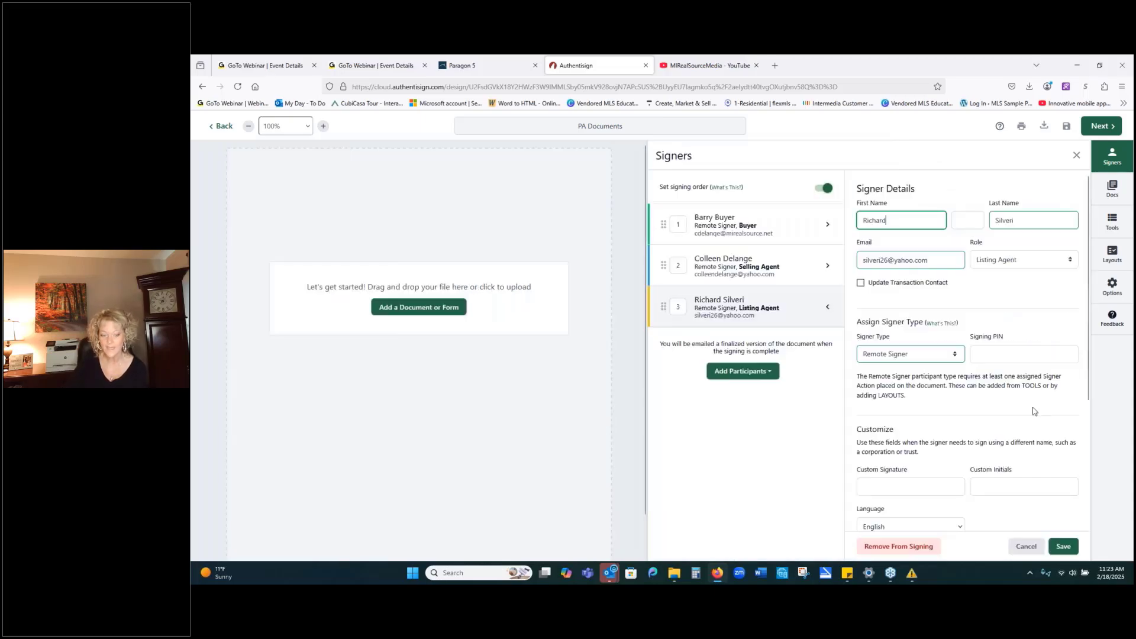
click(899, 546)
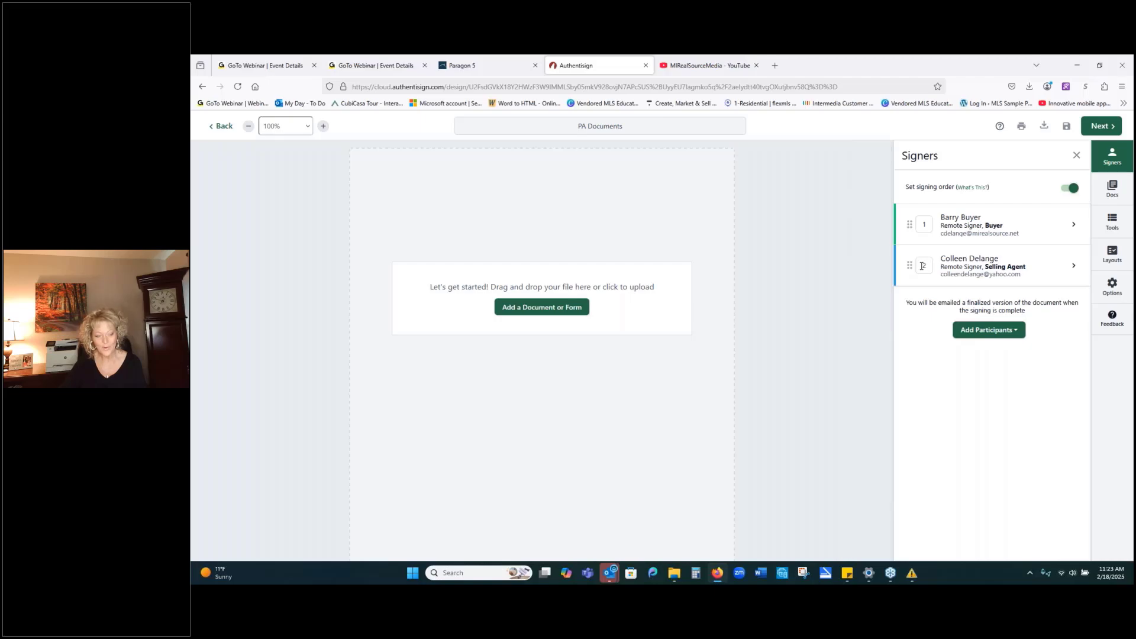
Open Add a Document or Form and look through the My Transaction forms list.
click(578, 310)
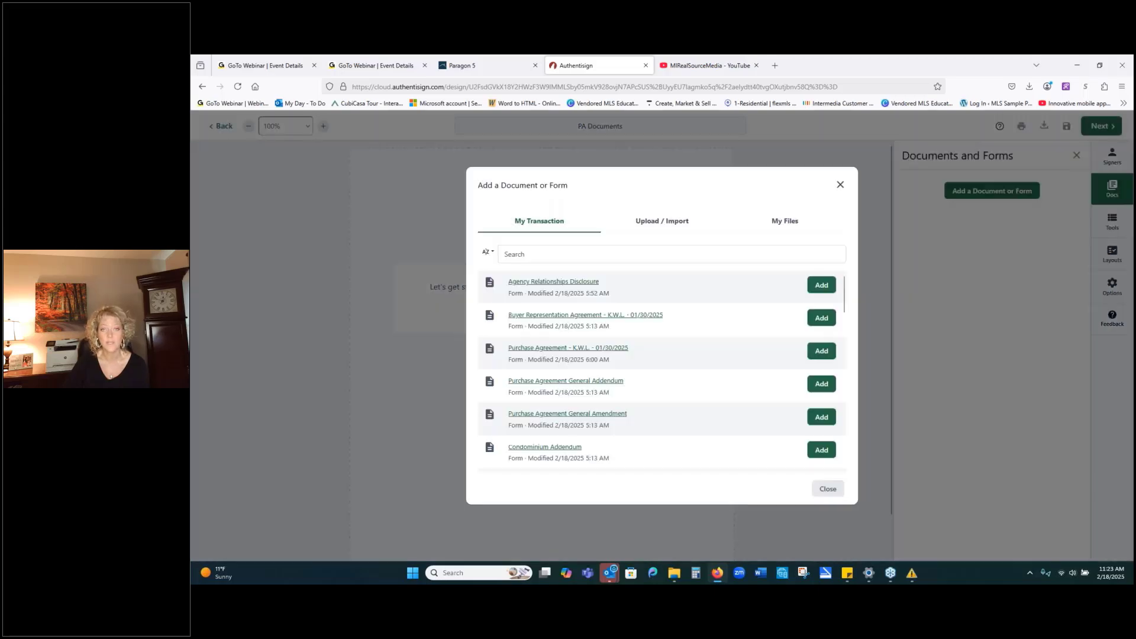
scroll(710, 325, down, 15)
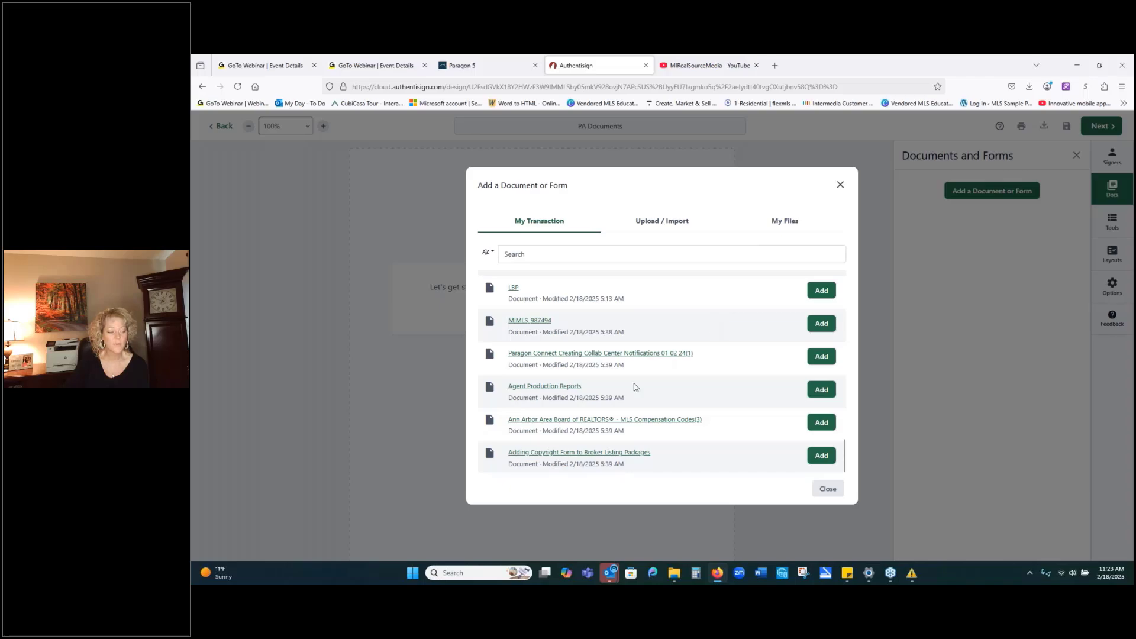
scroll(541, 350, up, 3)
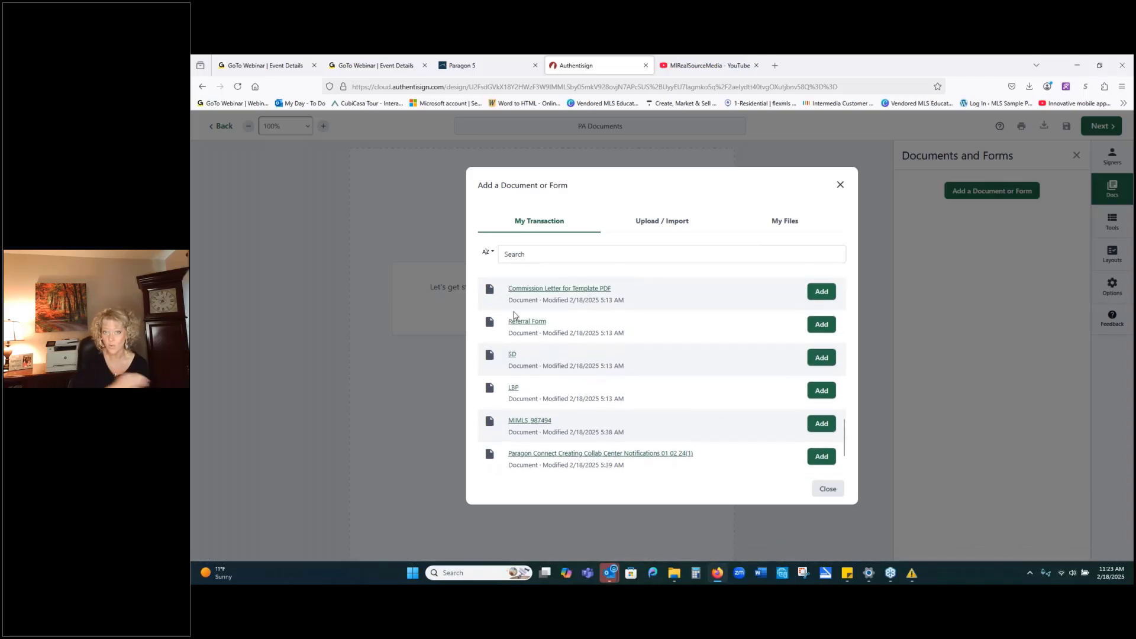
scroll(530, 302, up, 10)
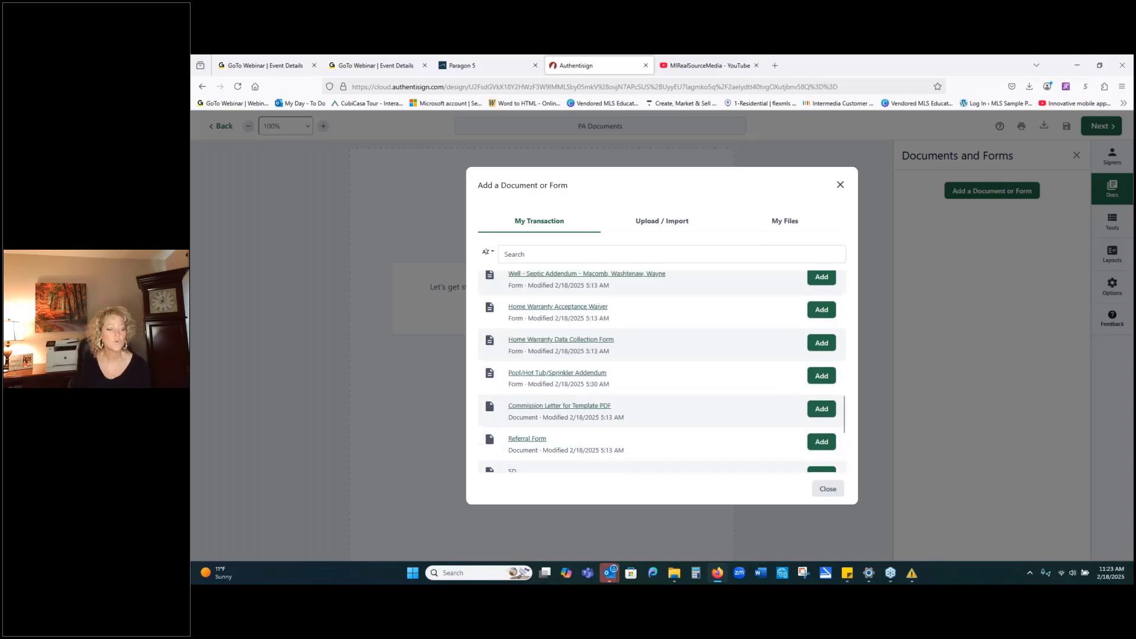
scroll(564, 302, up, 3)
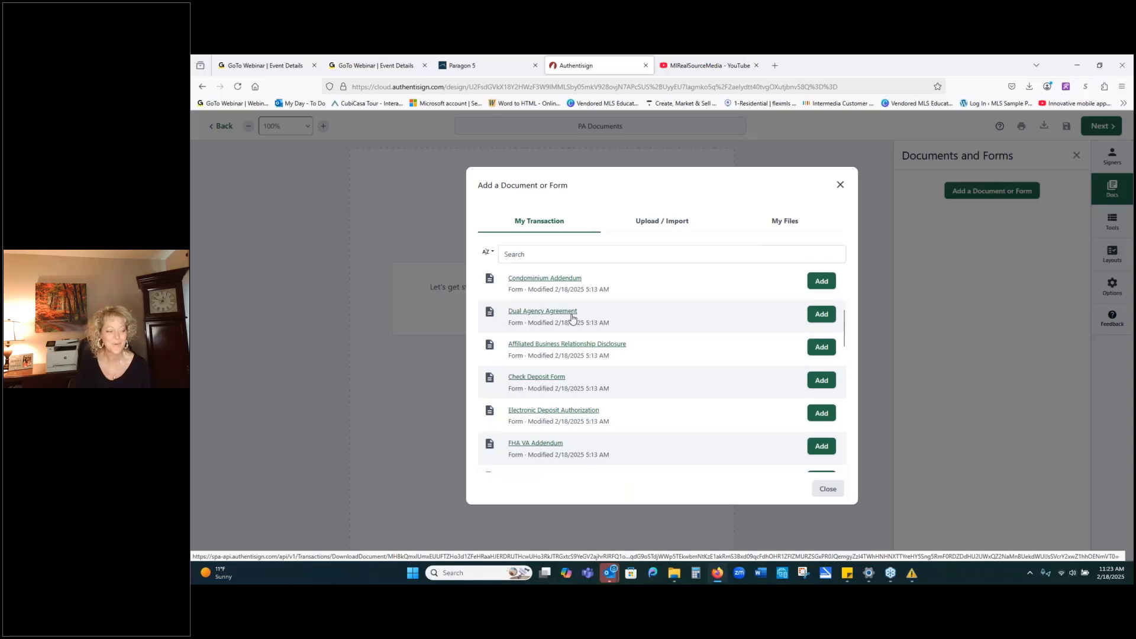
scroll(572, 317, up, 4)
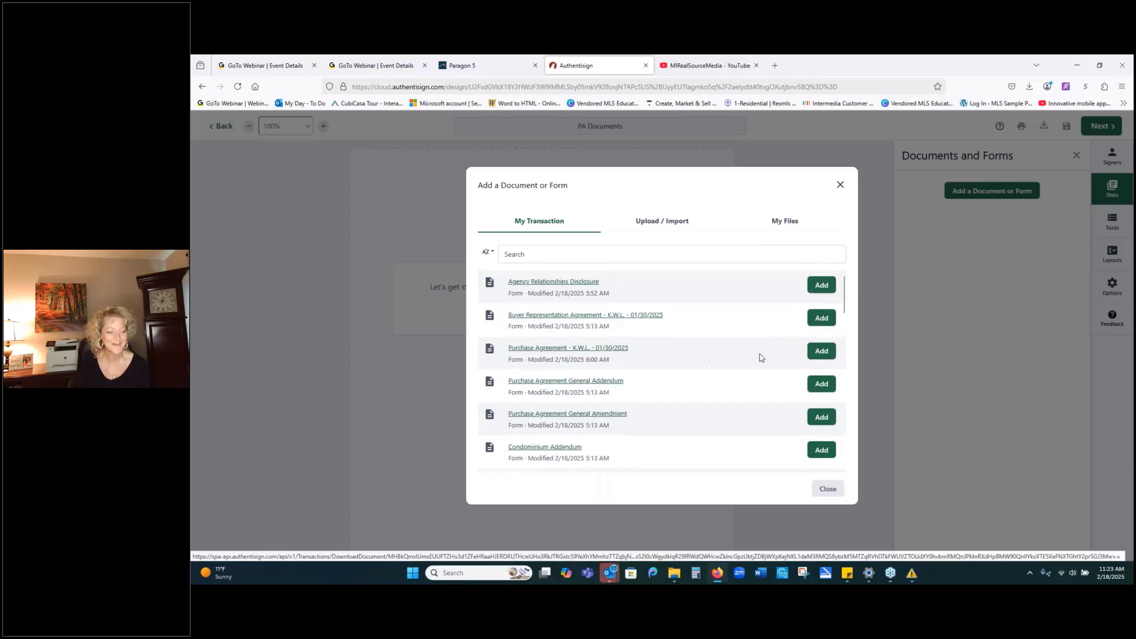
Add the Agency Relationships Disclosure, Buyer Representation Agreement, Purchase Agreement and General Addendum.
click(821, 284)
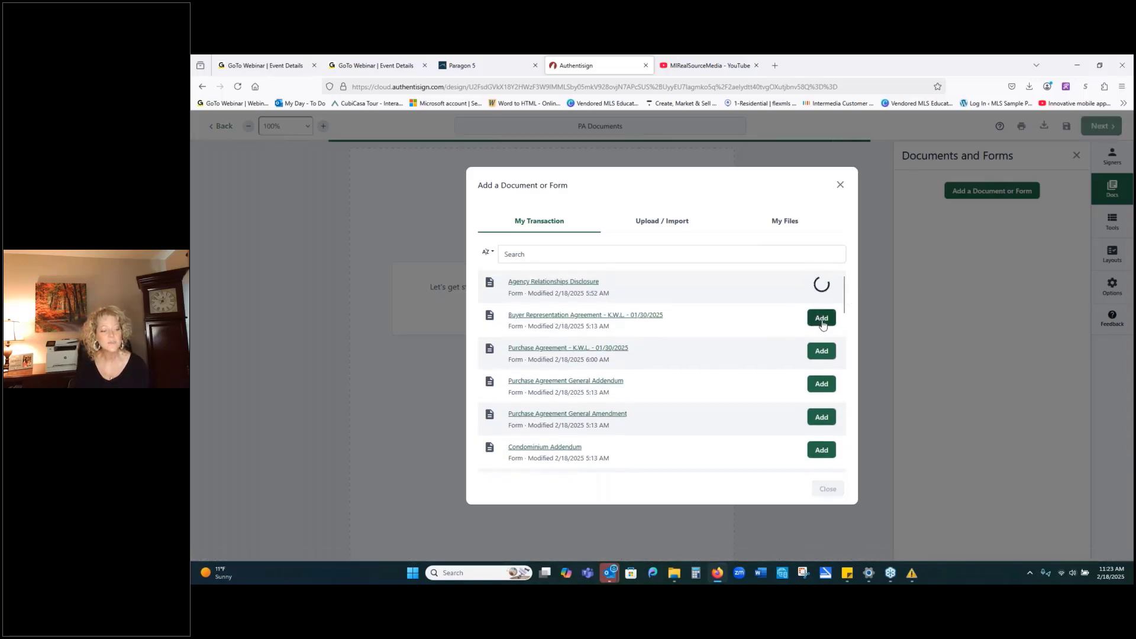
click(823, 324)
click(819, 354)
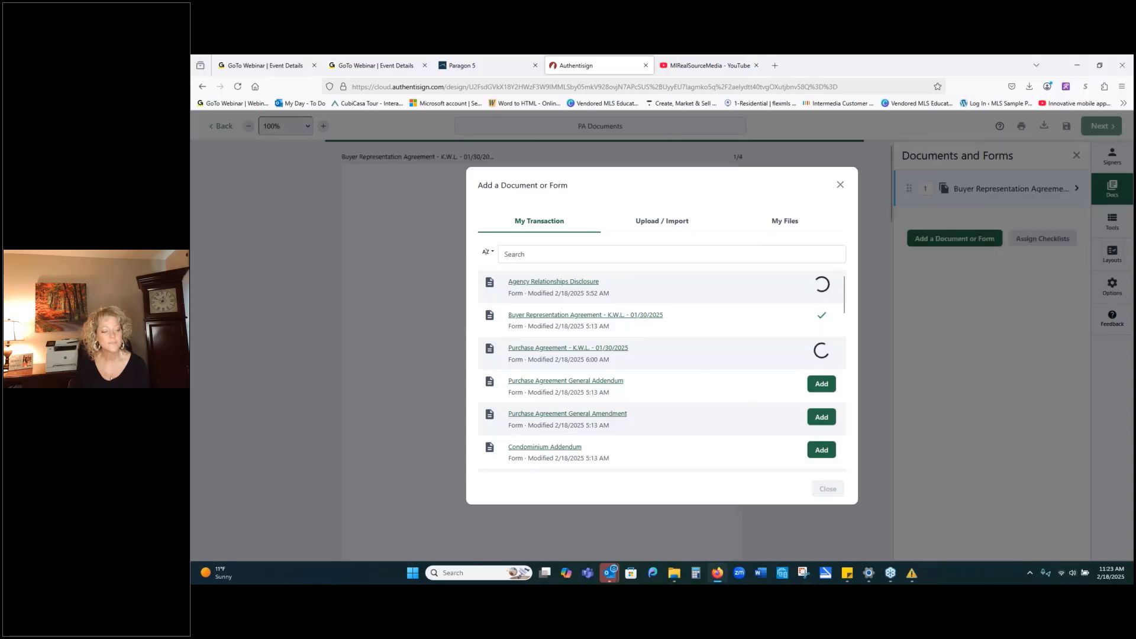
click(821, 383)
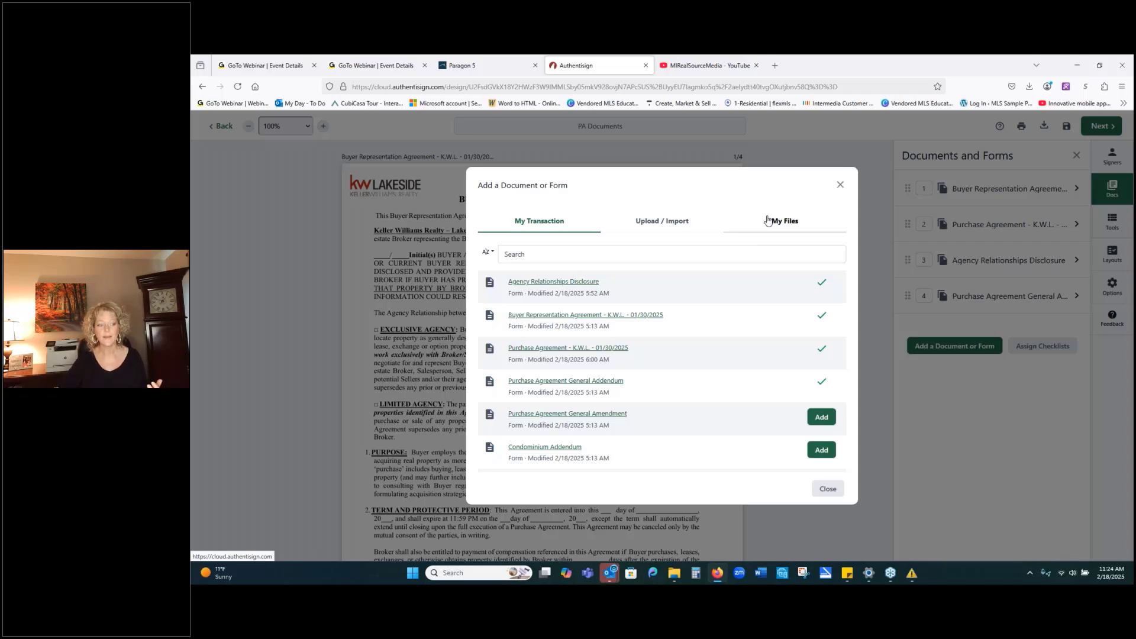
Check My Files > Documents > Transaction Folder, close the dialog, and assign the buyer's signature blocks.
click(779, 226)
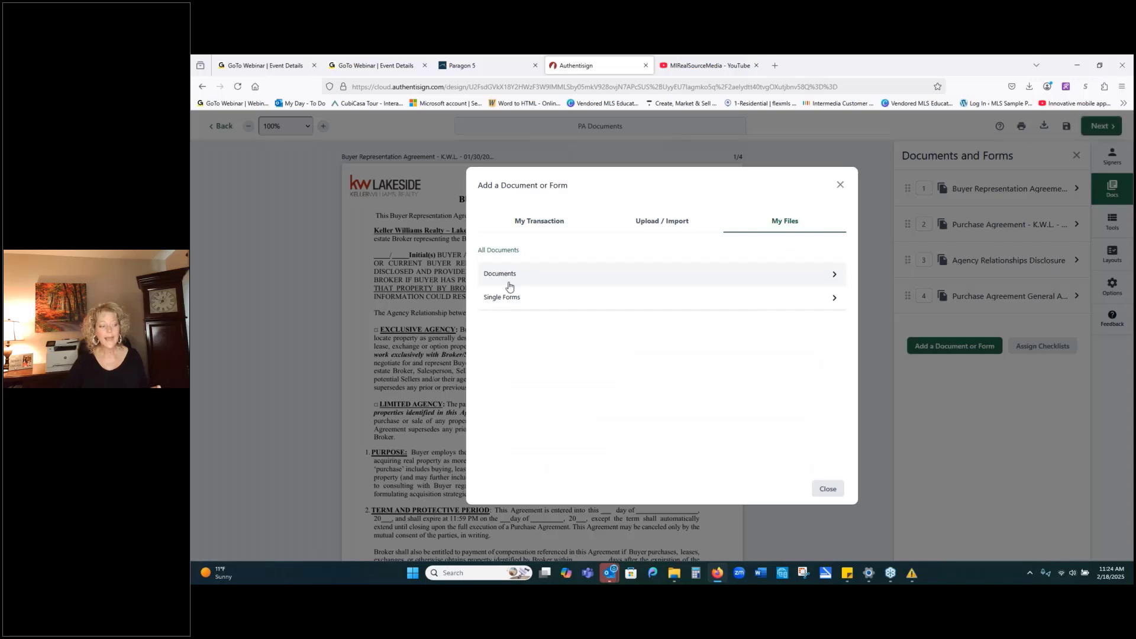
click(500, 273)
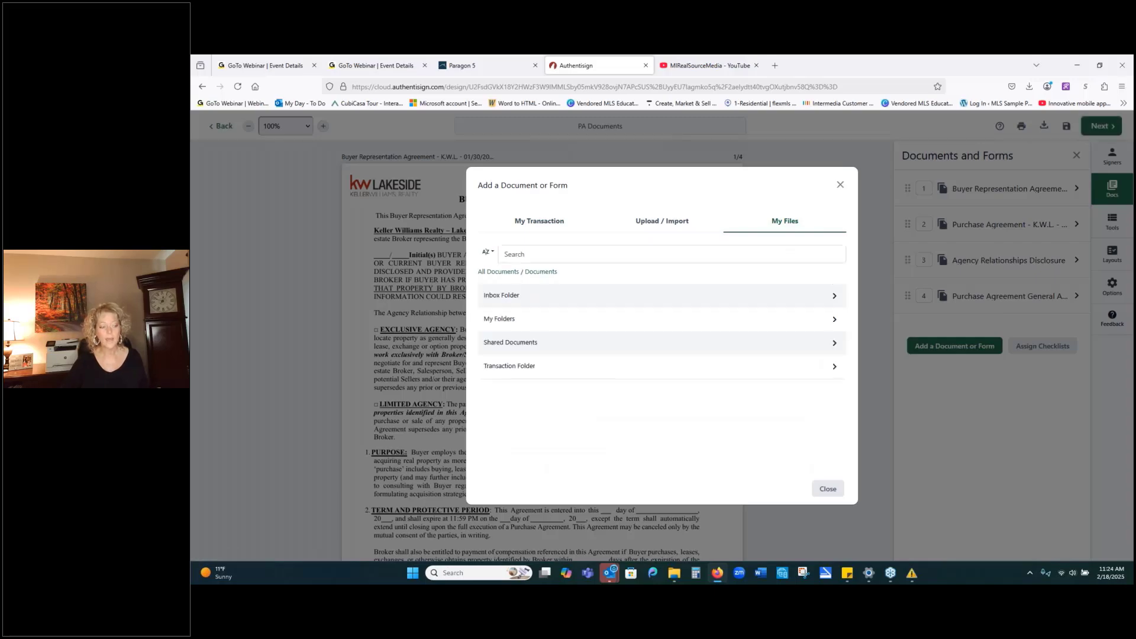
click(496, 367)
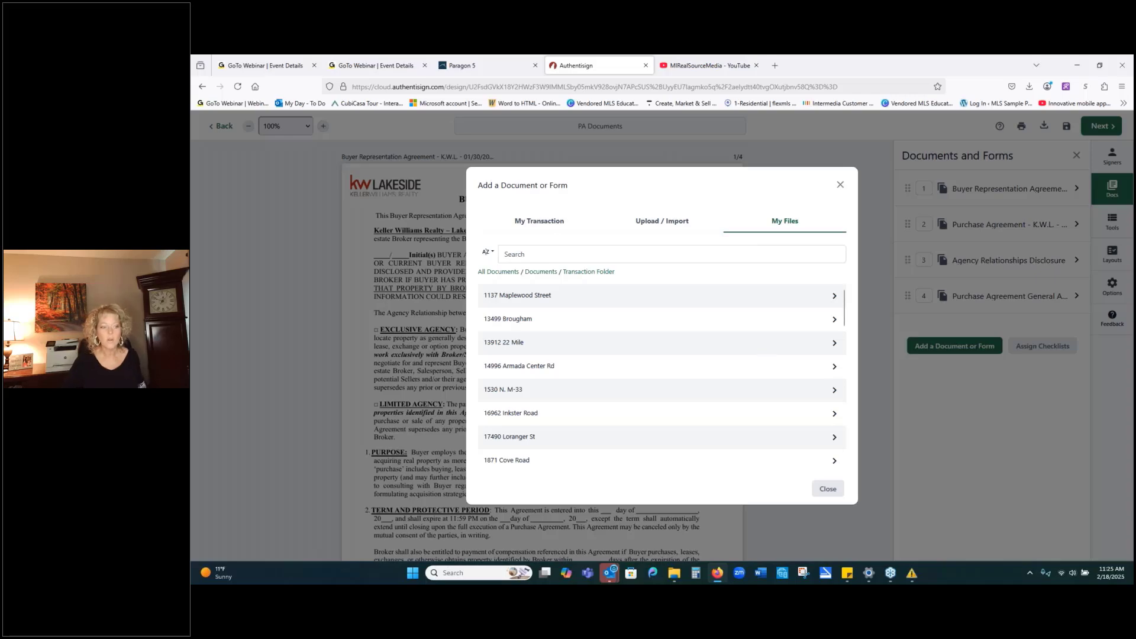
click(840, 185)
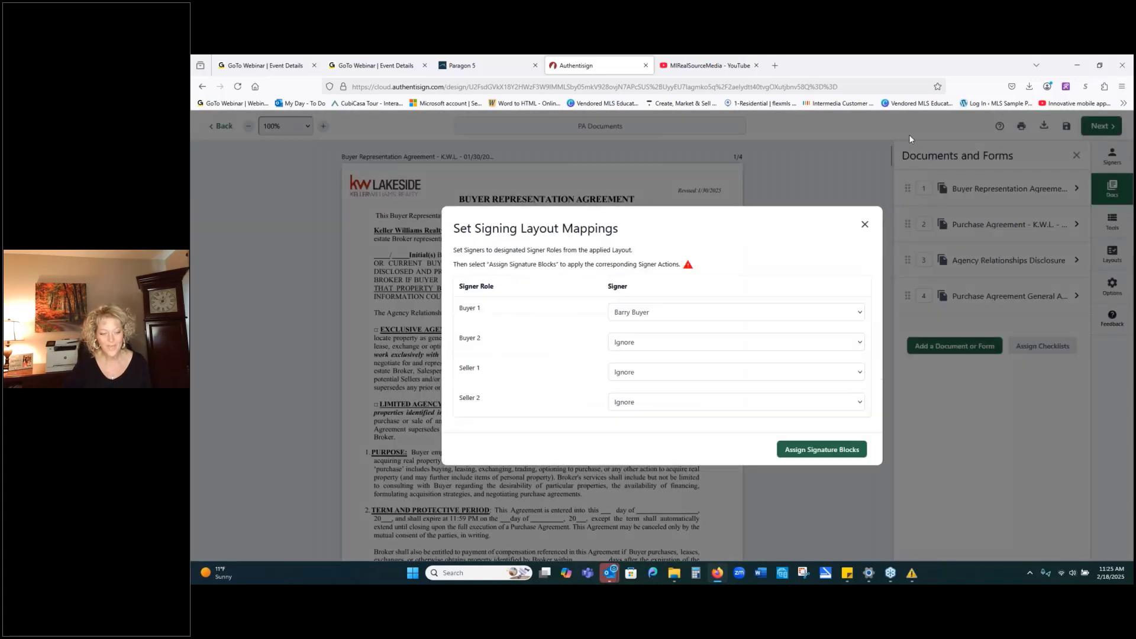
click(864, 225)
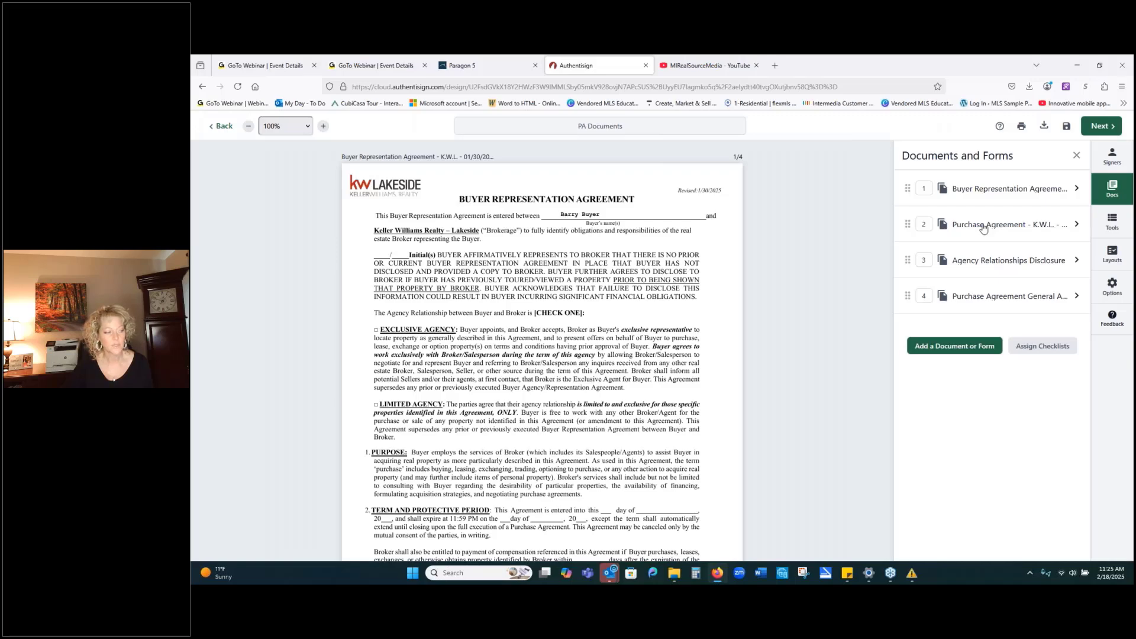
click(982, 225)
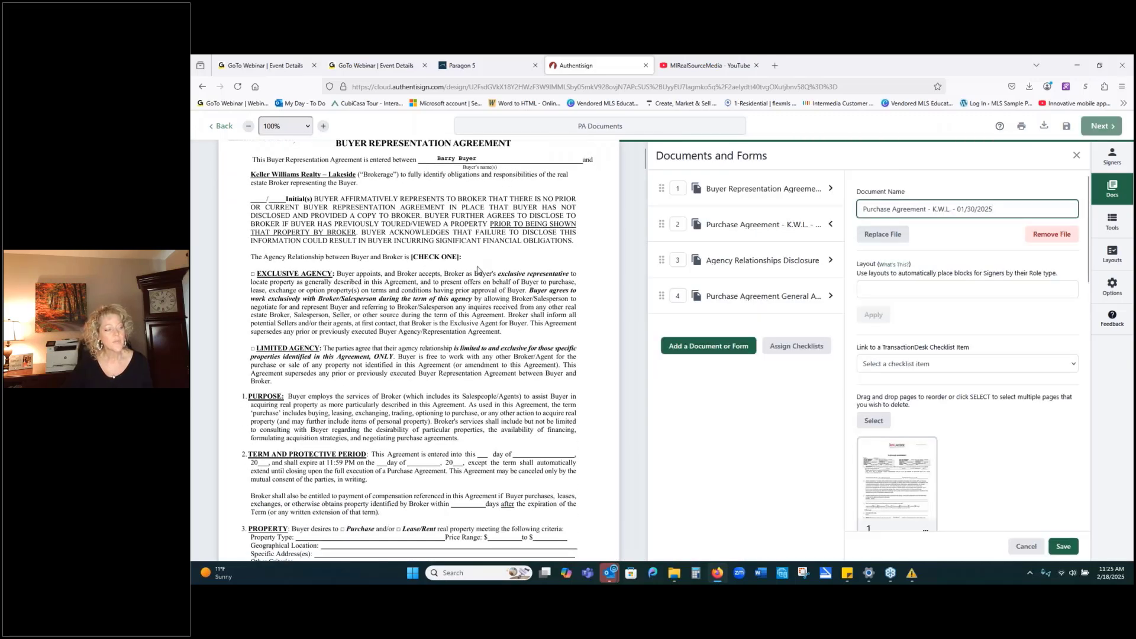
Move the Purchase Agreement to the top of PA Documents.
scroll(478, 269, down, 5)
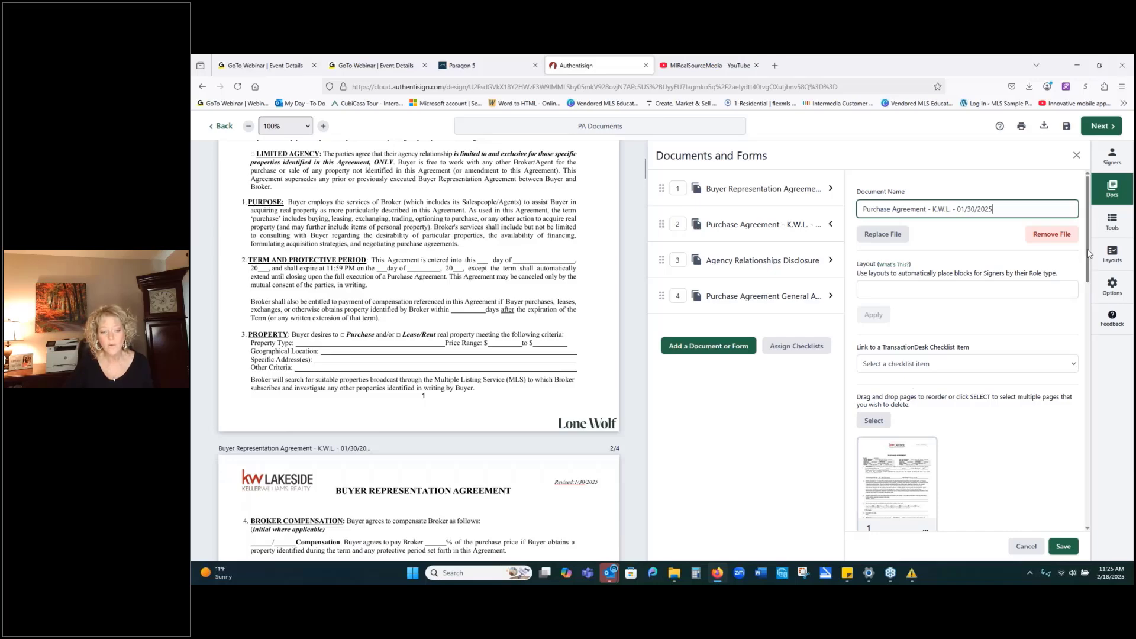
drag(1087, 253, 1076, 365)
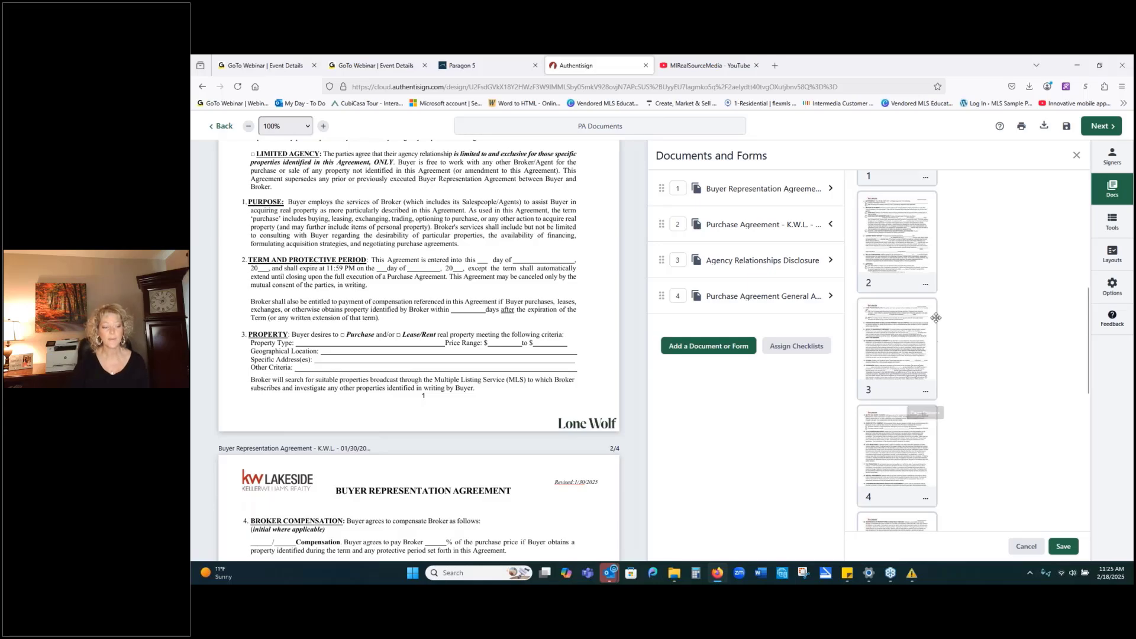
click(736, 301)
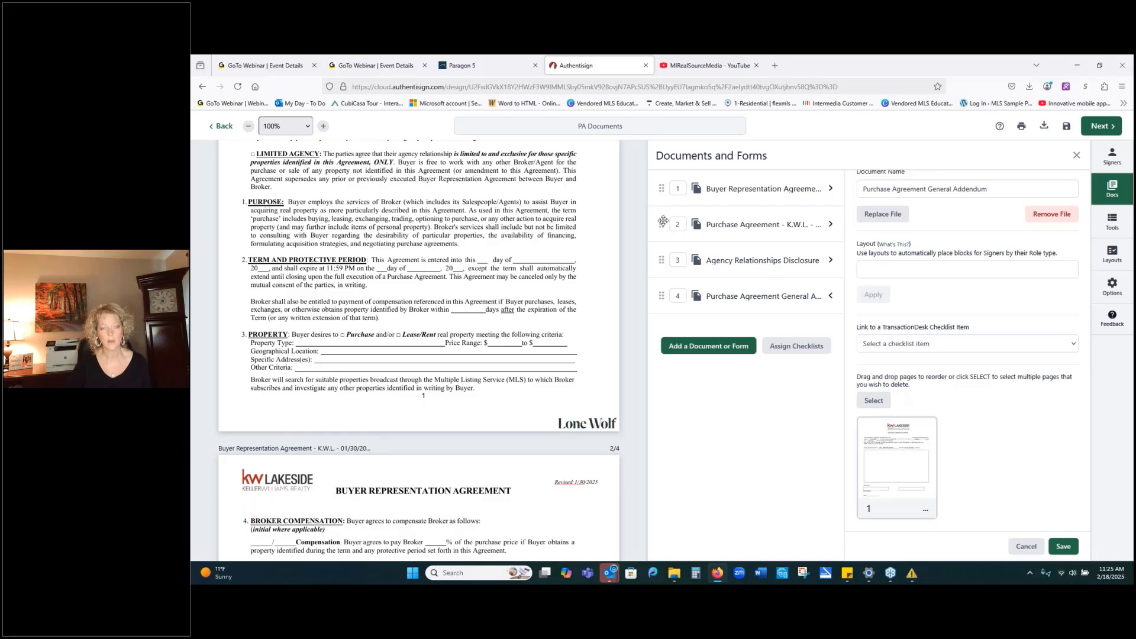
drag(662, 220, 665, 184)
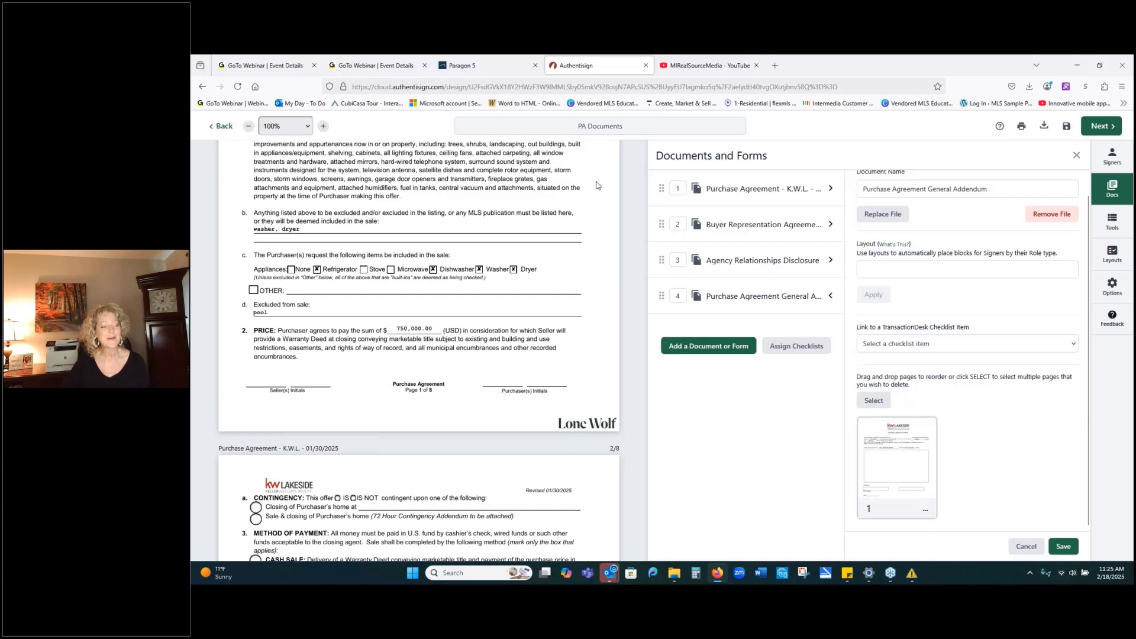
Open the Purchase Agreement's settings and rotate page 1 two quarter turns.
click(741, 189)
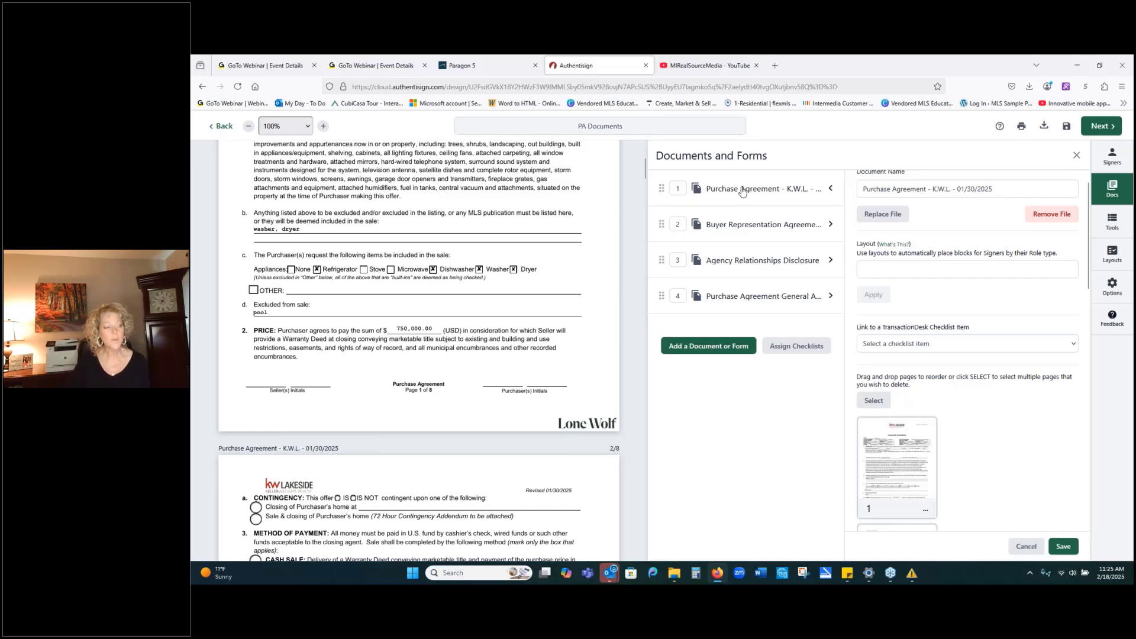
scroll(919, 473, down, 1)
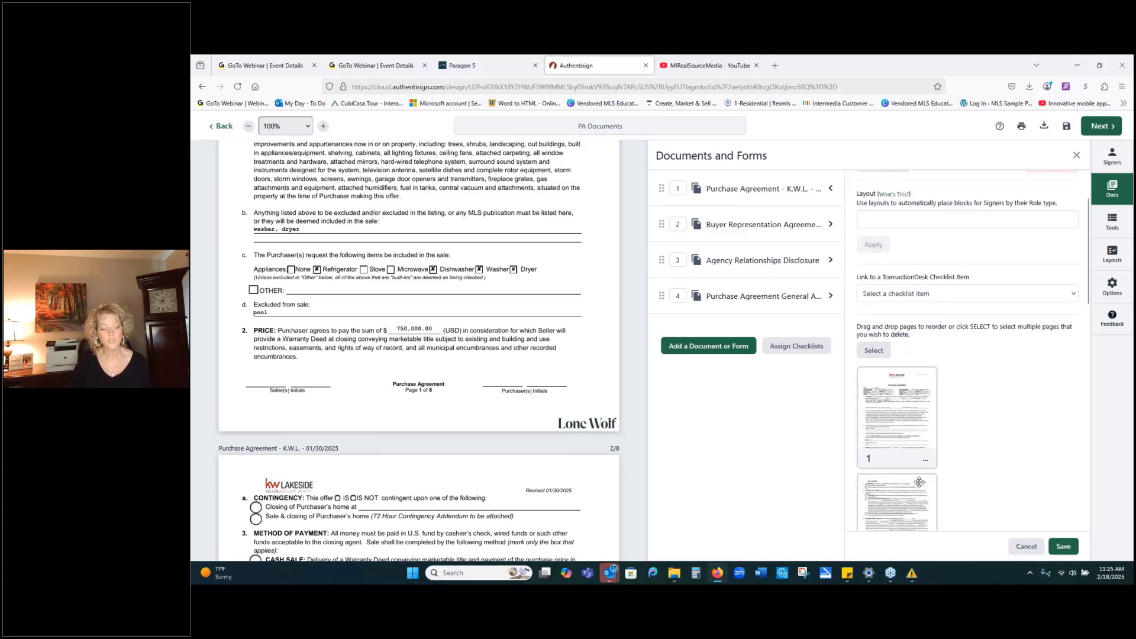
scroll(520, 403, up, 1)
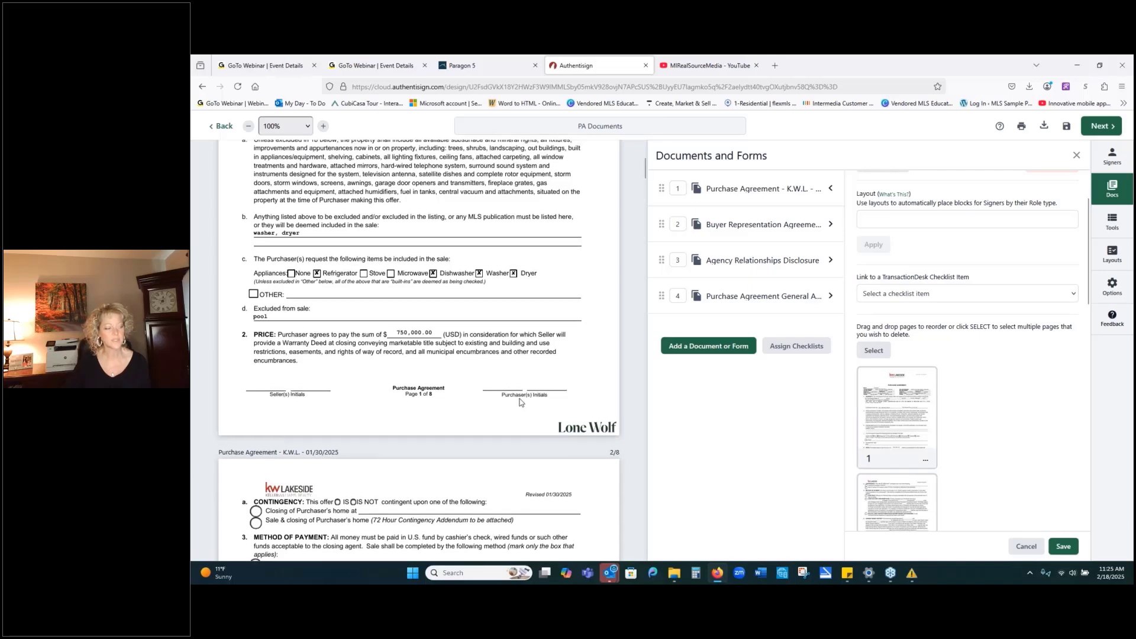
scroll(520, 402, up, 4)
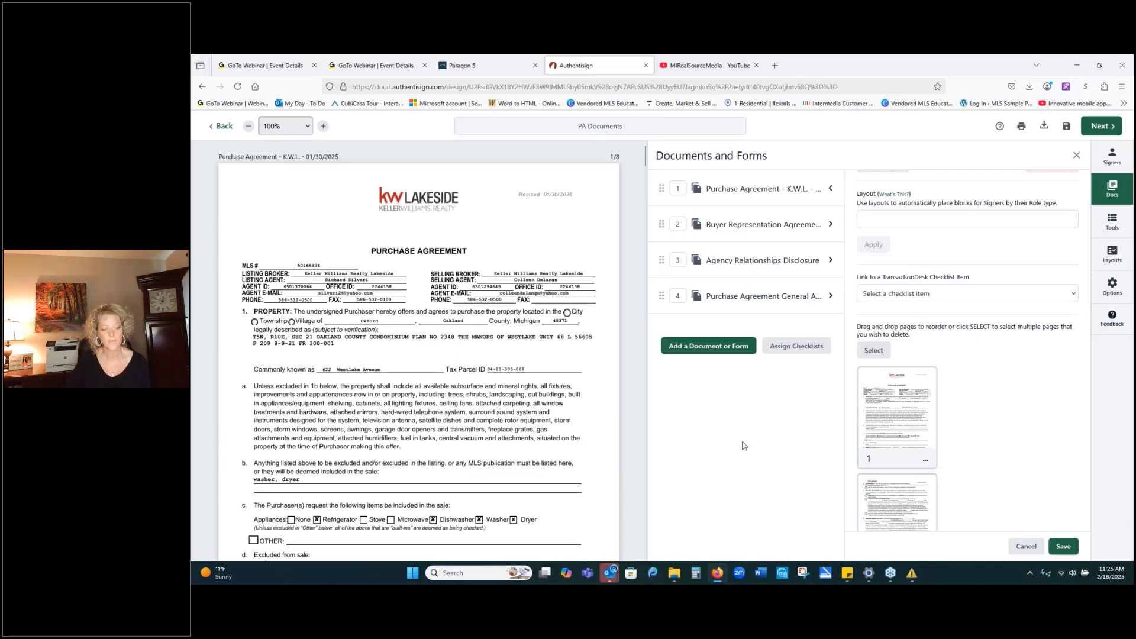
click(927, 464)
click(941, 407)
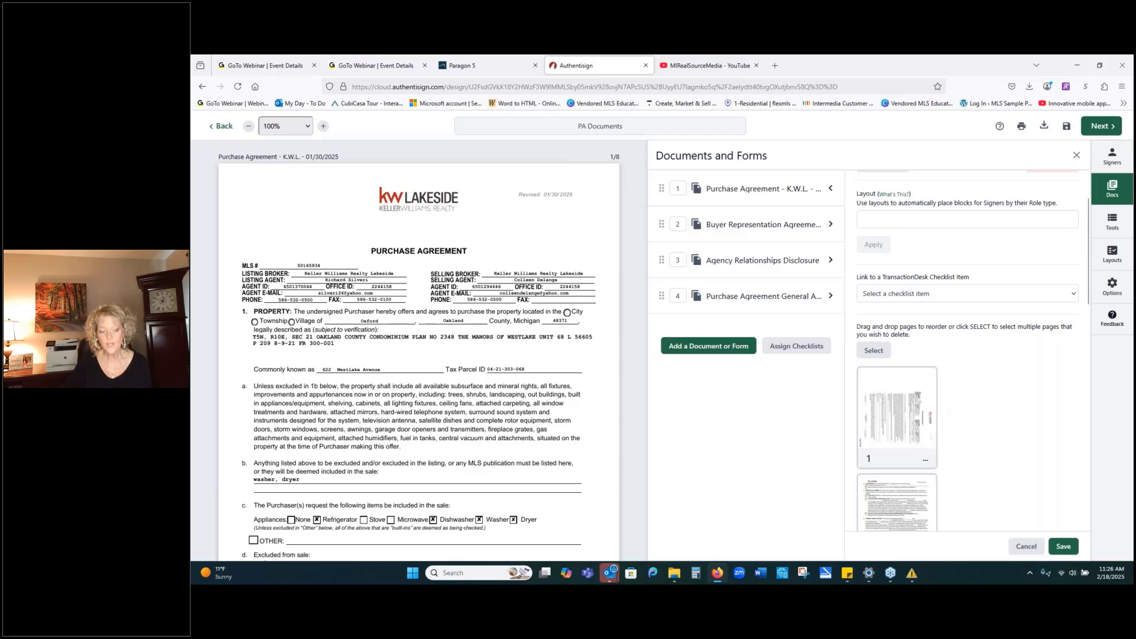
Keep rotating the Purchase Agreement's page 1 until upright, then save the document settings.
click(925, 459)
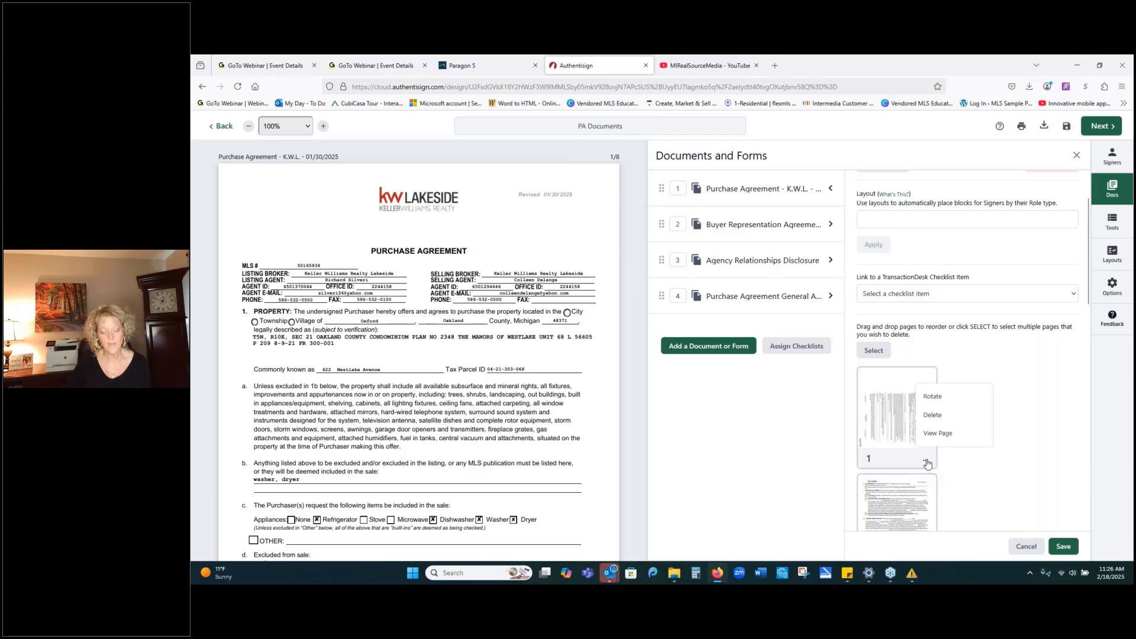
click(932, 397)
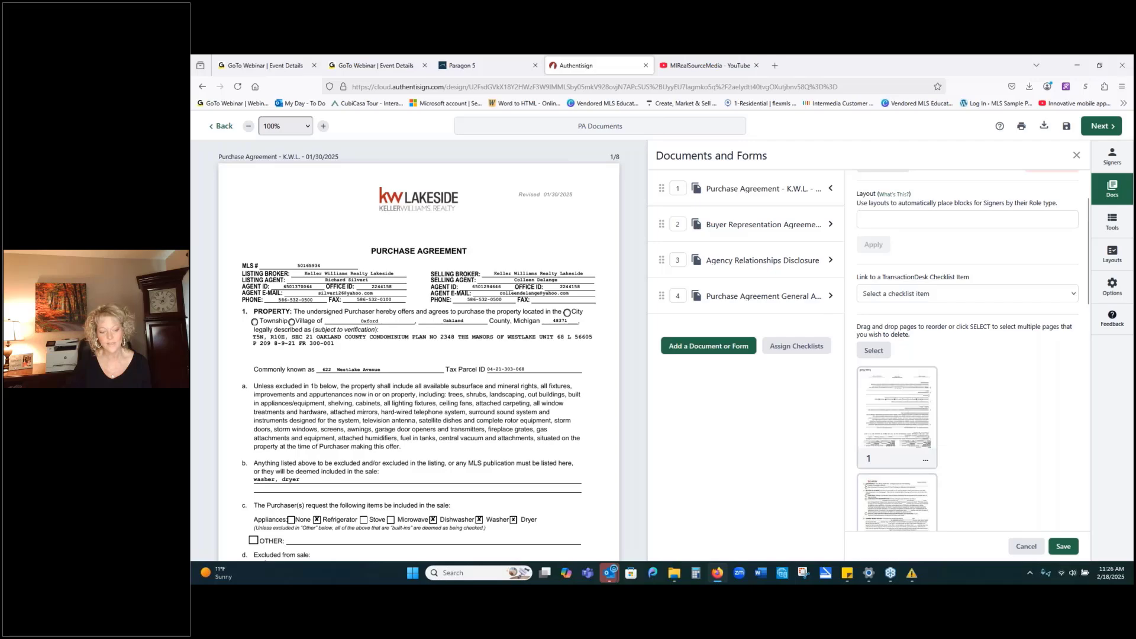
click(925, 461)
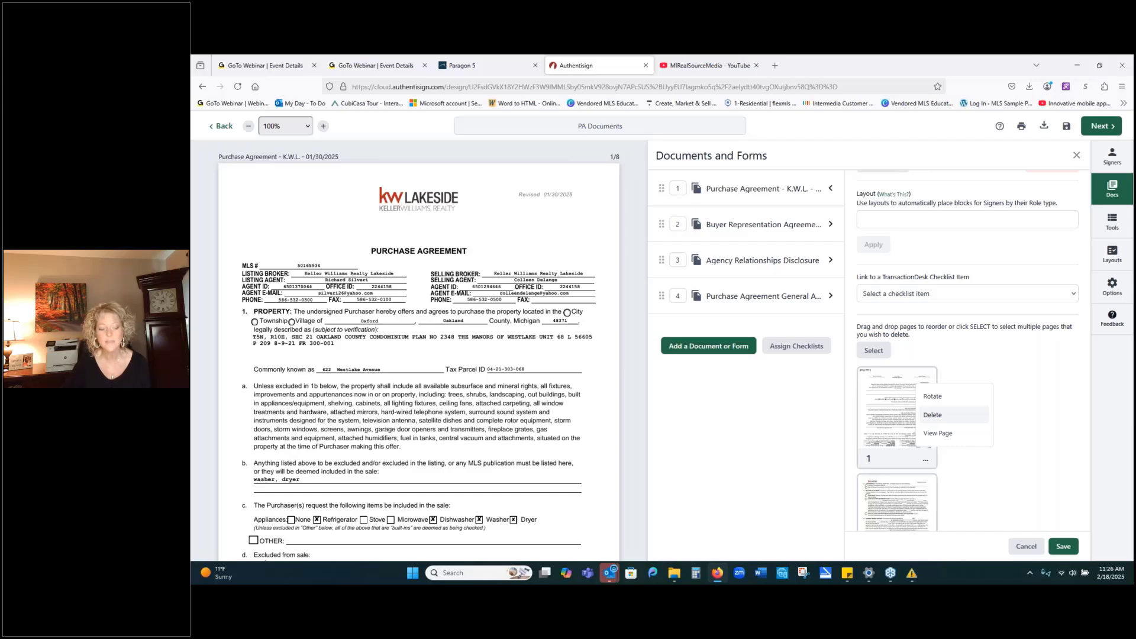
click(932, 396)
click(927, 459)
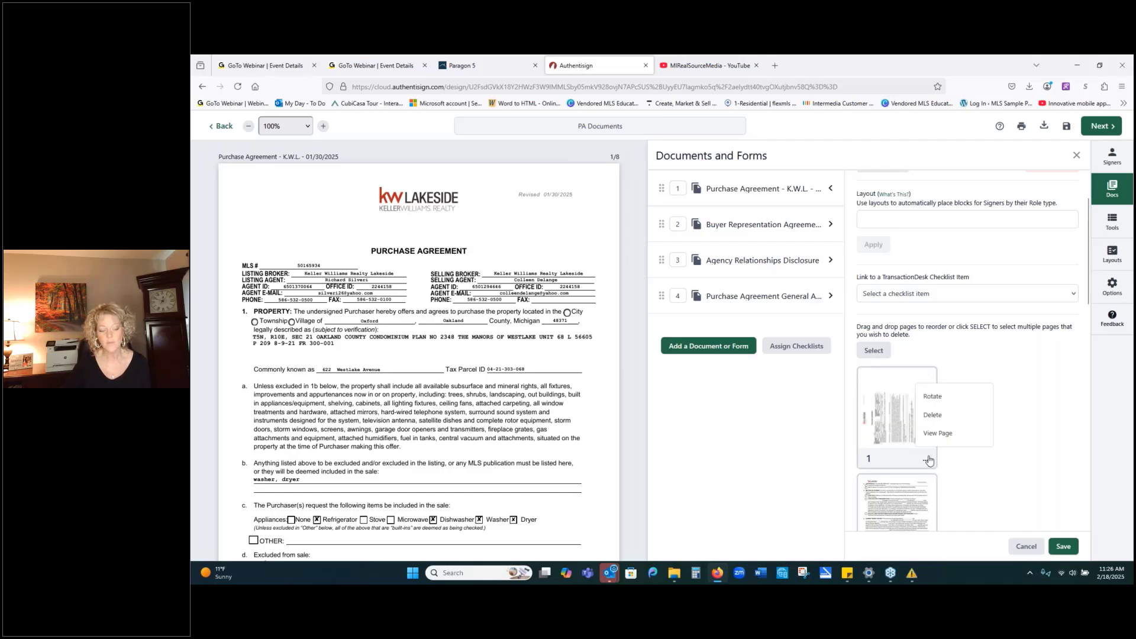
click(929, 396)
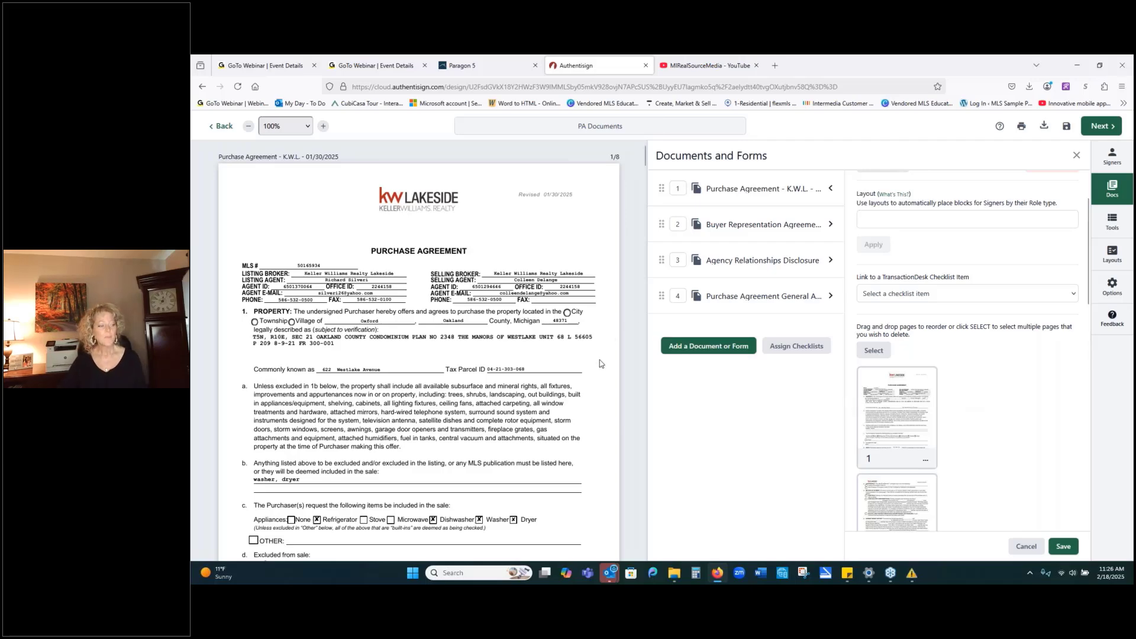
scroll(599, 364, down, 3)
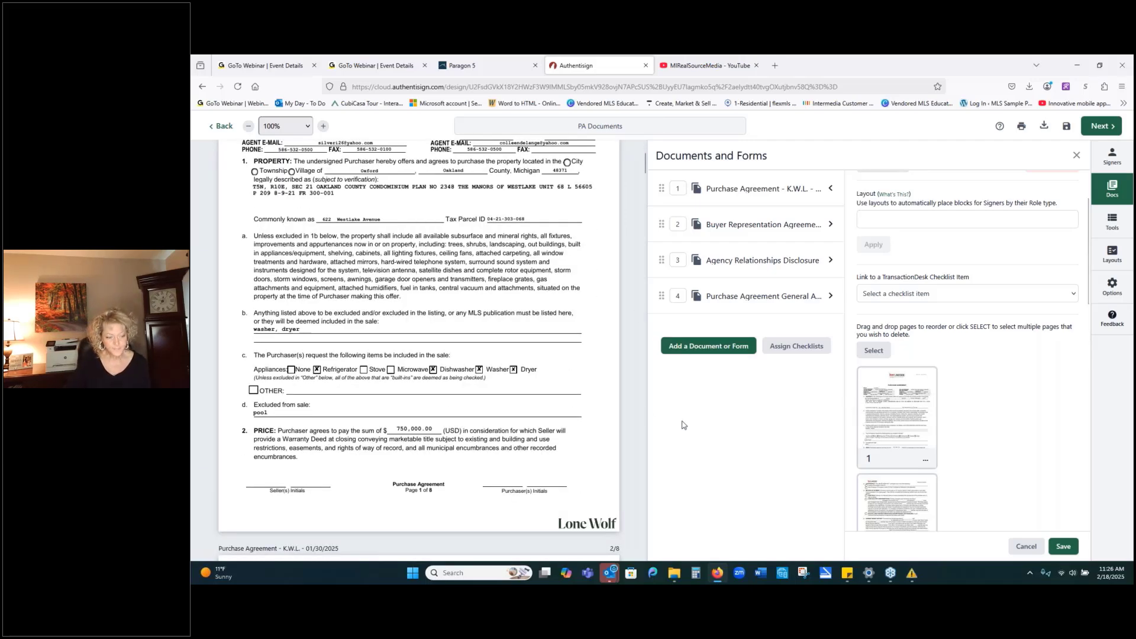
click(1063, 550)
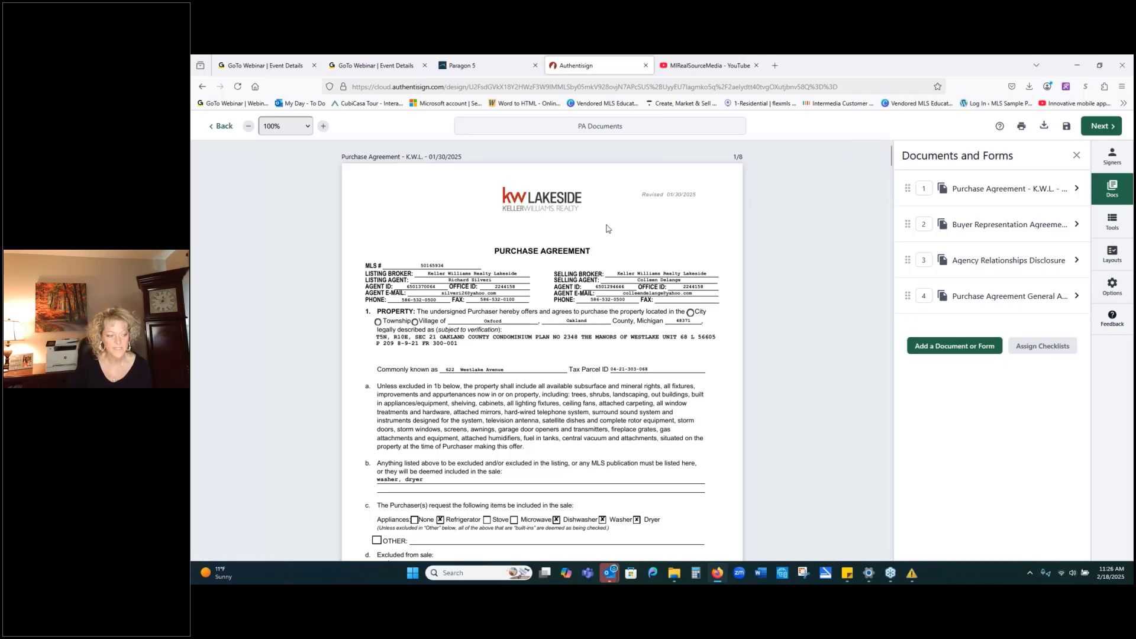
scroll(753, 384, down, 1)
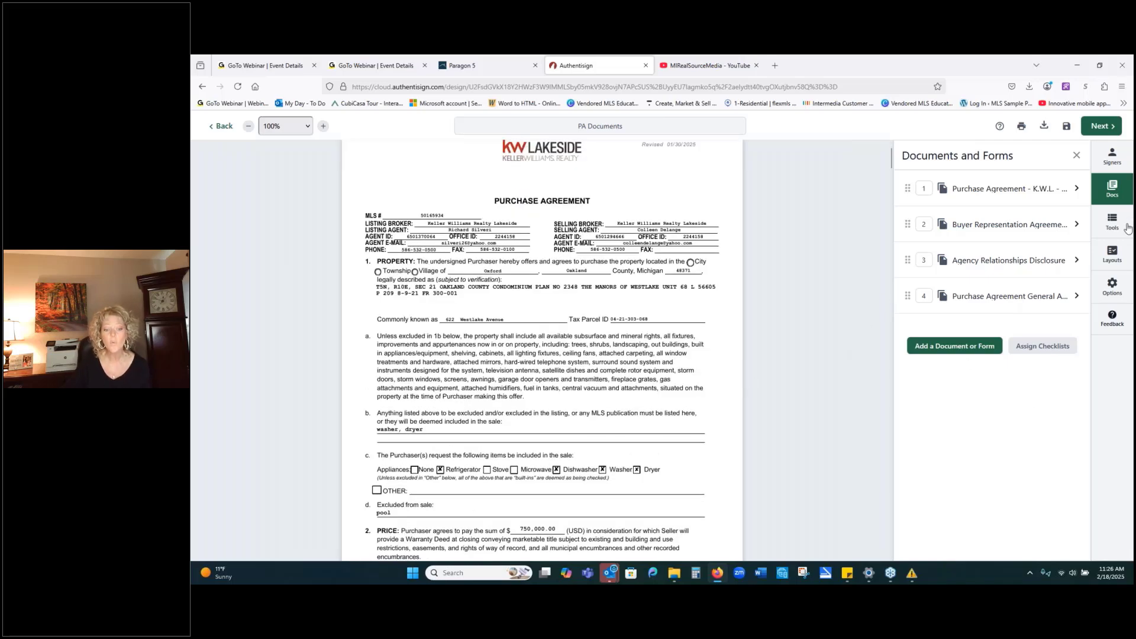
With the buyer as signer, place a Sign Here field above item c on page 1.
click(1112, 221)
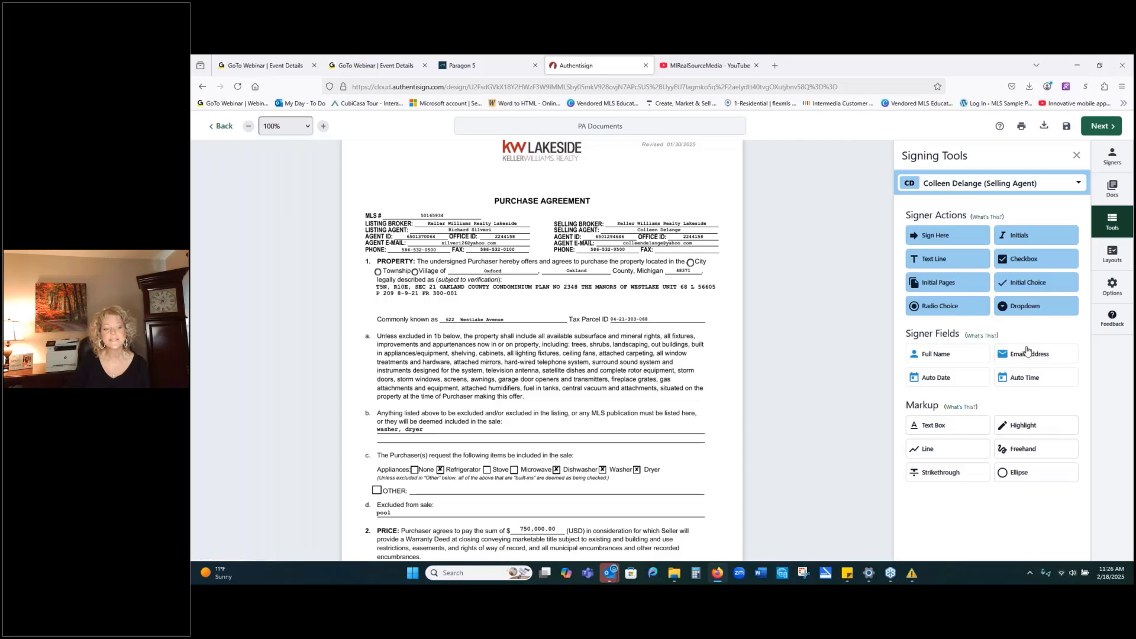
click(1037, 183)
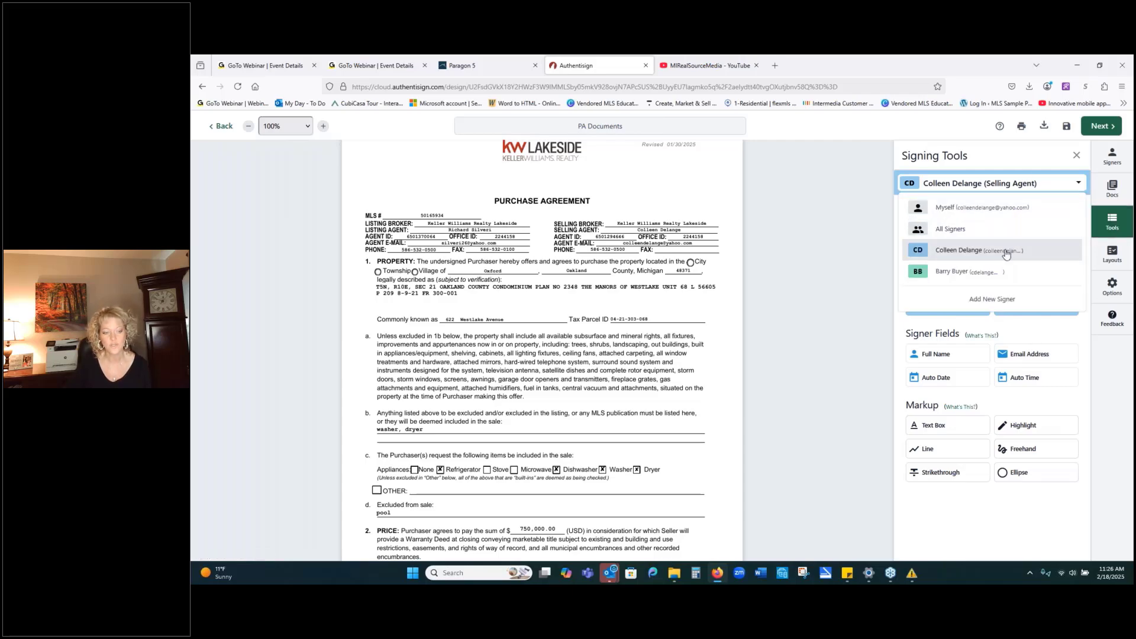
click(961, 271)
scroll(778, 399, down, 3)
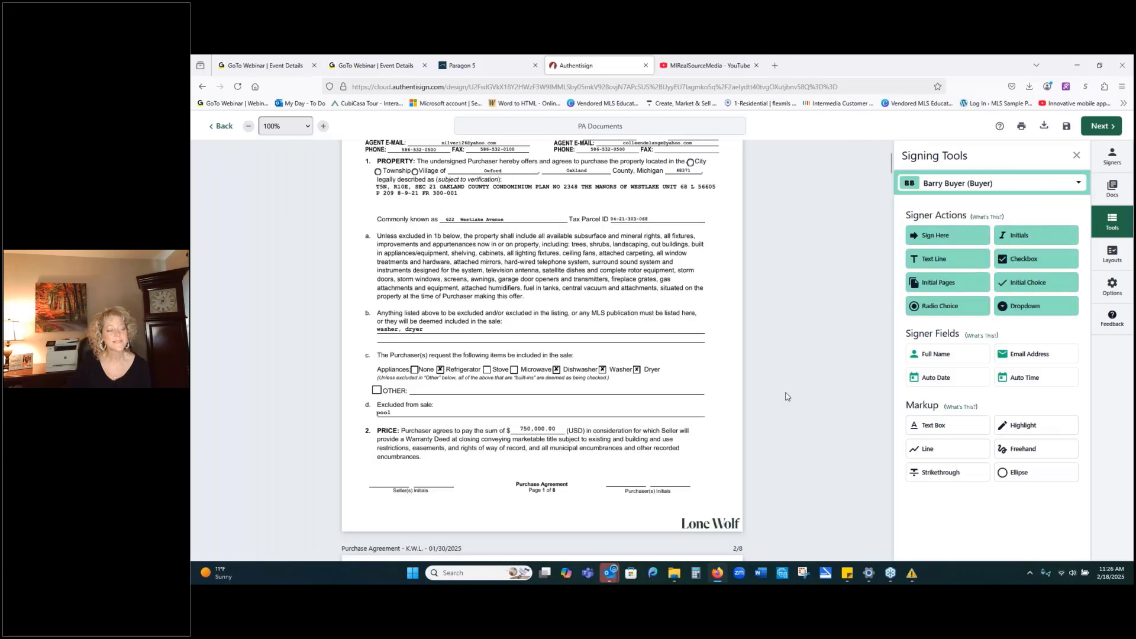
scroll(778, 355, up, 3)
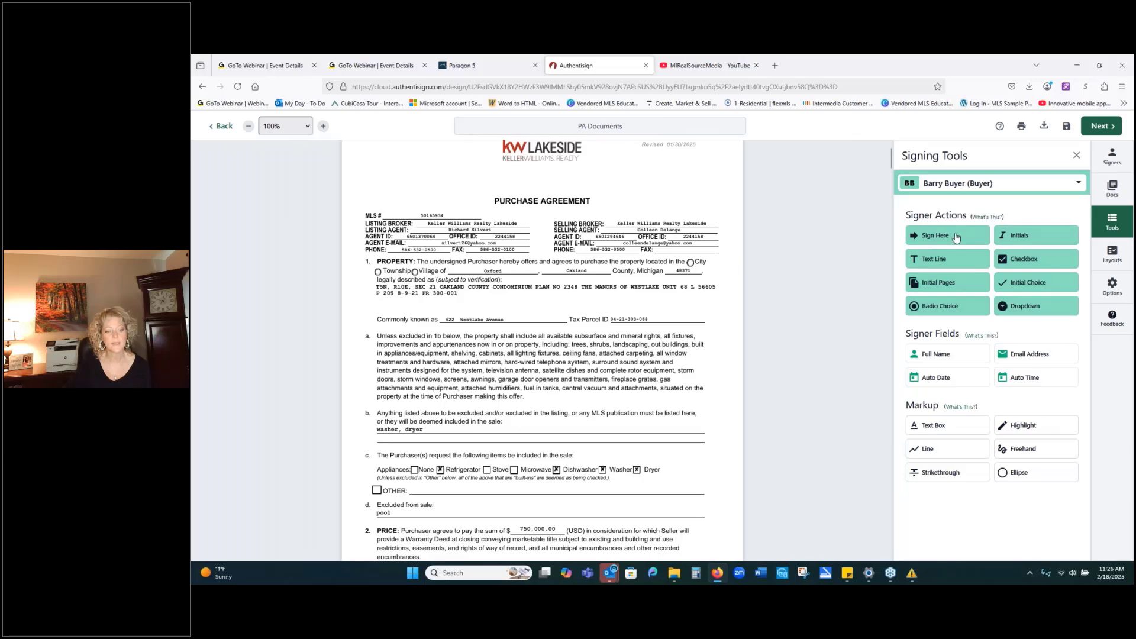
drag(959, 239, 638, 448)
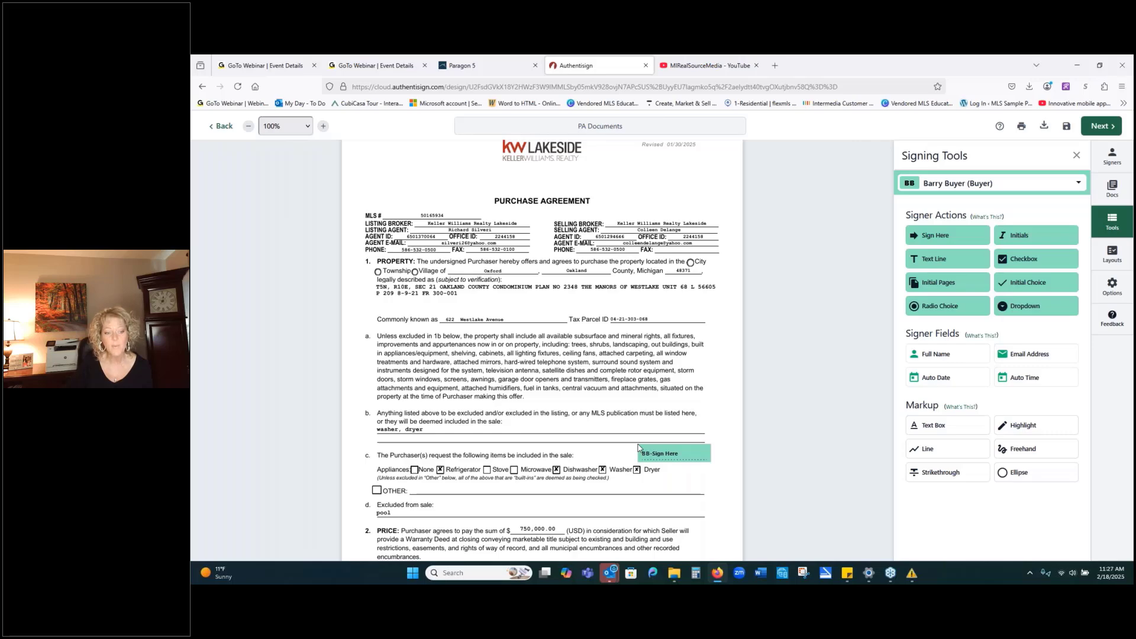
drag(638, 449, 638, 448)
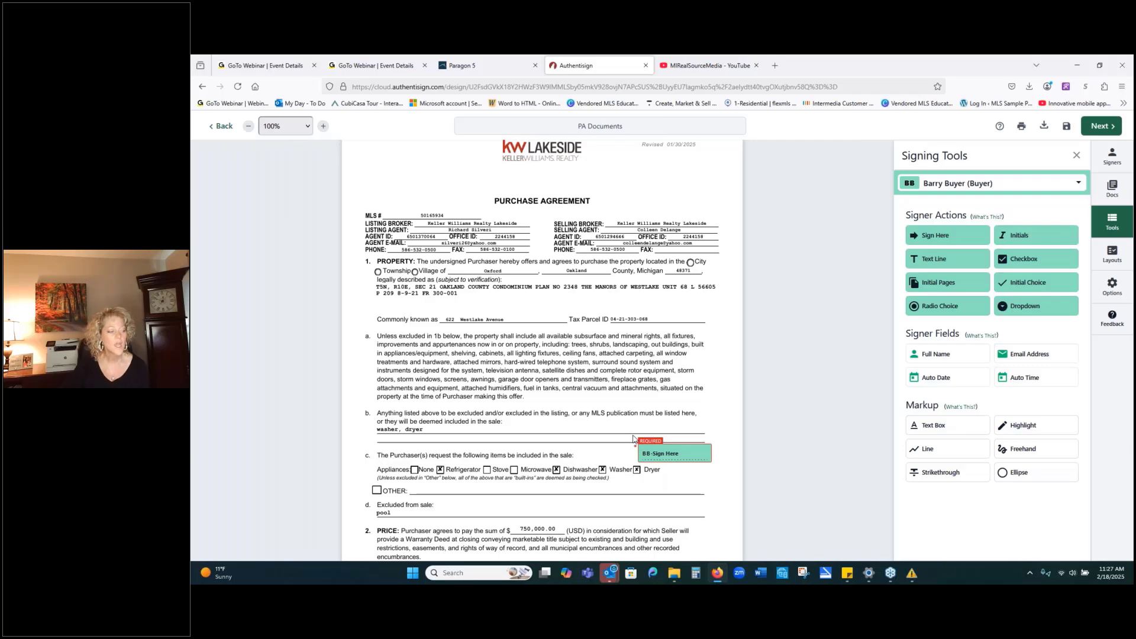
Drop a buyer Radio Choice on the Home Protection Plans YES option on page 3.
scroll(754, 355, down, 2)
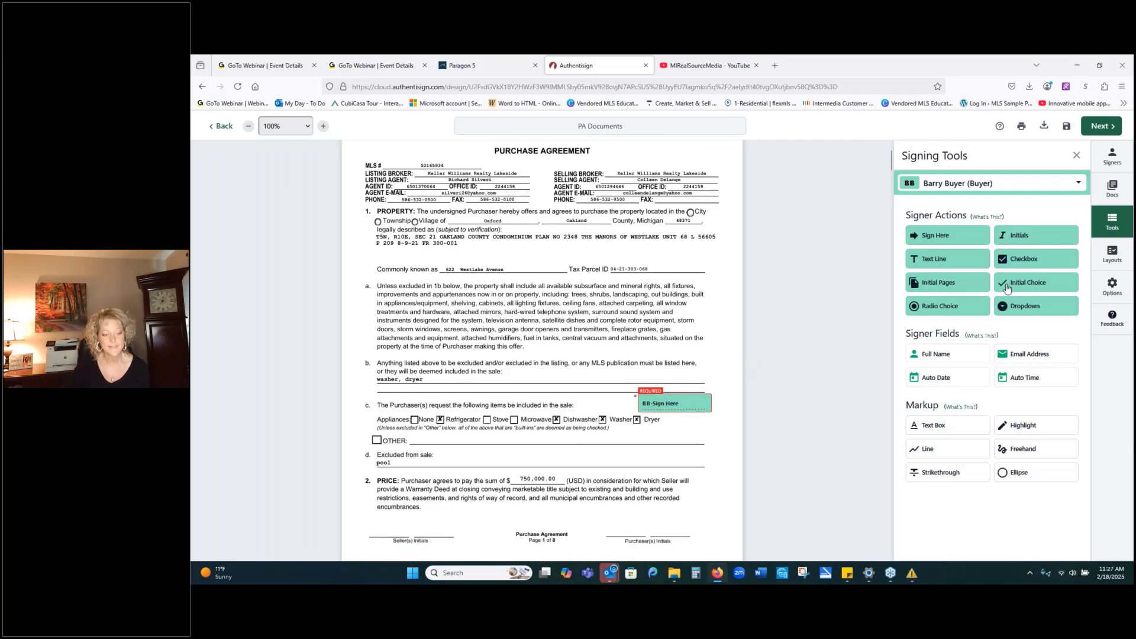
scroll(696, 424, down, 5)
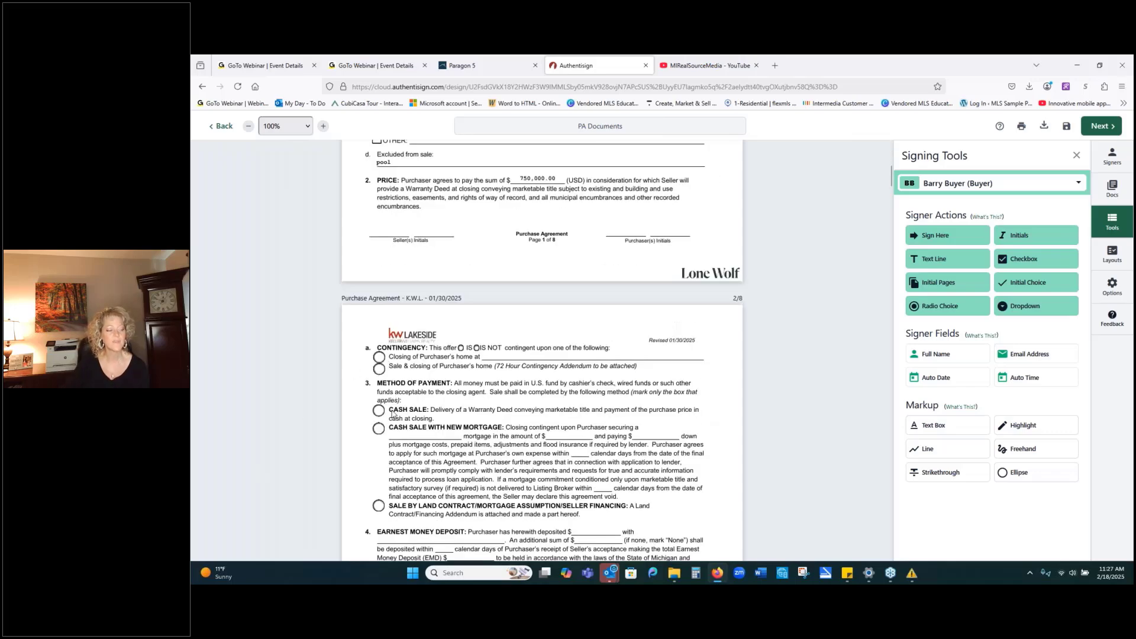
scroll(392, 413, down, 3)
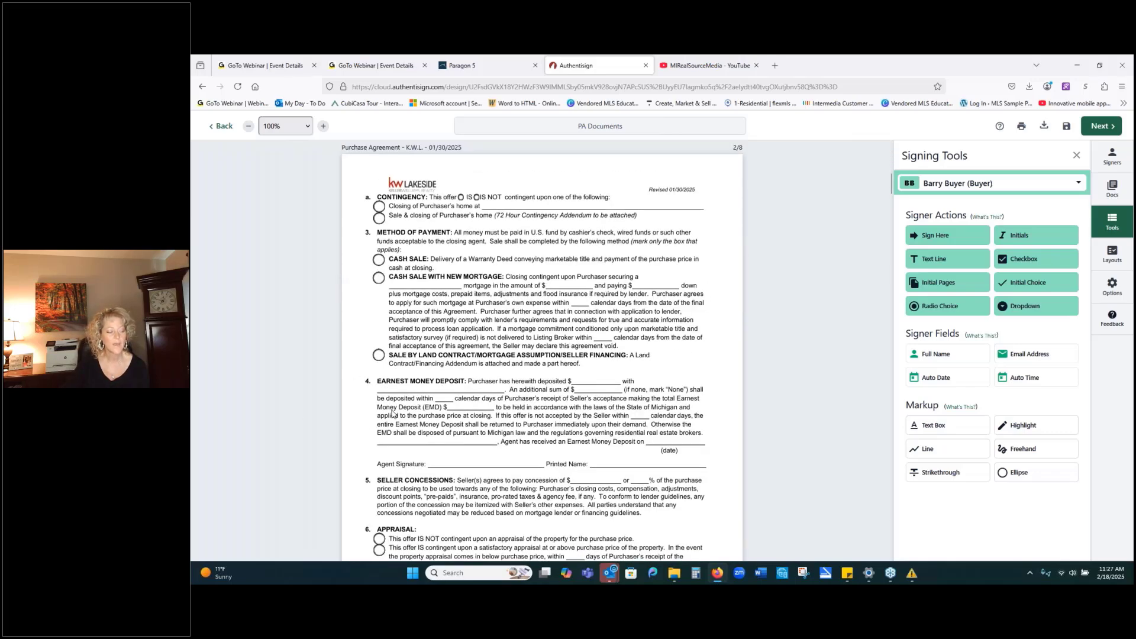
scroll(392, 412, down, 5)
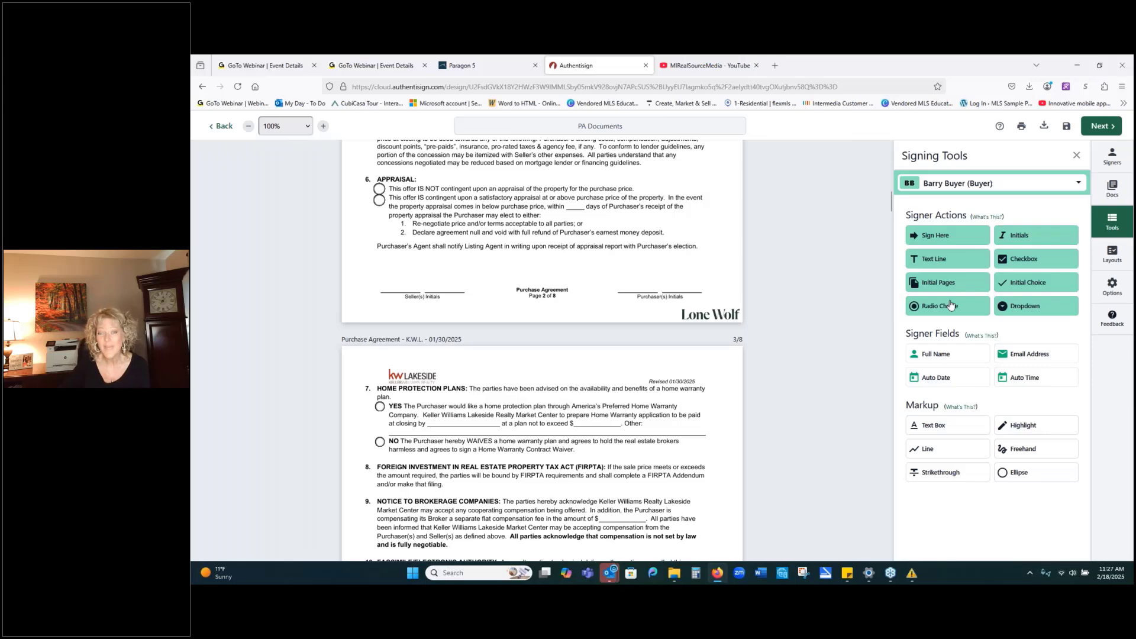
drag(950, 304, 380, 407)
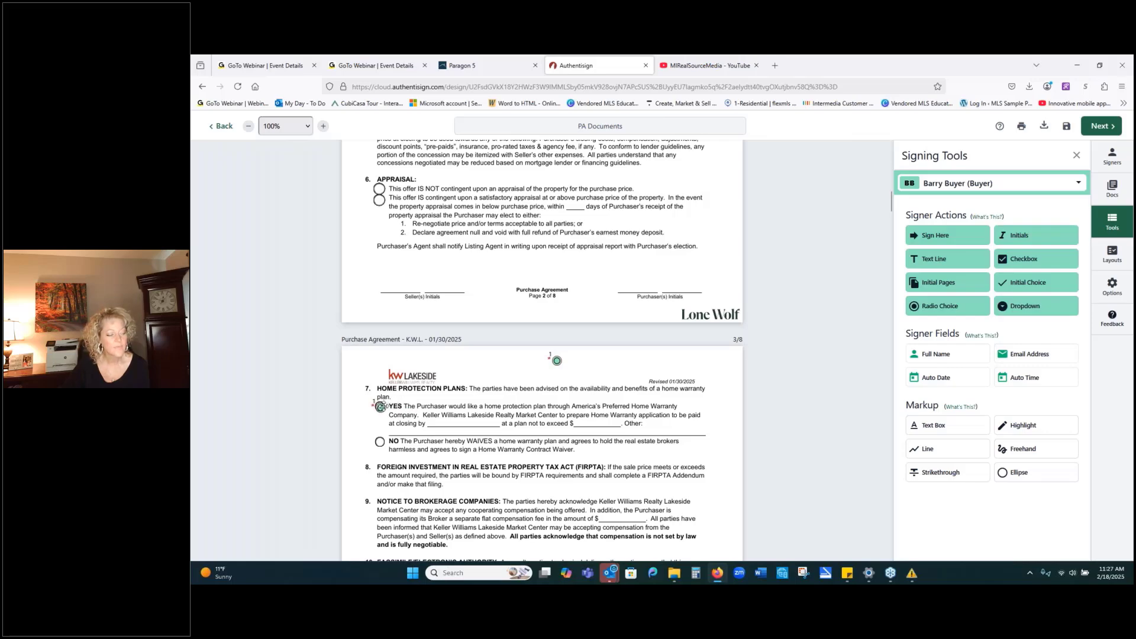
Drag the second radio circle onto the Home Protection Plans NO option.
drag(556, 360, 379, 441)
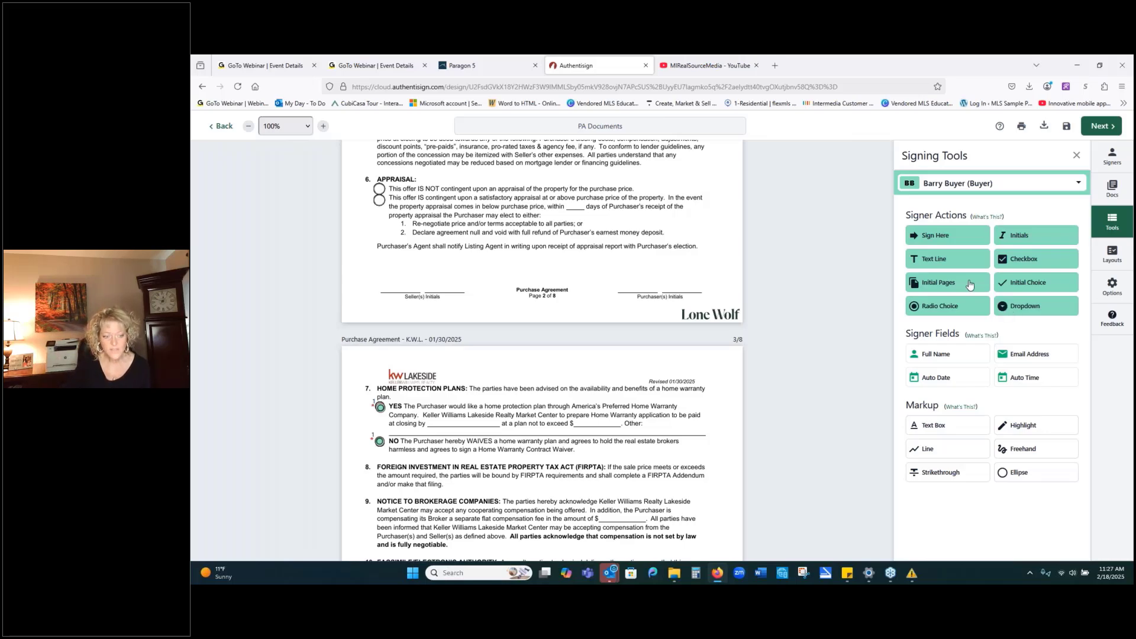
Place buyer initials bottom-right on all eight Purchase Agreement pages, aligned with Purchaser(s) Initials.
click(970, 285)
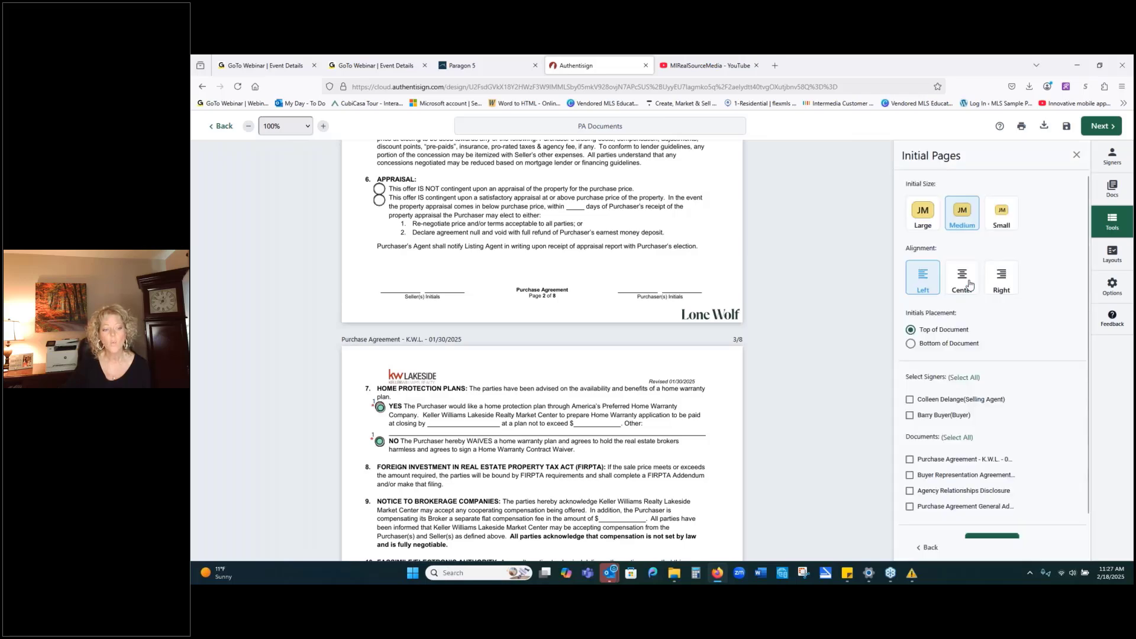
click(909, 415)
click(909, 459)
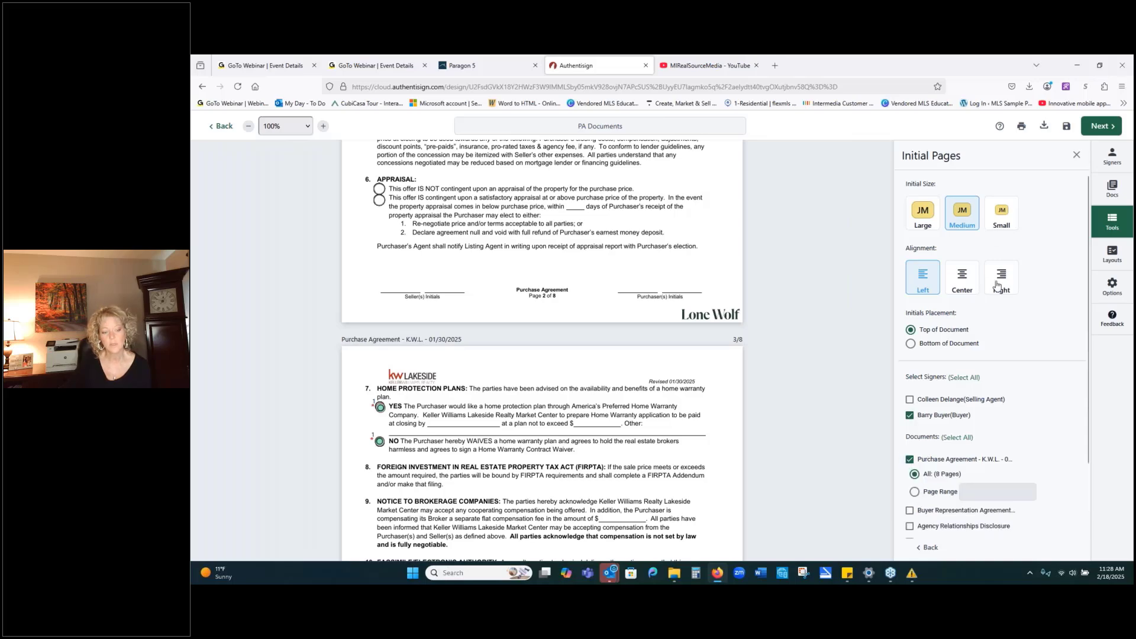
click(910, 344)
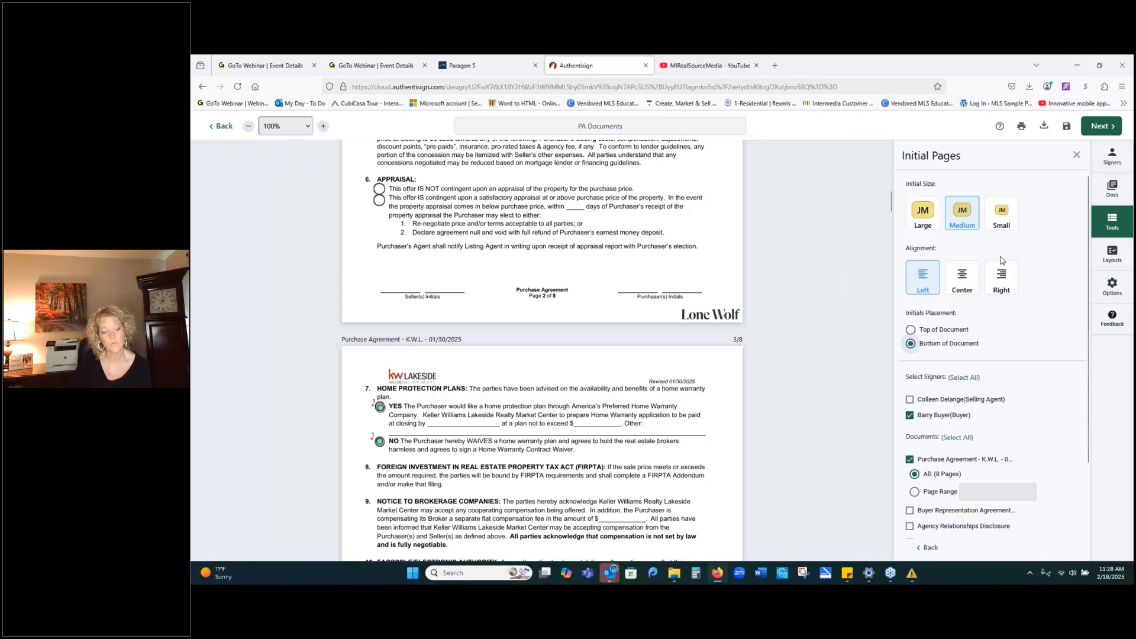
click(1001, 283)
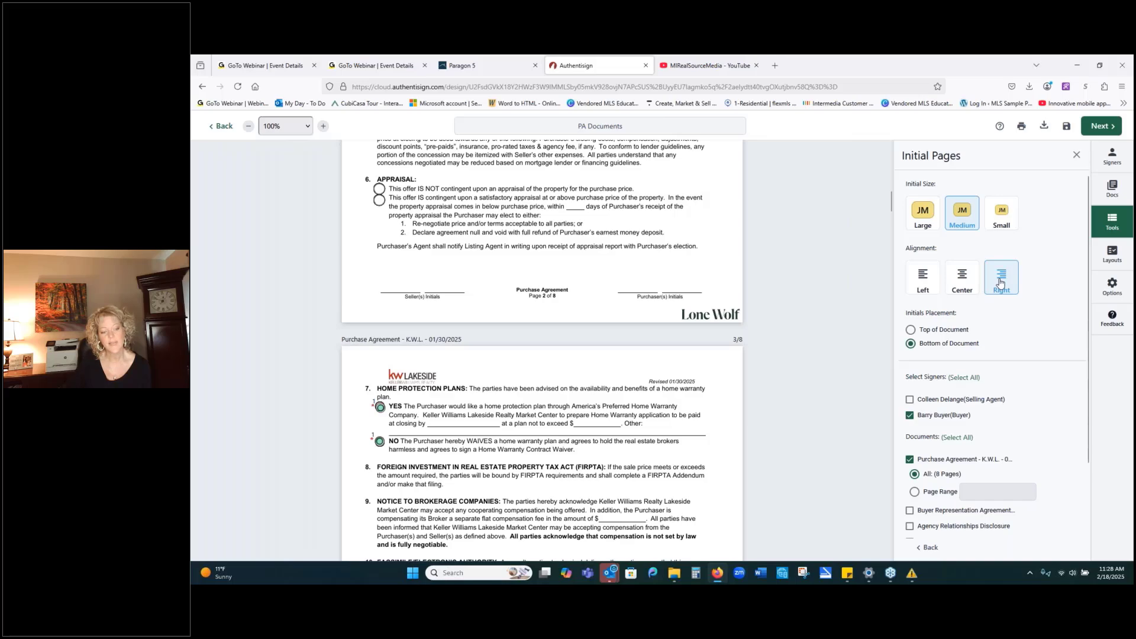
scroll(1045, 295, down, 3)
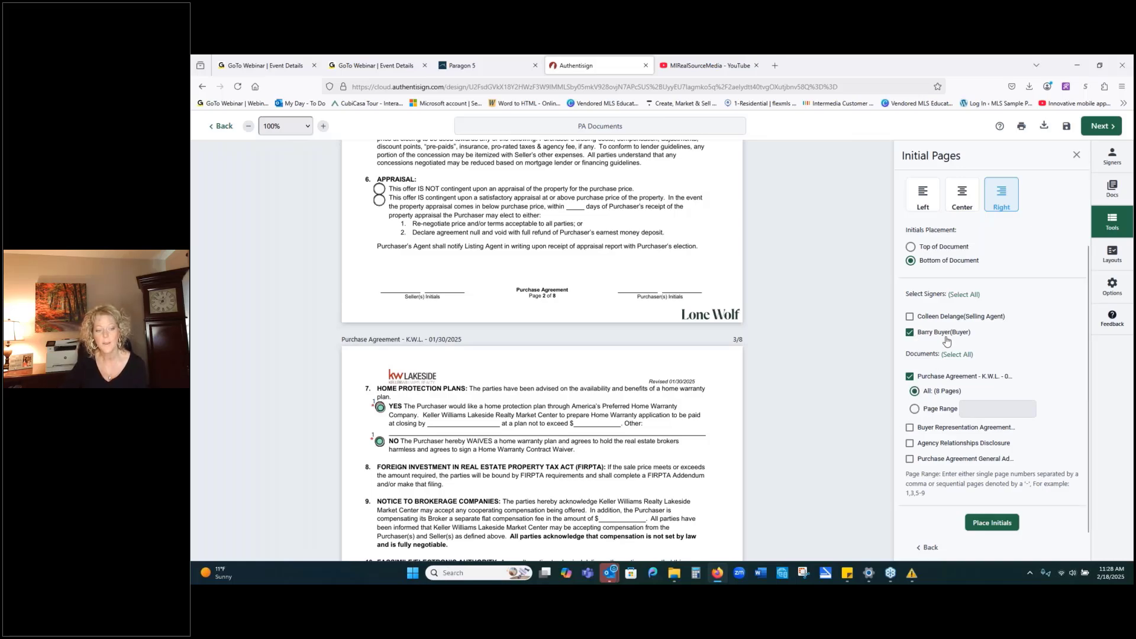
click(988, 525)
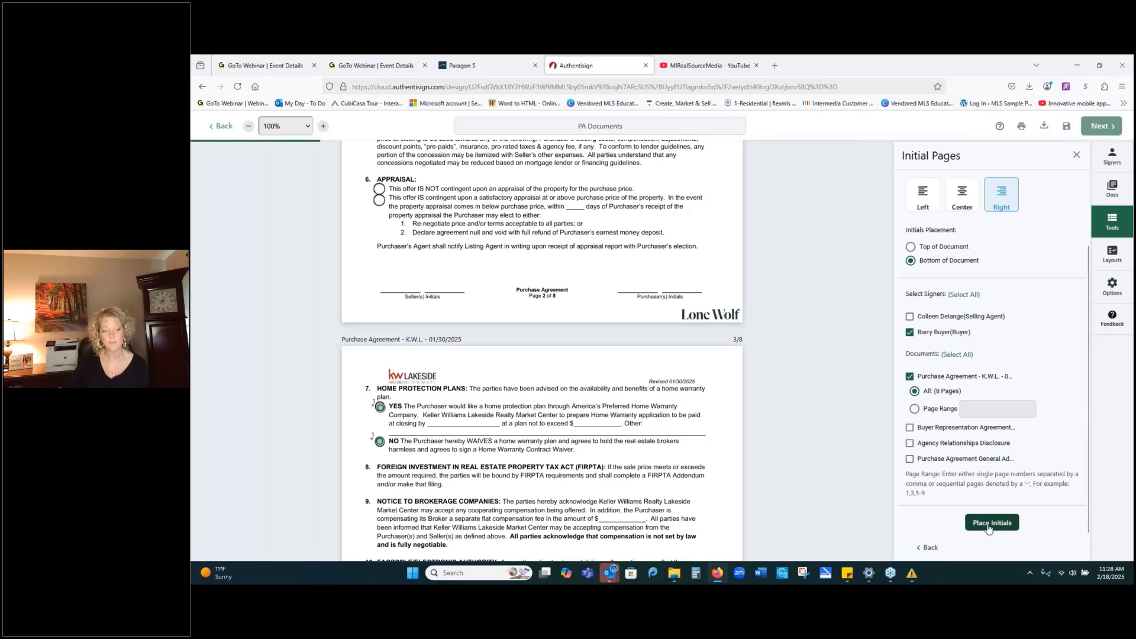
drag(708, 300, 689, 287)
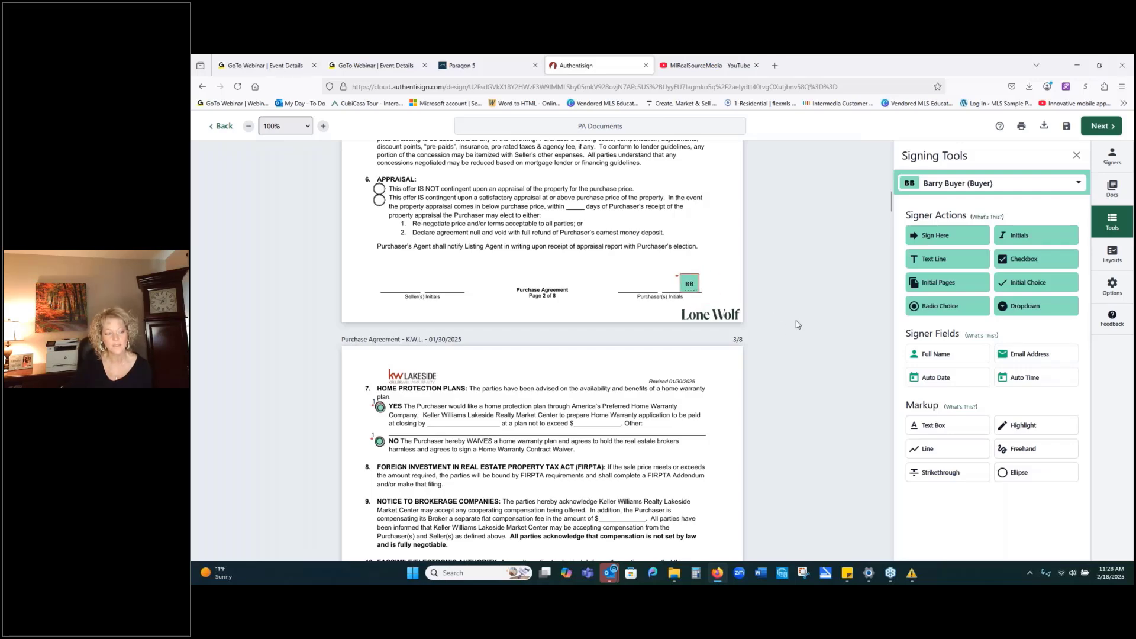
Drag the page 3 BB initials box onto its Purchaser(s) Initials line.
scroll(796, 324, down, 10)
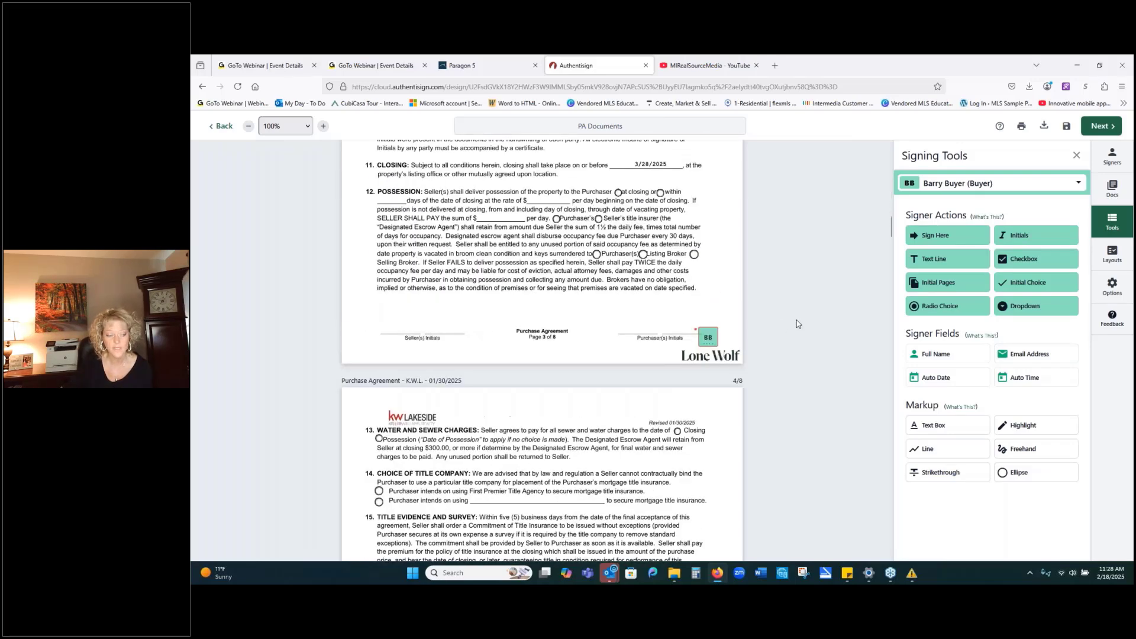
drag(705, 233, 671, 217)
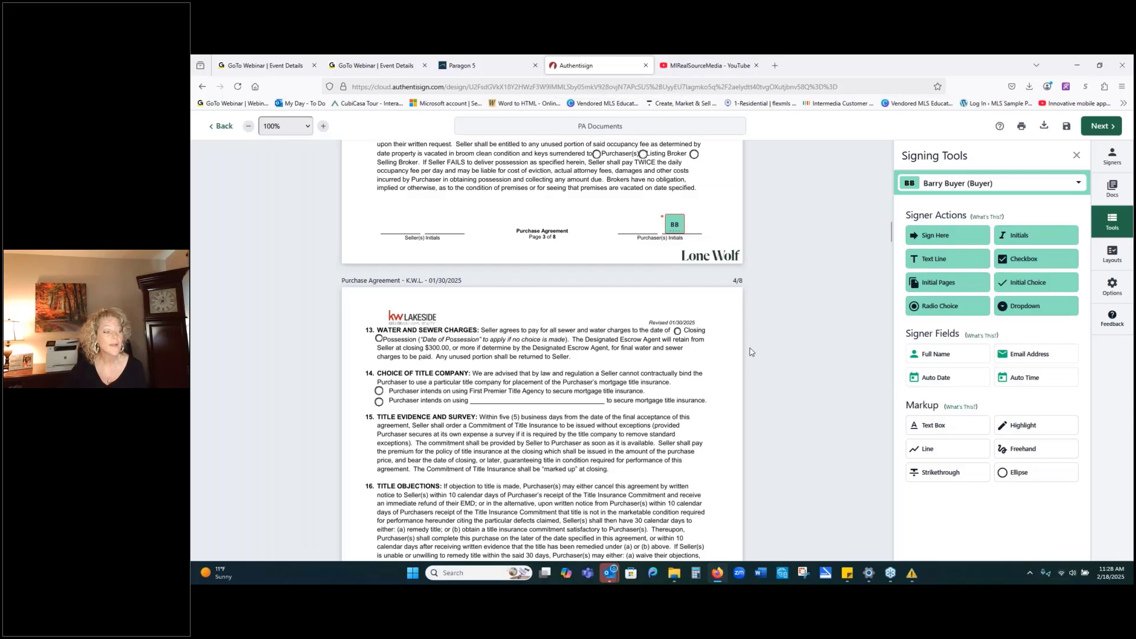
scroll(751, 346, up, 10)
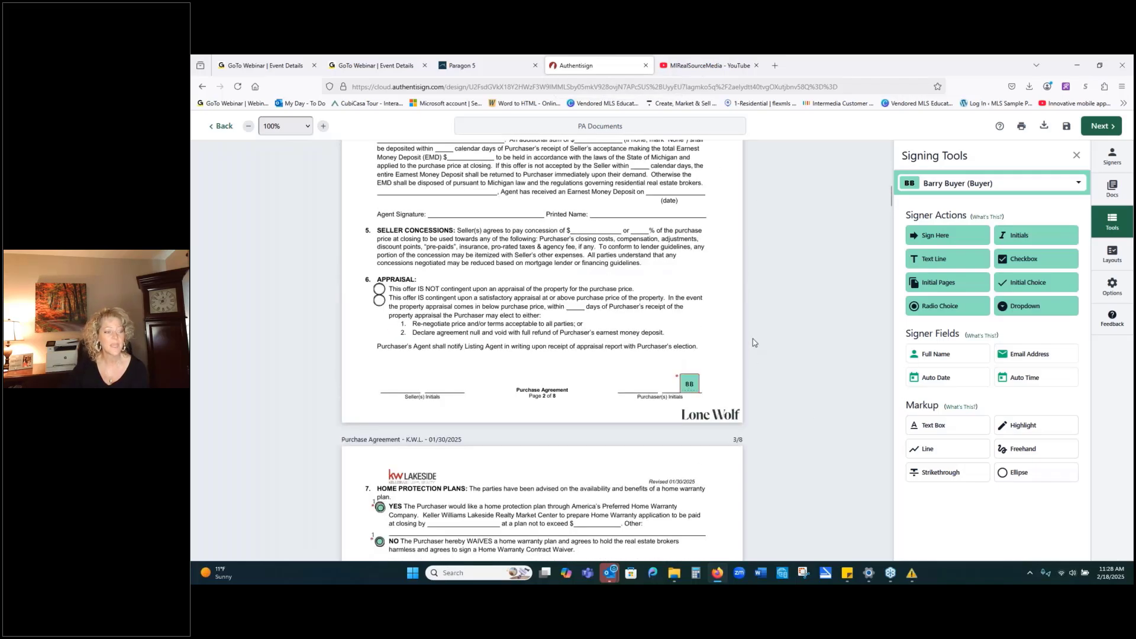
scroll(753, 338, up, 9)
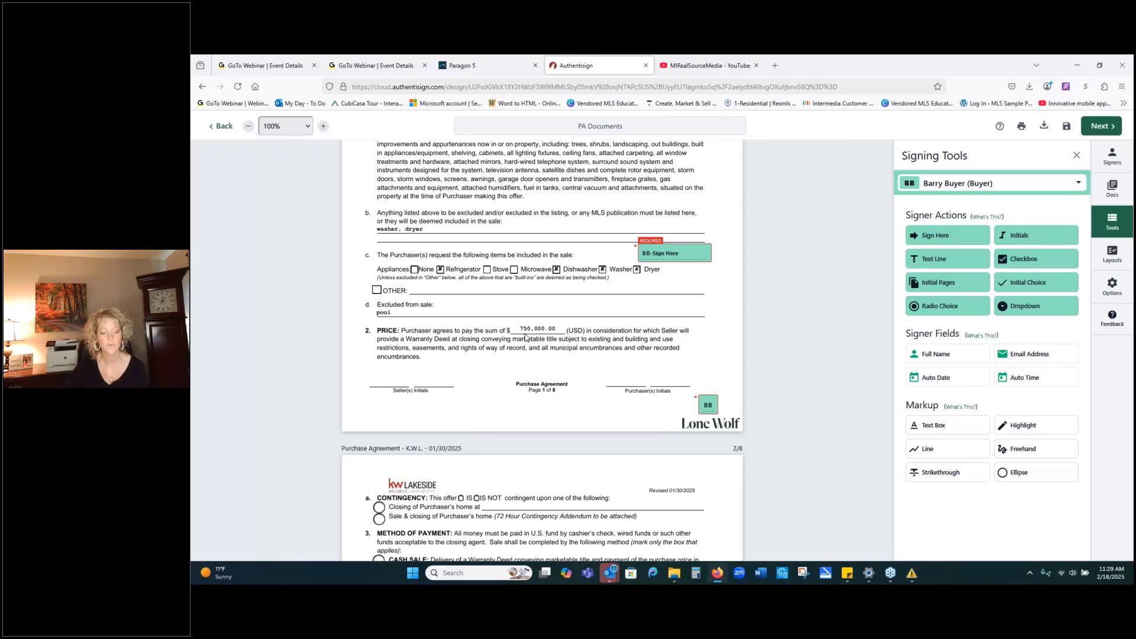
Strike through 'pool' in item d and 'washer, dryer' in item b with lines.
click(930, 450)
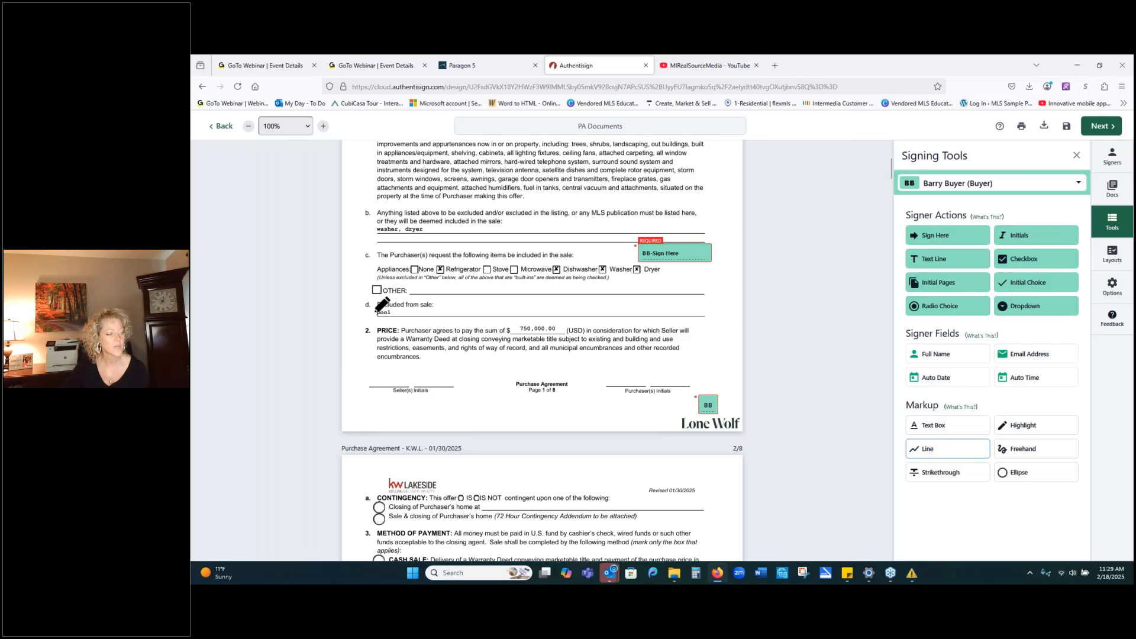
drag(377, 310, 390, 308)
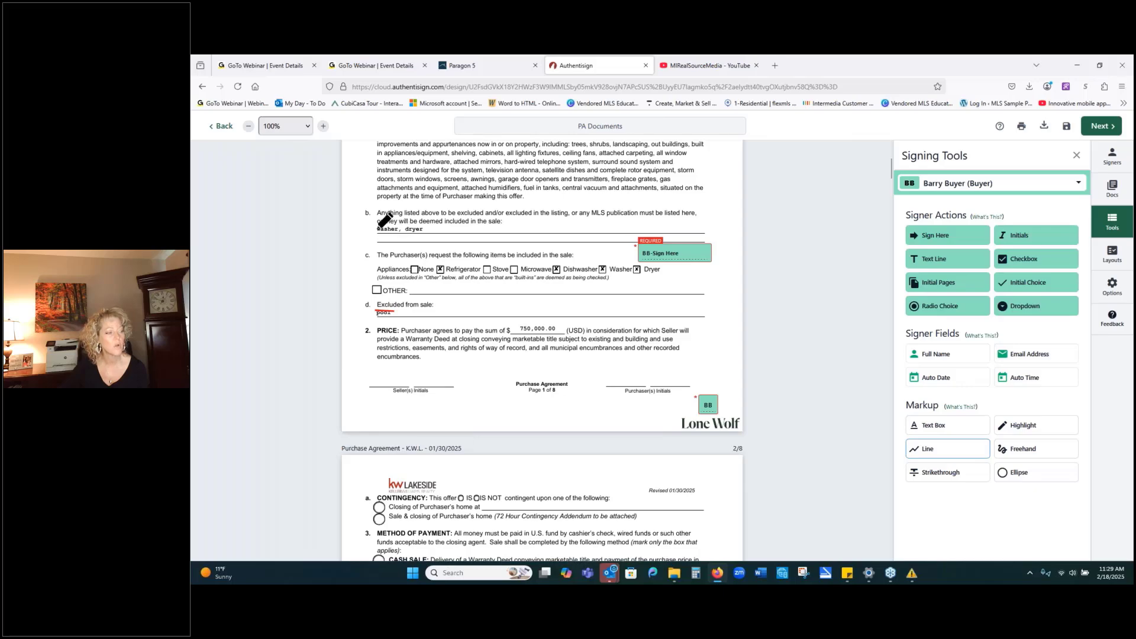
drag(377, 227, 422, 227)
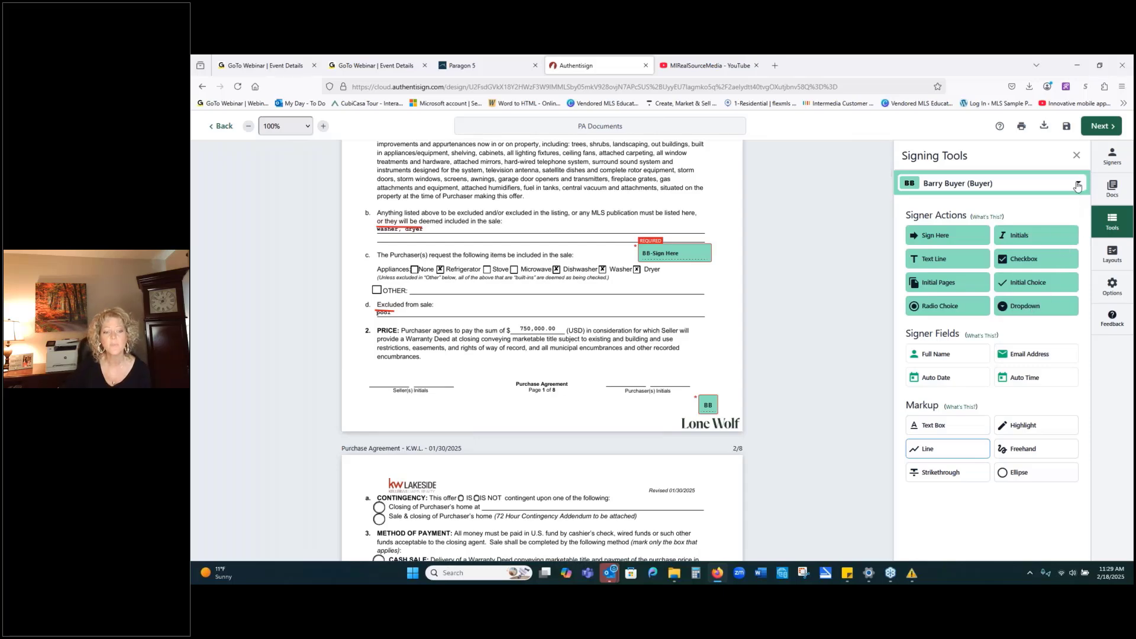
Place a buyer initials field beside the struck-out 'Washer, Dryer' text.
click(1078, 184)
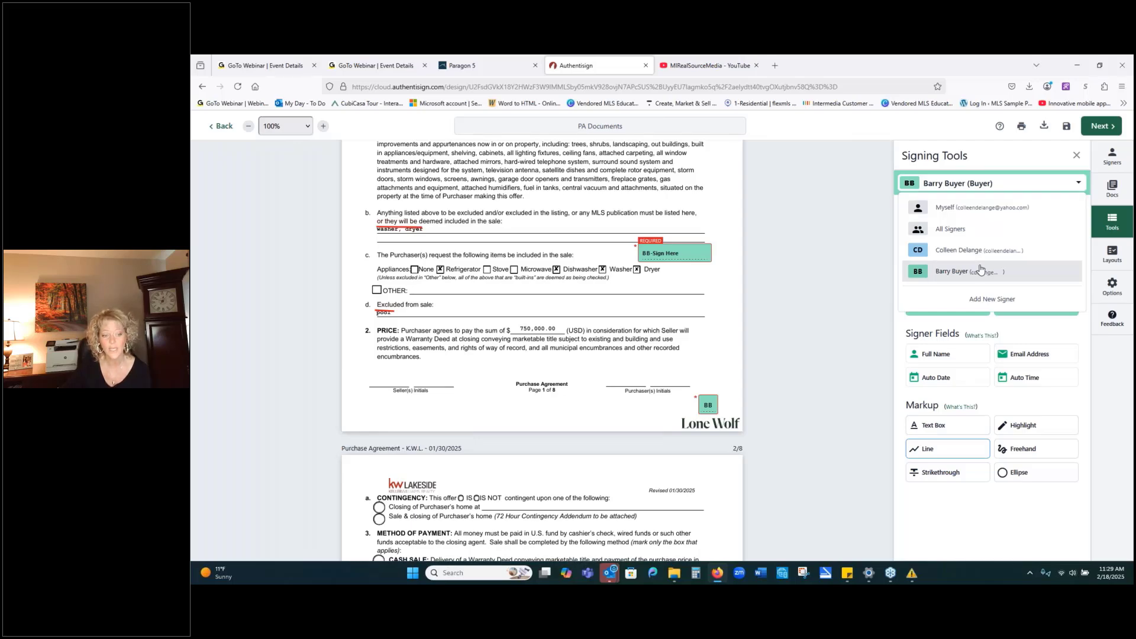
click(980, 270)
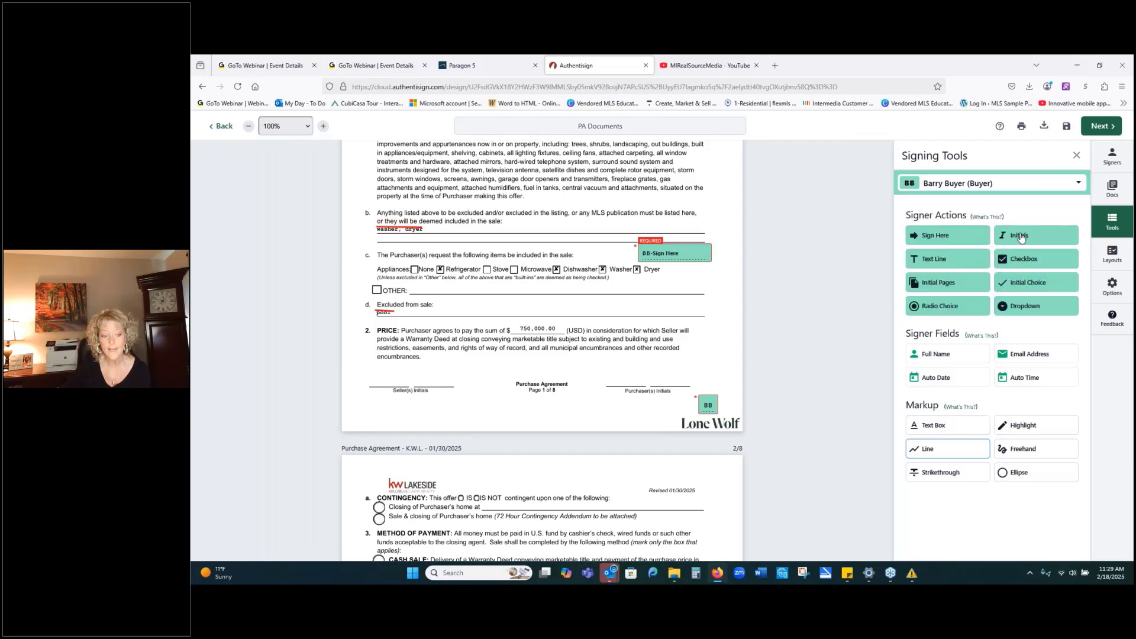
click(1020, 236)
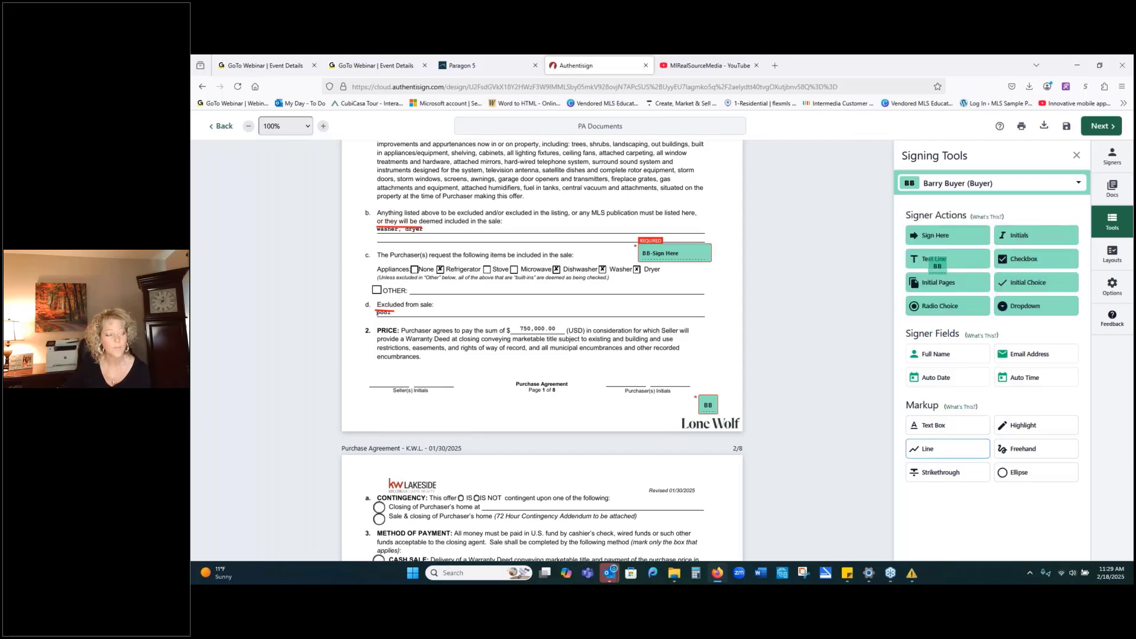
click(422, 221)
Add the selling agent's signature and full name on page 8's Witness Signature and Witness Name lines, then proceed to finalizing.
click(1032, 183)
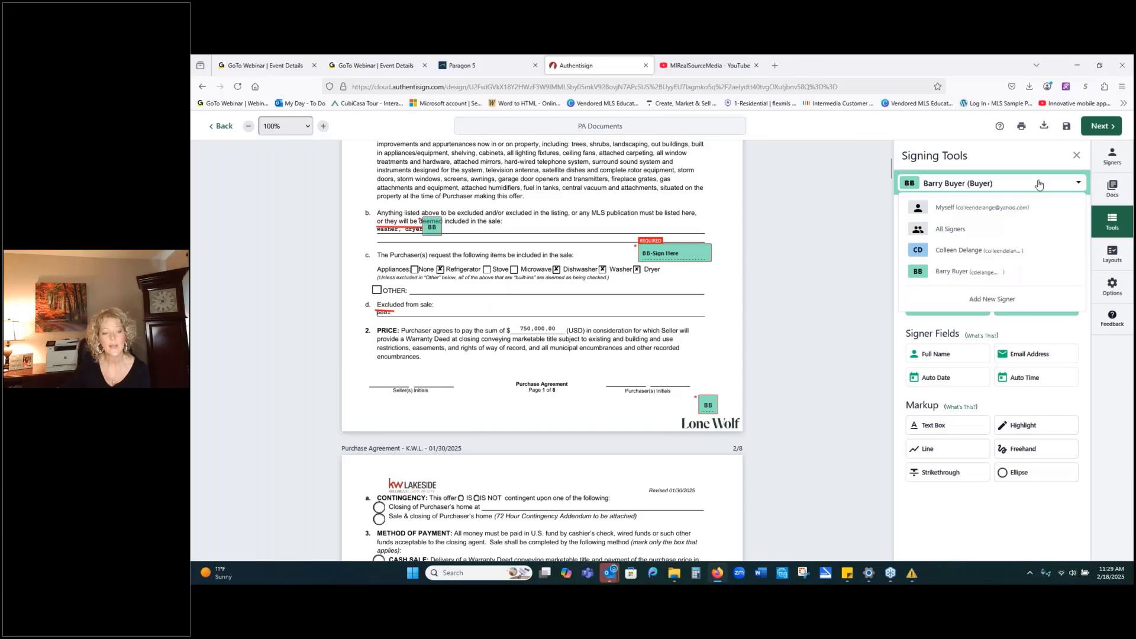
click(976, 248)
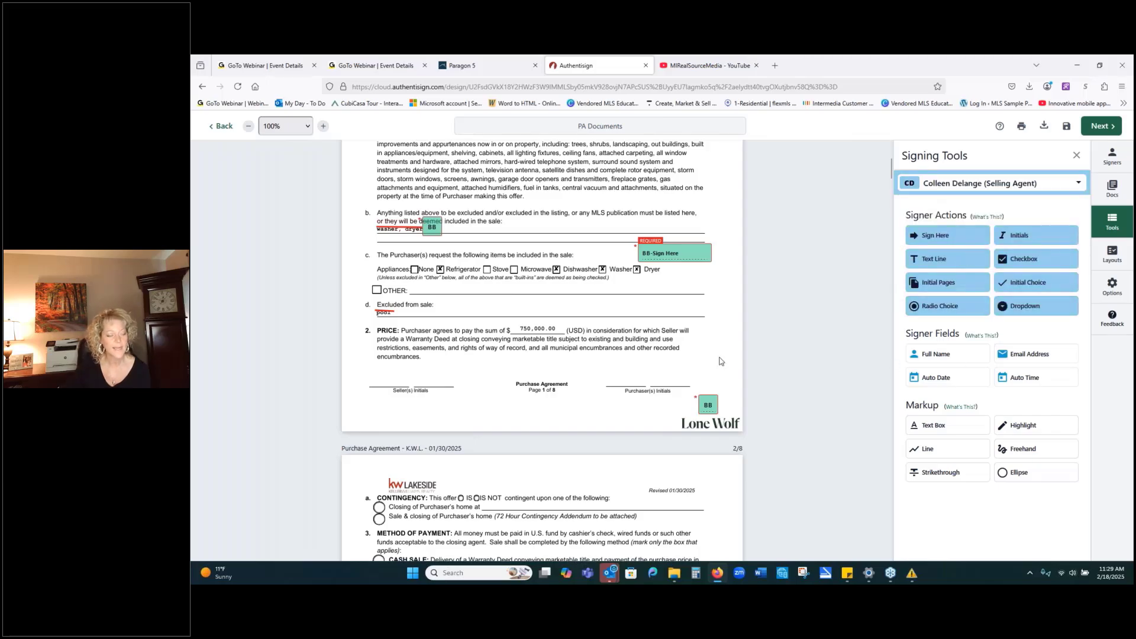
scroll(793, 278, down, 9)
scroll(799, 260, down, 20)
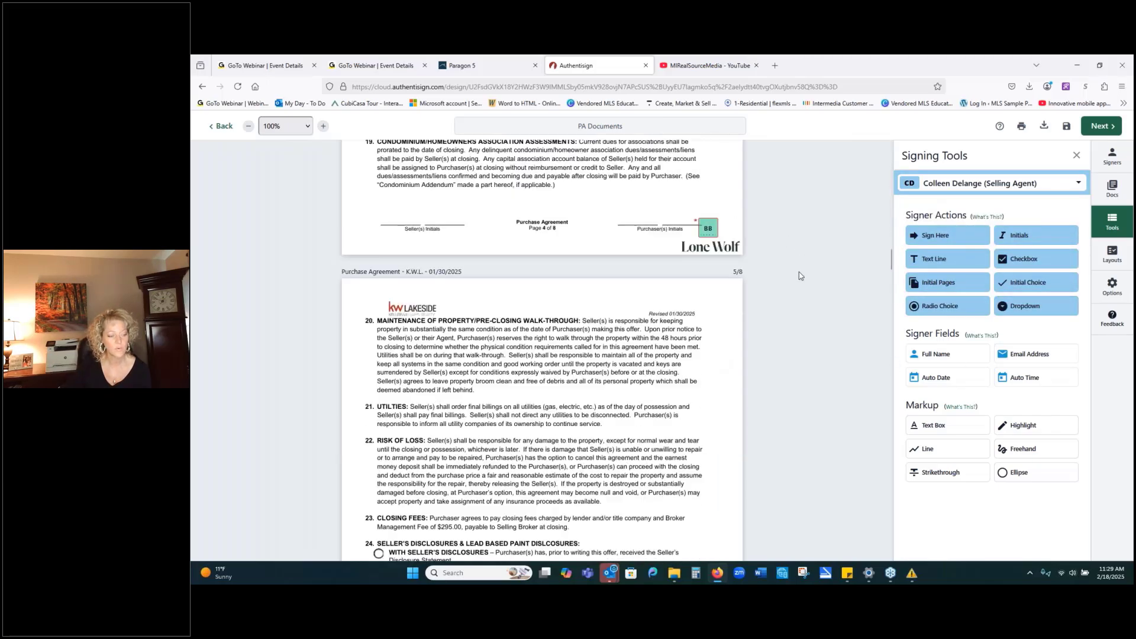
scroll(805, 278, down, 20)
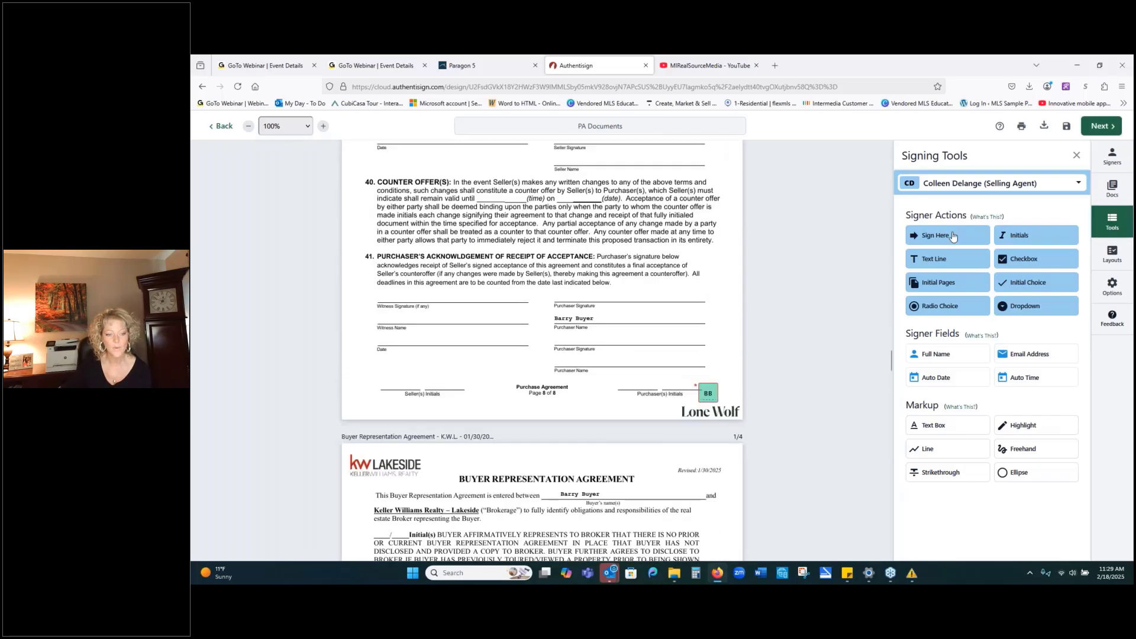
mouse_move(914, 237)
mouse_down()
mouse_move(377, 300)
mouse_move(378, 290)
mouse_up()
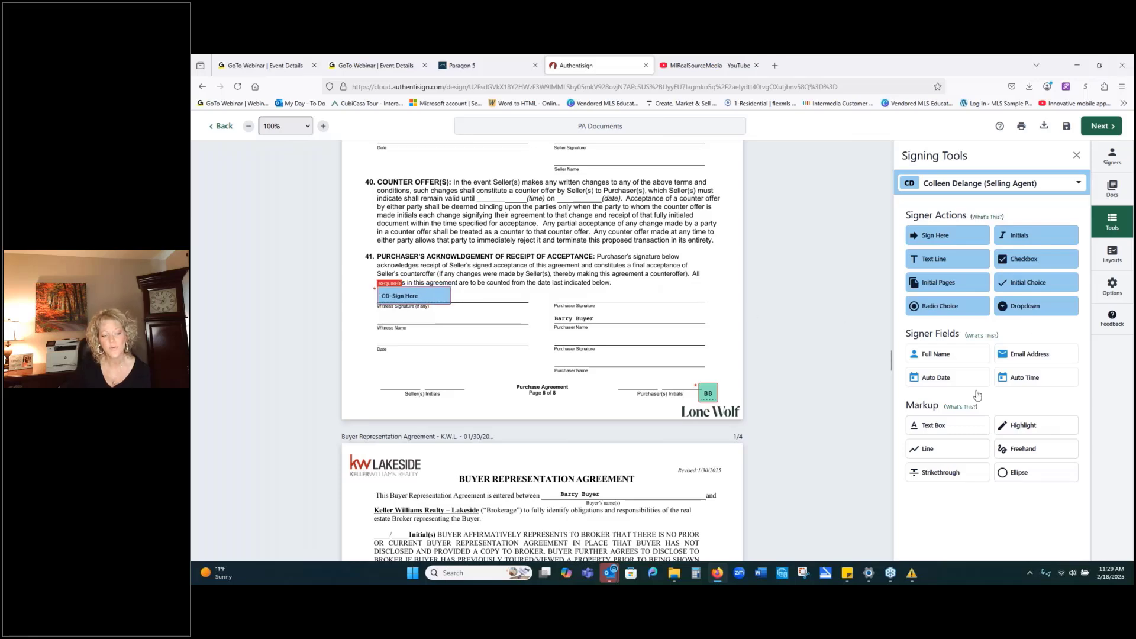
drag(976, 357, 377, 312)
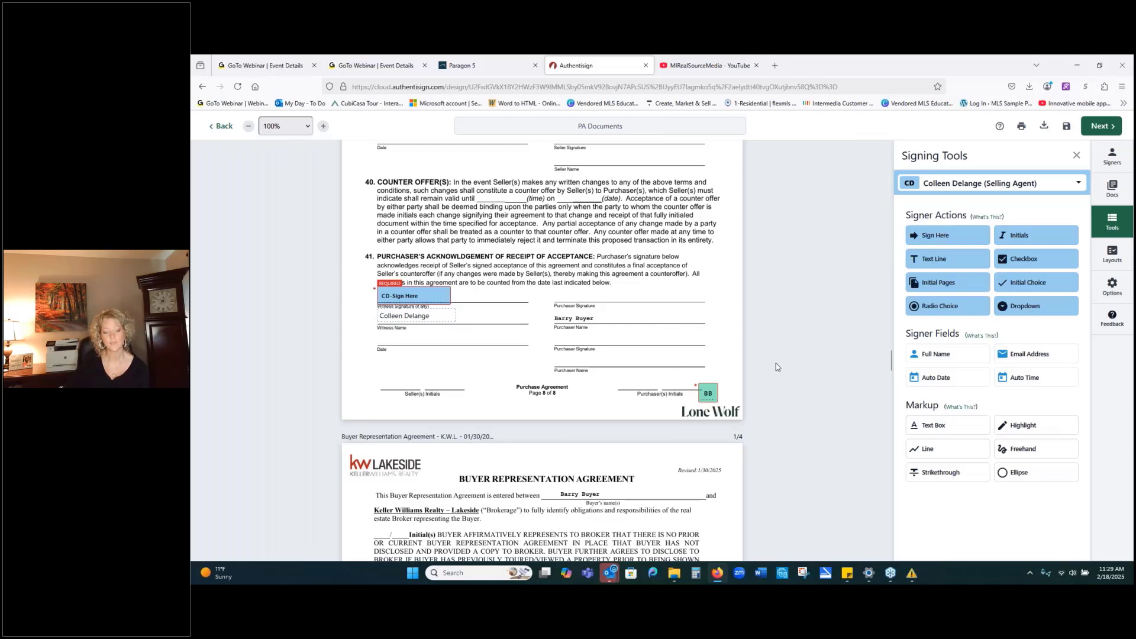
click(1095, 129)
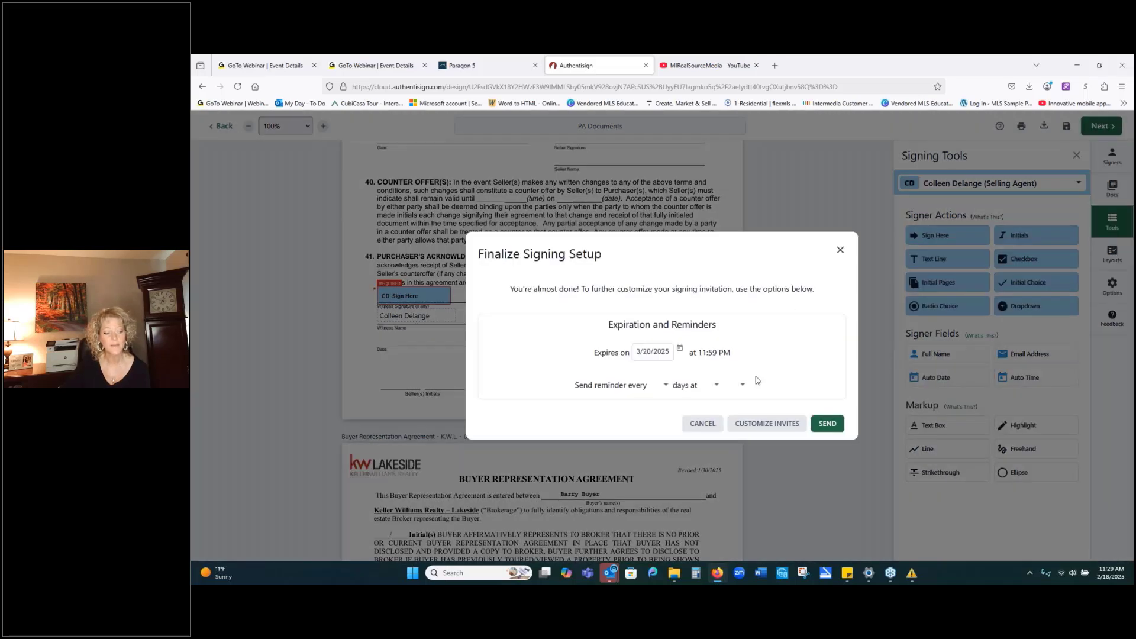
Save the invitation emails with blank subjects and messages, and send the invitations expiring 3/20/2025.
click(770, 428)
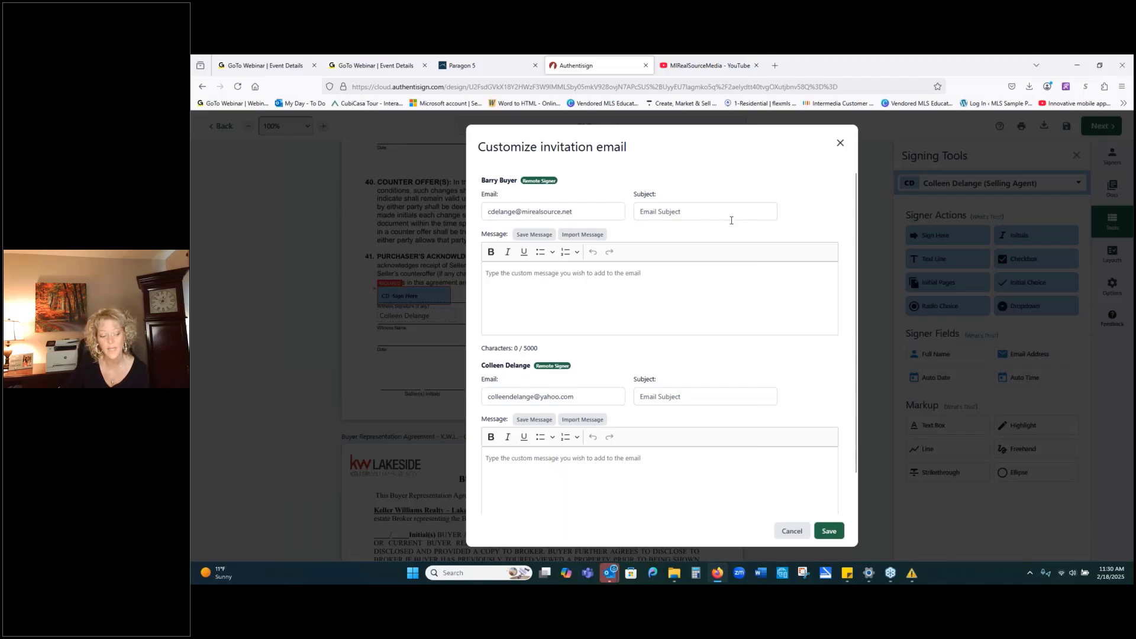
click(828, 531)
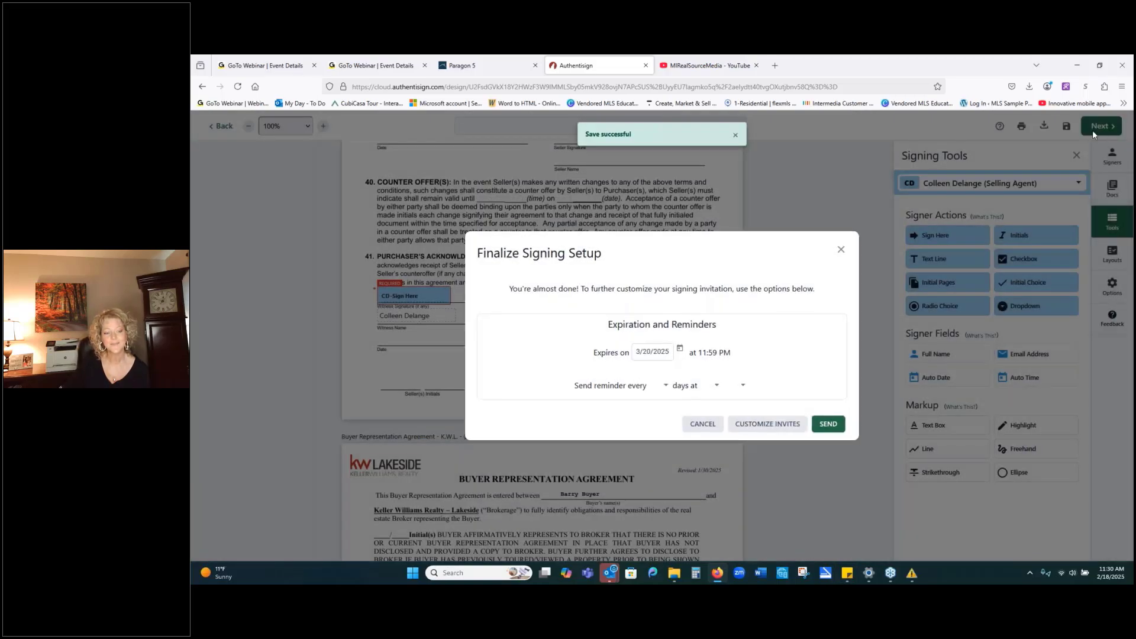
click(827, 422)
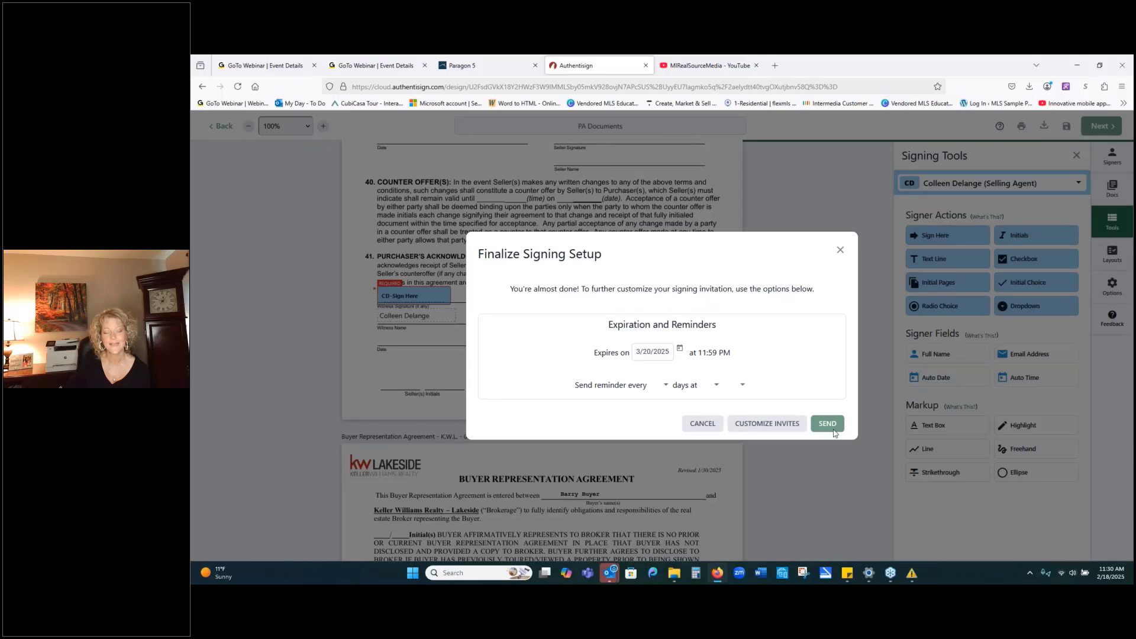
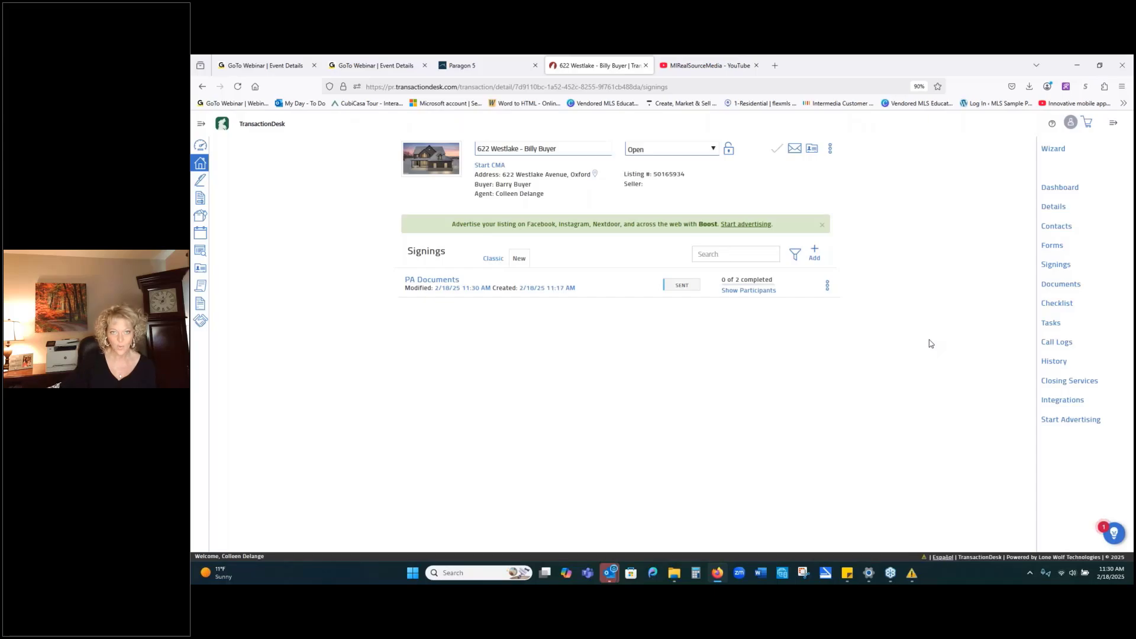
Bring up the full Signings list from the sidebar and scroll through all the signings.
click(199, 180)
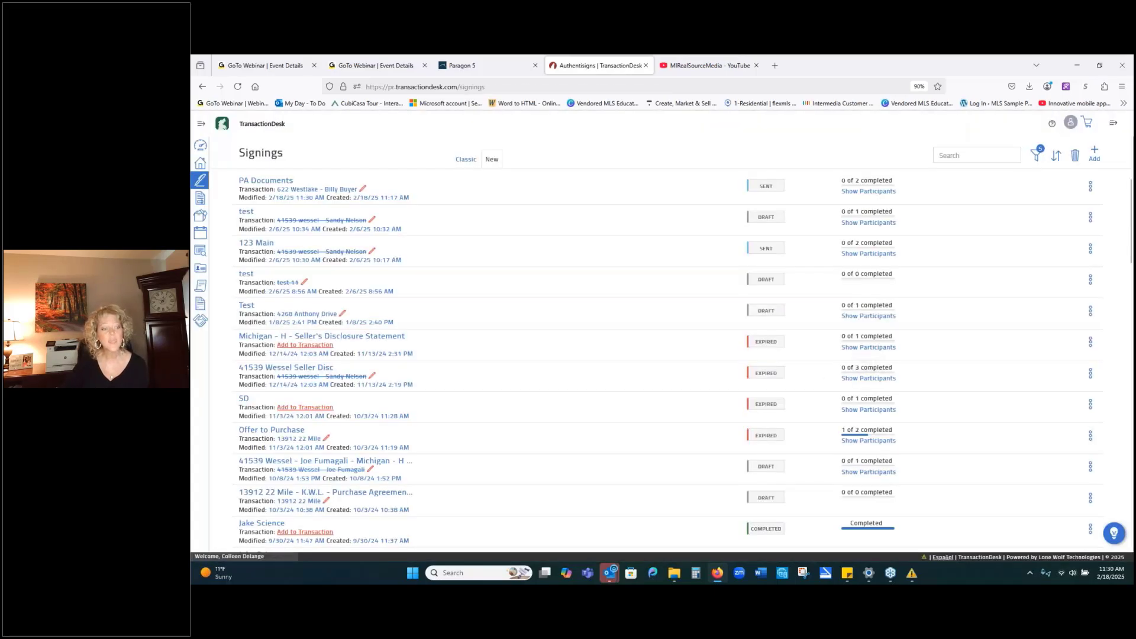
scroll(816, 399, down, 3)
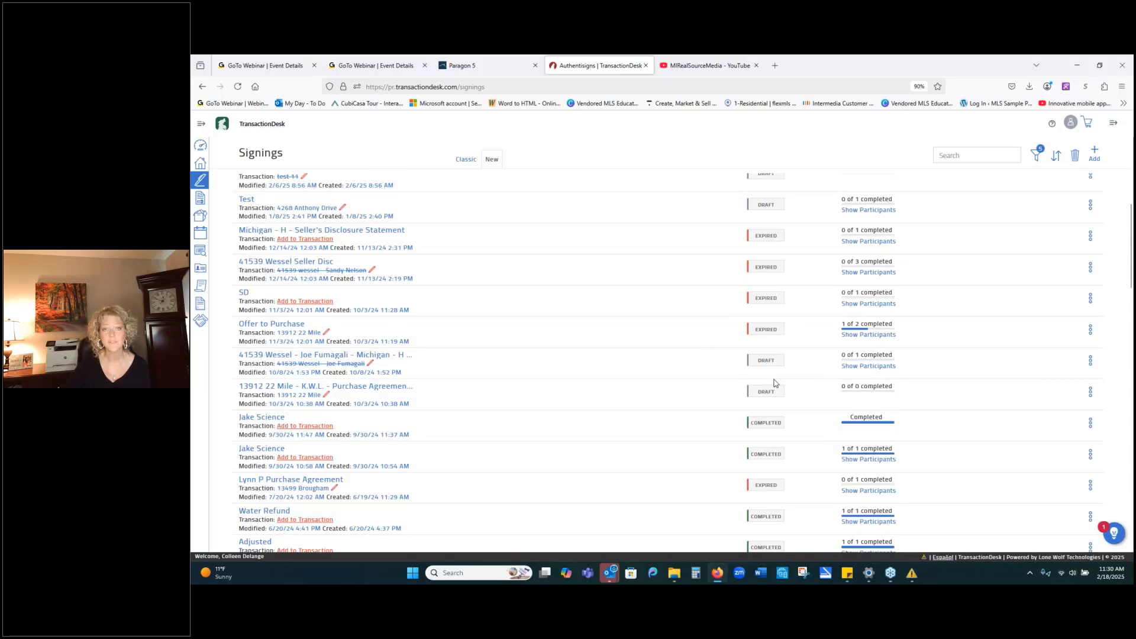
scroll(770, 383, down, 3)
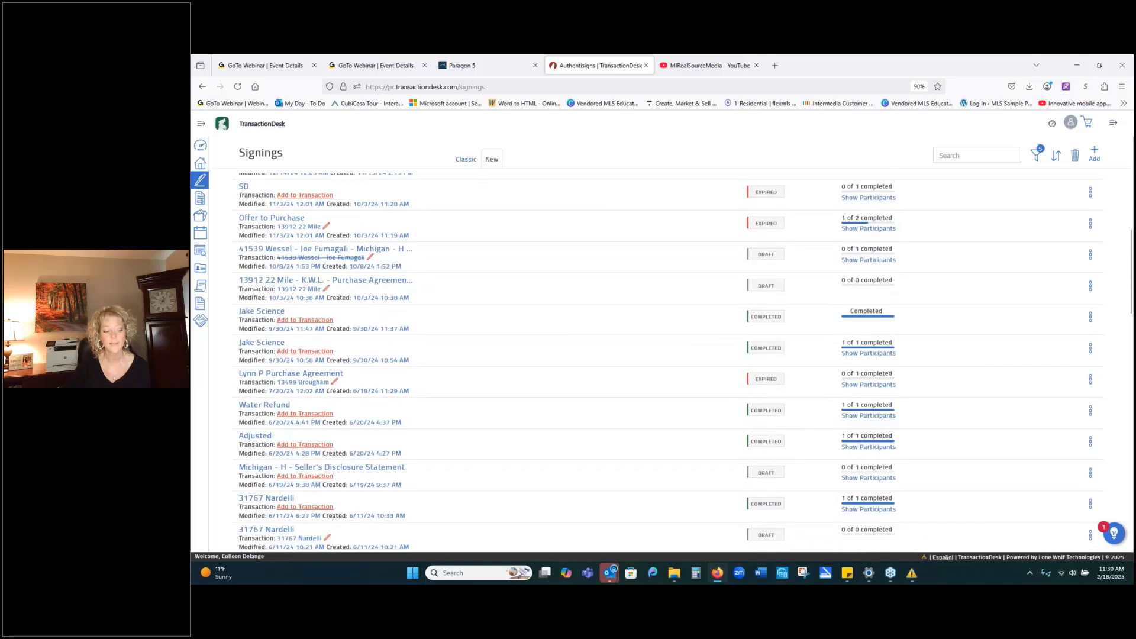
scroll(811, 449, down, 2)
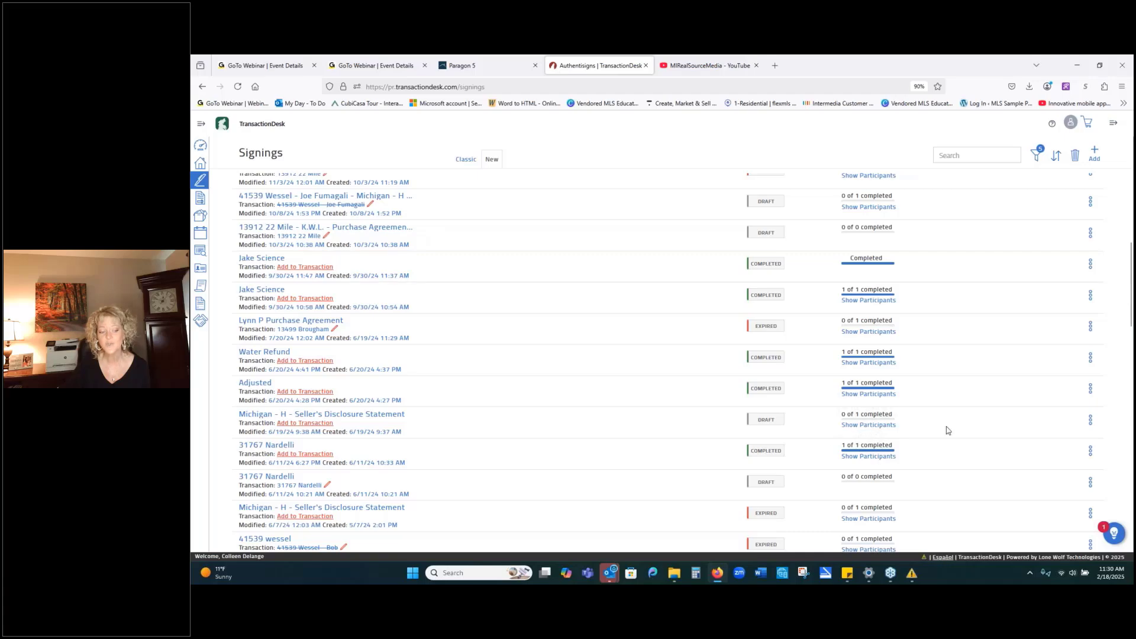
scroll(933, 400, up, 6)
scroll(926, 392, up, 2)
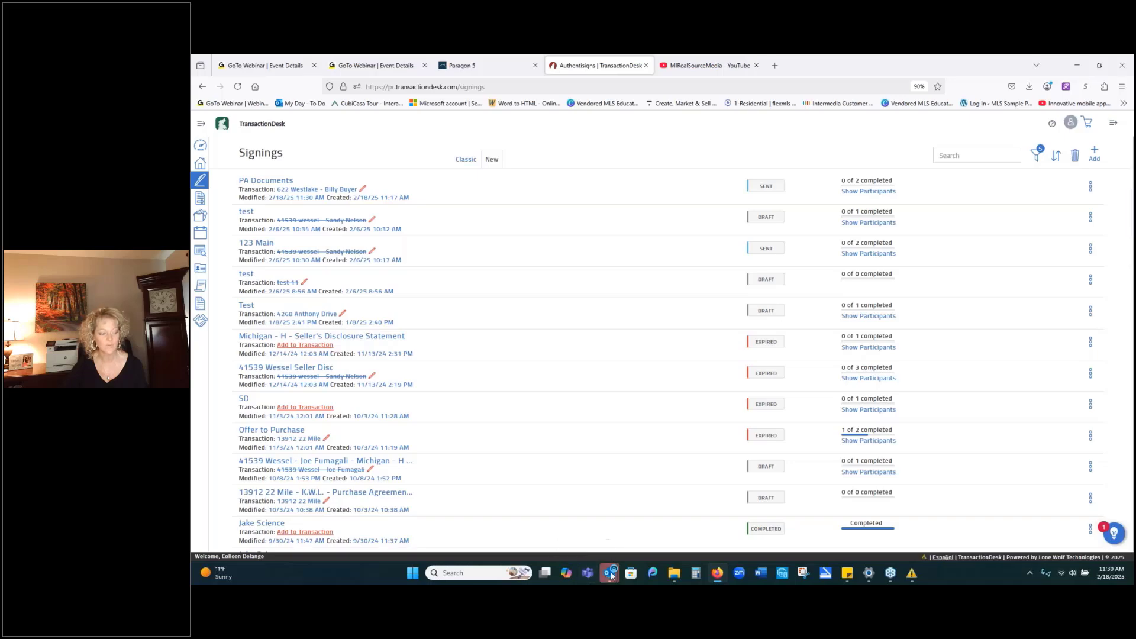
Open the 'Your signature is requested: PA Documents' email in Outlook and start signing from its link.
mouse_move(609, 573)
click(430, 551)
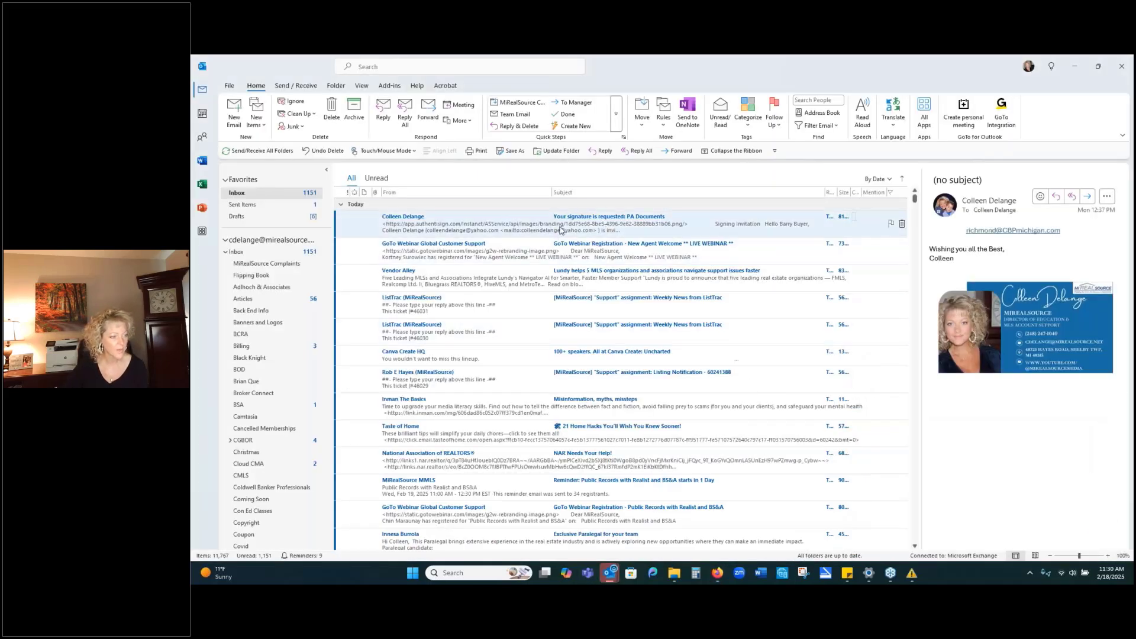
click(555, 229)
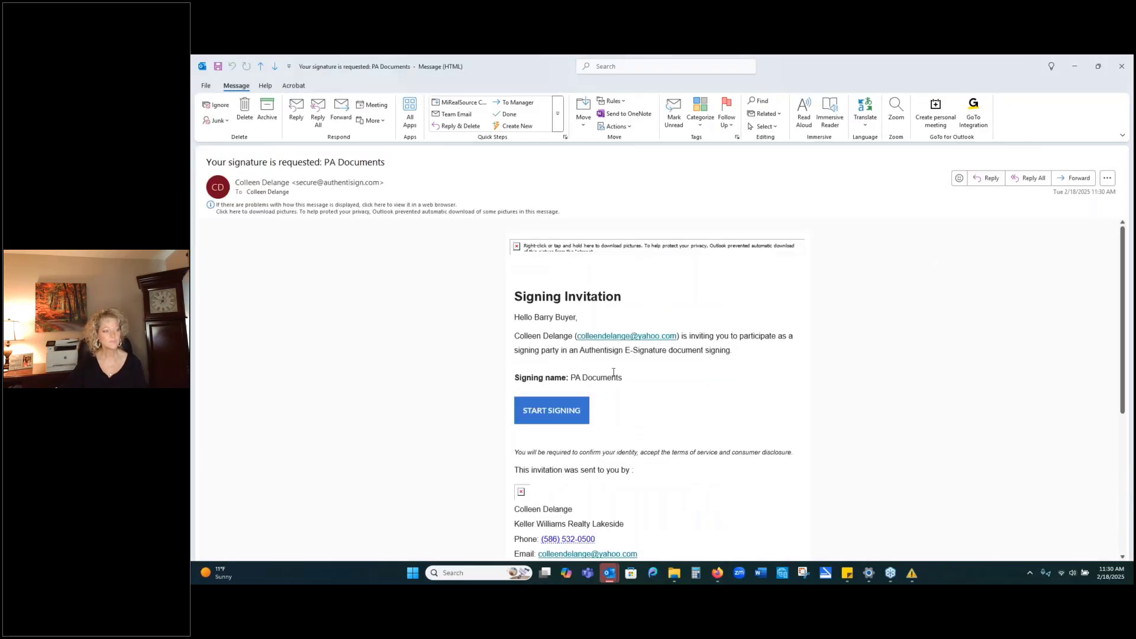
click(559, 411)
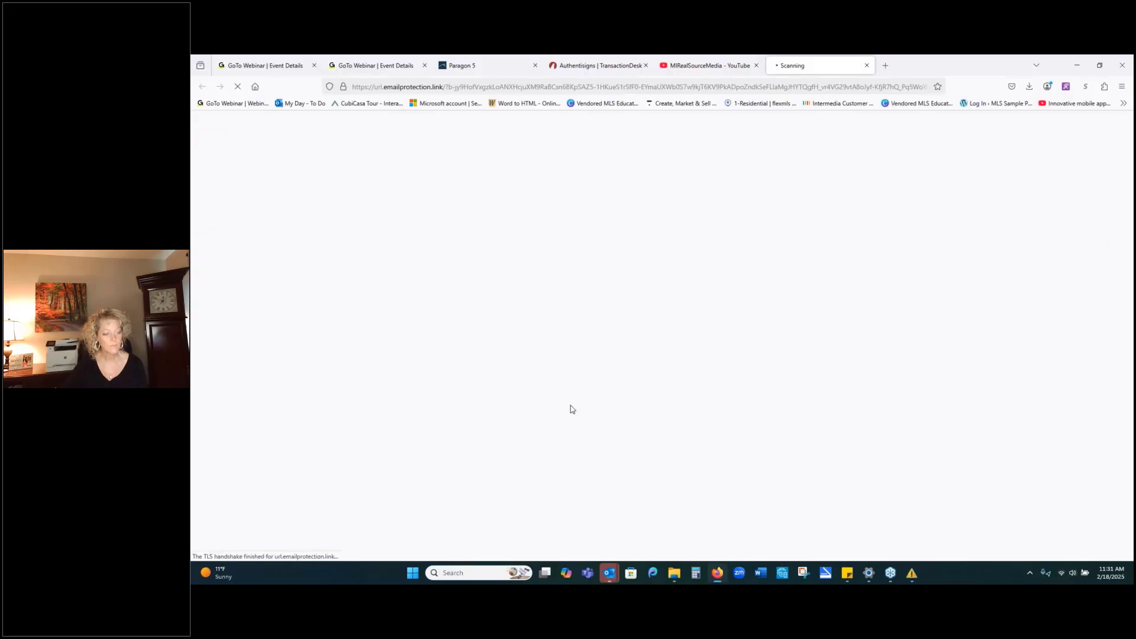
Get past the link check, accept the participant acknowledgement, then return to the TransactionDesk Signings list.
click(676, 419)
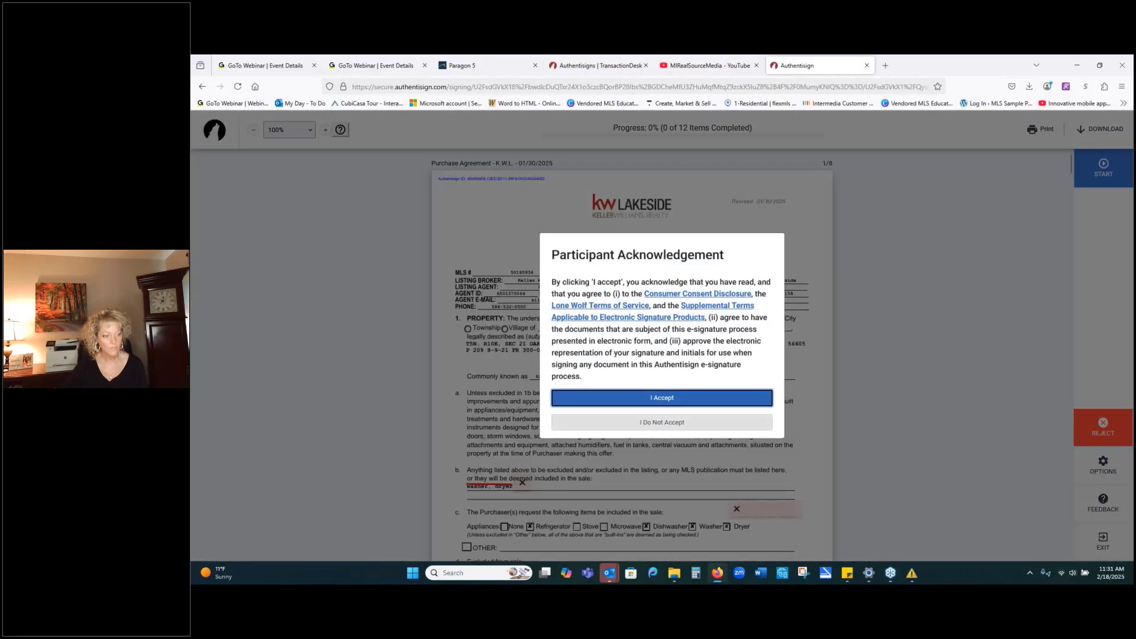
click(749, 400)
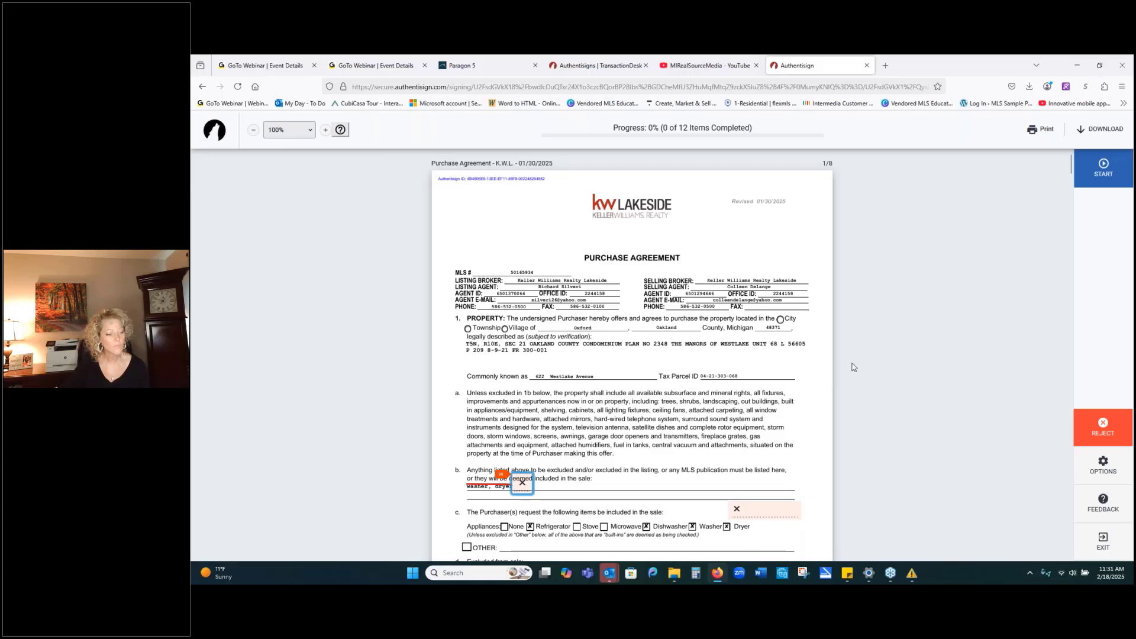
click(596, 63)
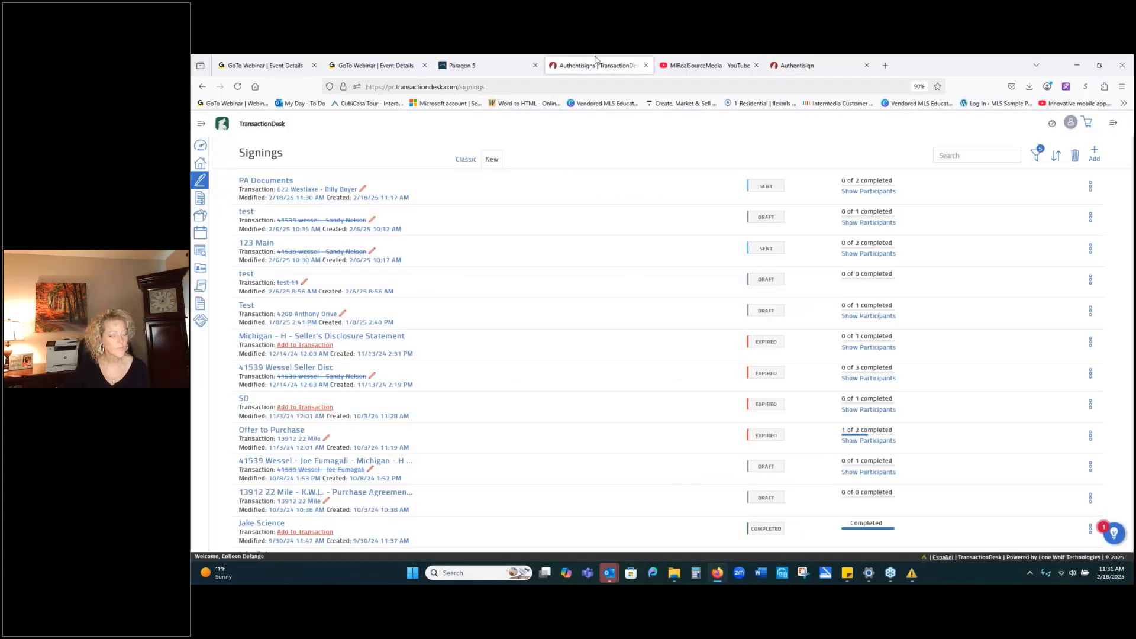
click(283, 180)
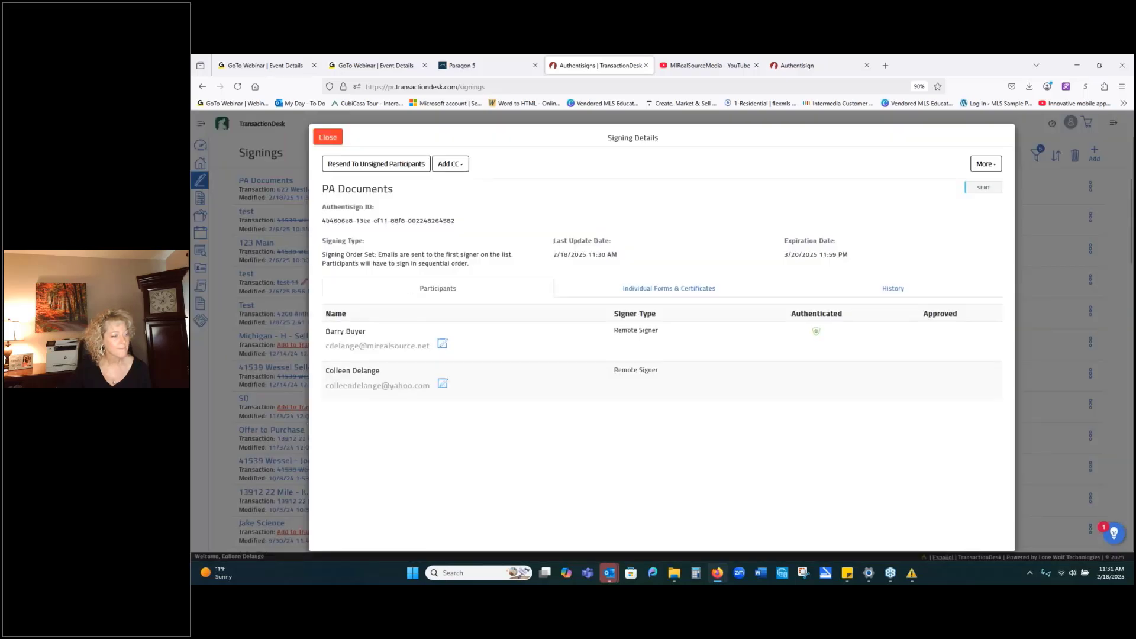
click(325, 137)
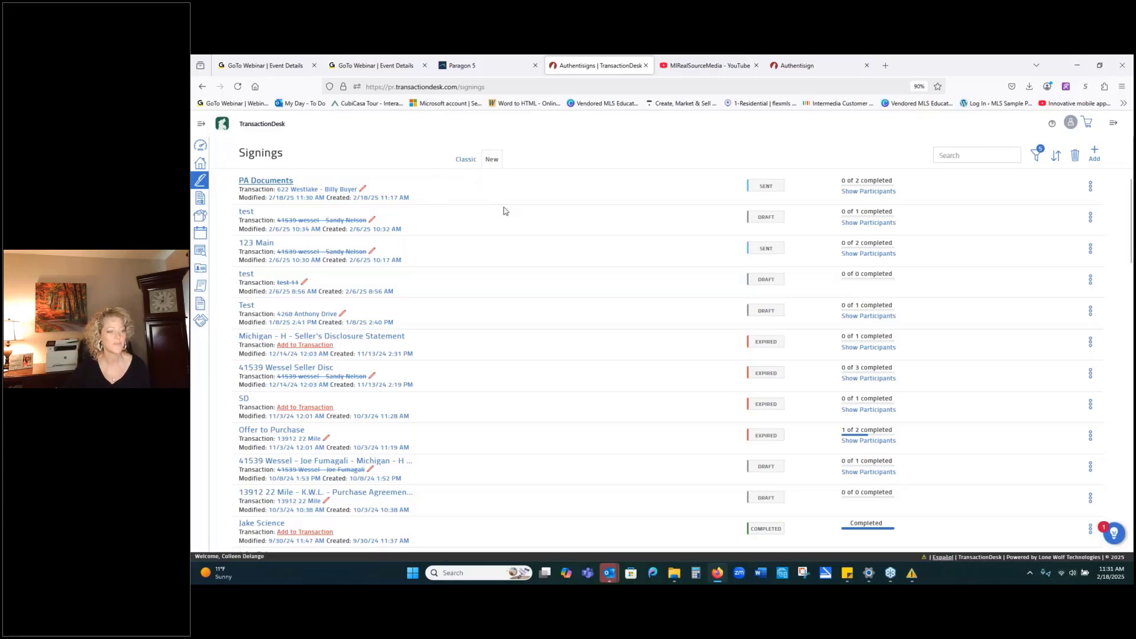
Return to the Authentisign Purchase Agreement page, showing 0 of 12 items, and scroll through the agreement.
click(812, 62)
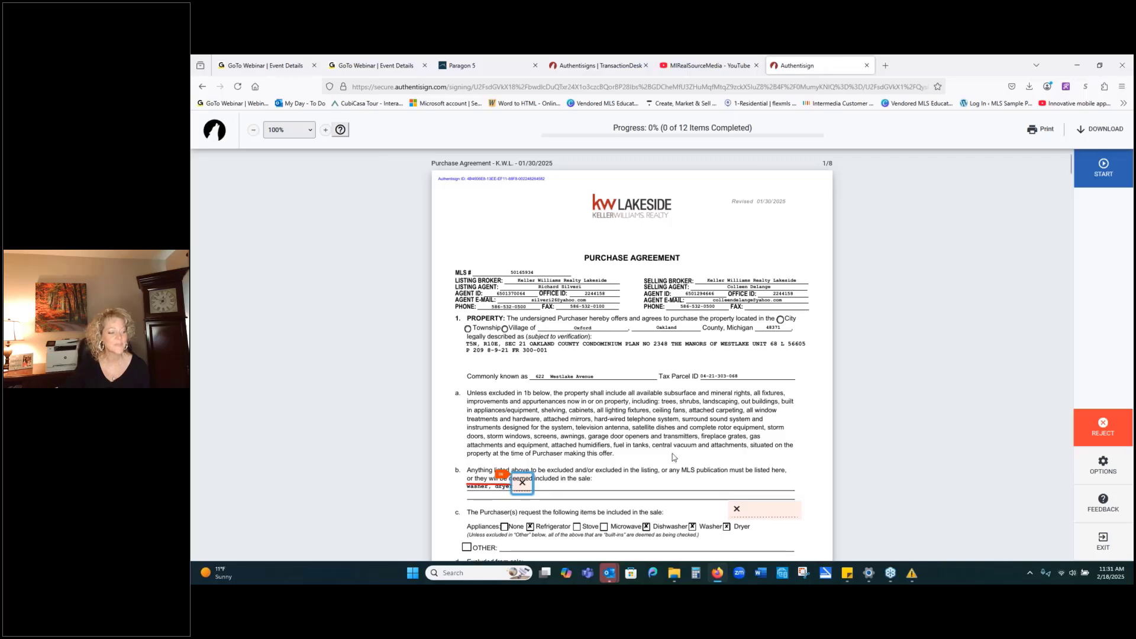
right_click(748, 504)
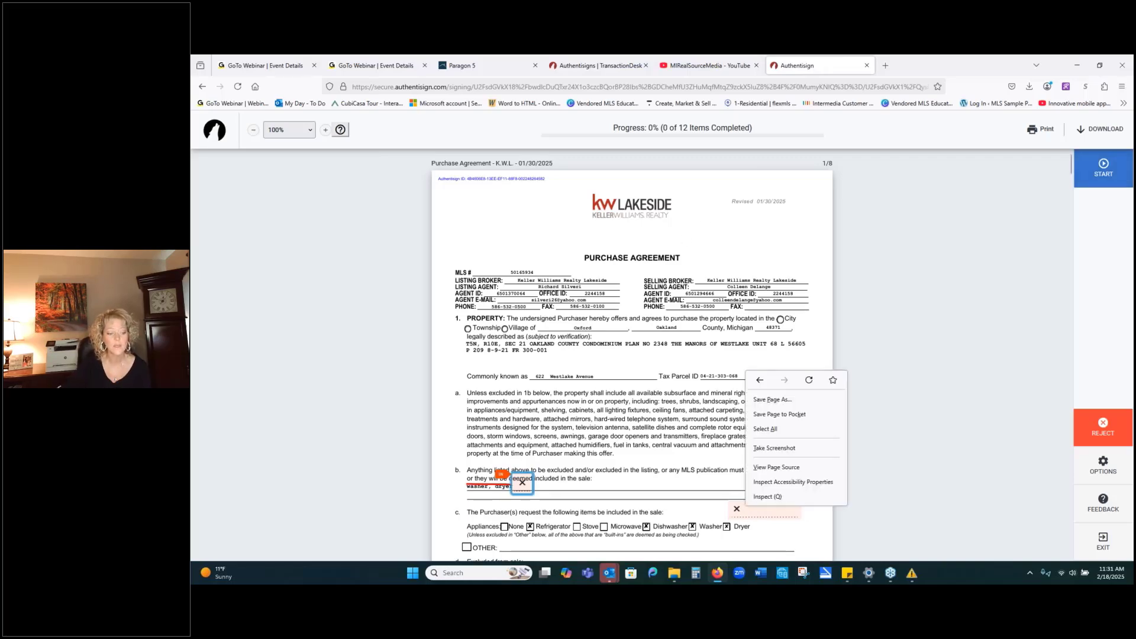
click(885, 374)
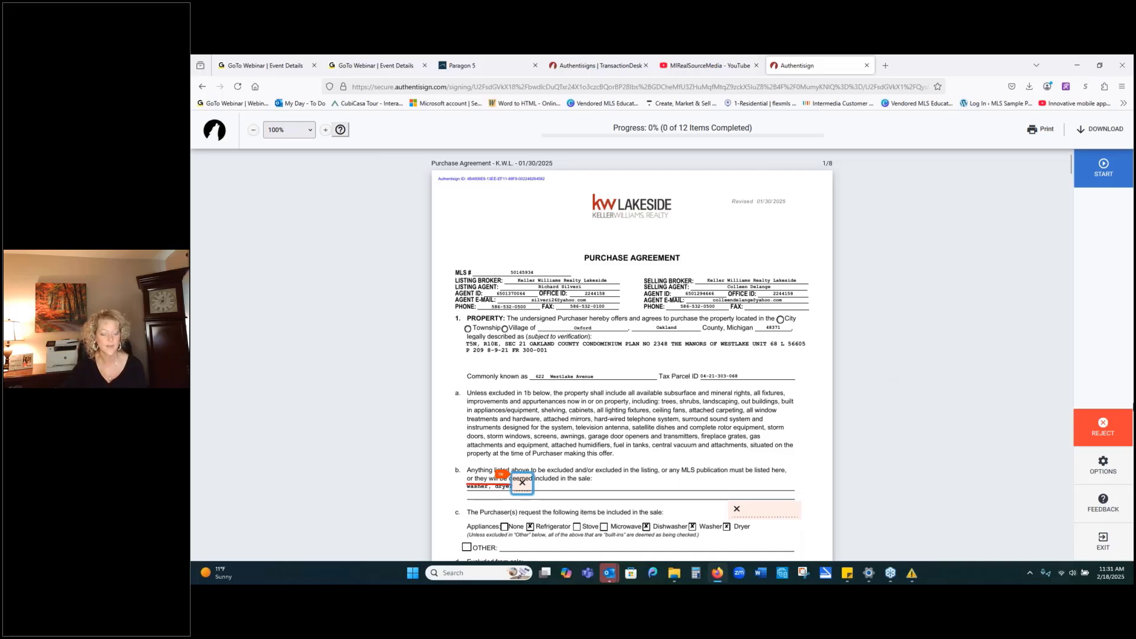
scroll(727, 420, down, 2)
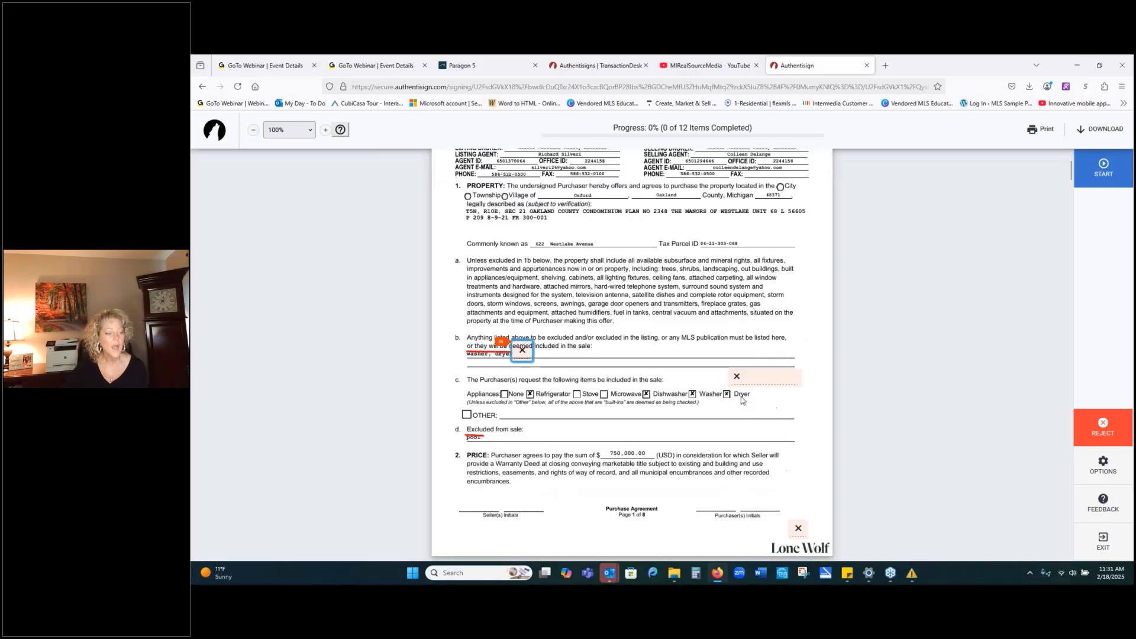
scroll(600, 325, up, 2)
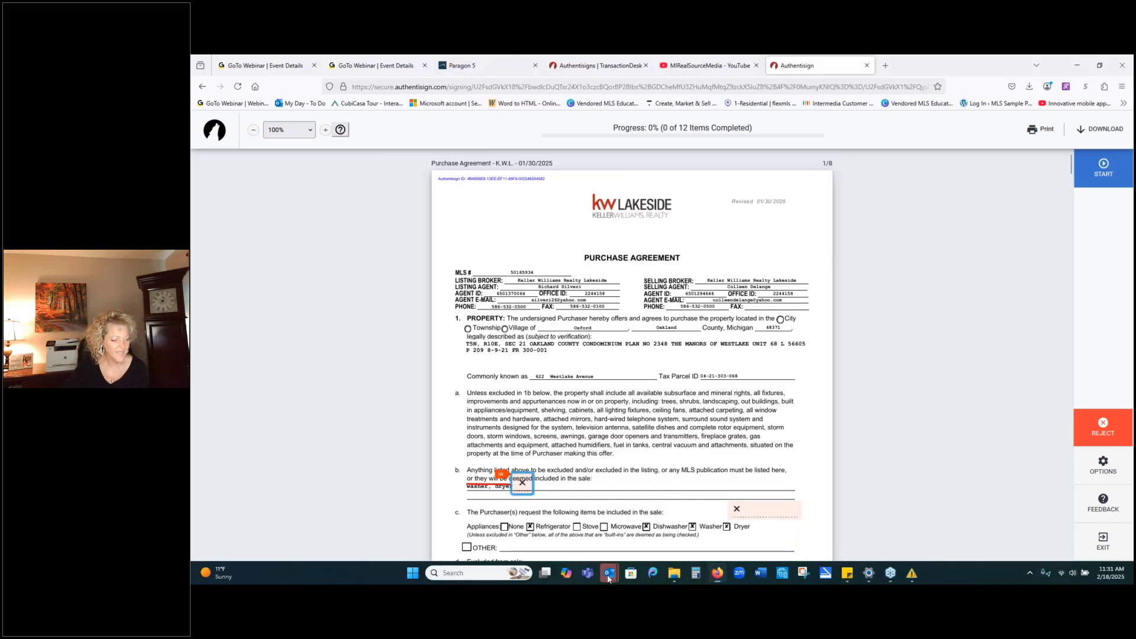
Load the blocked pictures in the PA Documents request email and reopen its signing link.
click(609, 578)
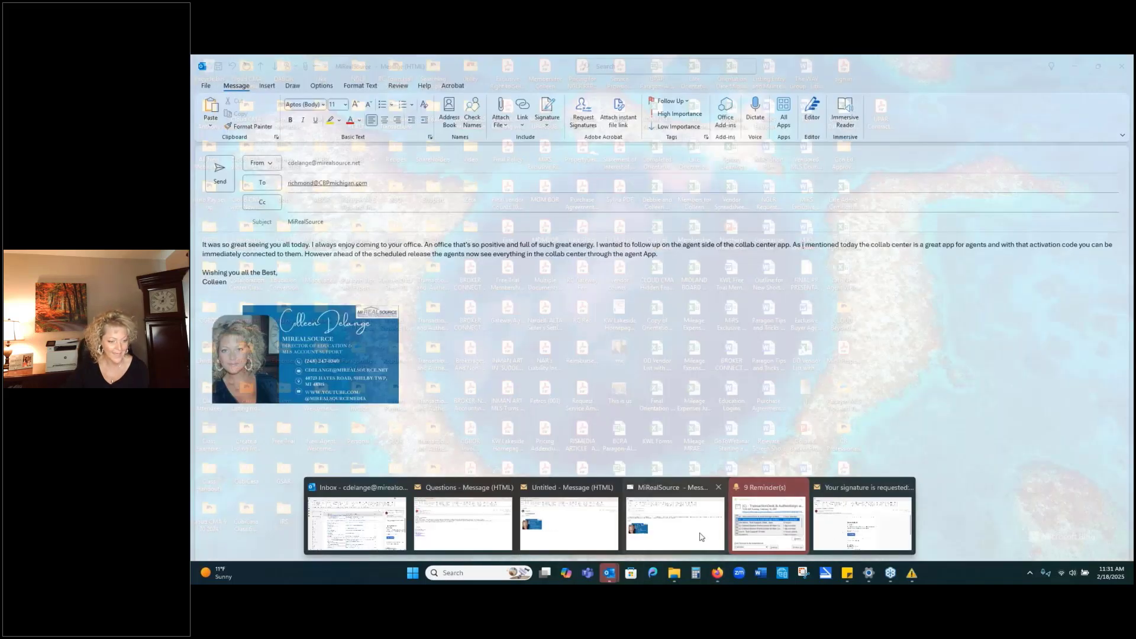
click(862, 523)
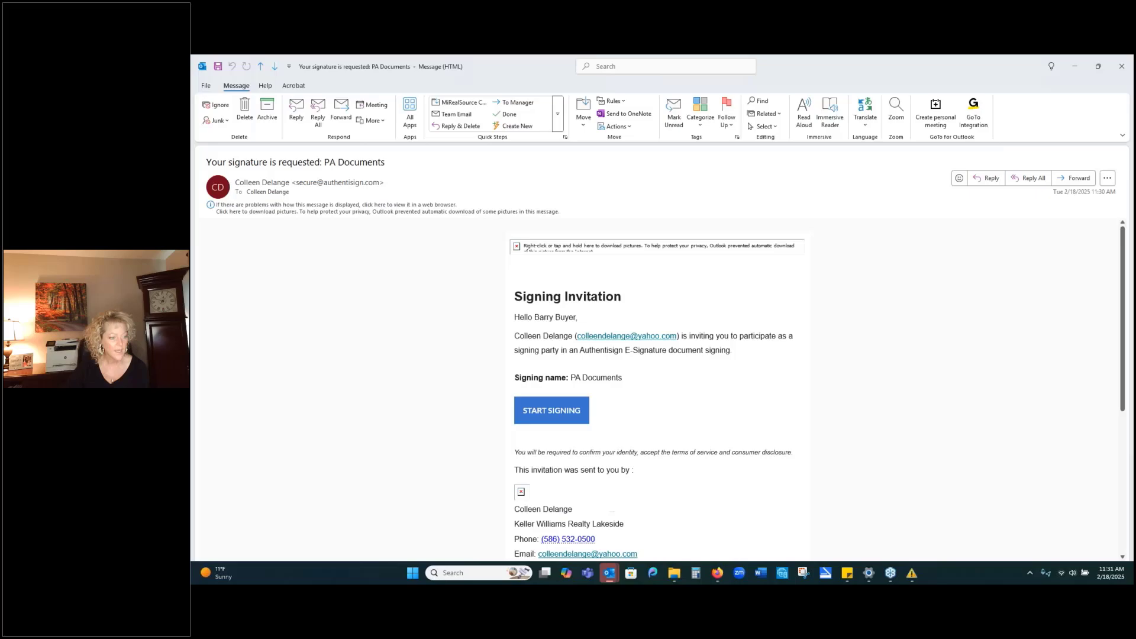
click(364, 209)
click(438, 219)
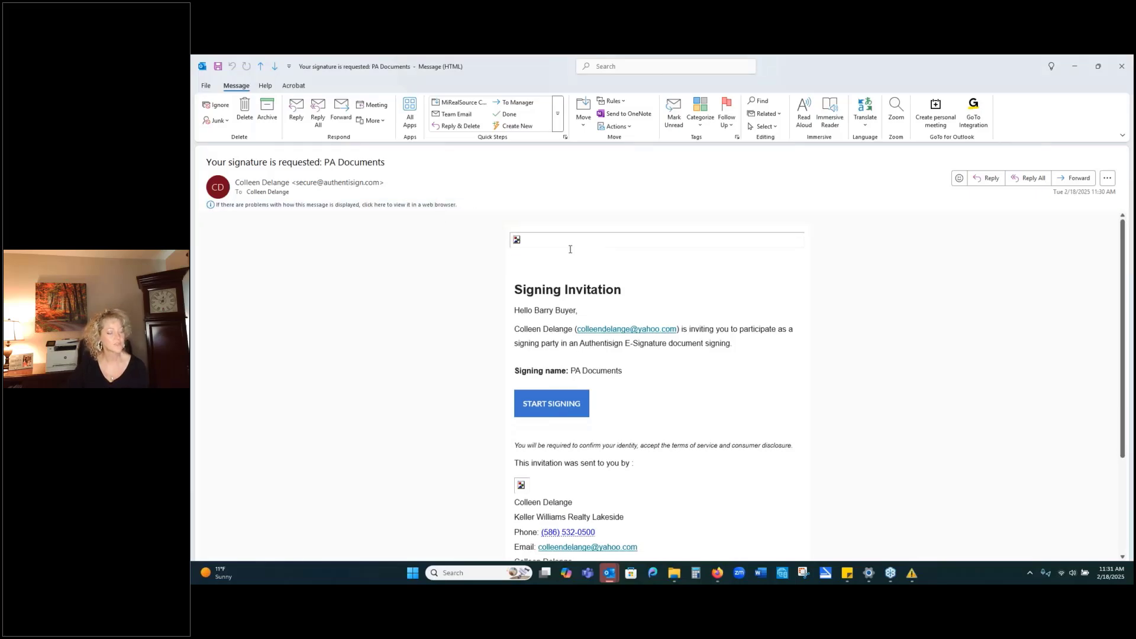
scroll(927, 410, down, 1)
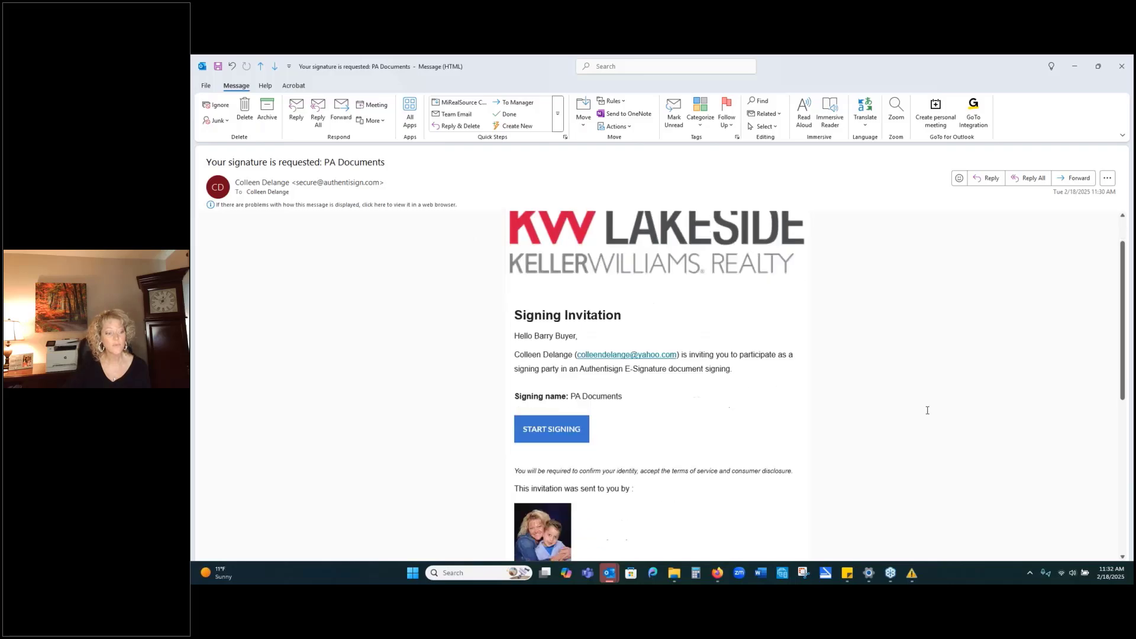
scroll(927, 410, up, 1)
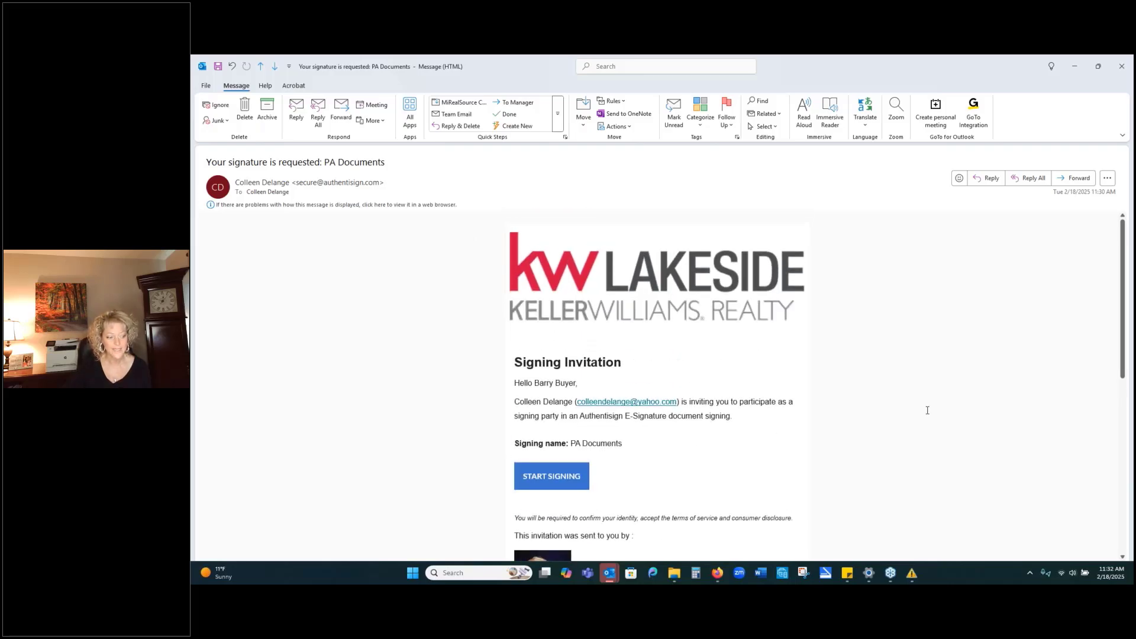
scroll(791, 321, down, 1)
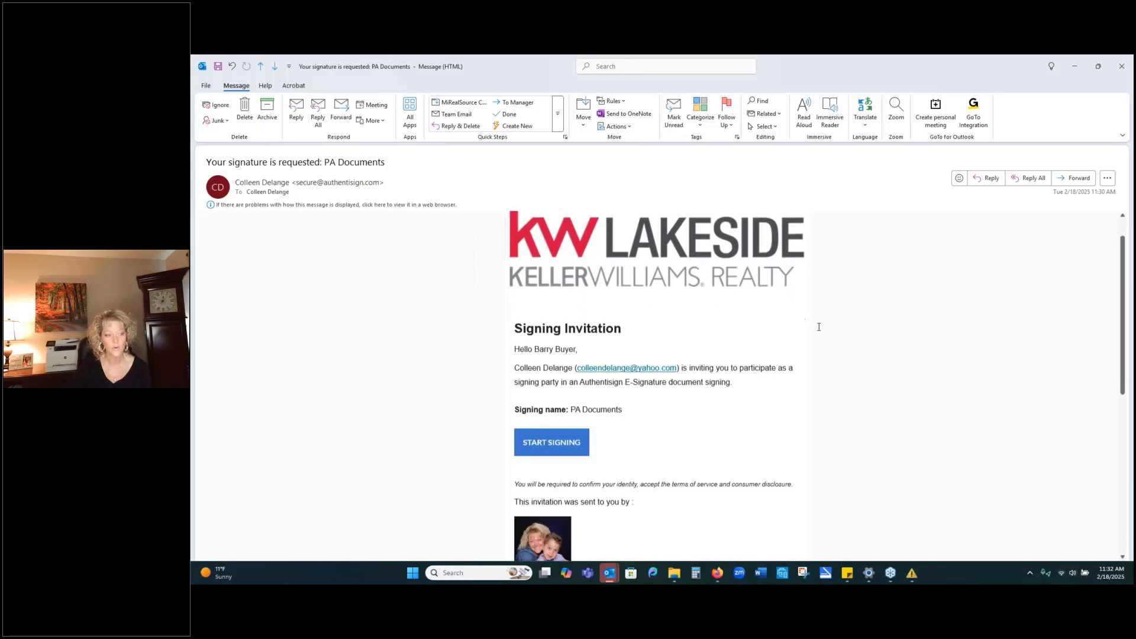
scroll(820, 349, down, 1)
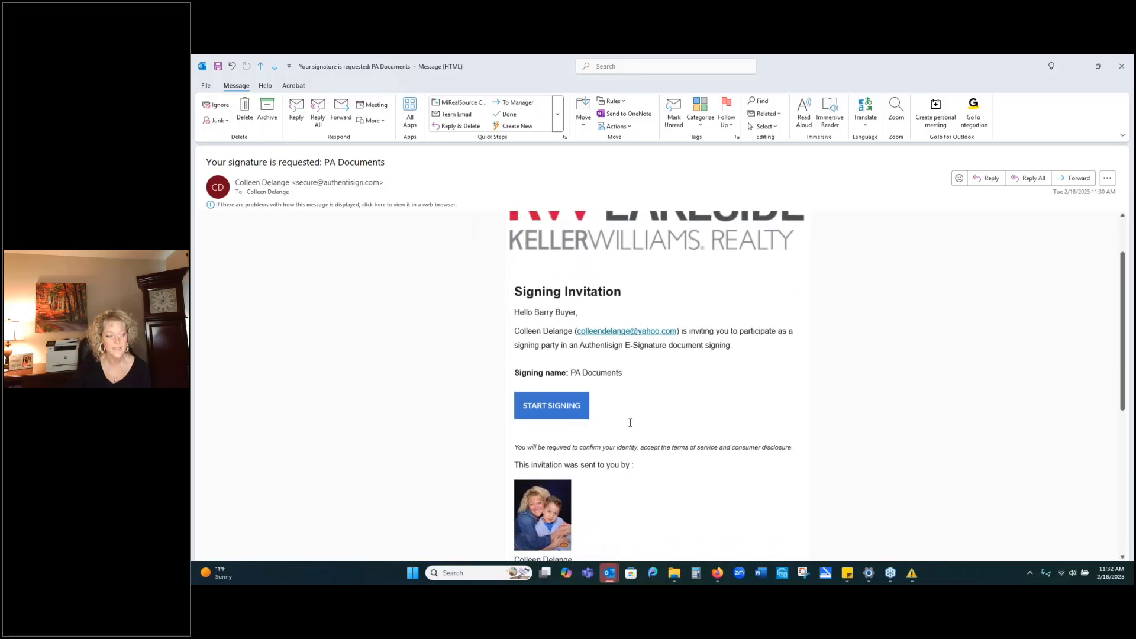
click(536, 405)
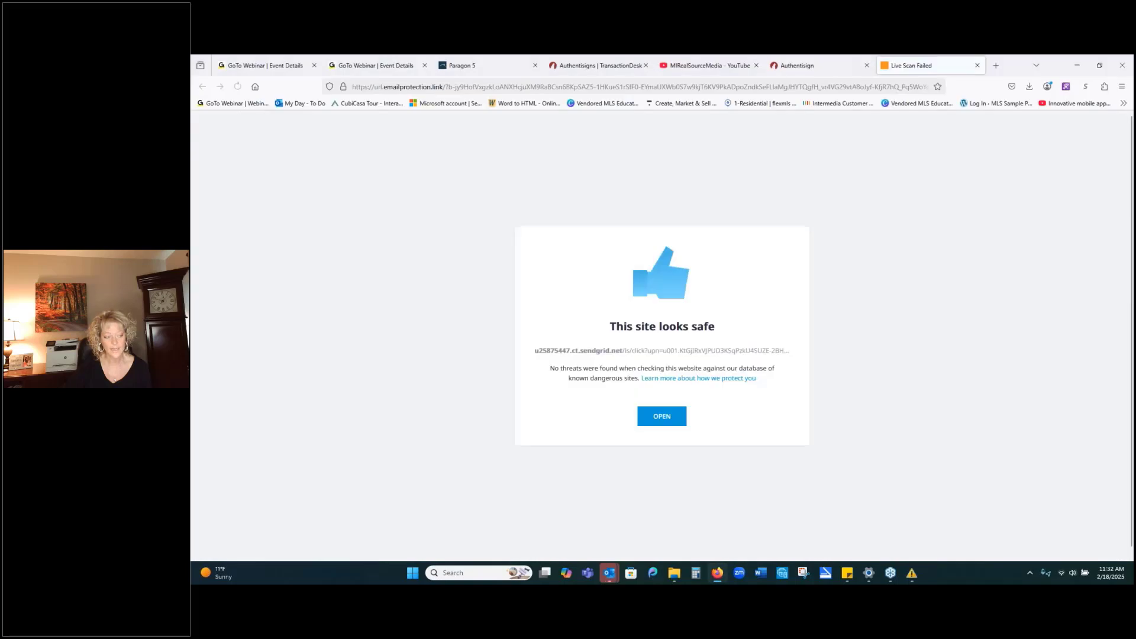
Accept the terms and open signature setup, trying a drawn signature before returning to the Caveat typed style.
click(673, 418)
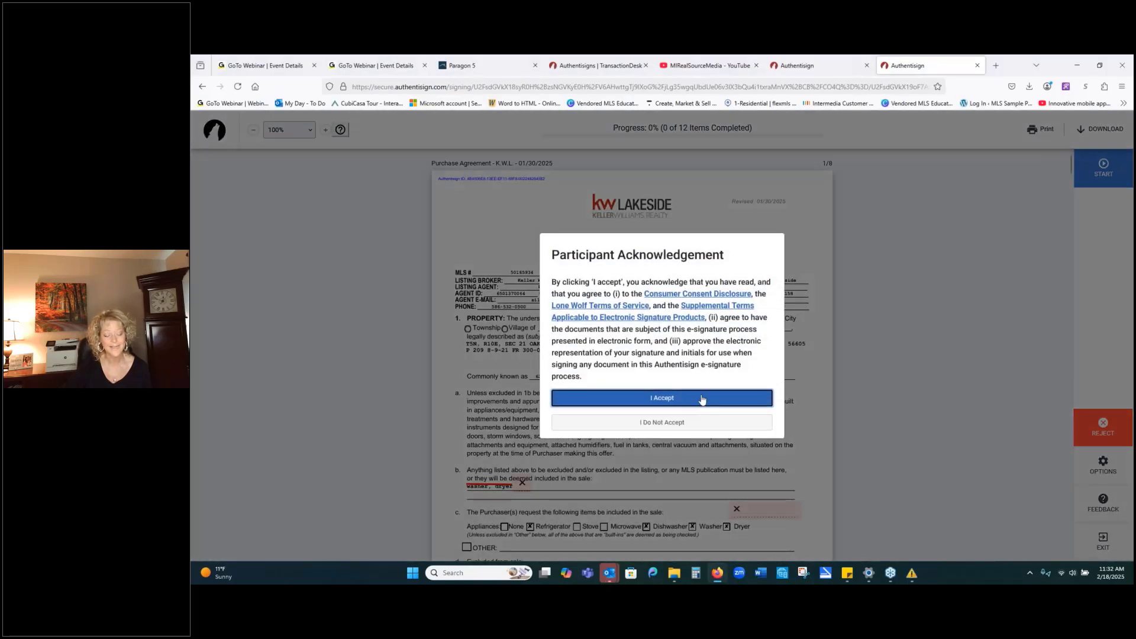
click(702, 398)
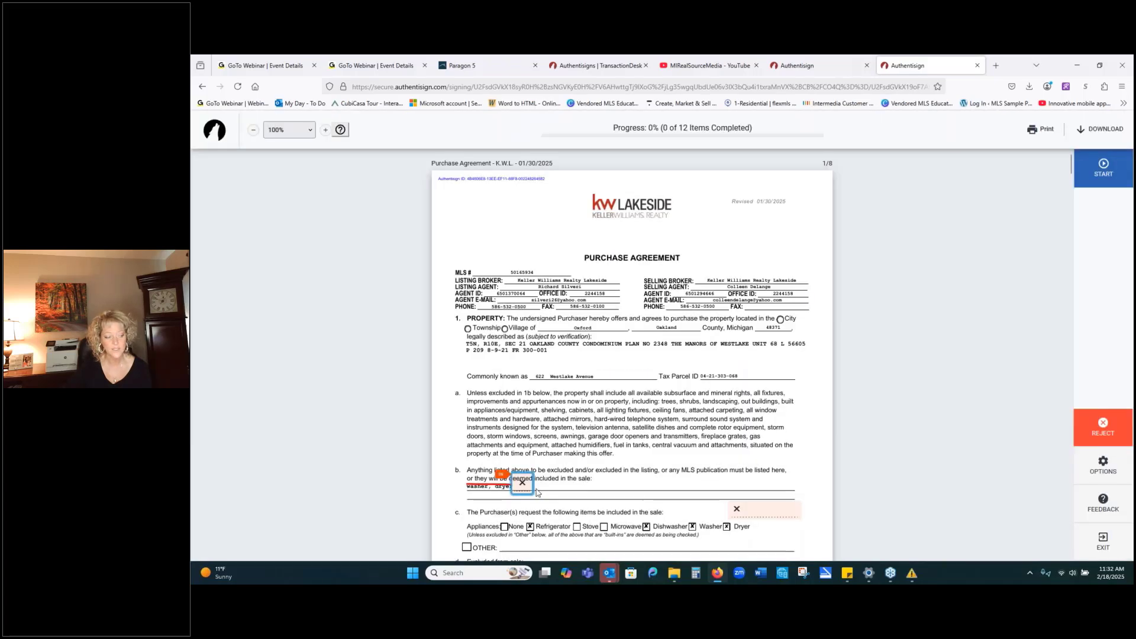
click(523, 489)
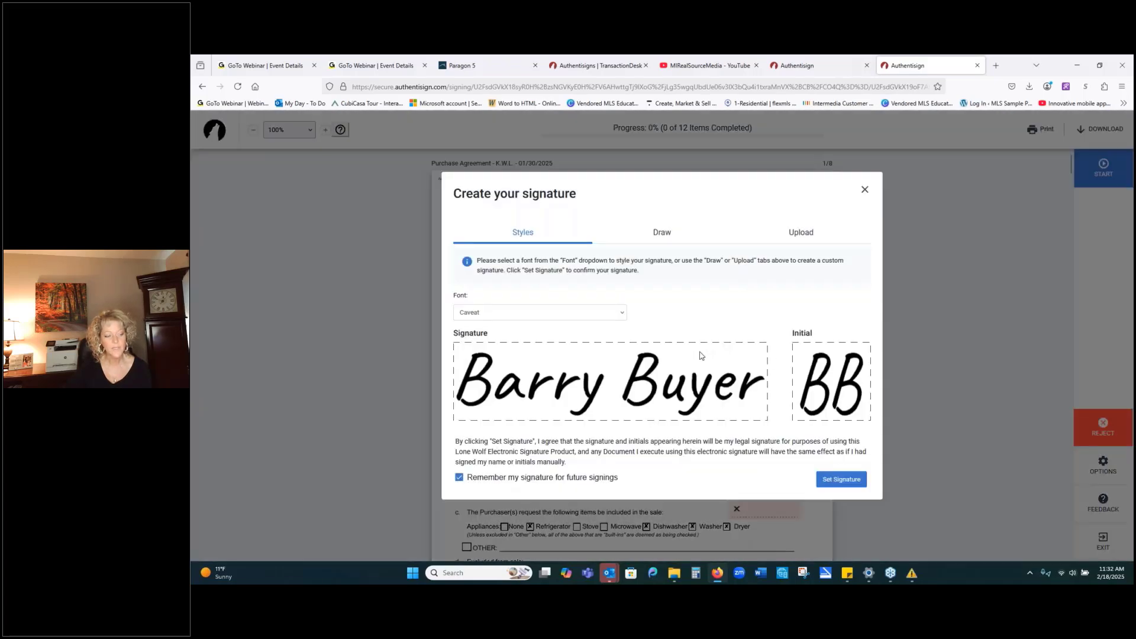
click(693, 238)
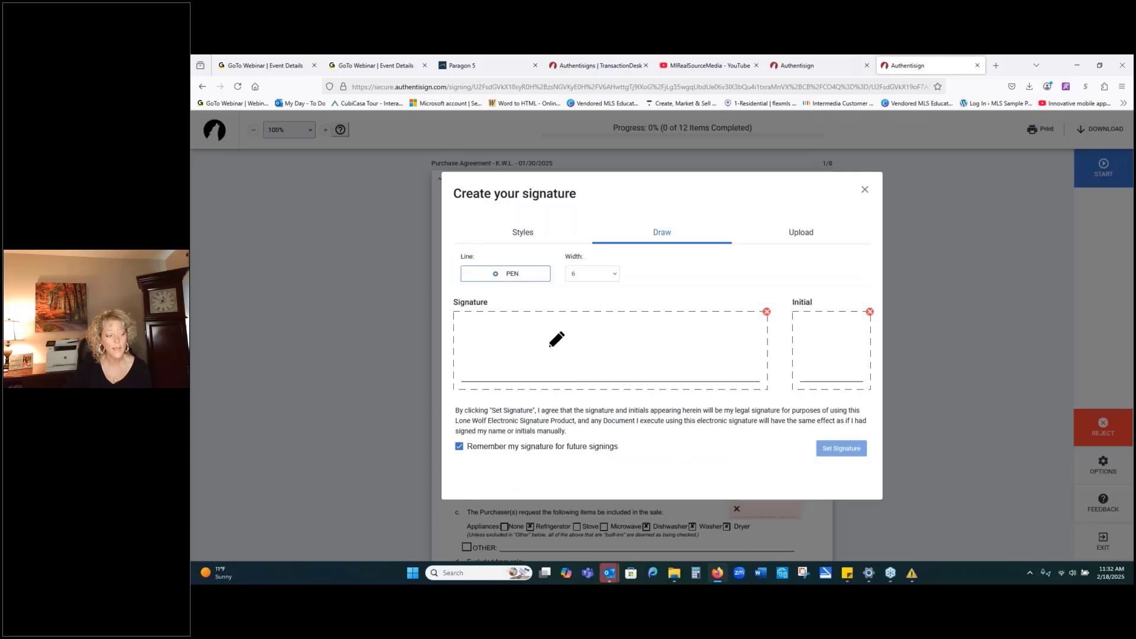
mouse_move(539, 329)
mouse_down()
mouse_move(521, 349)
mouse_move(700, 351)
mouse_up()
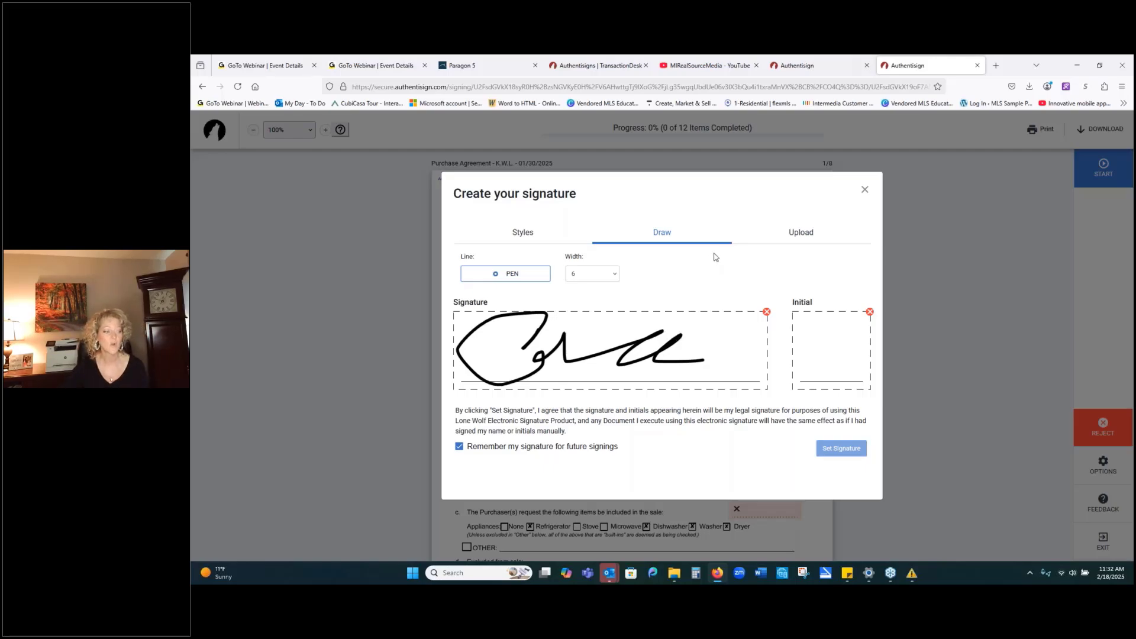
click(518, 233)
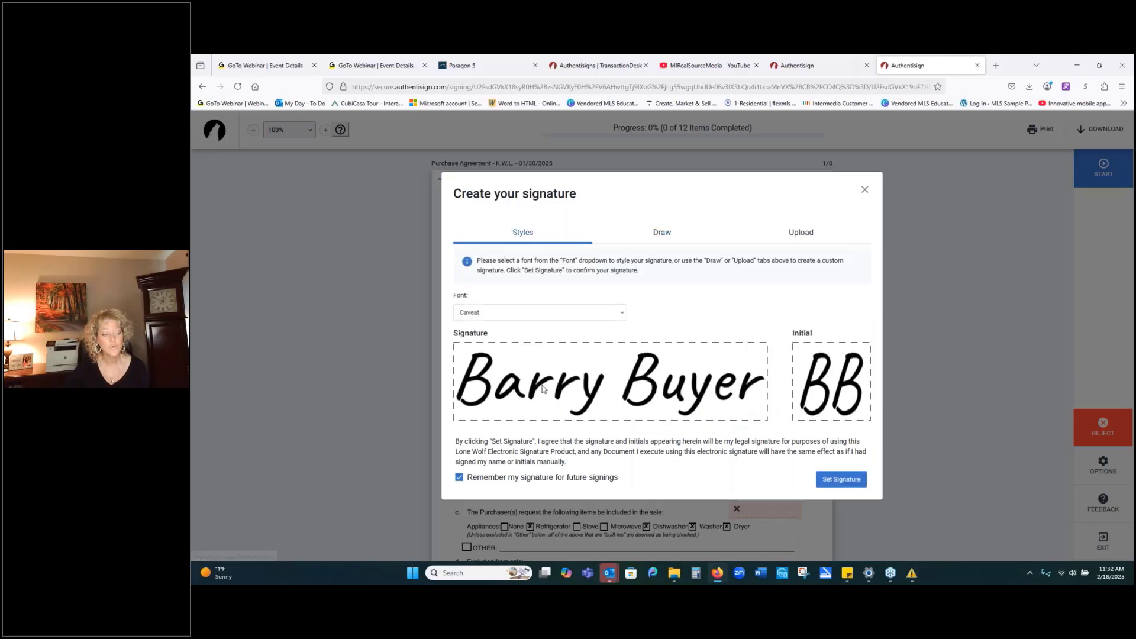
Adopt the buyer's Caveat signature and initial the Purchaser Initials boxes on pages 1 and 2.
click(840, 479)
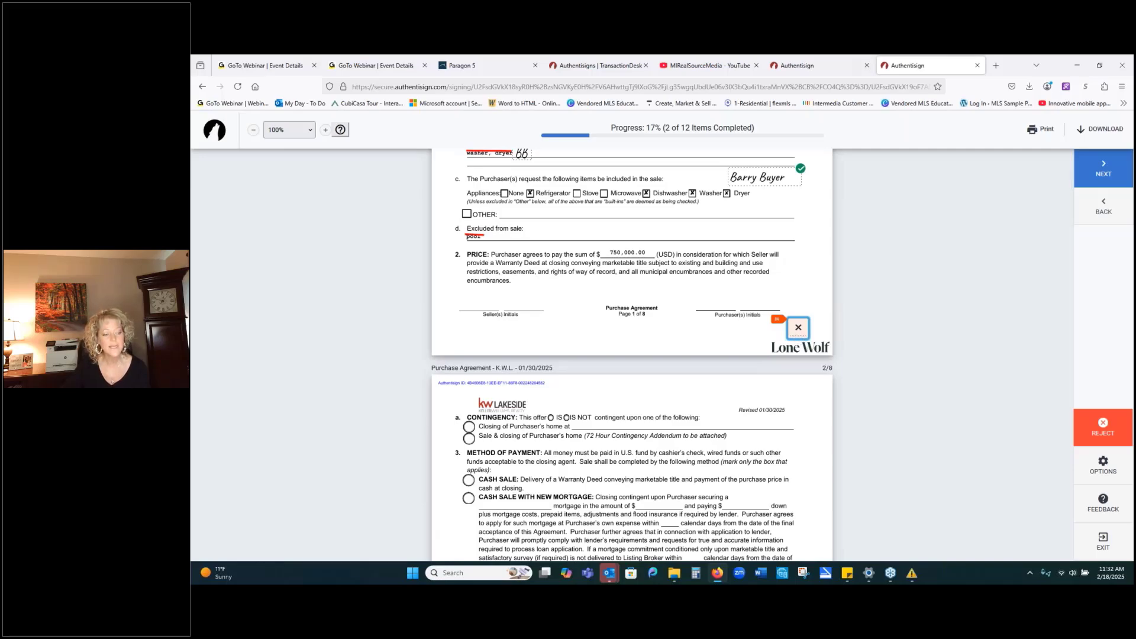
scroll(880, 410, down, 5)
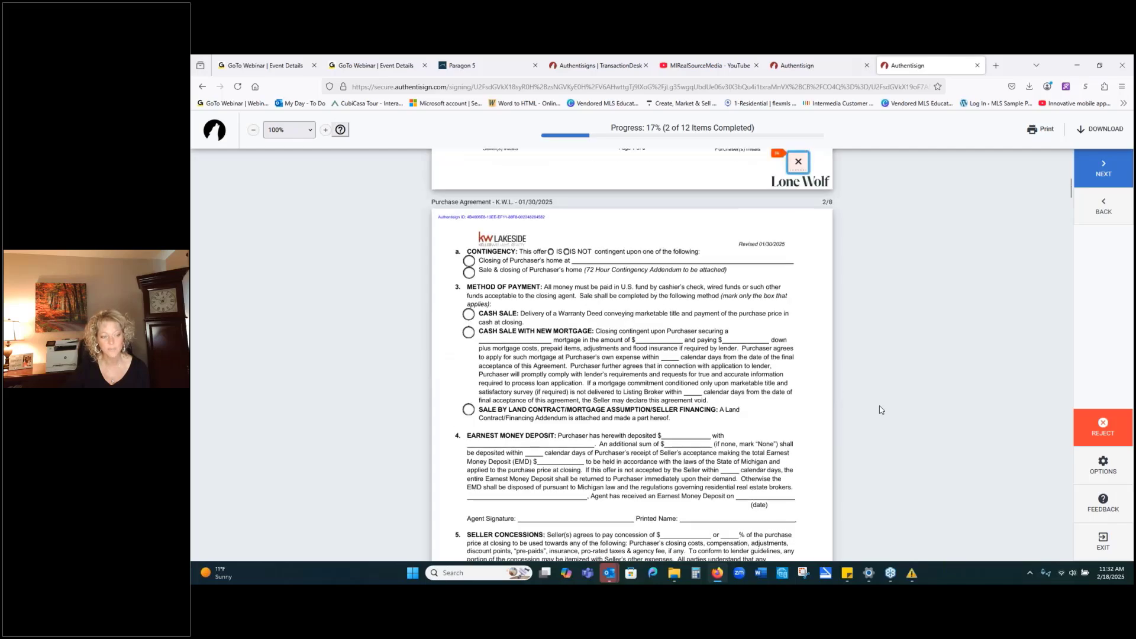
scroll(880, 409, up, 6)
click(796, 417)
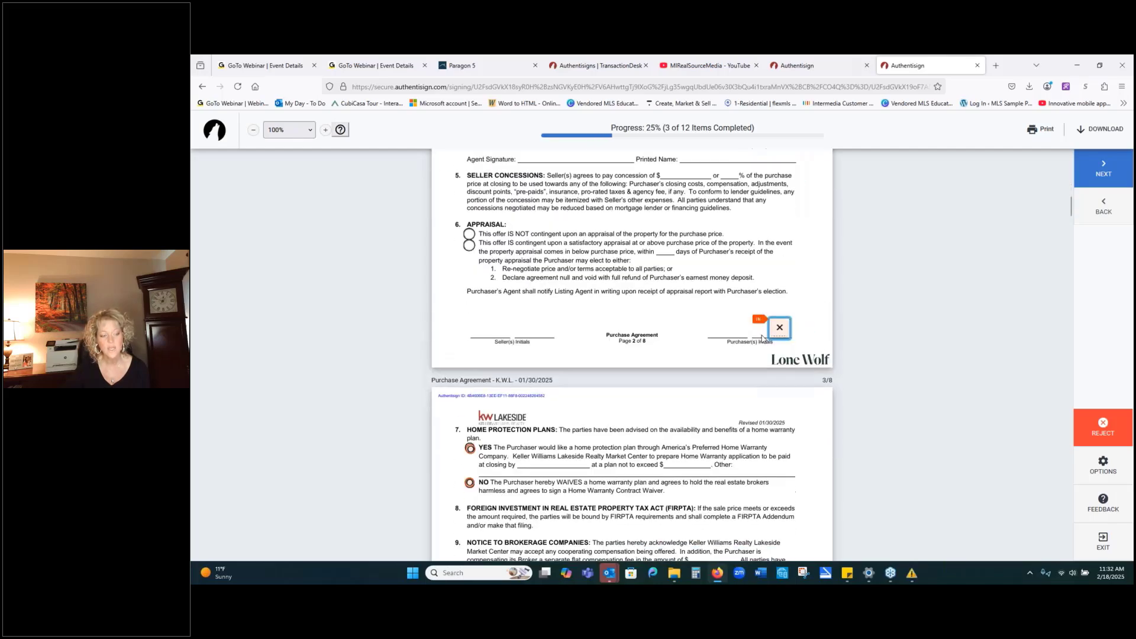
click(771, 331)
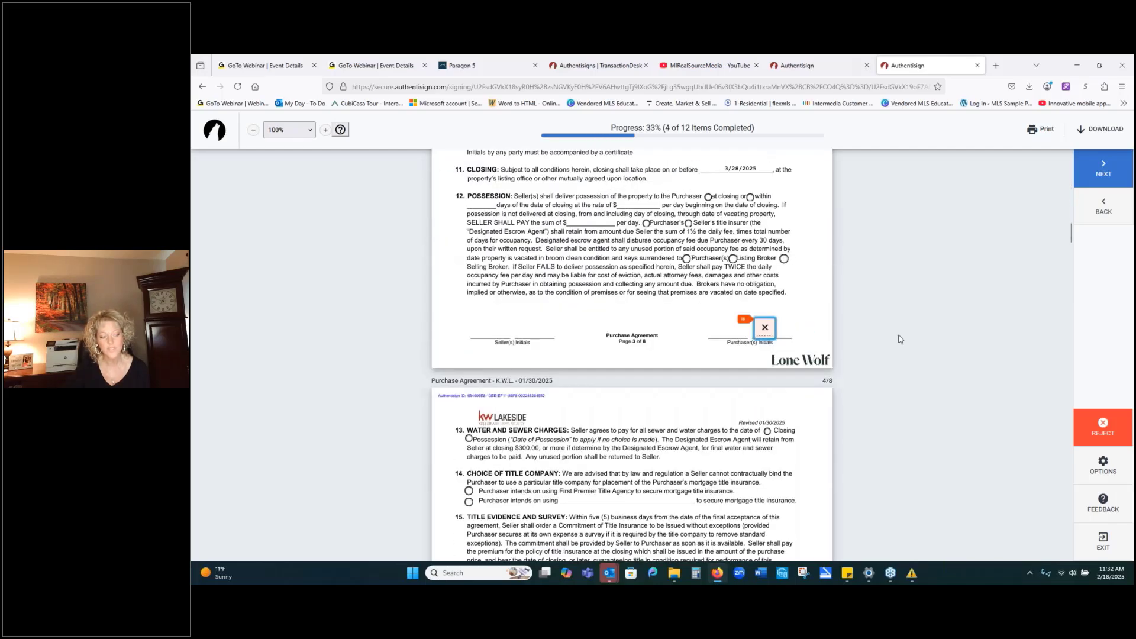
Complete the next required field and sign the Buyer Sign box, reaching 6 of 12 items.
scroll(900, 339, up, 15)
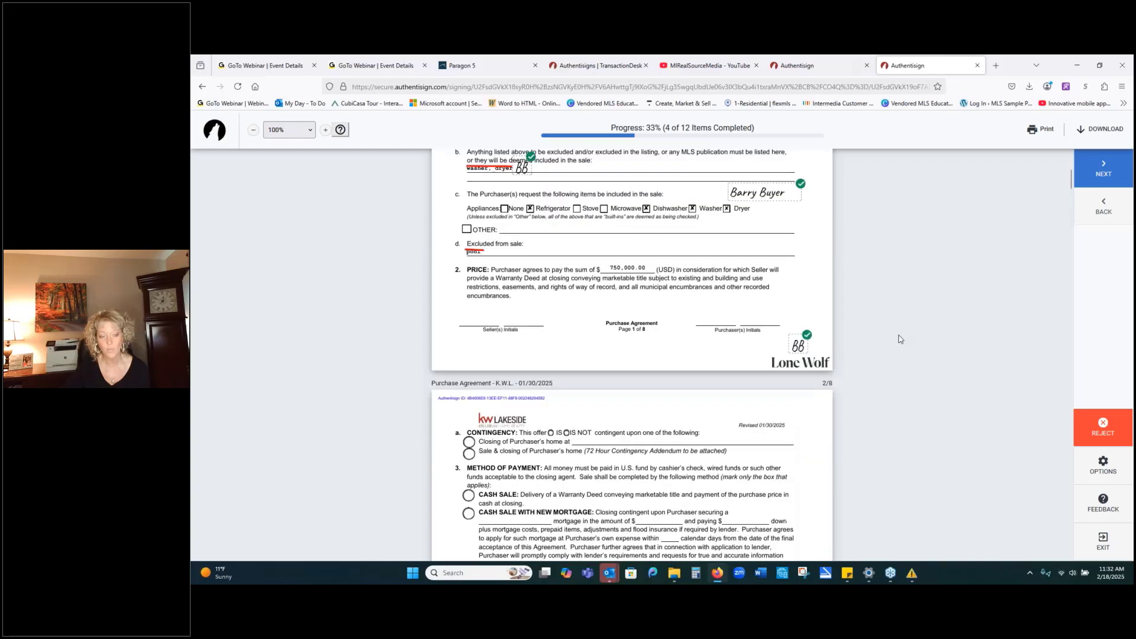
scroll(900, 339, up, 5)
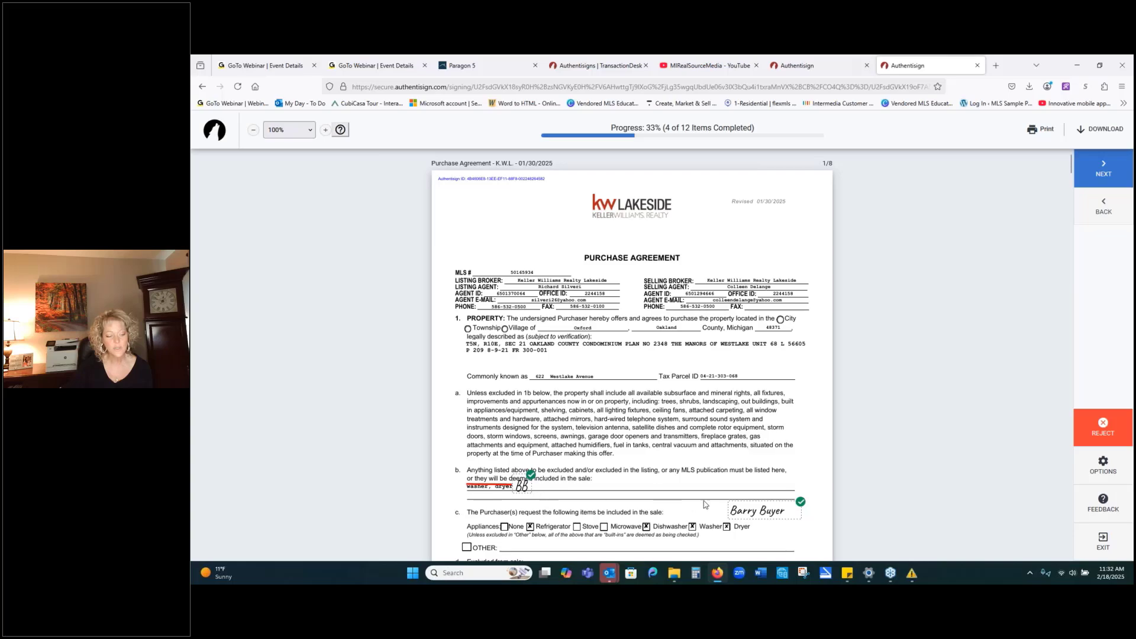
scroll(715, 504, down, 10)
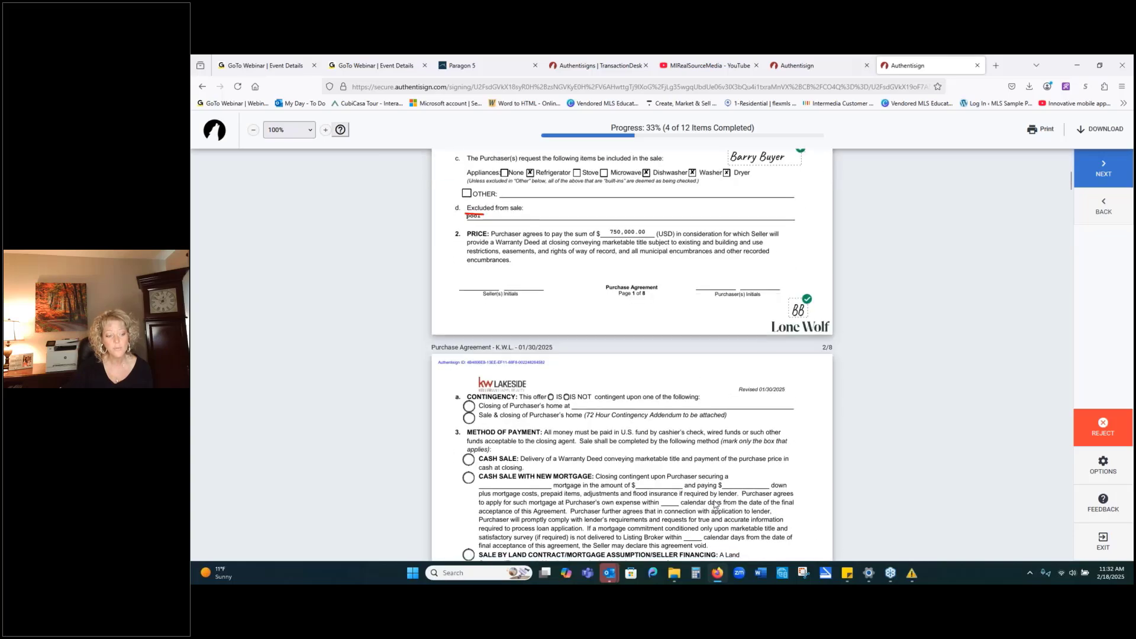
scroll(715, 505, down, 5)
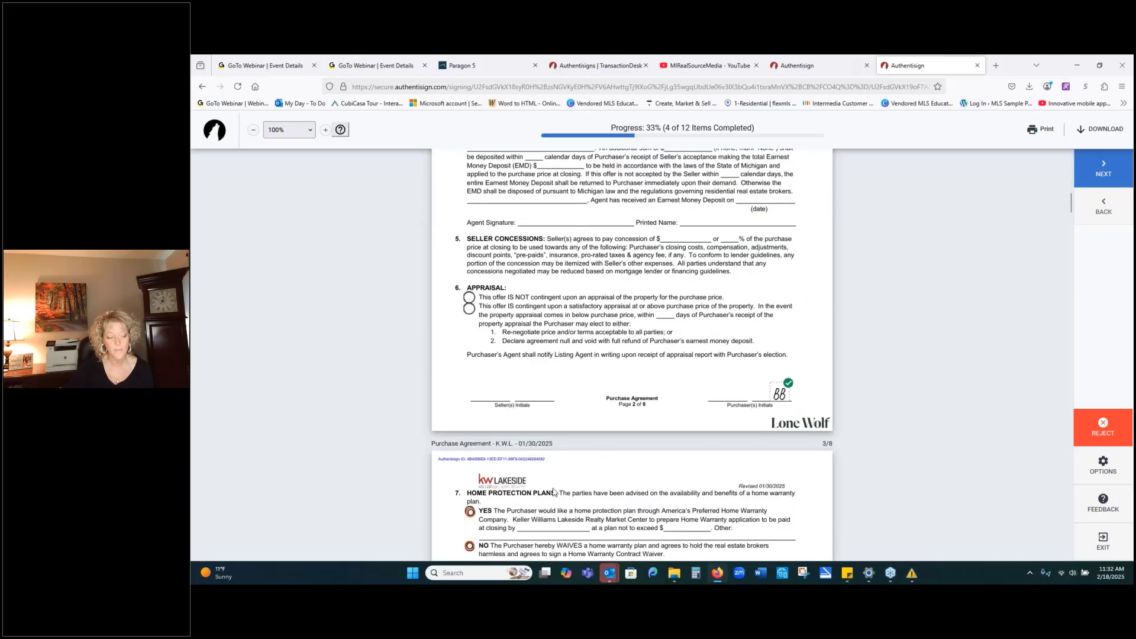
scroll(497, 333, down, 3)
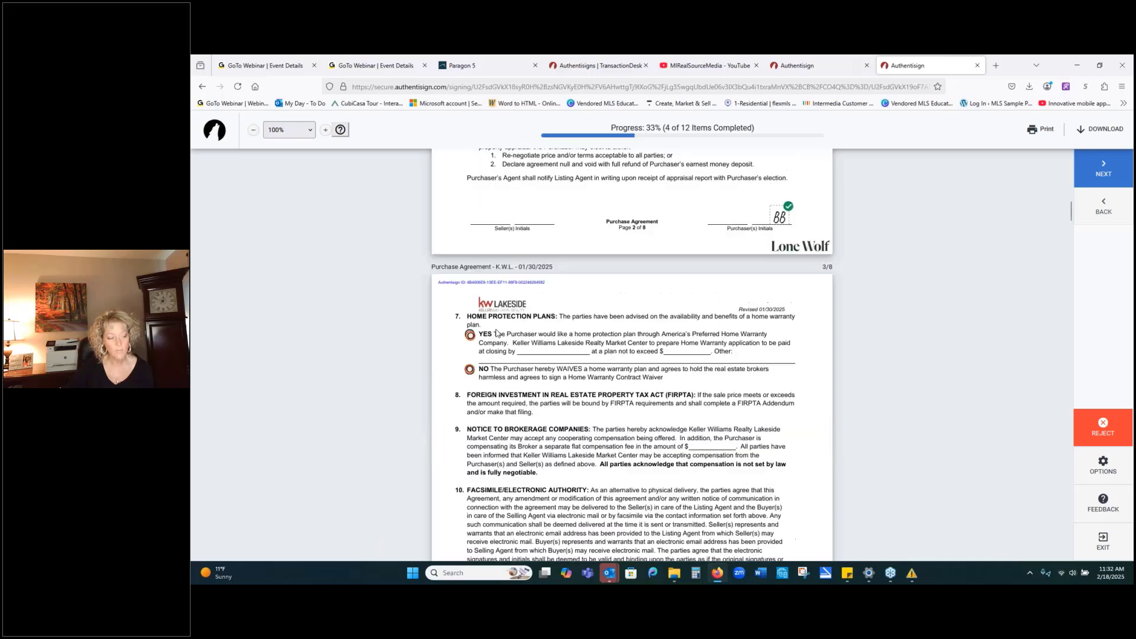
click(469, 336)
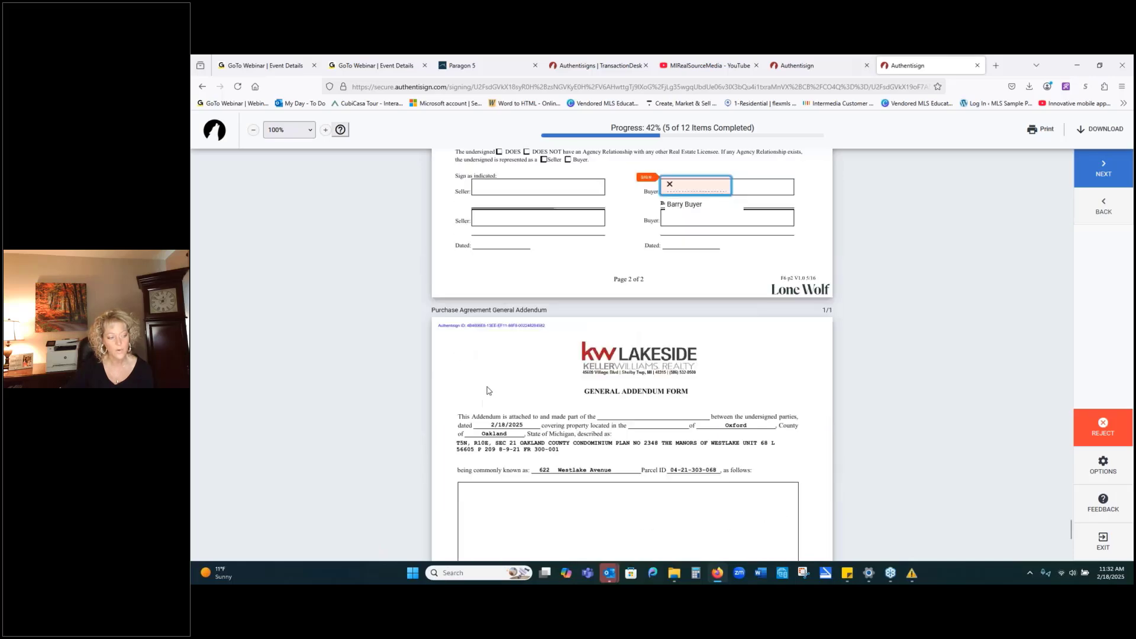
click(706, 190)
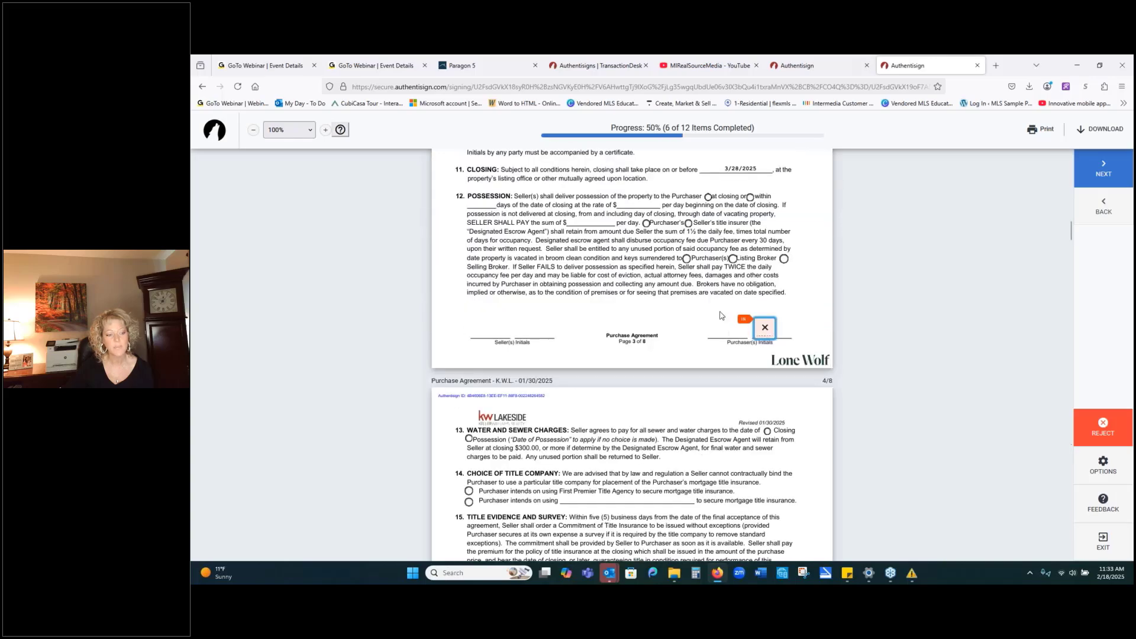
Leave the Authentisign signing tab and return to the Signings list, leaving PA Documents' transaction unchanged.
click(978, 66)
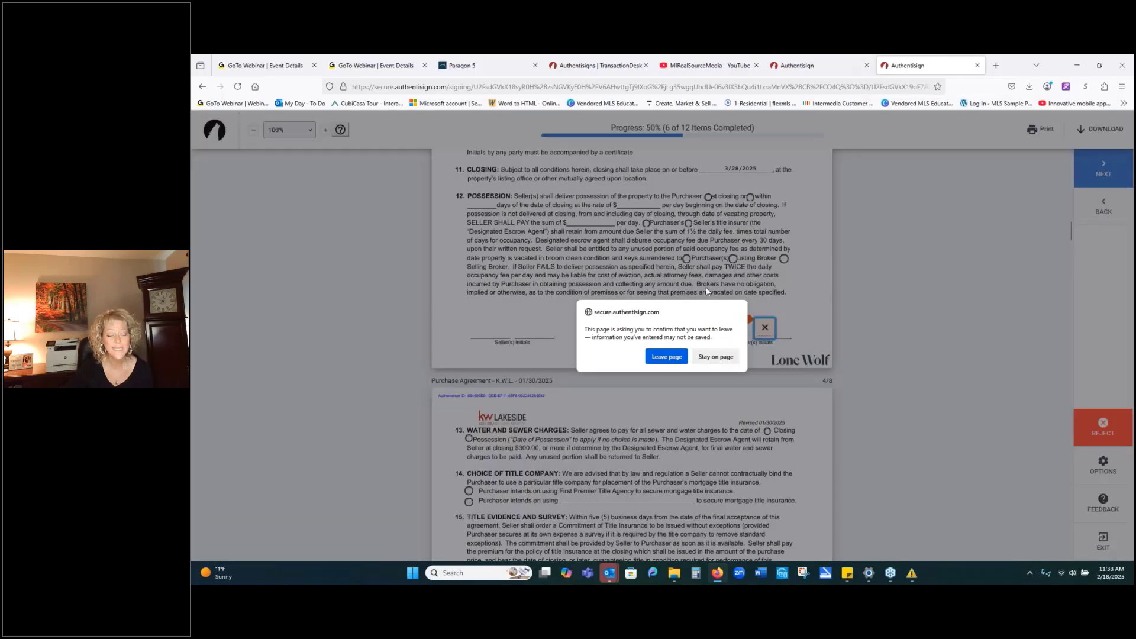
click(667, 358)
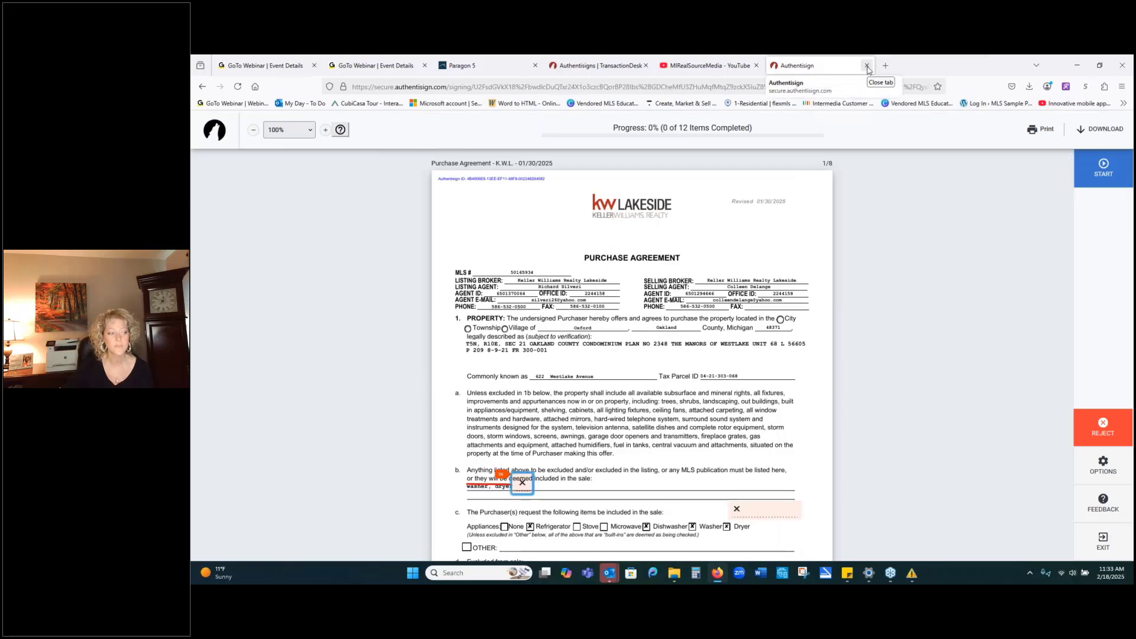
click(615, 71)
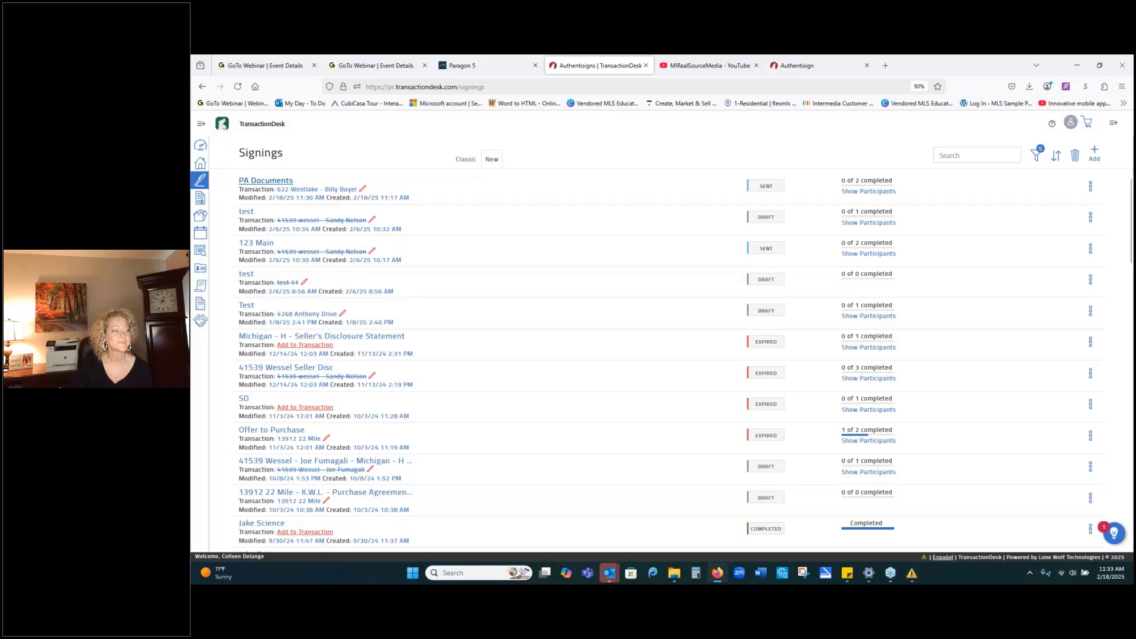
click(362, 190)
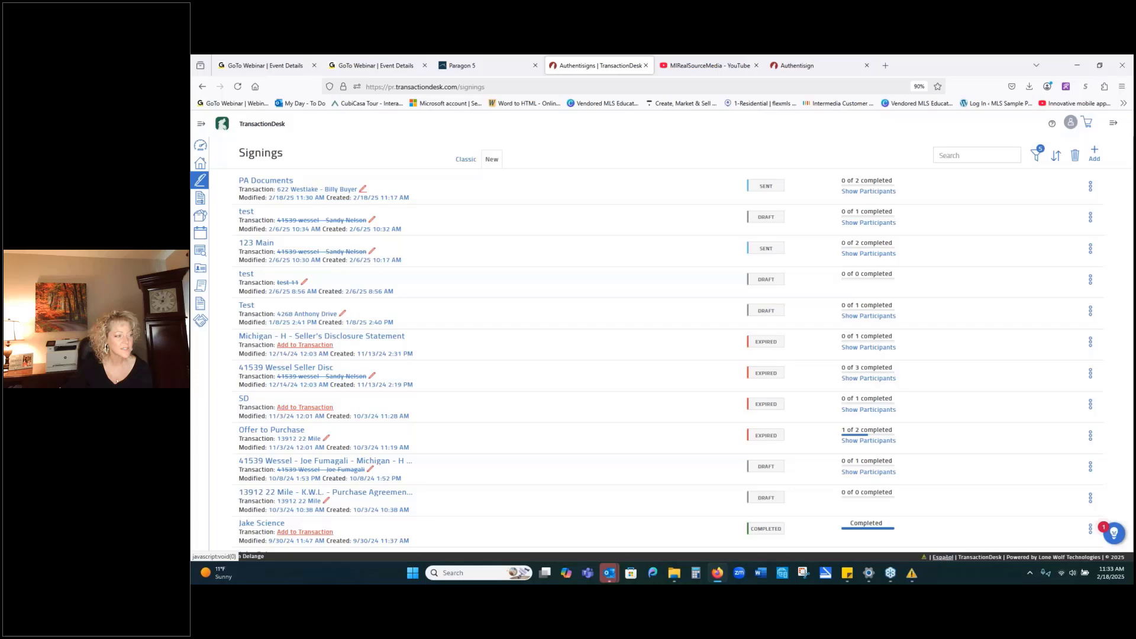
click(549, 136)
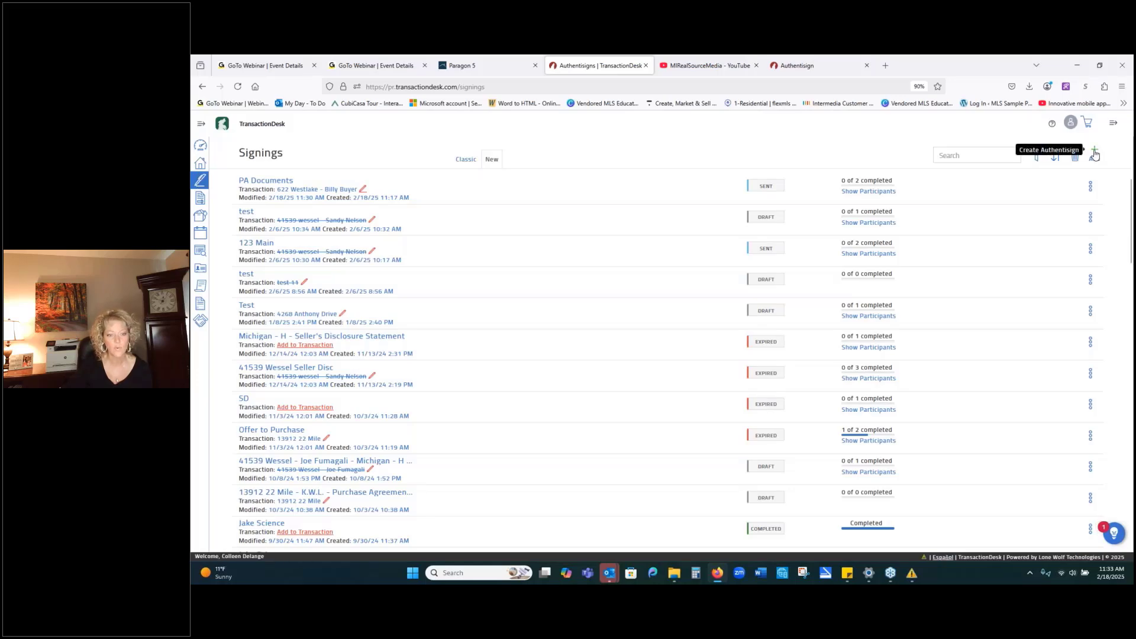
Create and save a new signing named 'test'.
click(1095, 155)
text(tes)
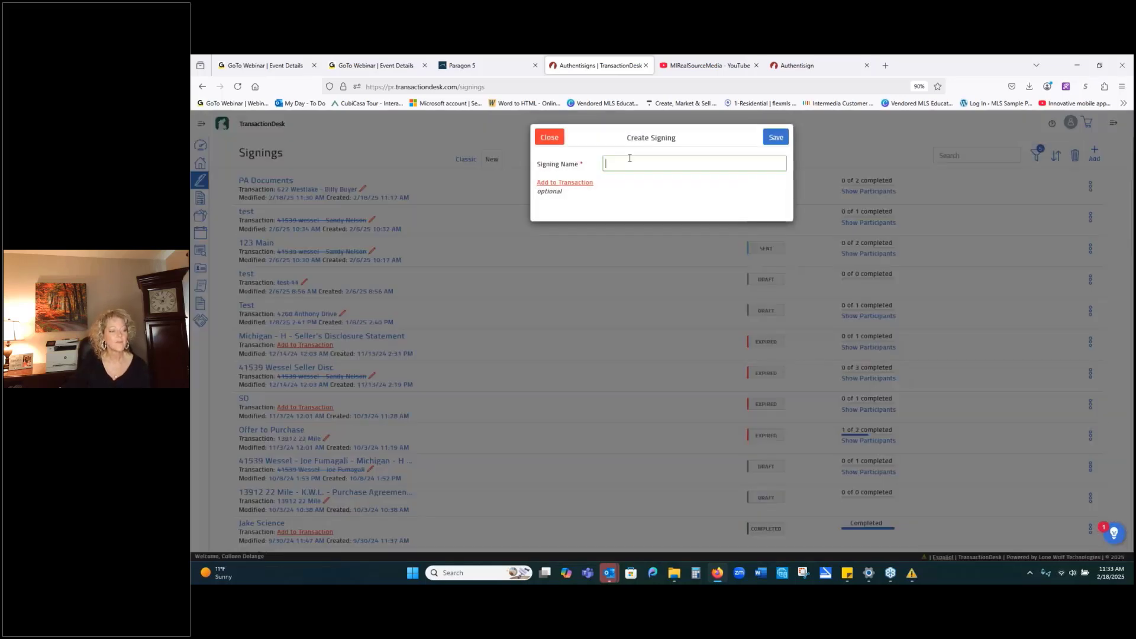
text(t)
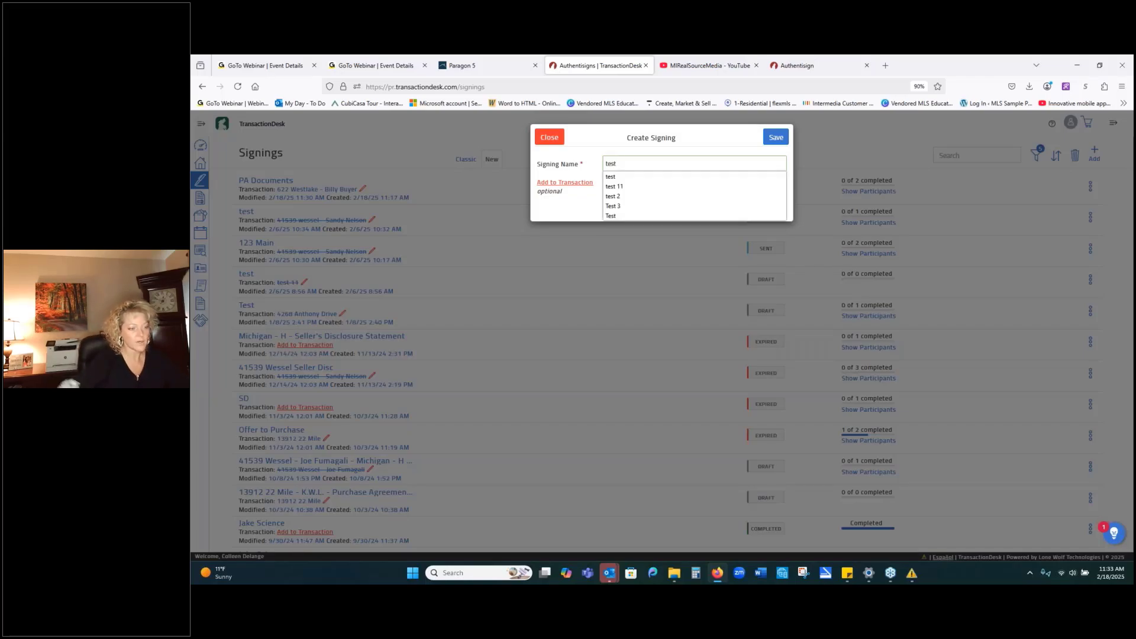
click(612, 177)
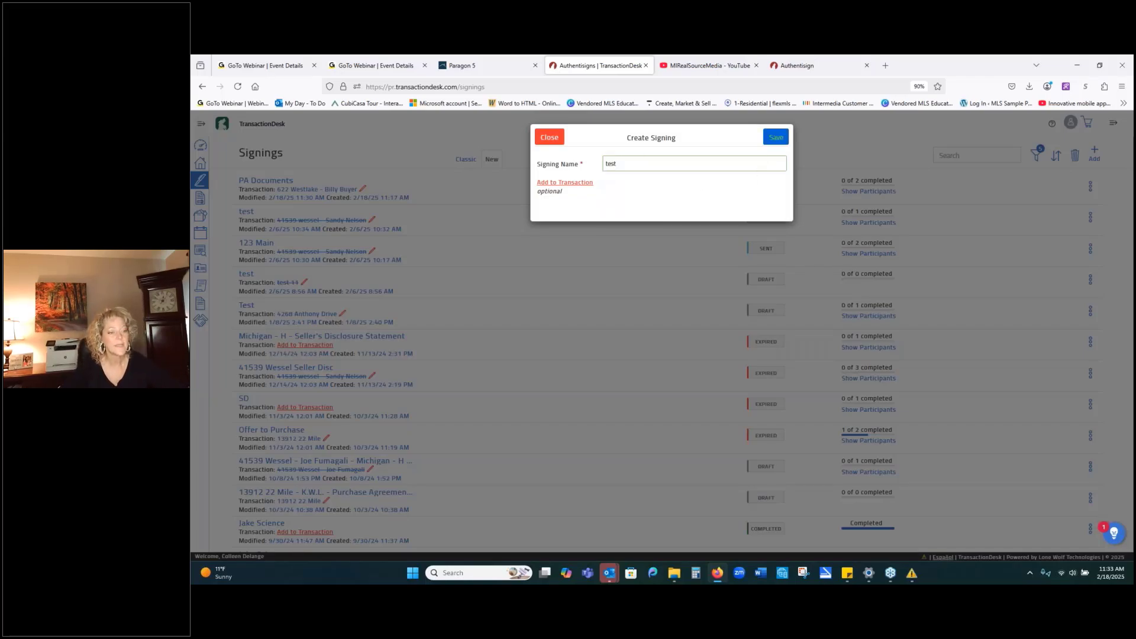
click(776, 137)
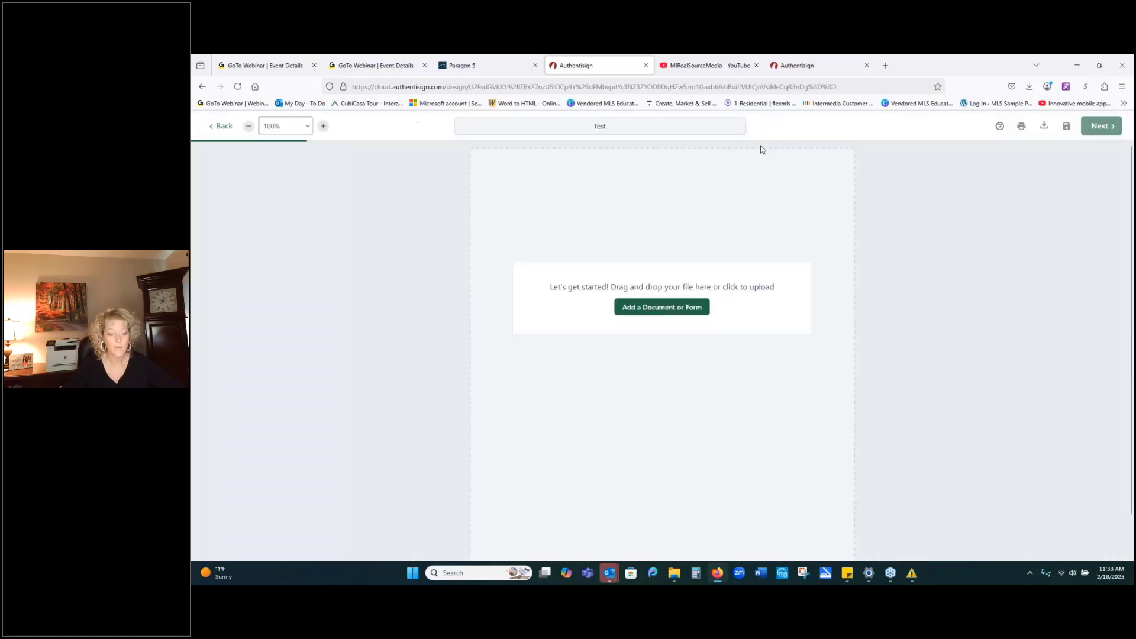
Cancel the add-document dialog, leave the unsaved 'test' design page, and close the Purchase Agreement tab.
click(657, 308)
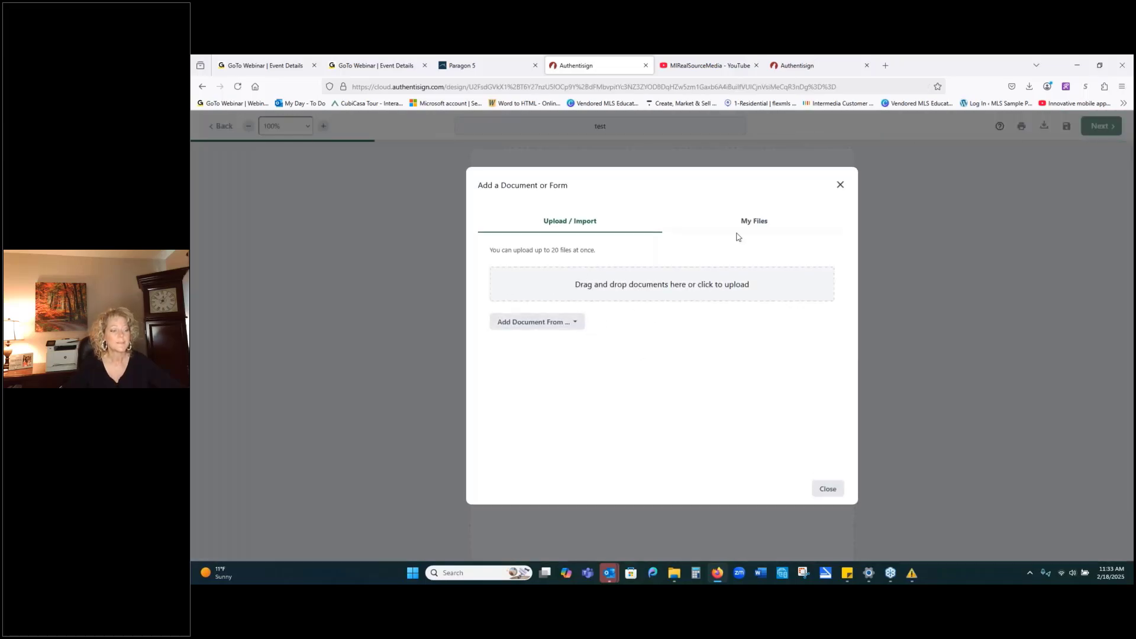
click(840, 185)
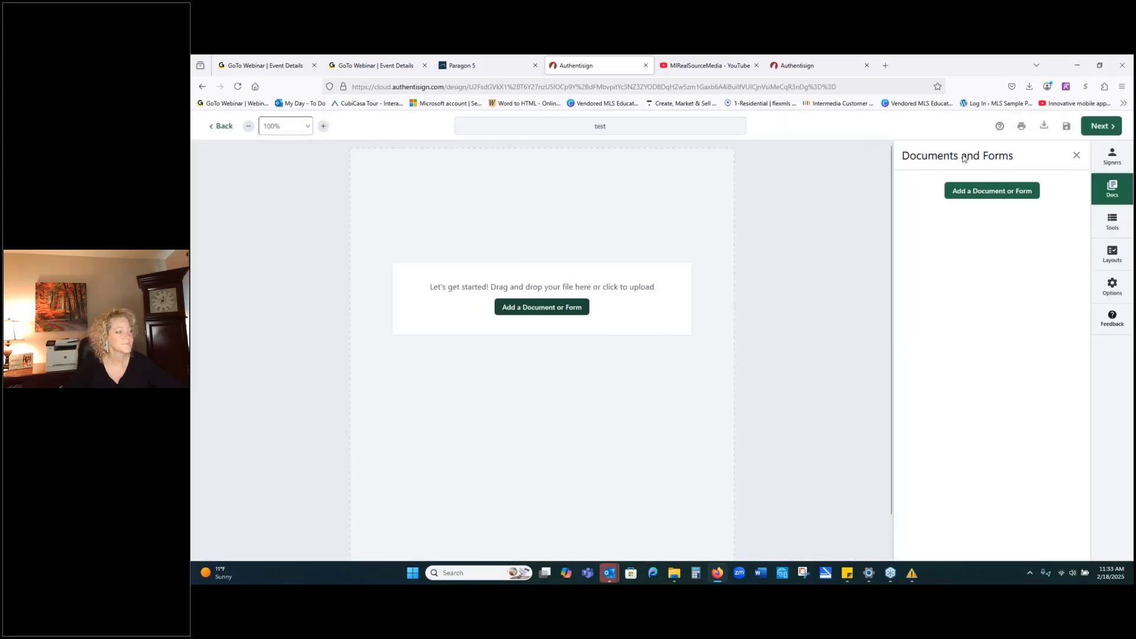
click(644, 66)
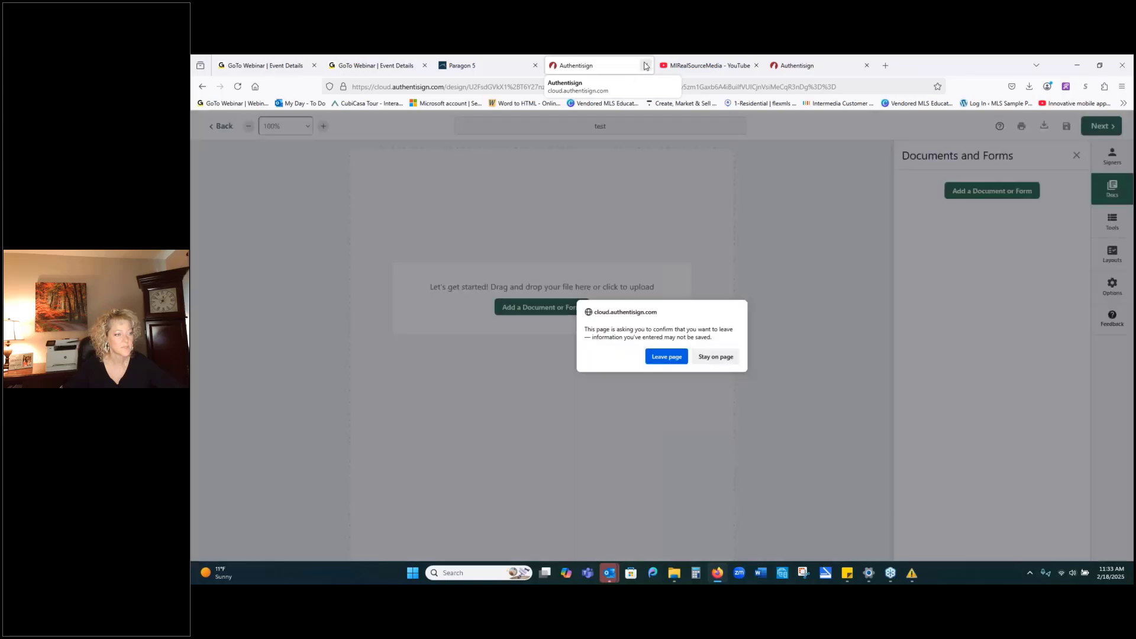
click(661, 357)
click(703, 70)
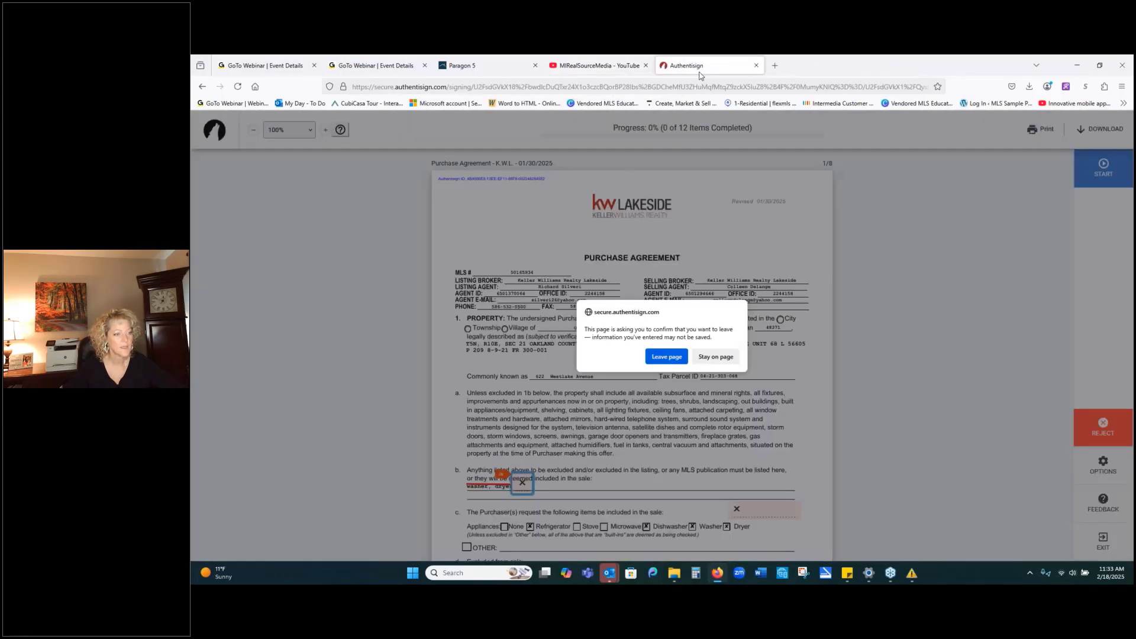
Confirm leaving the page, then launch Authentisign from Paragon 5's Resources menu under Online Forms.
click(667, 358)
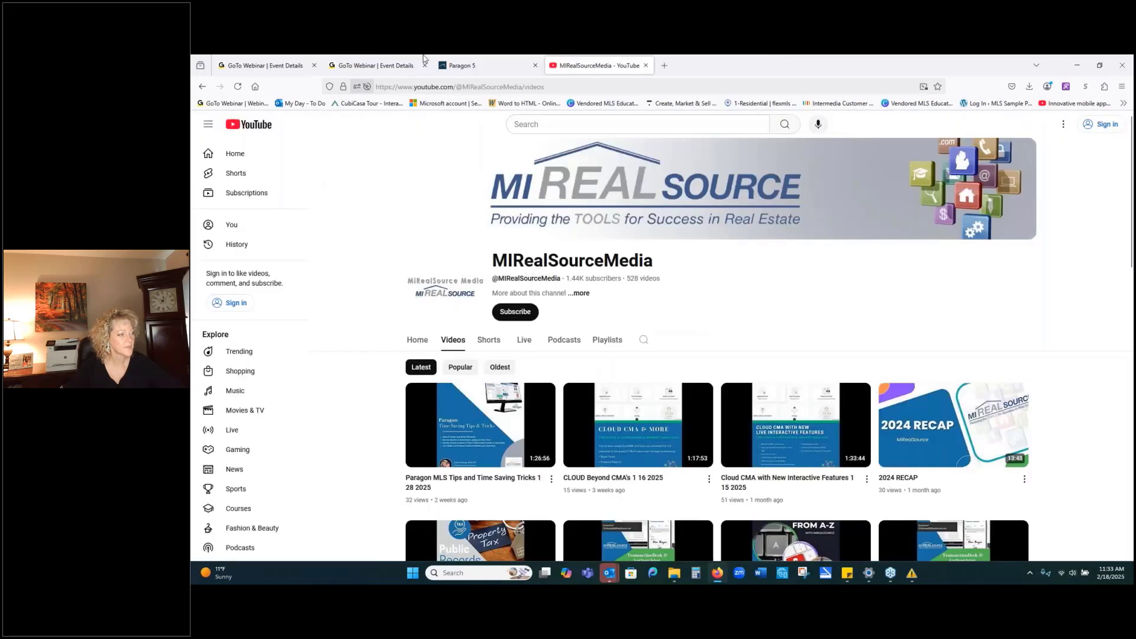
click(465, 66)
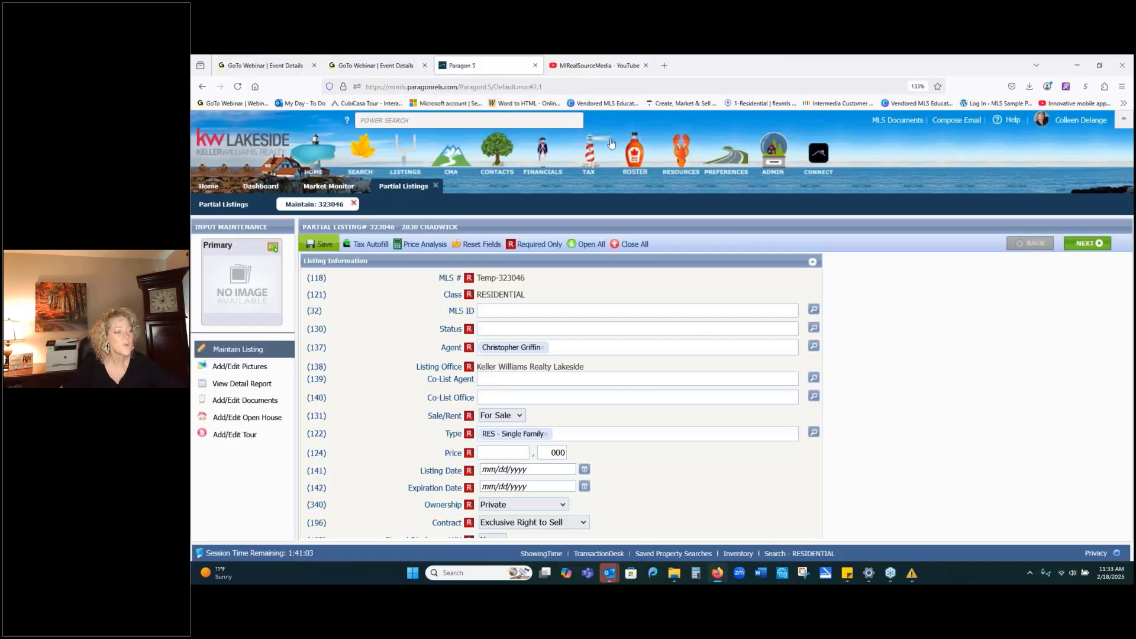
mouse_move(678, 149)
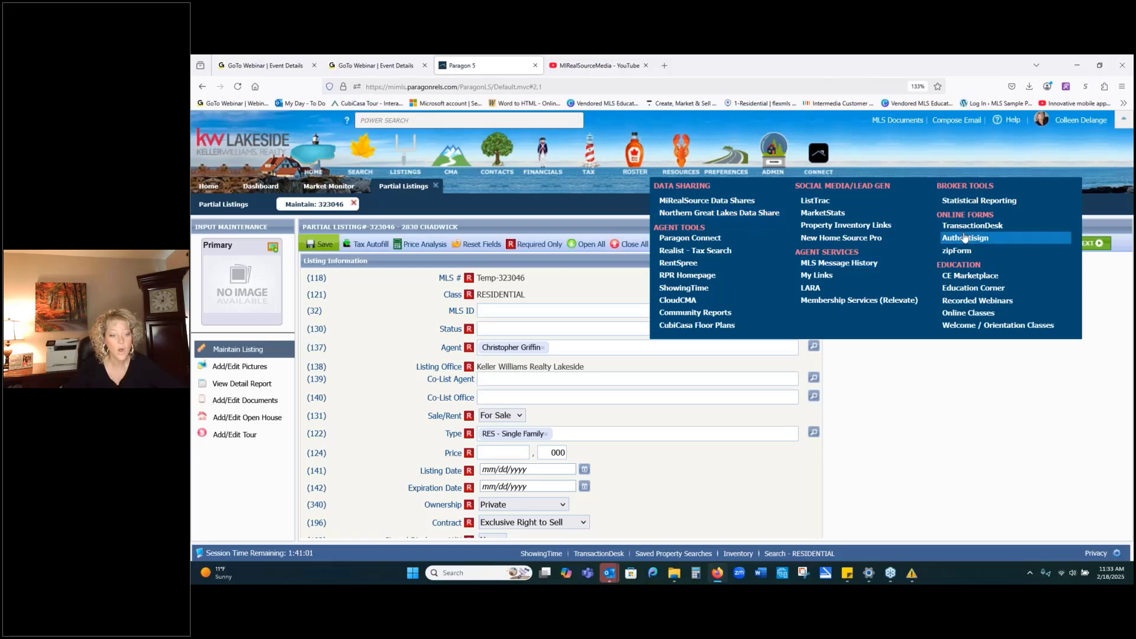
click(1005, 238)
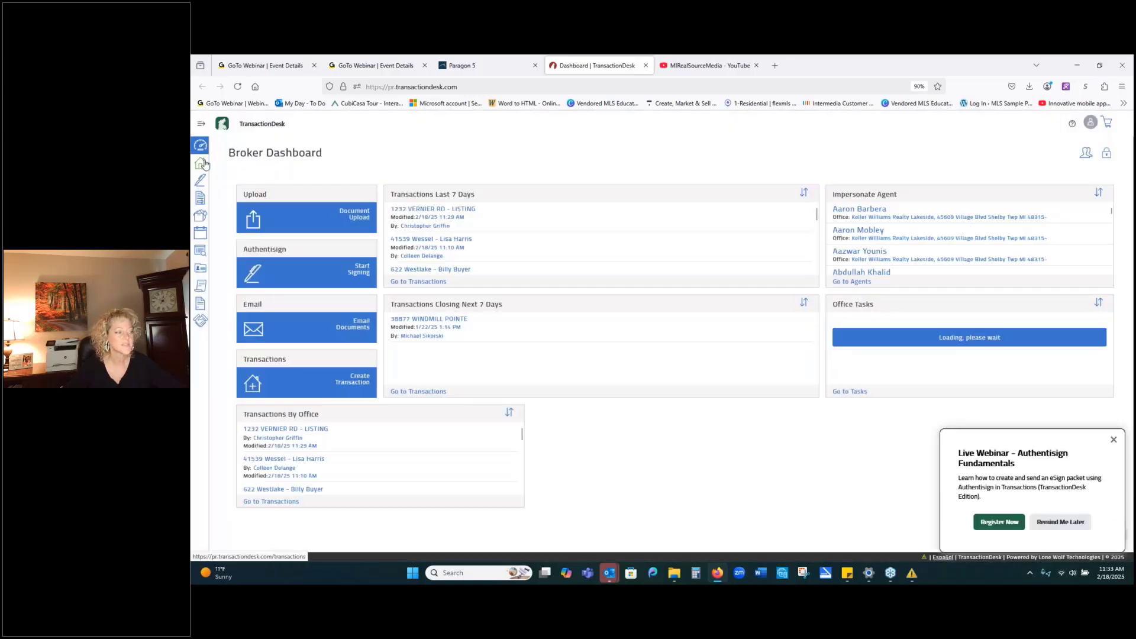
click(200, 179)
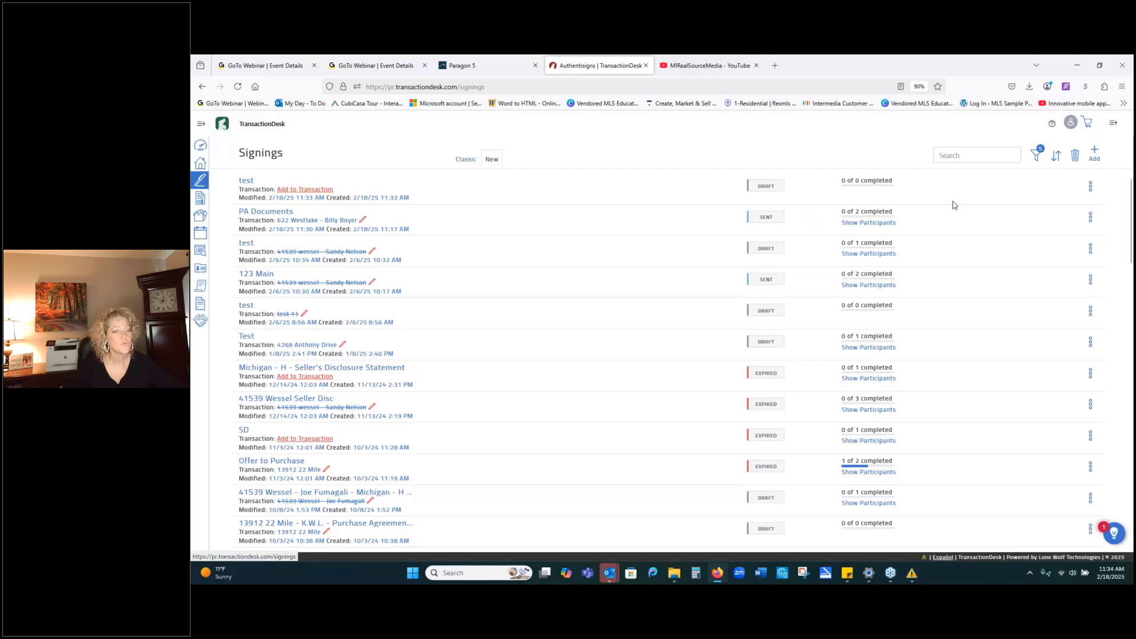
click(1095, 155)
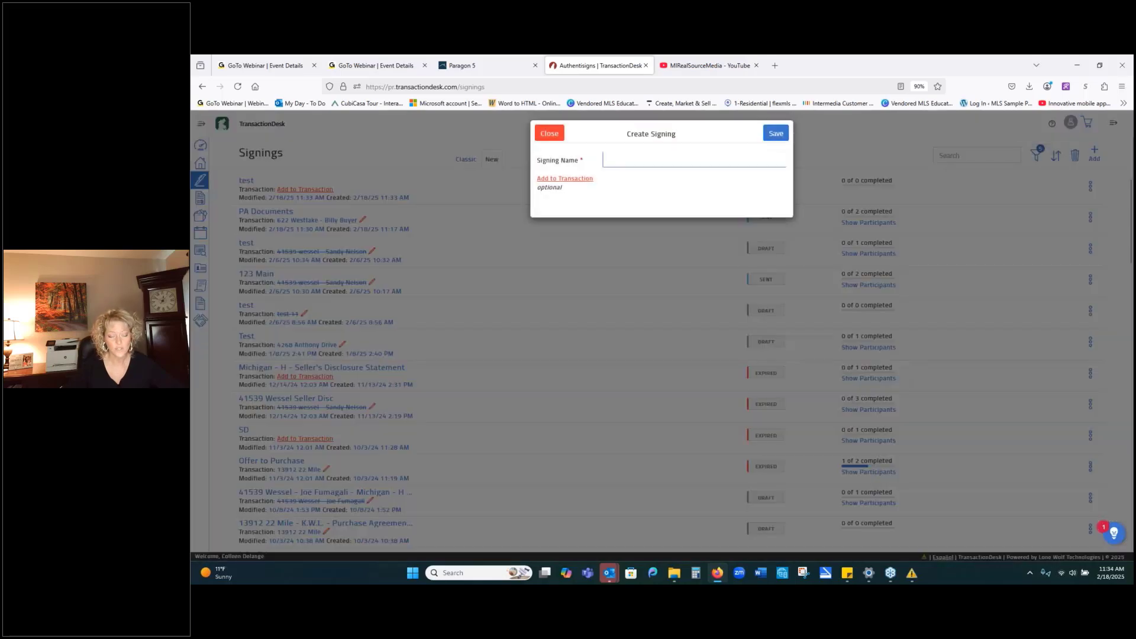
click(558, 181)
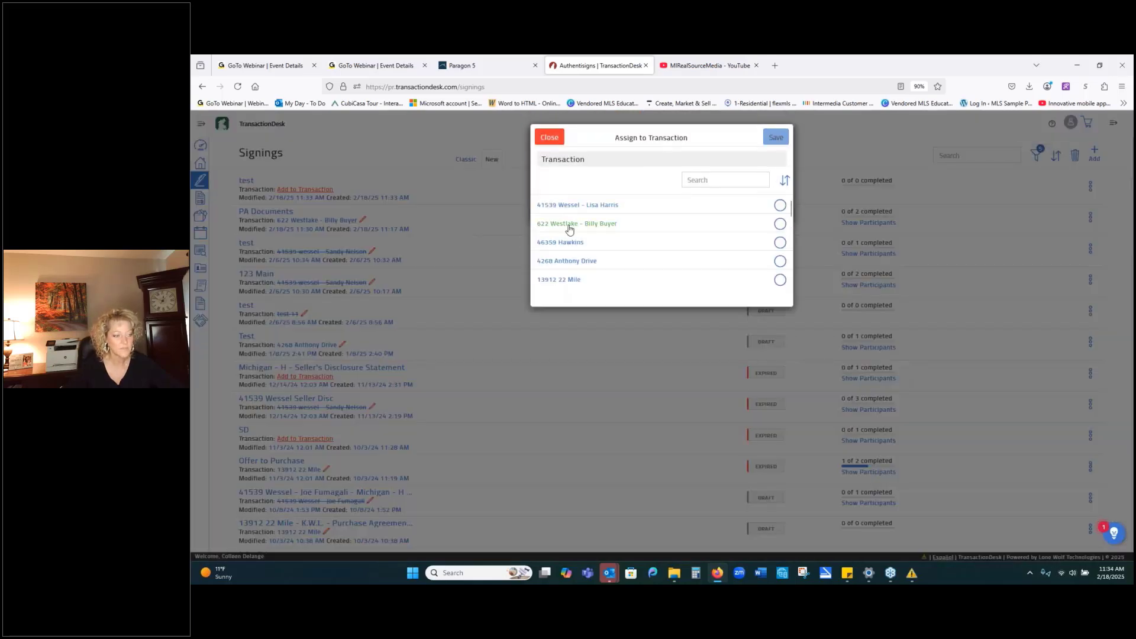
click(585, 207)
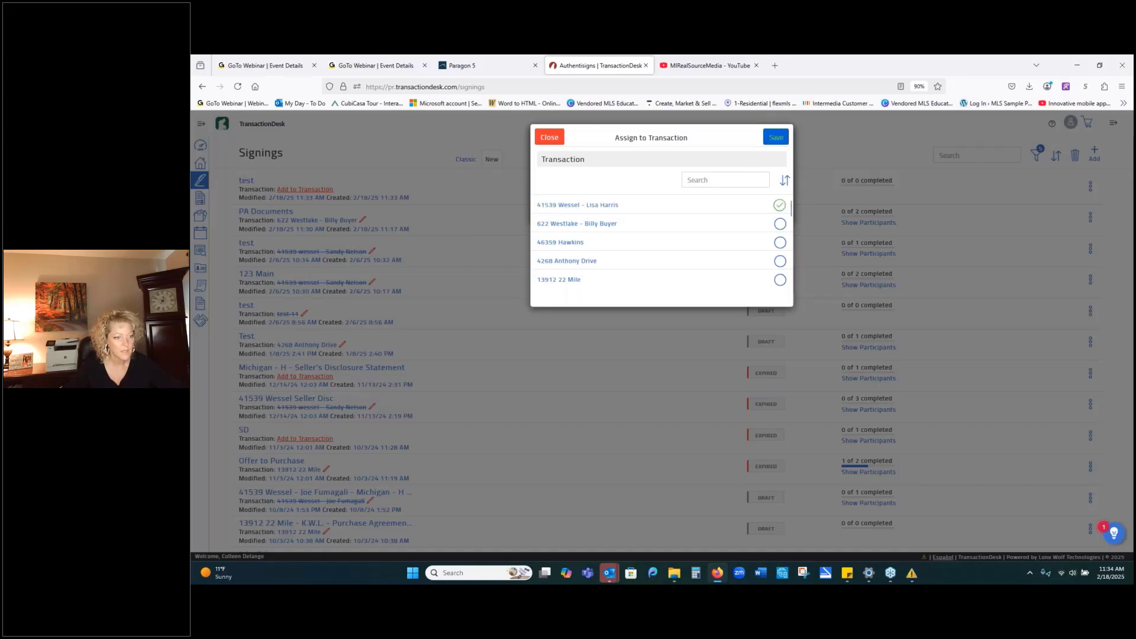
click(776, 137)
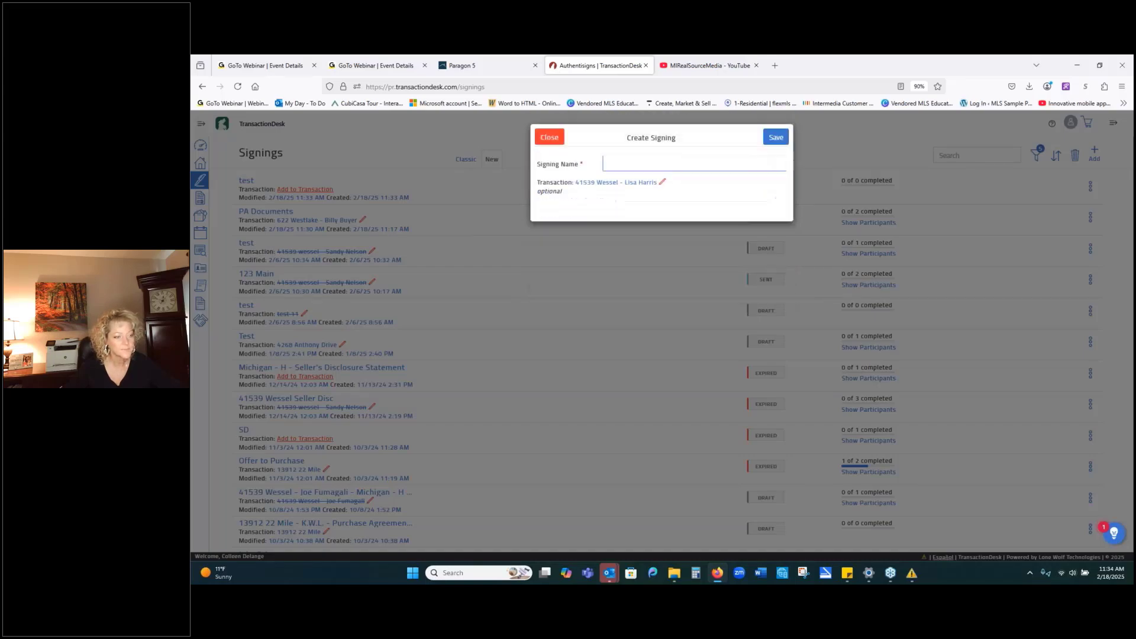
text(test)
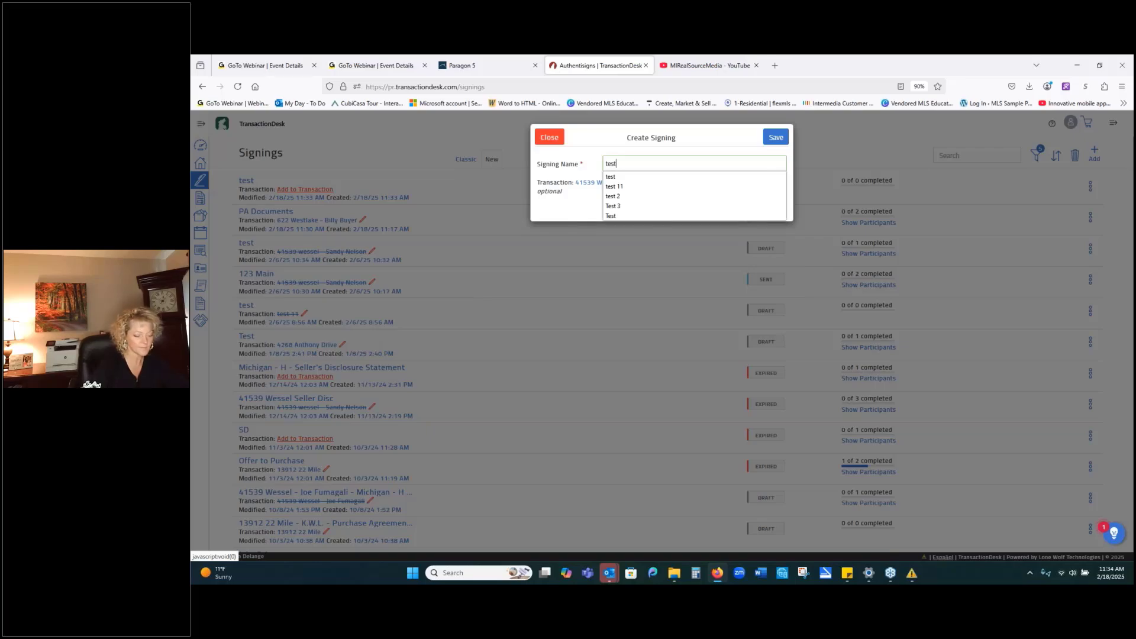
click(713, 176)
click(775, 137)
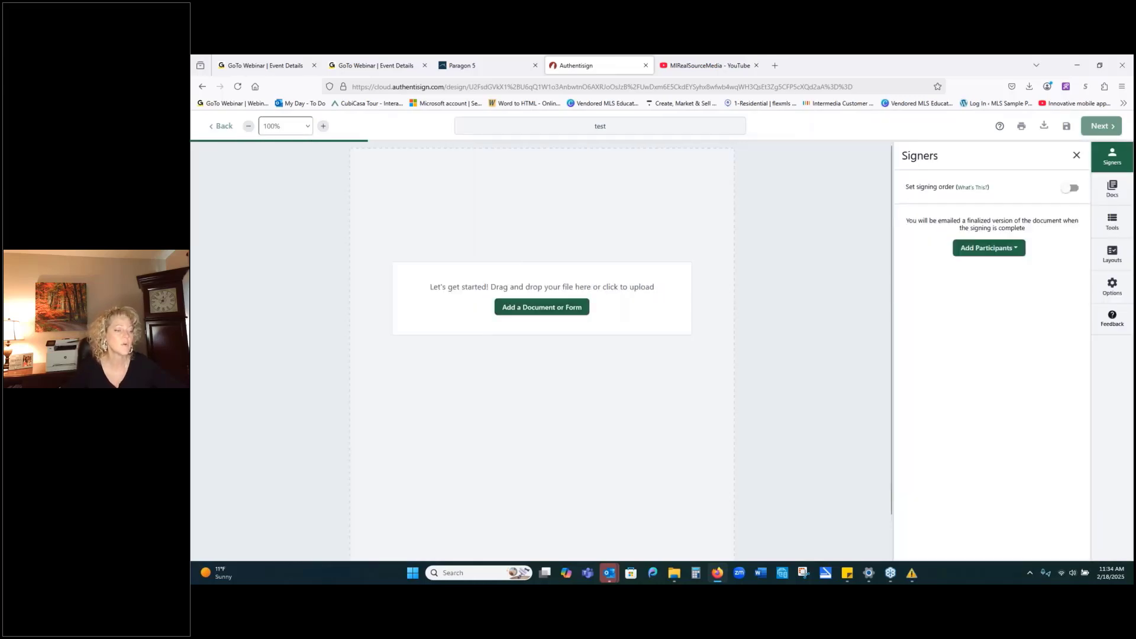
Add the Listing Agreement form to the 'test' signing.
click(552, 309)
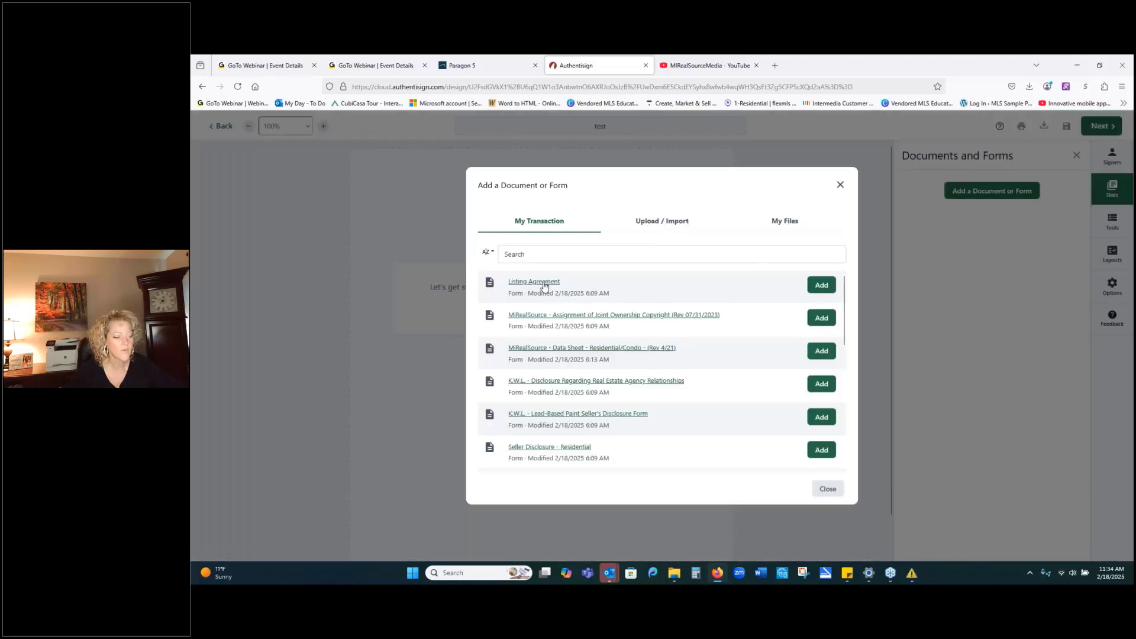
click(821, 286)
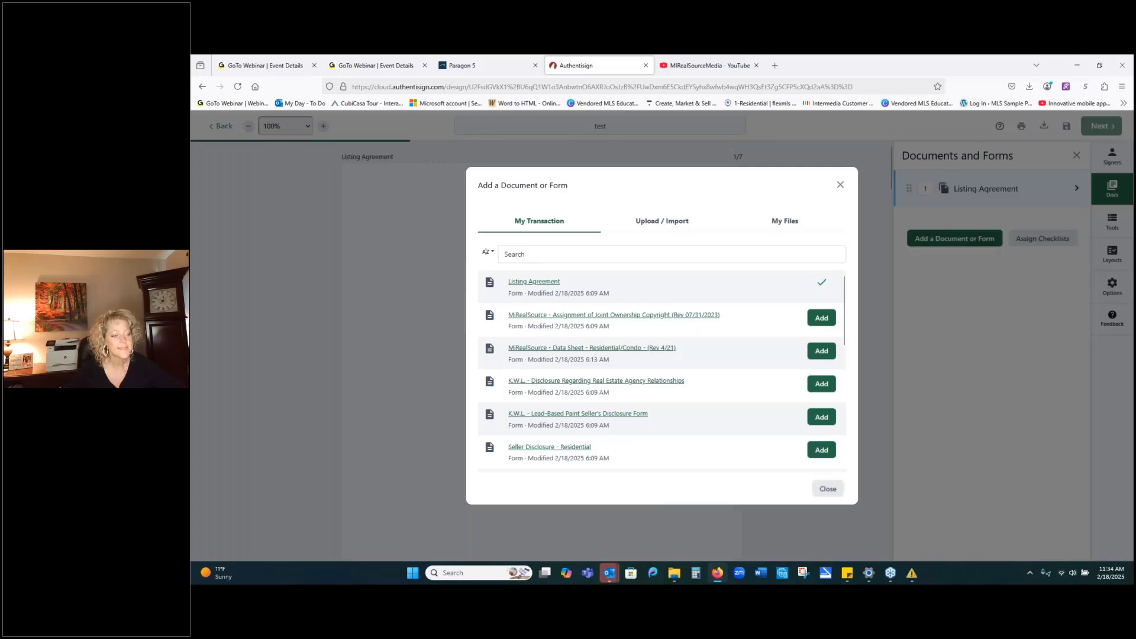
click(826, 490)
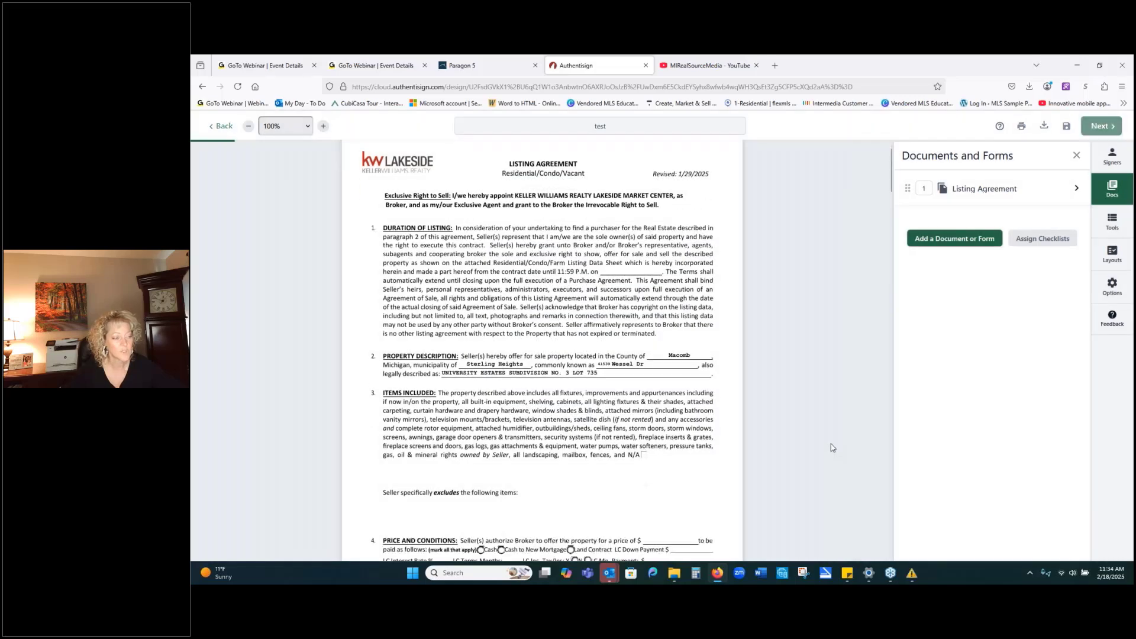
scroll(829, 441, down, 2)
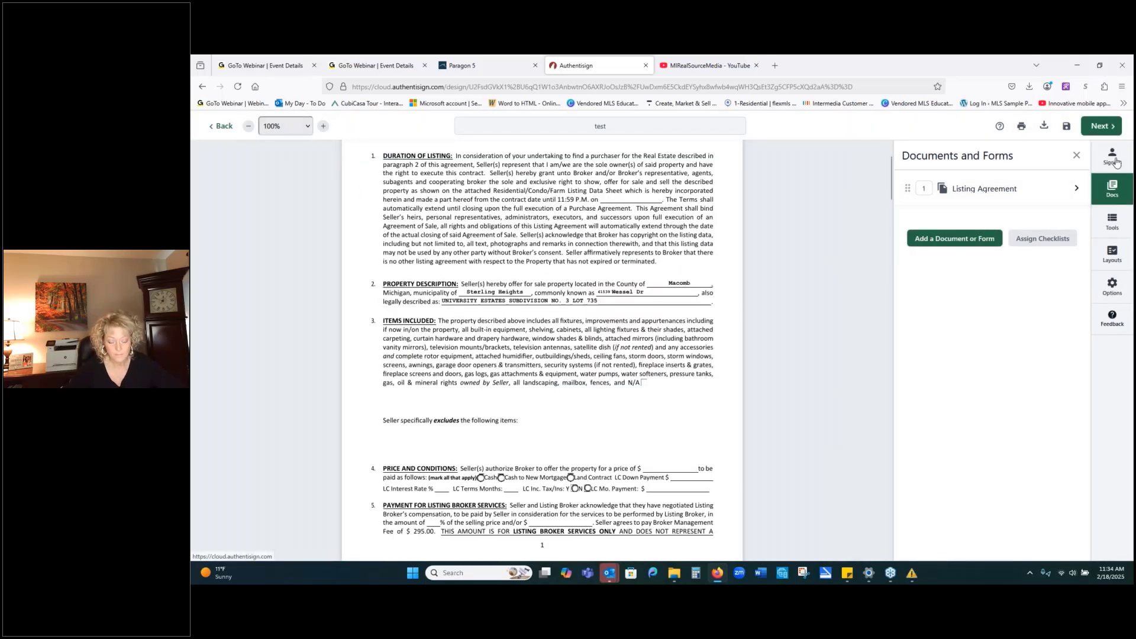
Bring up a blank Signer Details form using Add New Signer from the Tools signer list.
click(1112, 223)
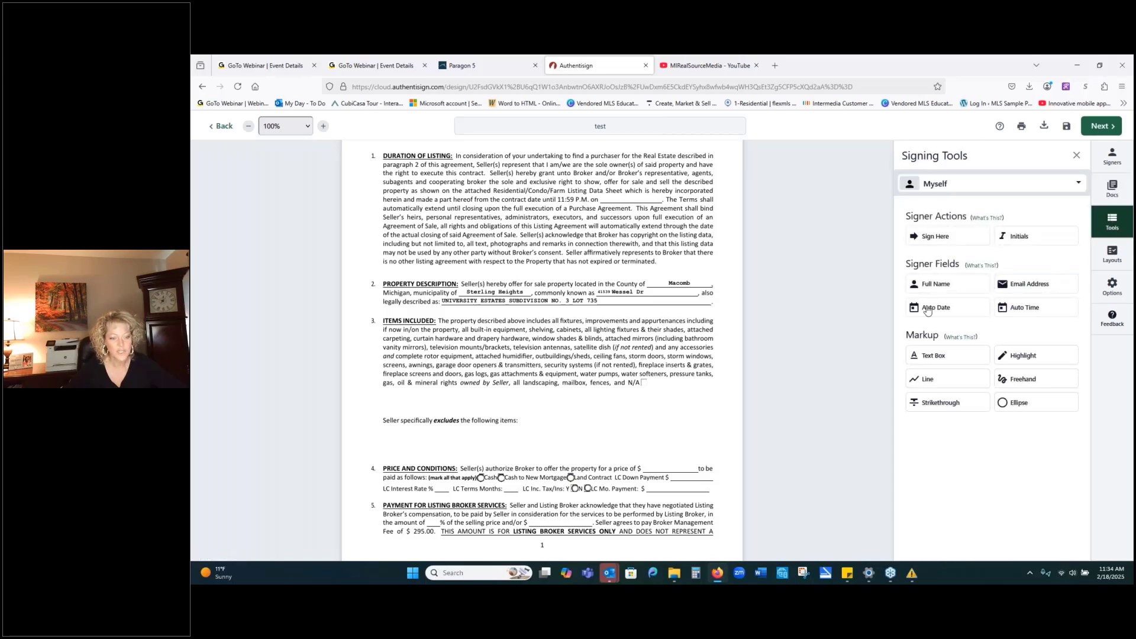
click(966, 183)
click(994, 236)
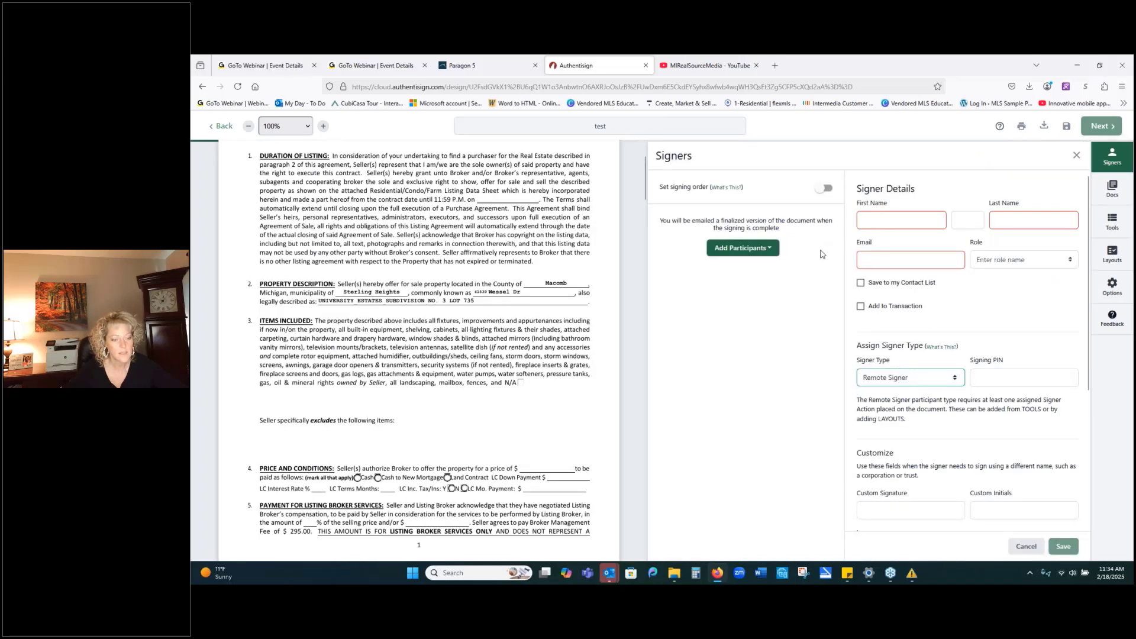
Add the transaction's second seller as a remote signer in the Seller role.
click(741, 250)
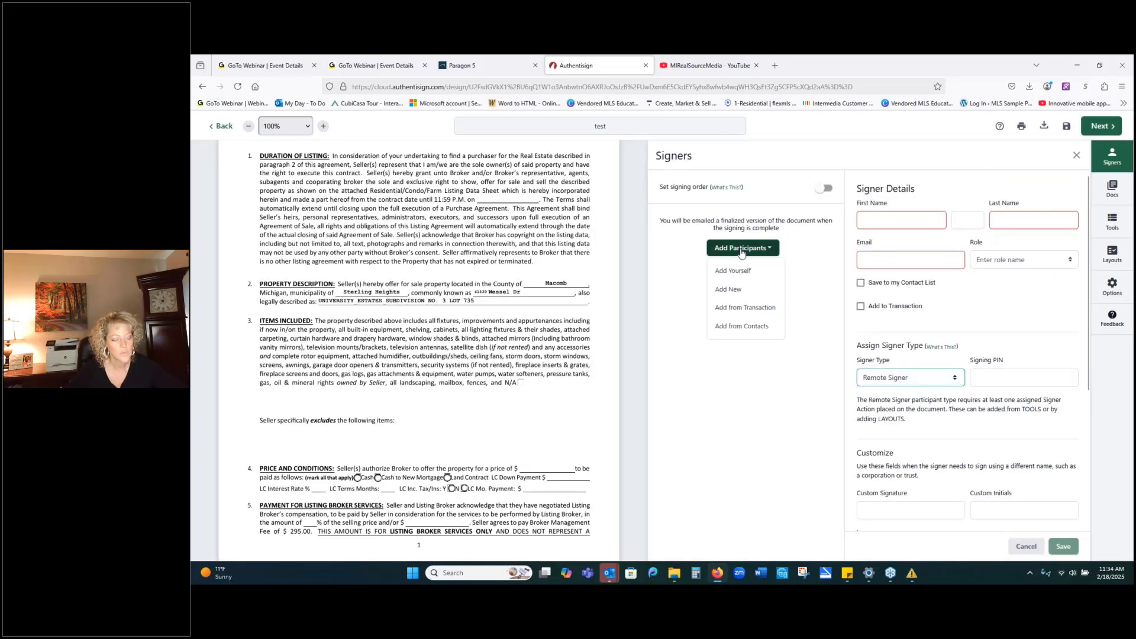
click(746, 307)
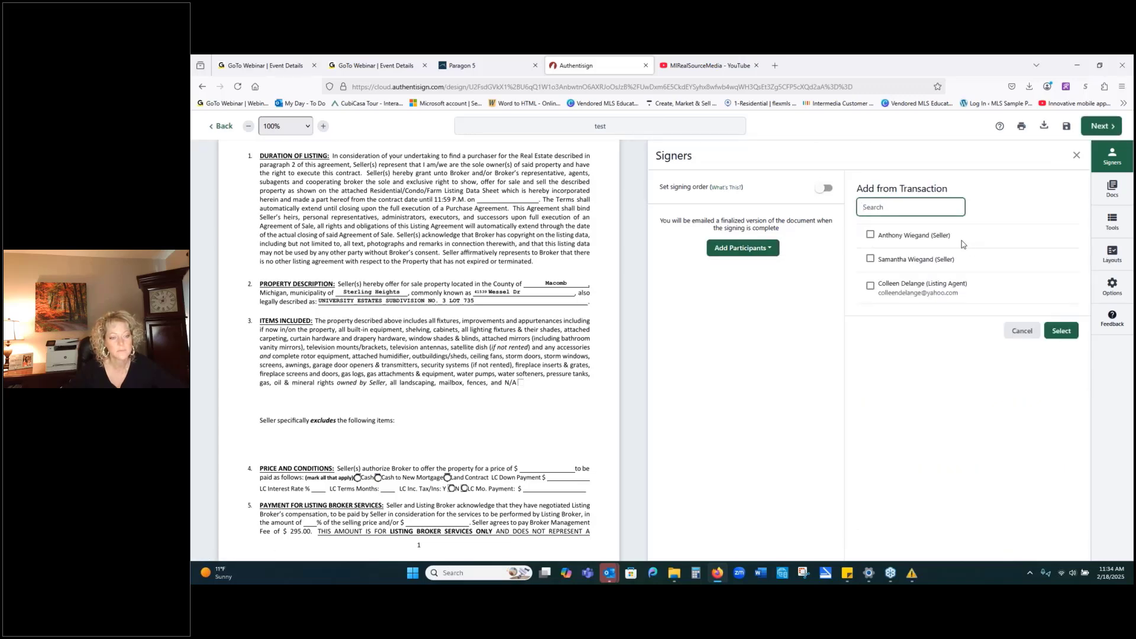
click(870, 258)
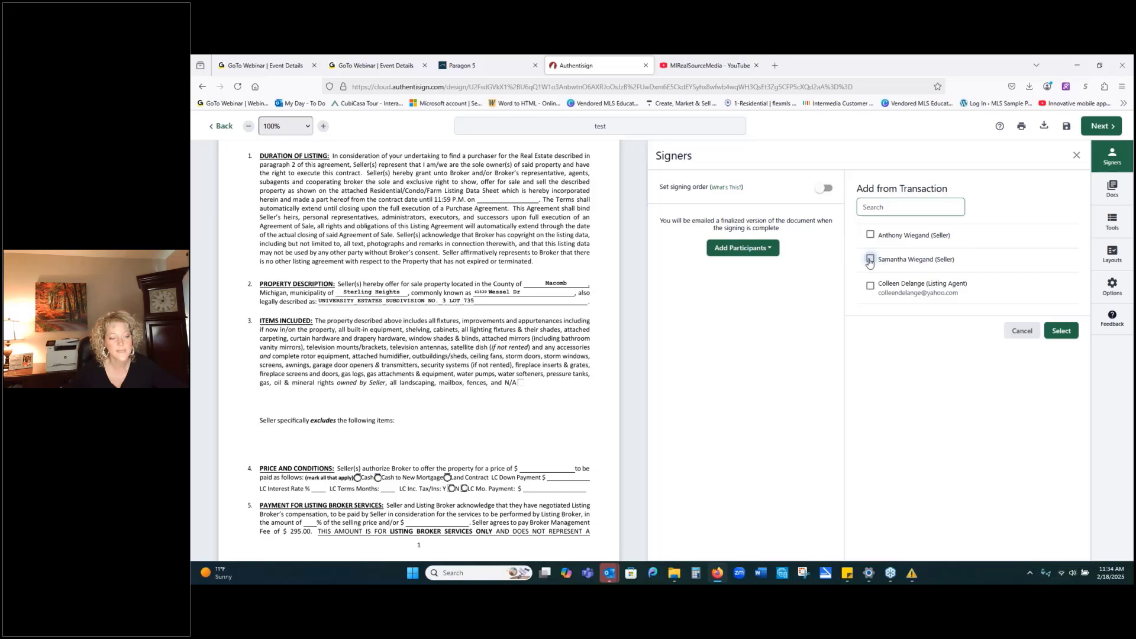
click(1061, 332)
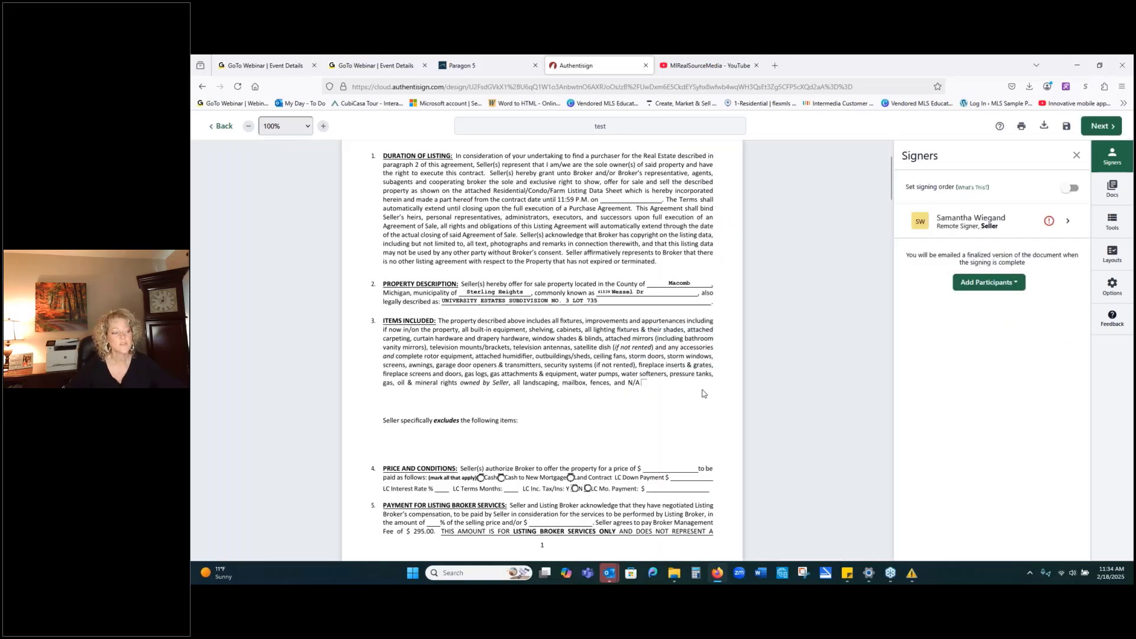
scroll(690, 379, down, 3)
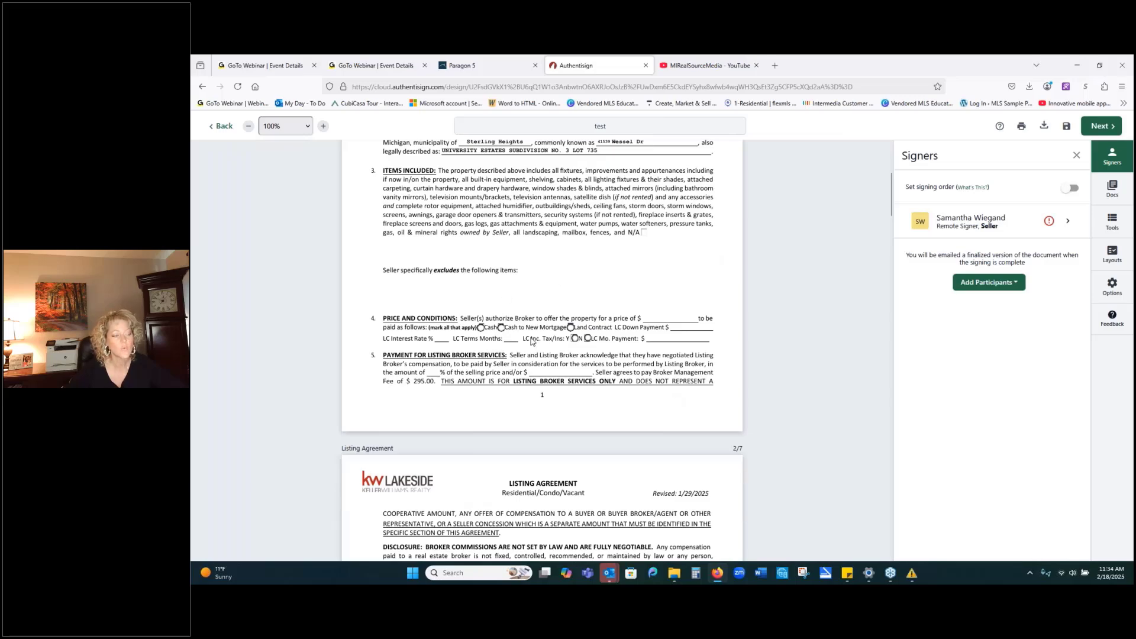
scroll(532, 342, down, 10)
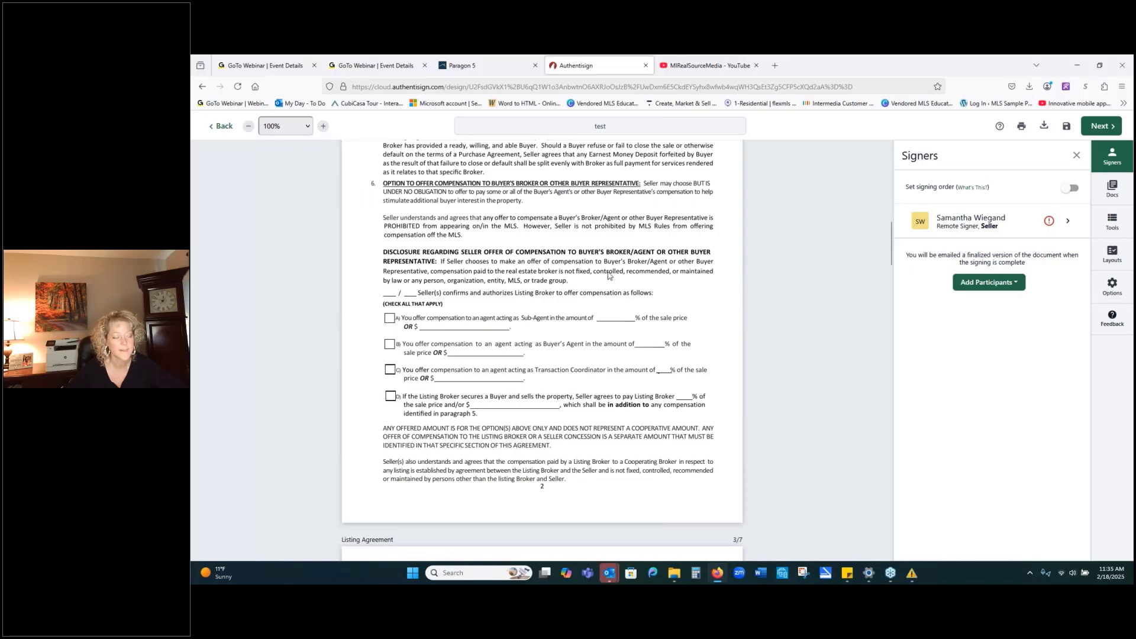
scroll(609, 277, down, 14)
scroll(608, 277, down, 20)
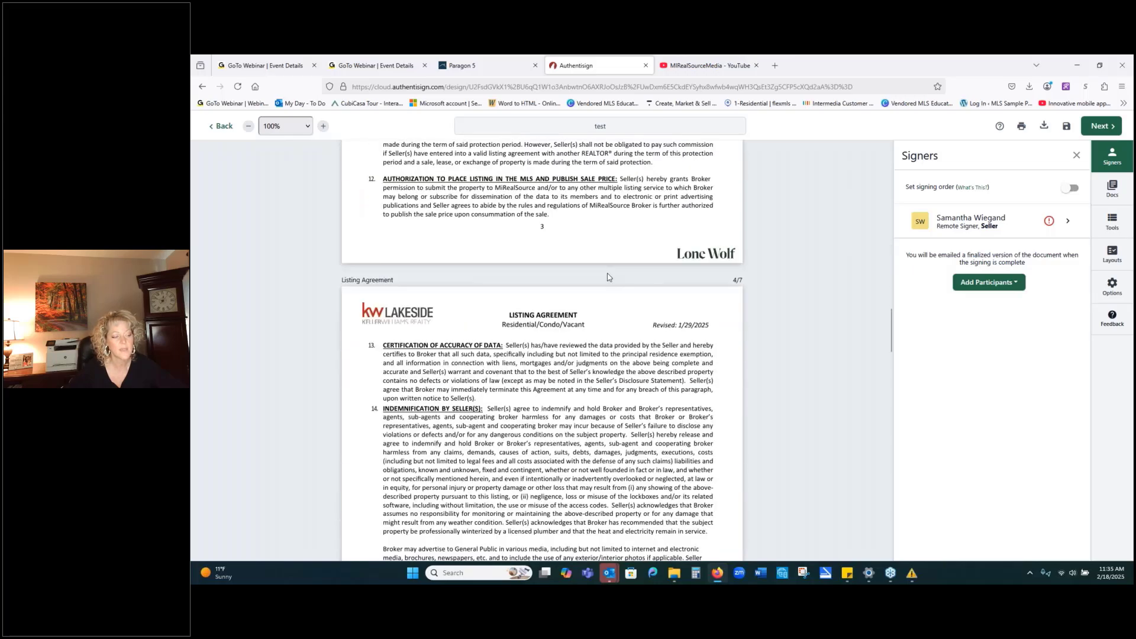
scroll(608, 277, down, 14)
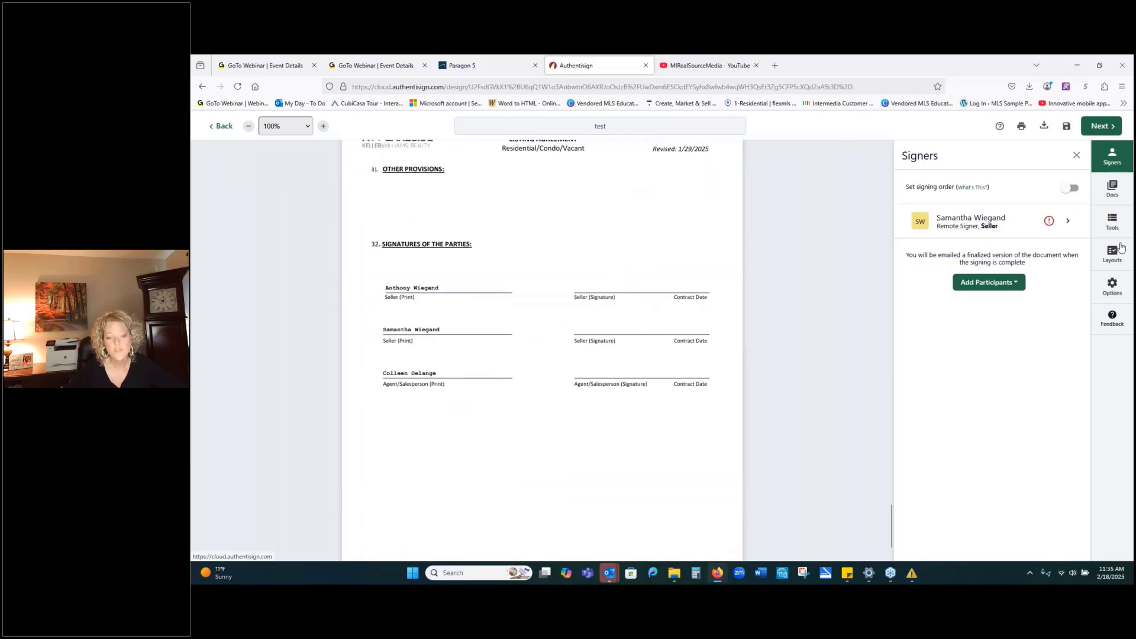
Place two Sign Here fields for the seller on the signature lines.
click(1111, 220)
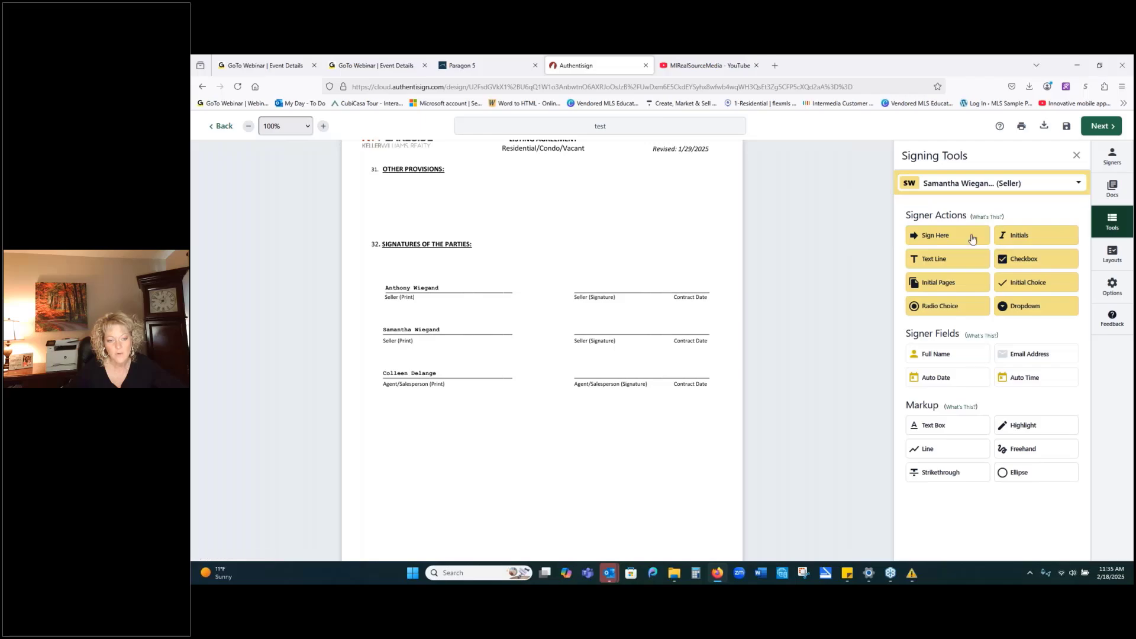
drag(973, 238, 576, 278)
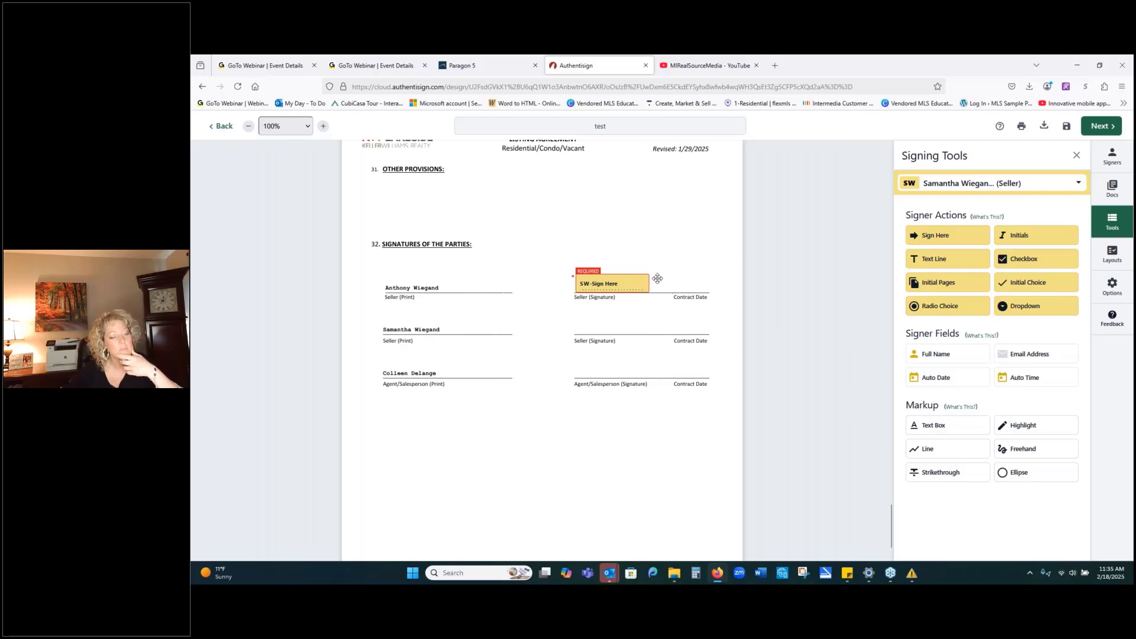
mouse_move(936, 241)
mouse_down()
mouse_move(678, 308)
mouse_move(578, 321)
mouse_up()
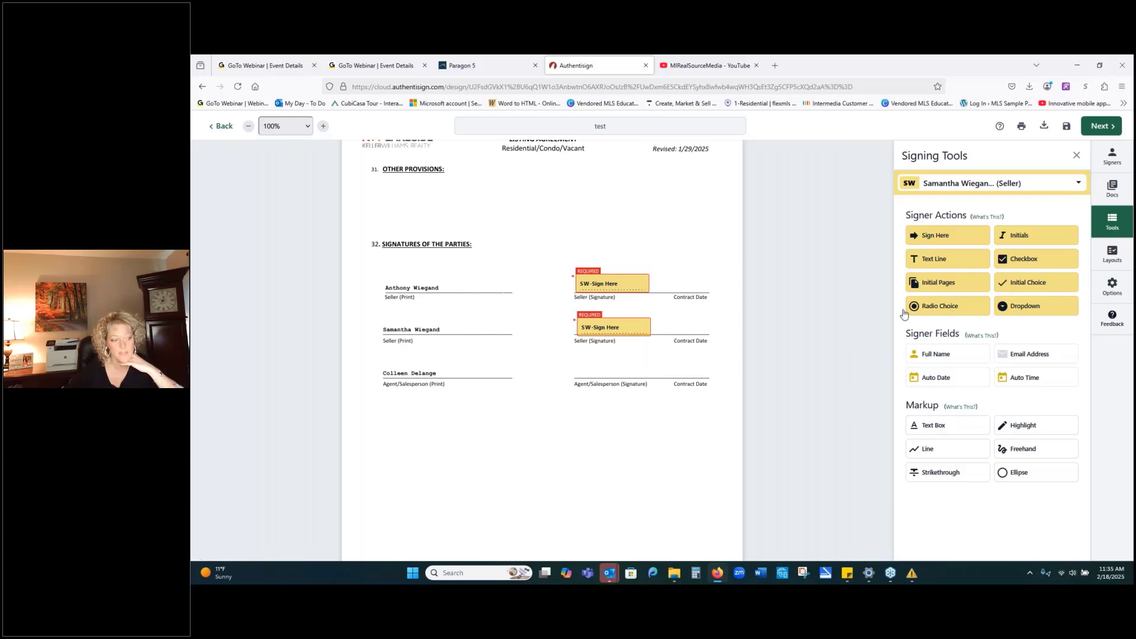
Delete both of the seller's Sign Here fields, upper then lower.
click(621, 283)
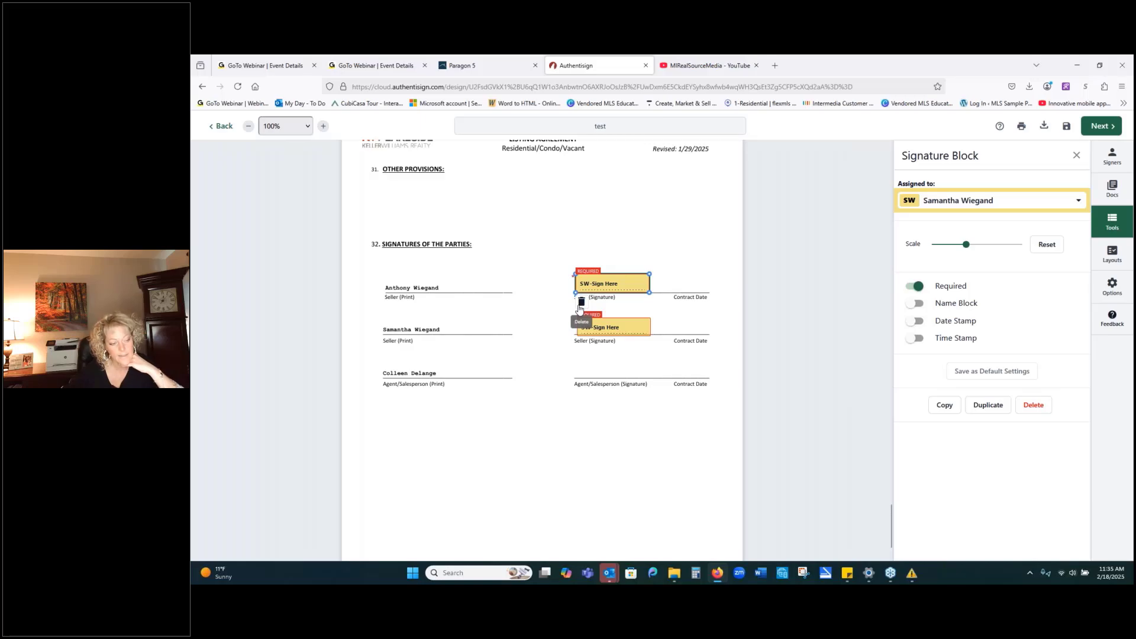
click(581, 303)
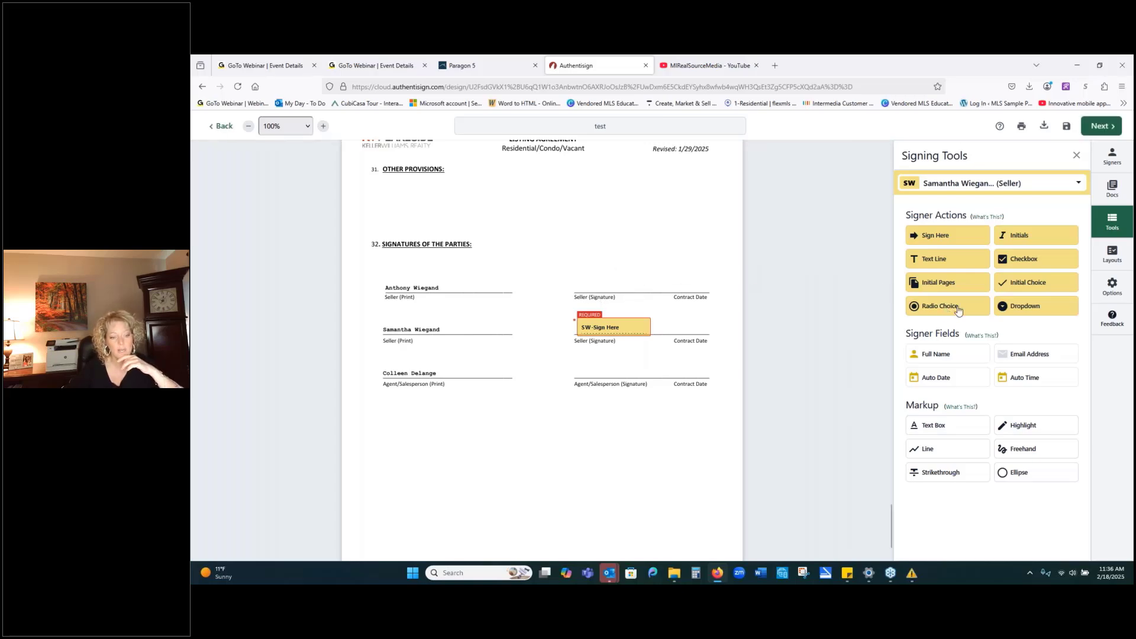
right_click(590, 328)
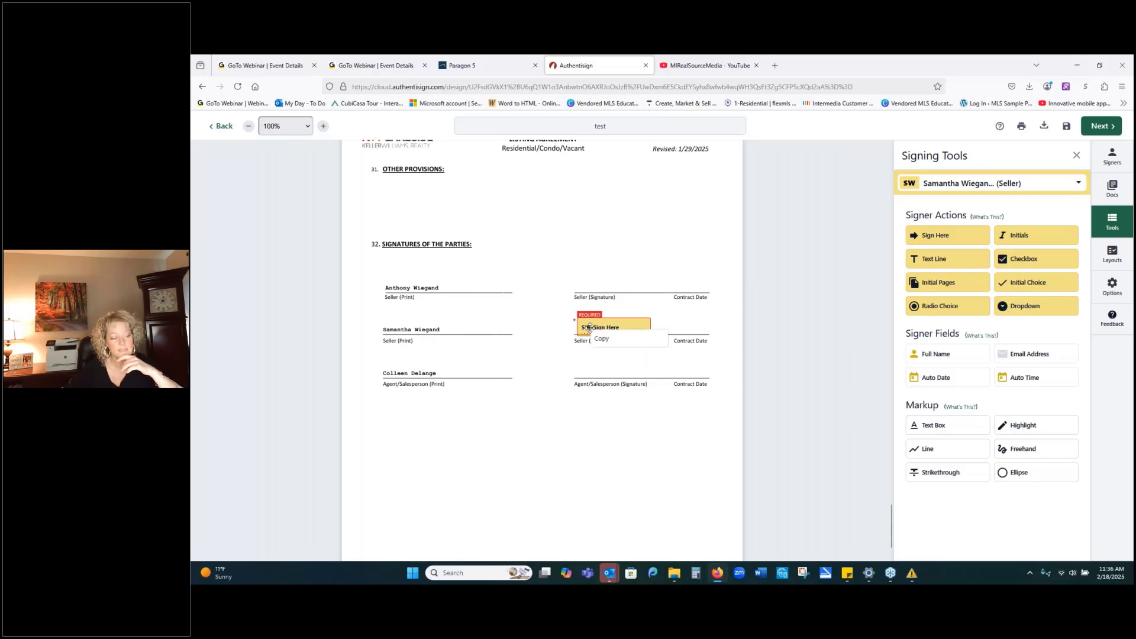
click(590, 328)
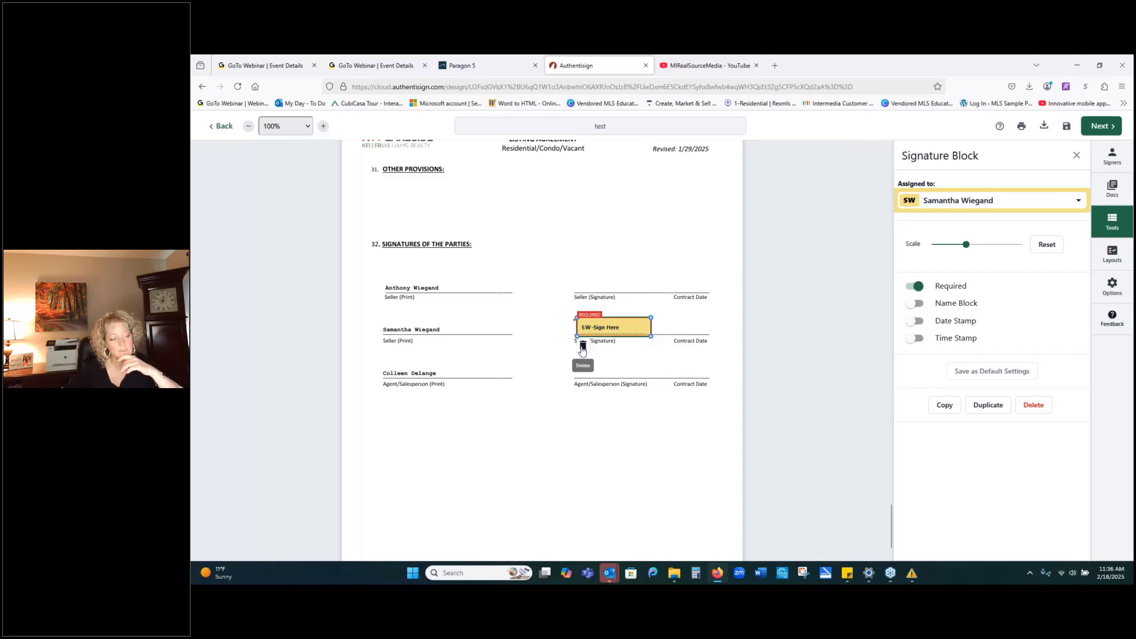
click(582, 347)
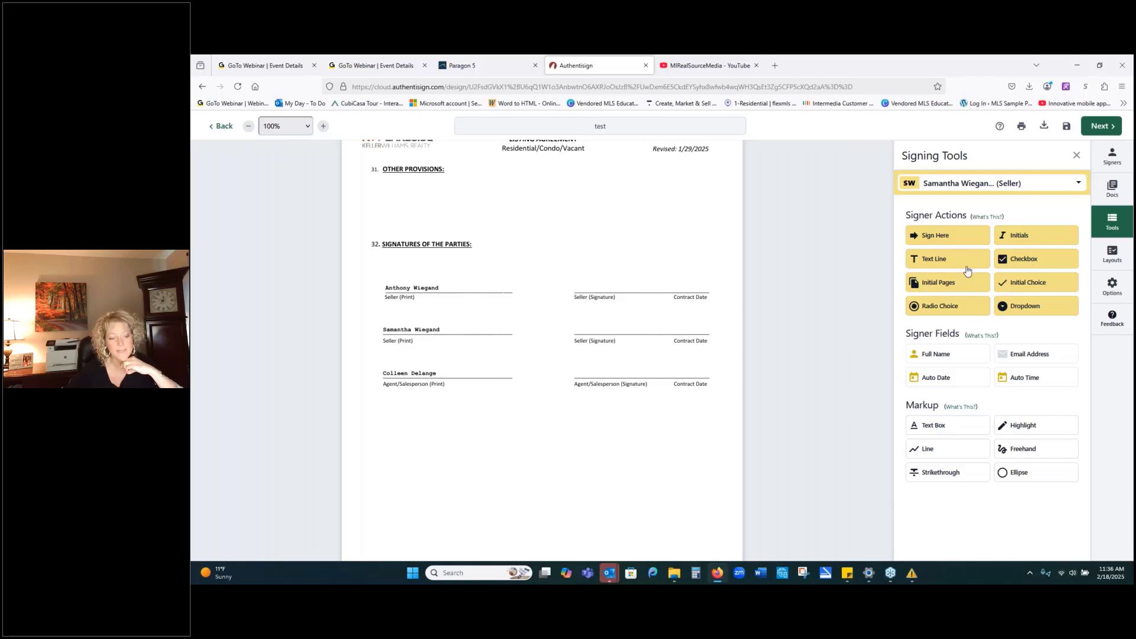
Add Initial Choice boxes and move both under the first seller signature line.
click(1047, 290)
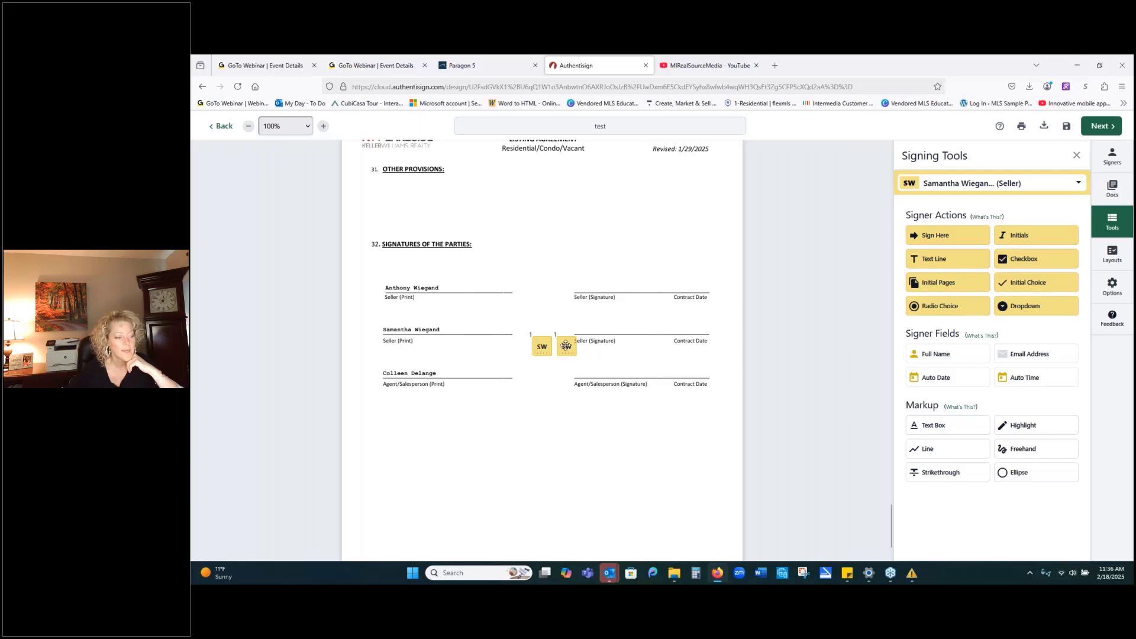
drag(565, 344, 637, 314)
drag(545, 348, 602, 320)
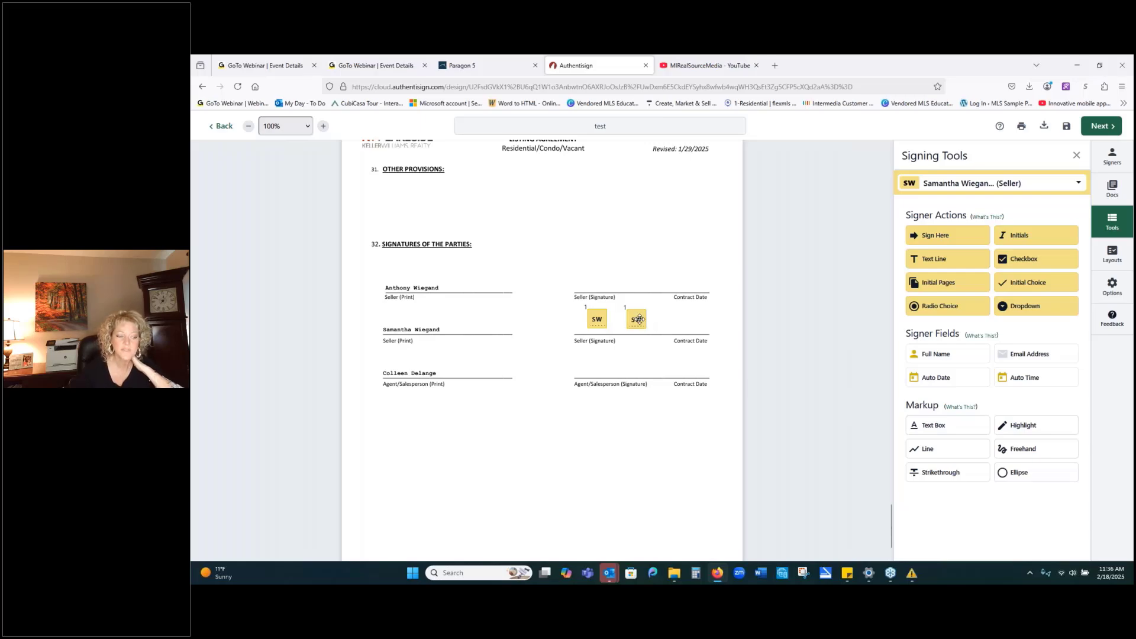
Delete the right initial box, leaving one Initial Choice field.
right_click(638, 320)
click(639, 319)
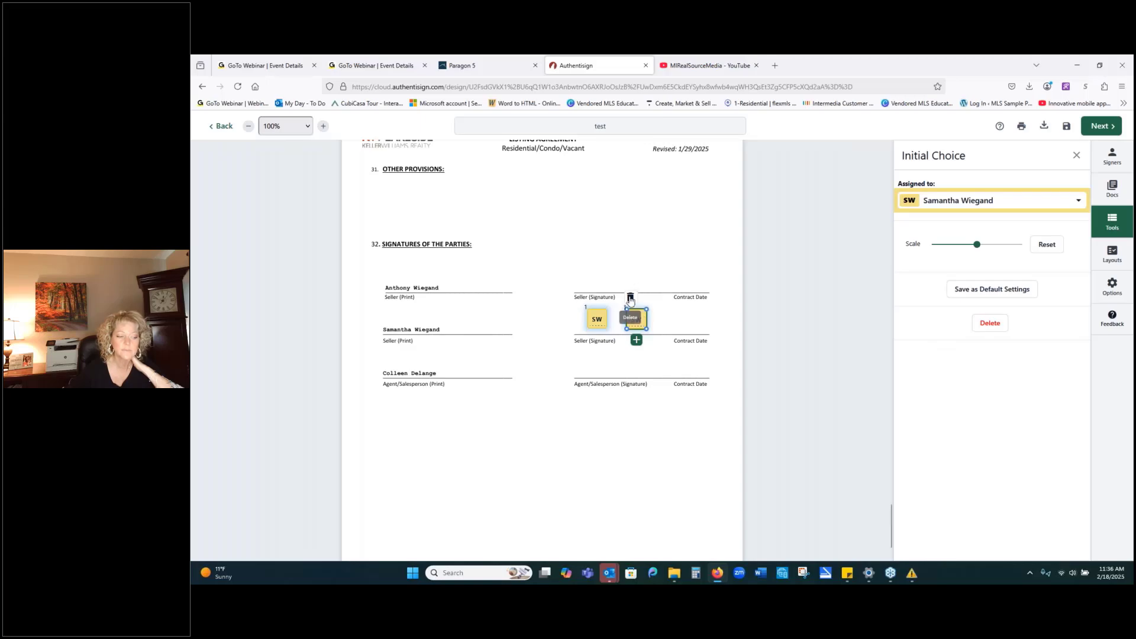
click(630, 298)
click(591, 317)
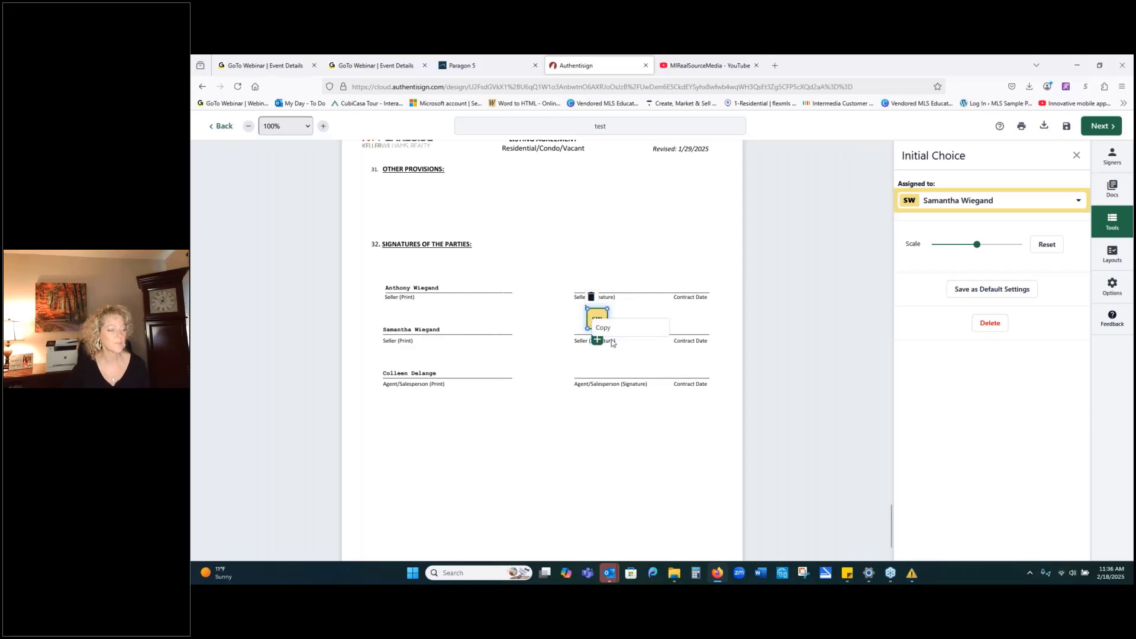
click(619, 248)
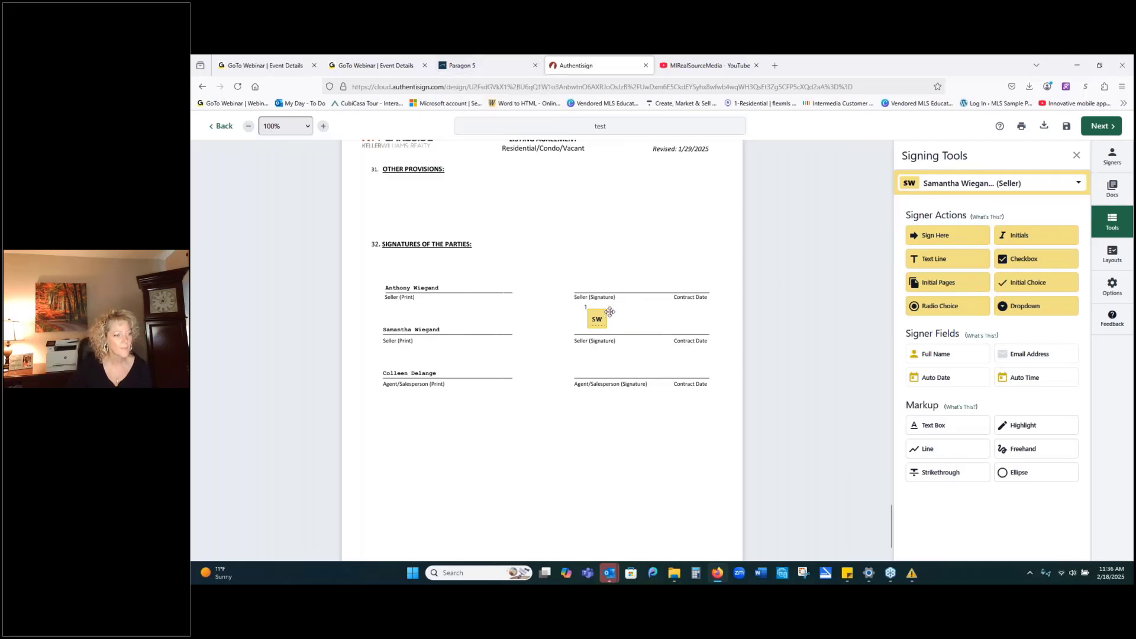
Show the Layout Options dropdown in the Layouts panel and return the agreement to page 1.
scroll(623, 298, up, 5)
scroll(624, 298, up, 1)
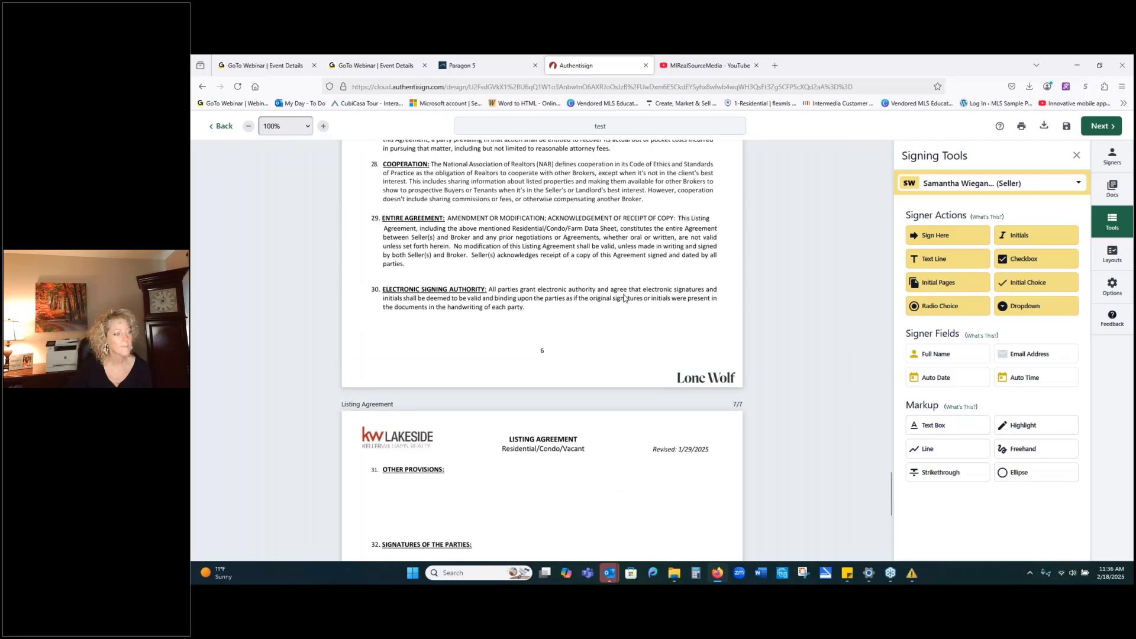
scroll(623, 298, up, 4)
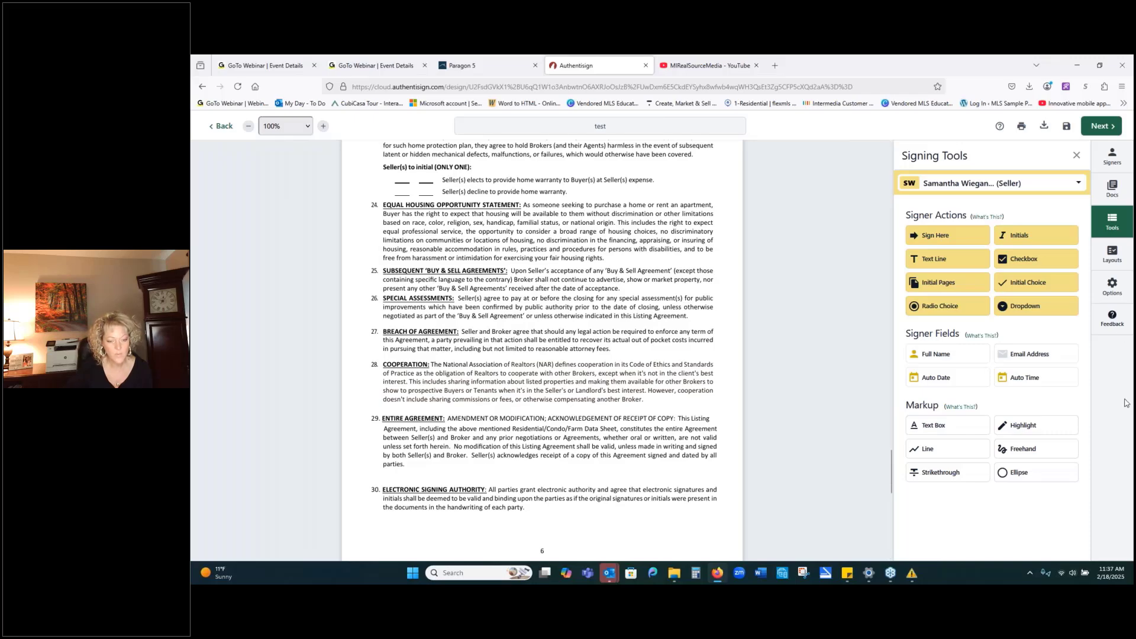
click(1104, 254)
click(1011, 242)
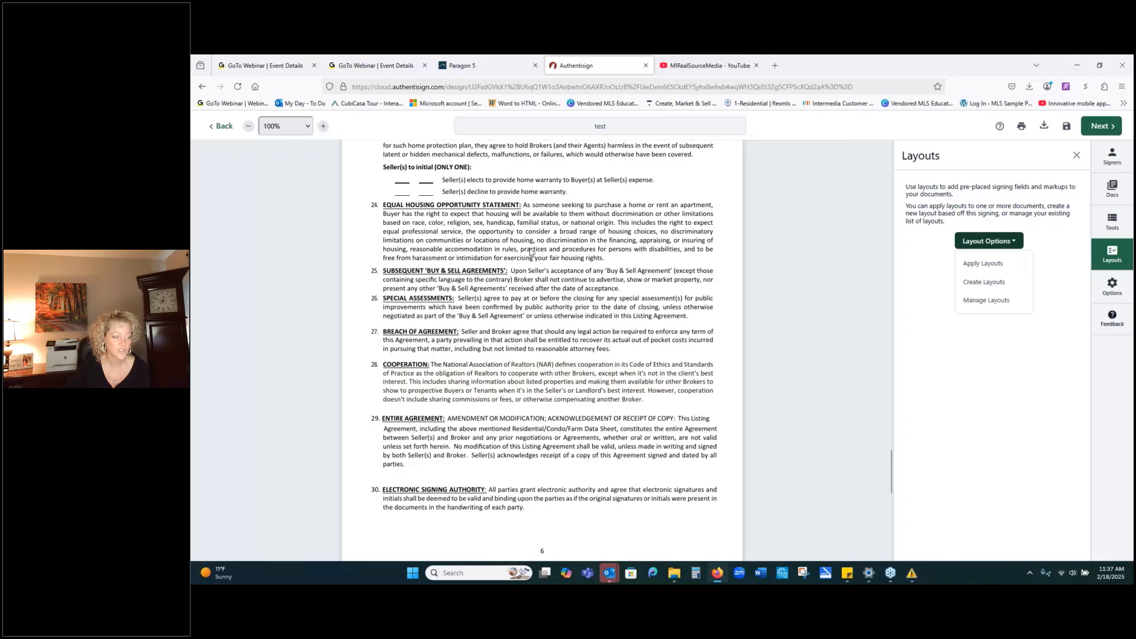
scroll(567, 329, down, 6)
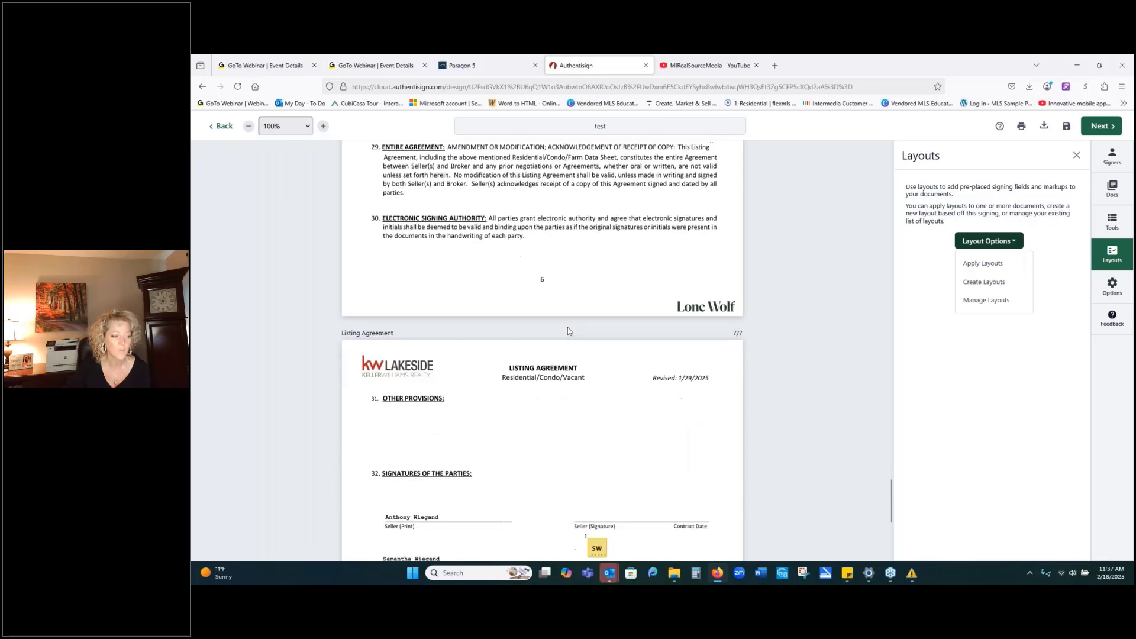
scroll(567, 330, down, 1)
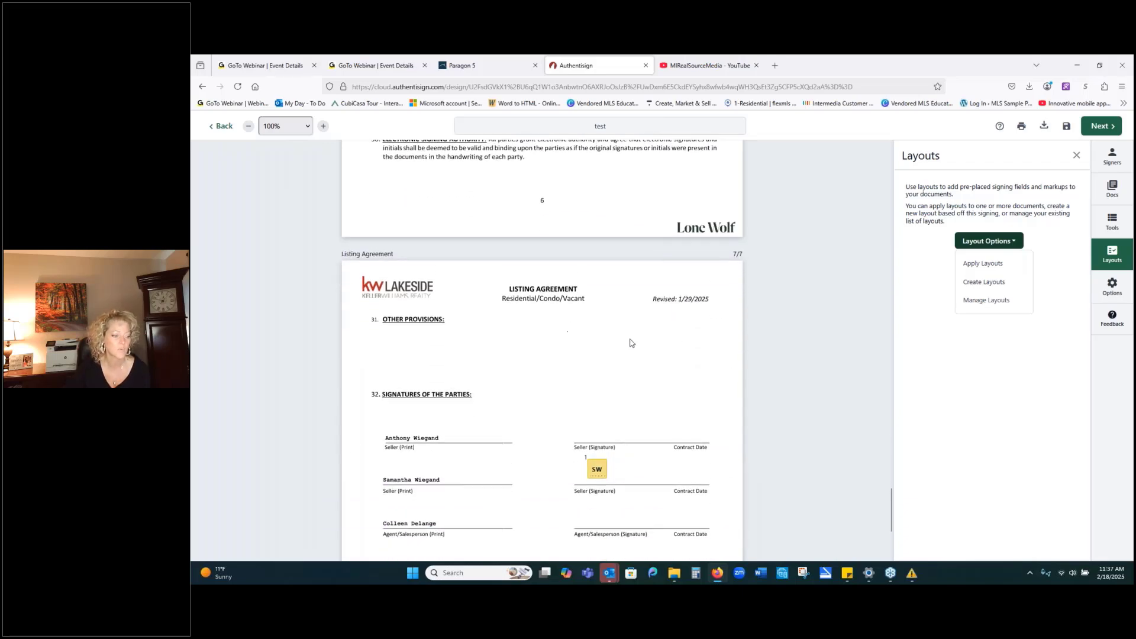
scroll(655, 341, up, 15)
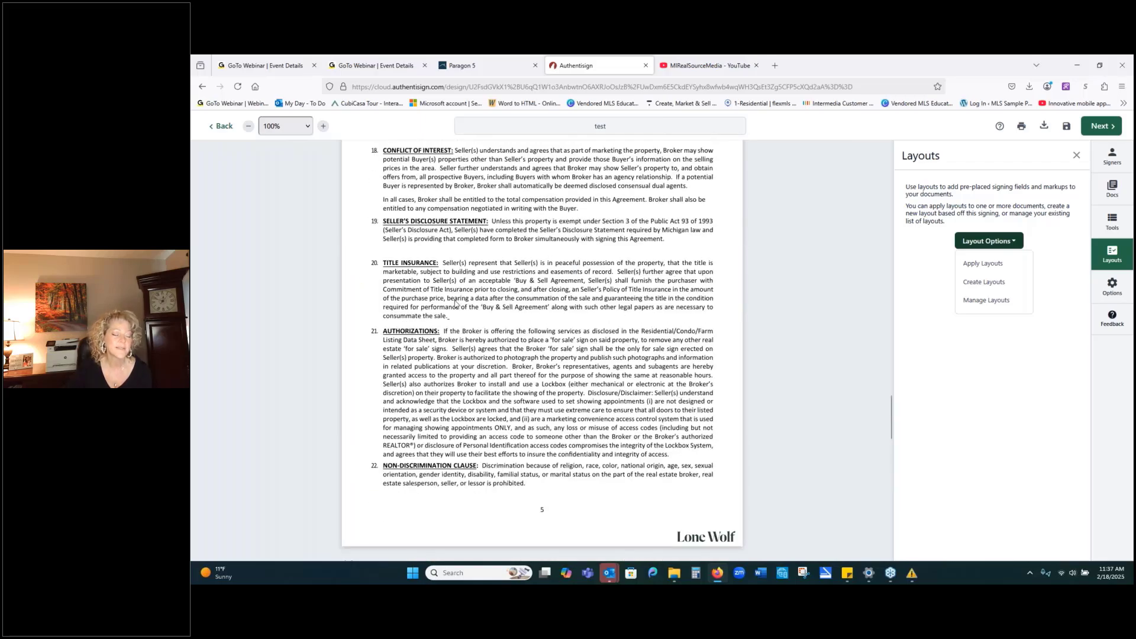
scroll(513, 267, up, 15)
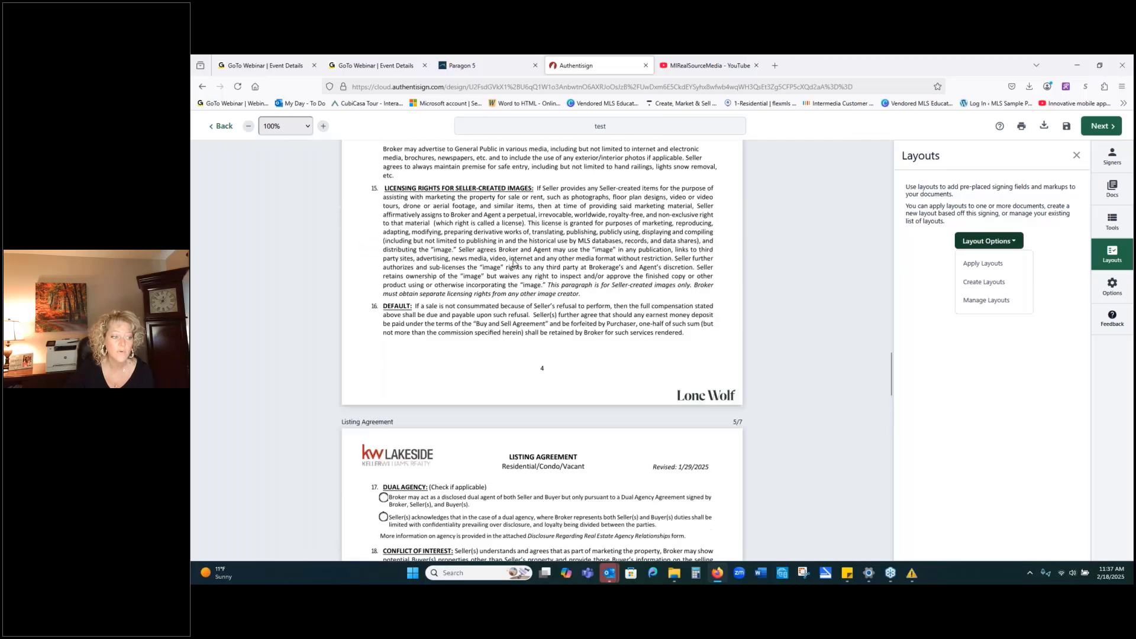
scroll(510, 257, up, 15)
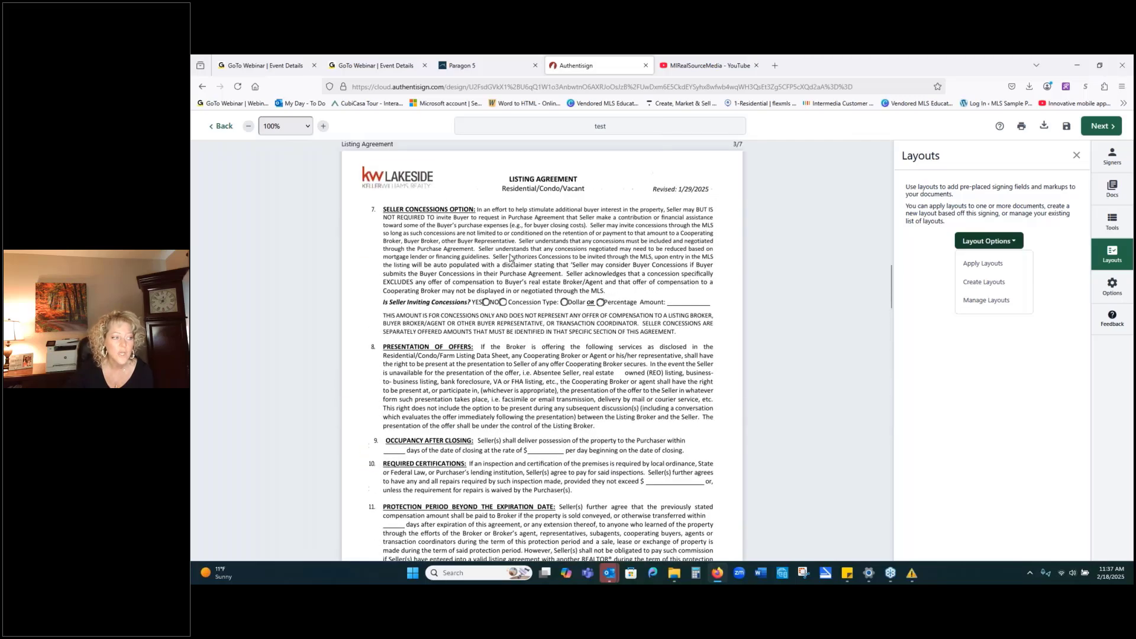
scroll(510, 257, up, 10)
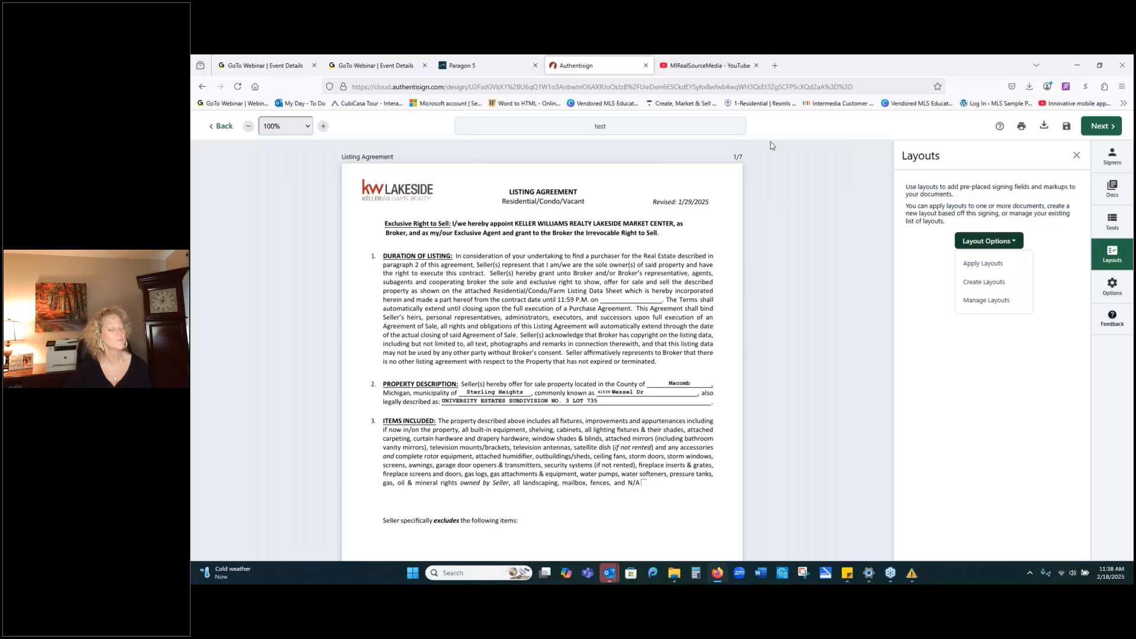
From Paragon 5's Resources menu, open Education Corner under Education.
click(464, 70)
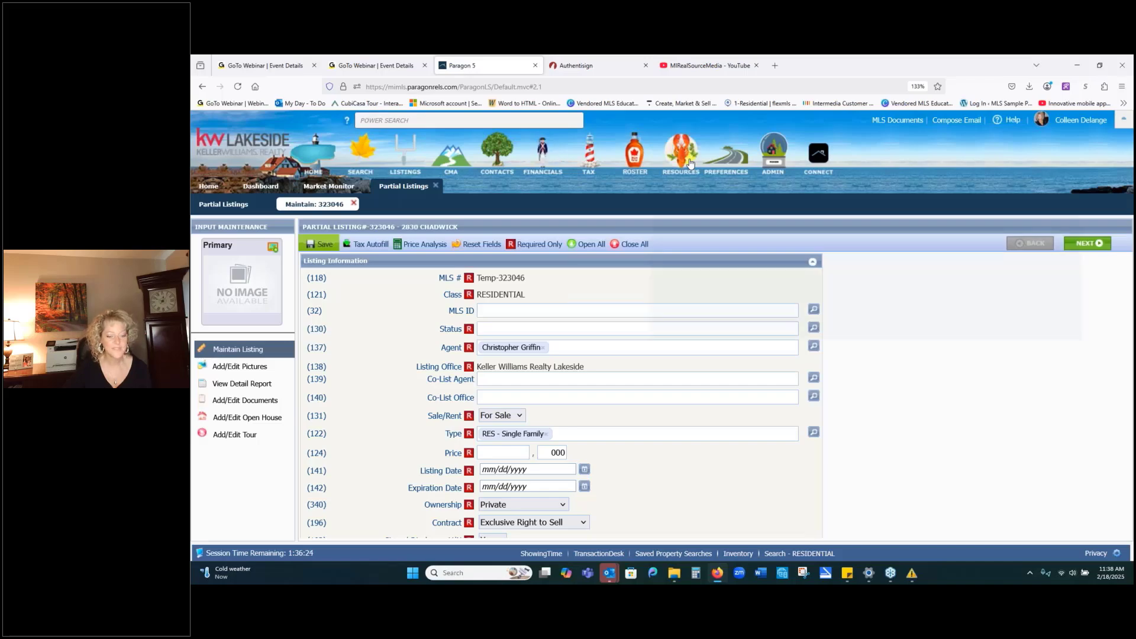
mouse_move(688, 165)
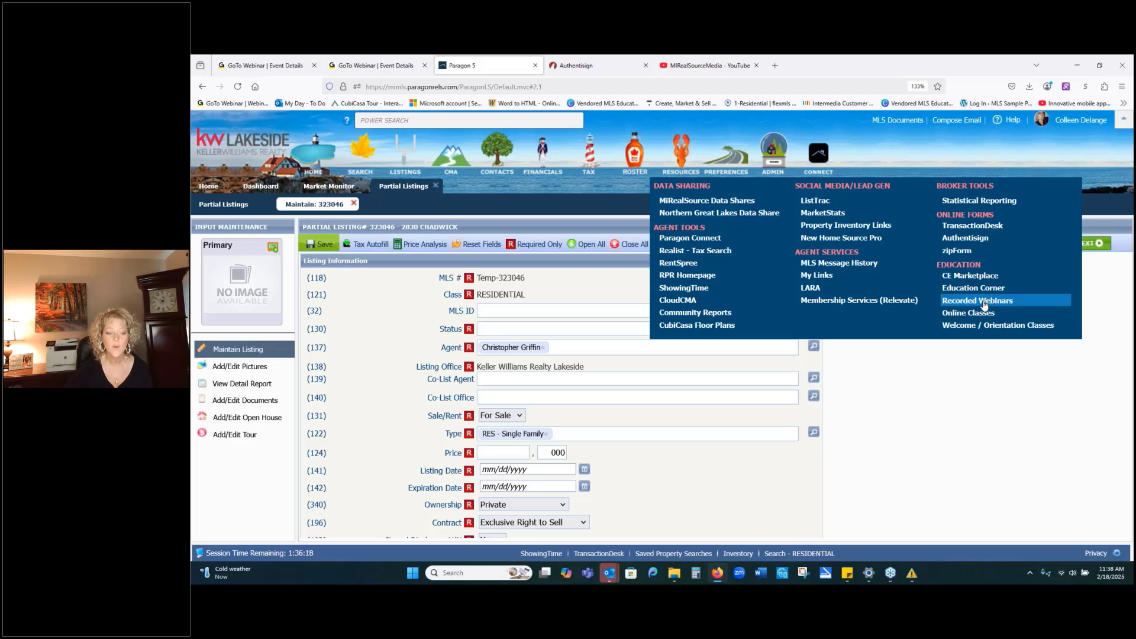
click(987, 290)
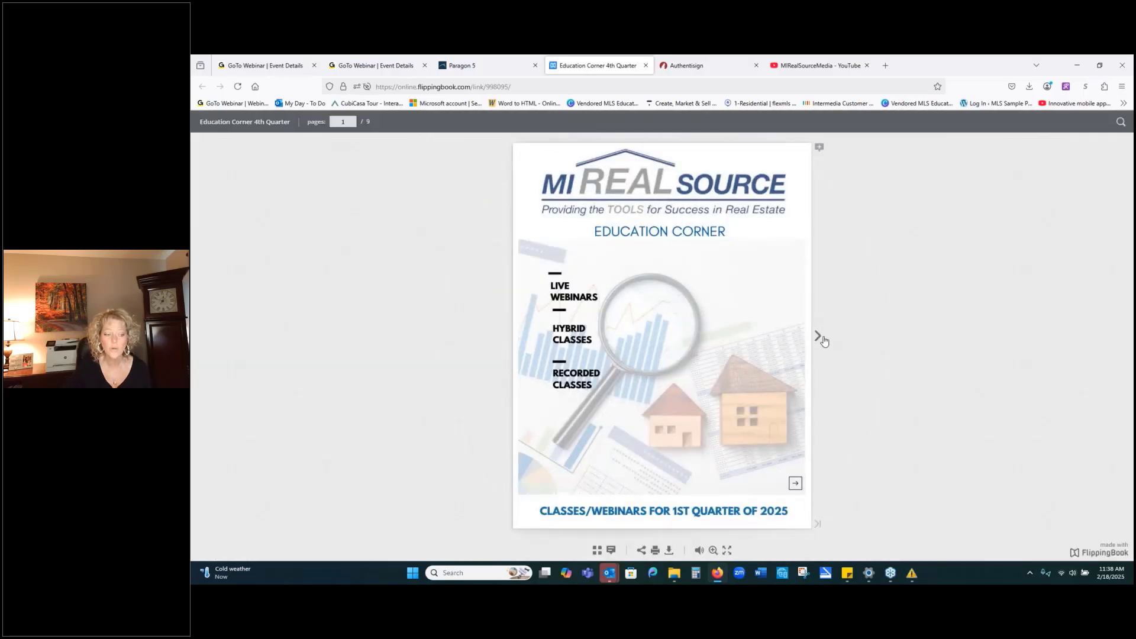
Flip the catalogue forward to pages 4–5 with the Transaction Desk & Authentisign classes.
click(817, 335)
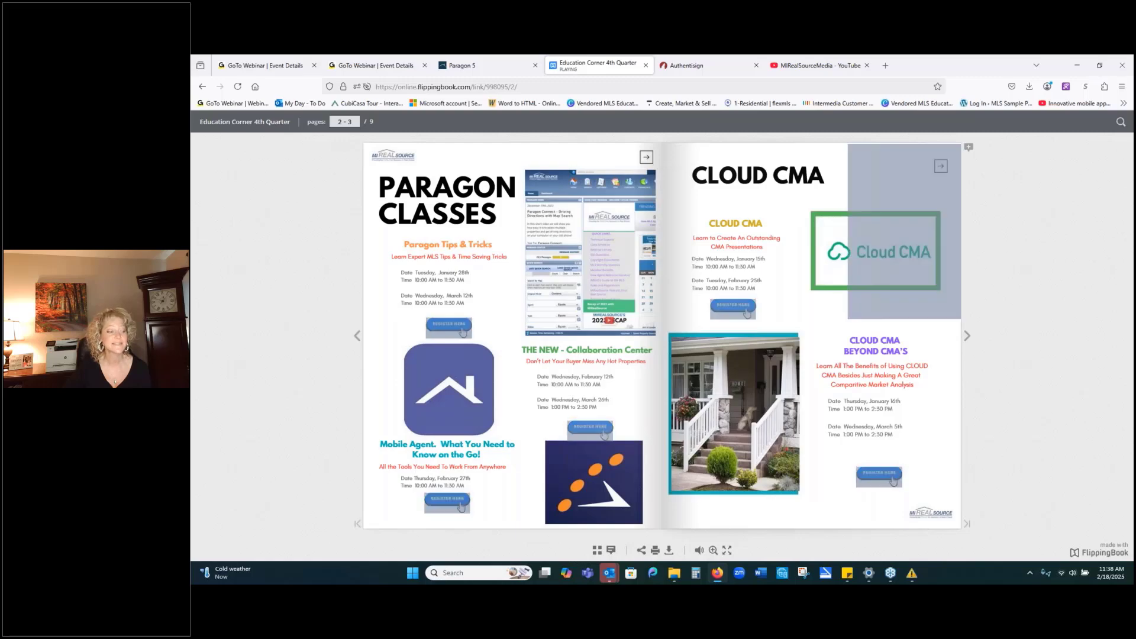
click(967, 336)
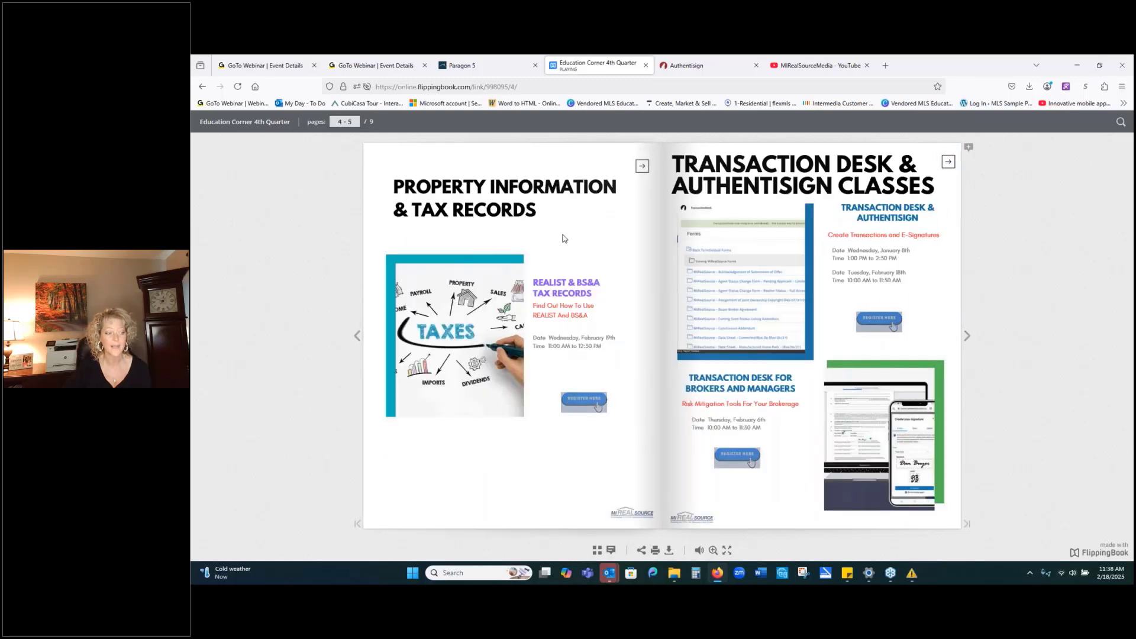